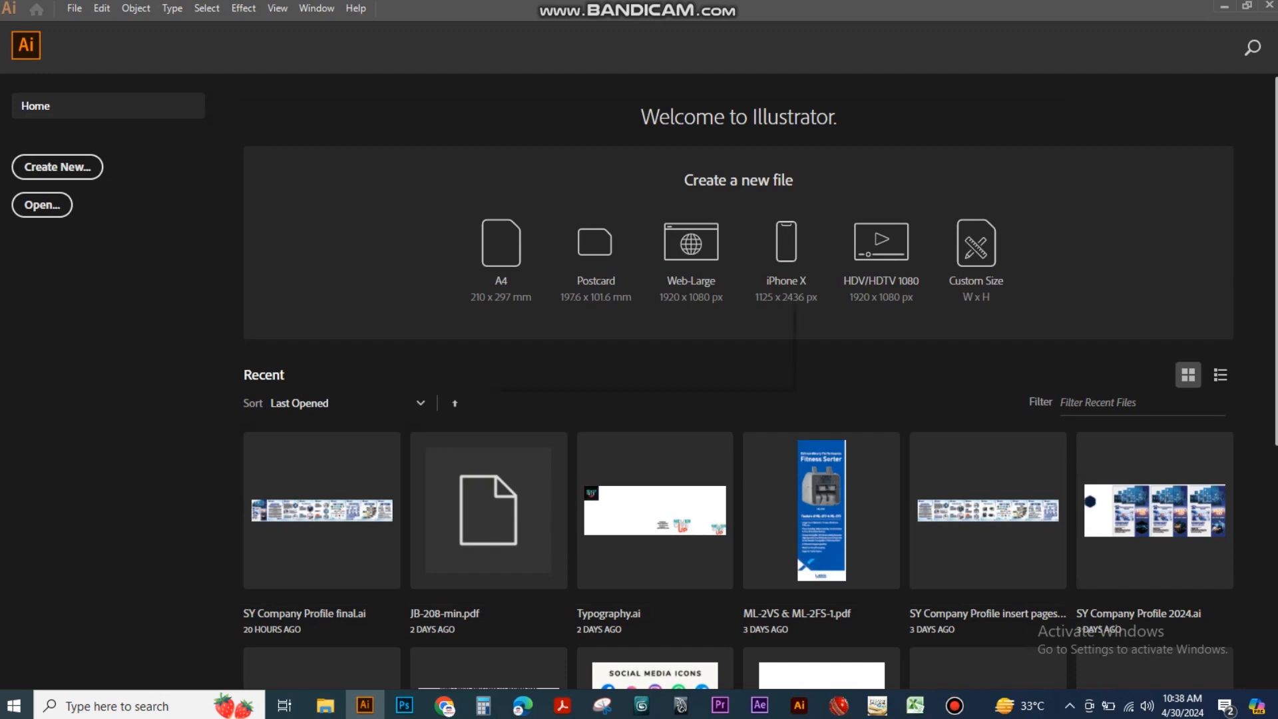
- Create a new A4 document and fit the artboard in the view
{"action": "left_click", "coordinate": [774, 307]}
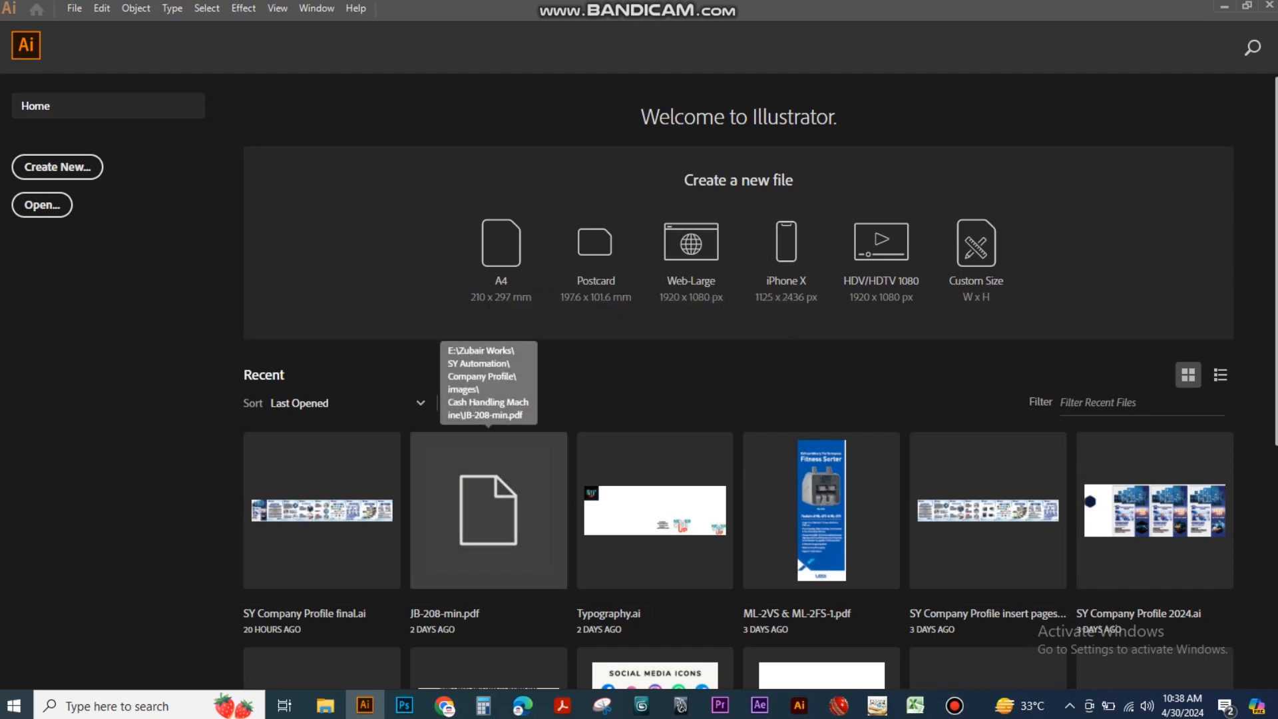
{"action": "left_click", "coordinate": [501, 243]}
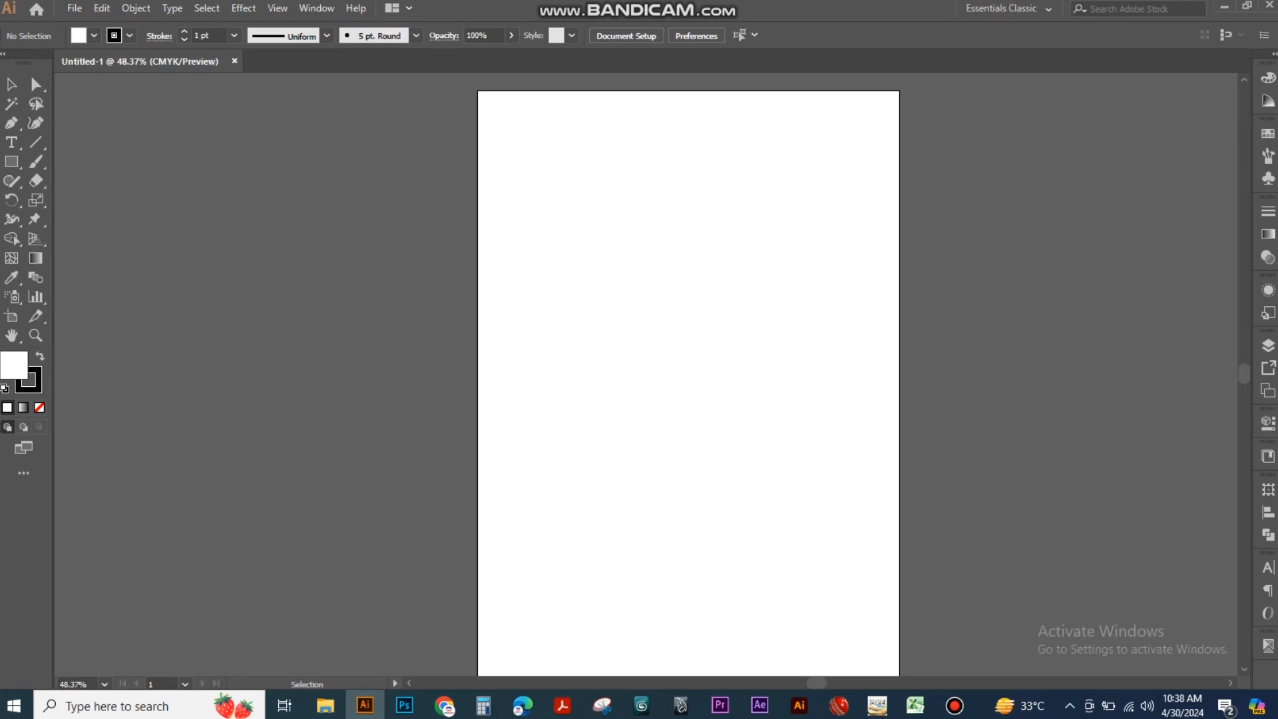
{"action": "key", "text": "ctrl+0"}
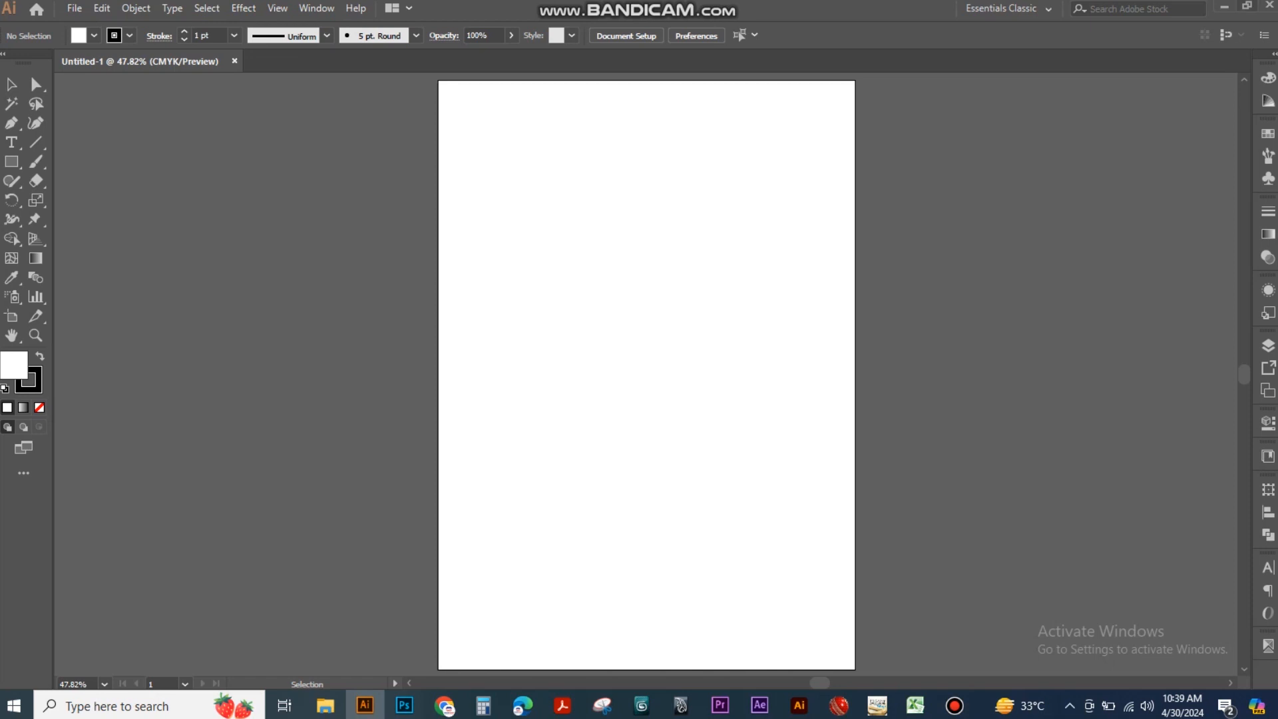
{"action": "left_click", "coordinate": [1247, 6]}
{"action": "left_click", "coordinate": [774, 7]}
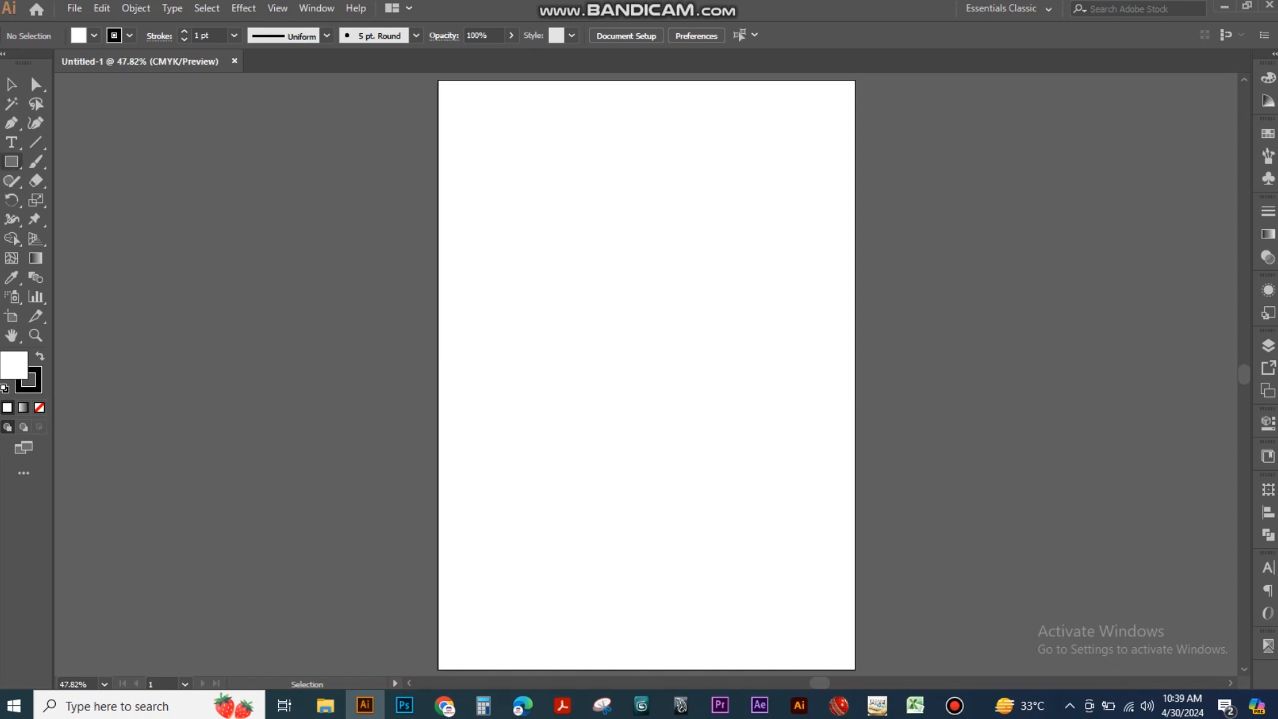
- Add the point text "SZA Creative Concepts" on the upper part of the artboard
{"action": "left_click", "coordinate": [12, 142]}
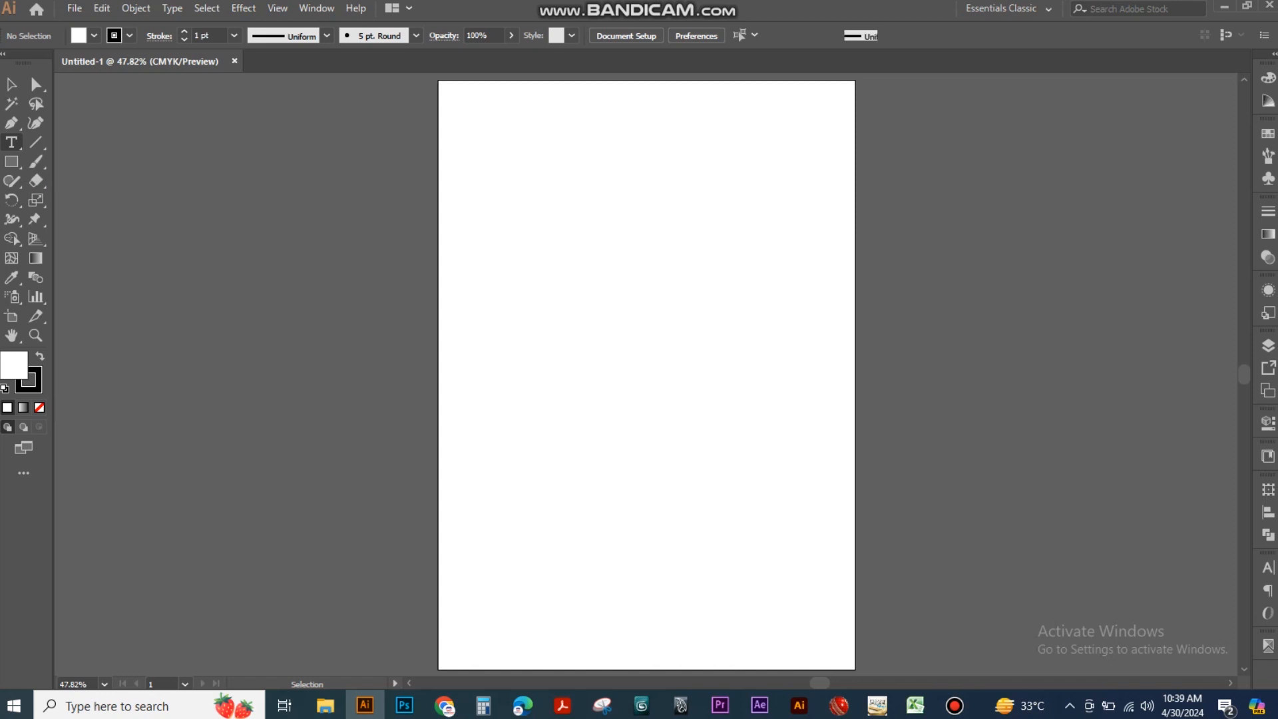
{"action": "left_click", "coordinate": [493, 280]}
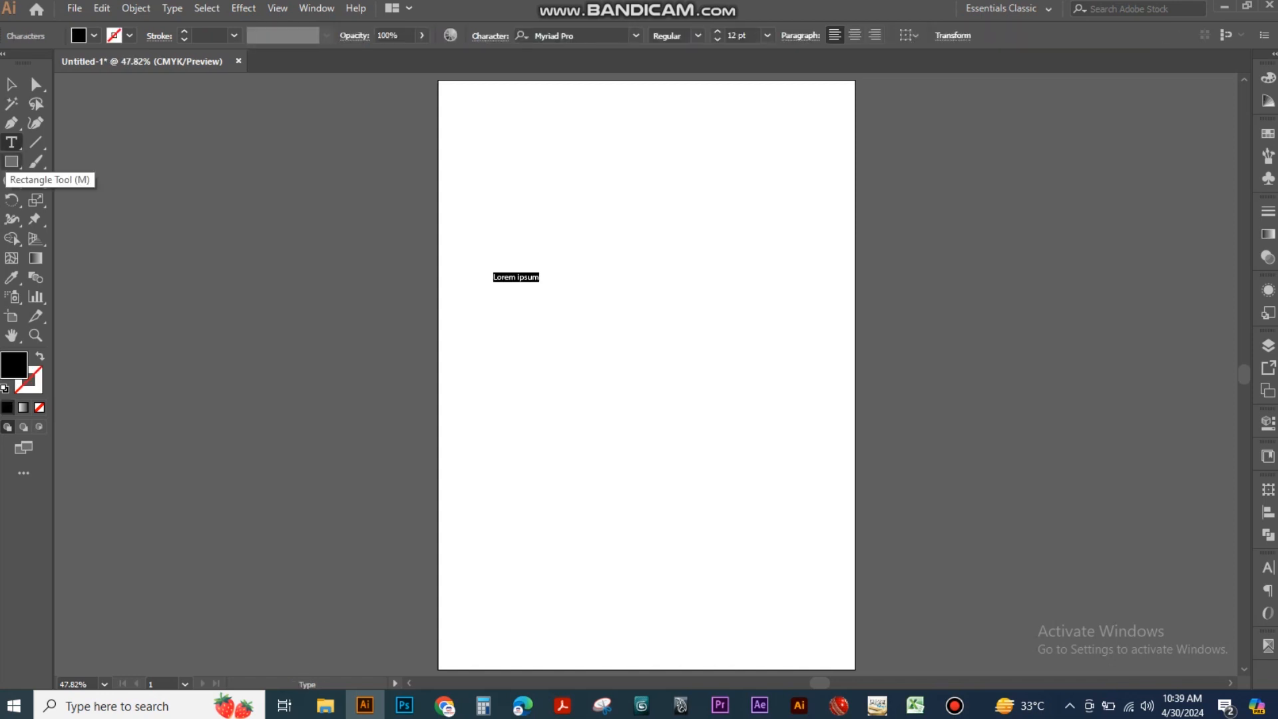
{"action": "type", "text": "SZA Creative Concept"}
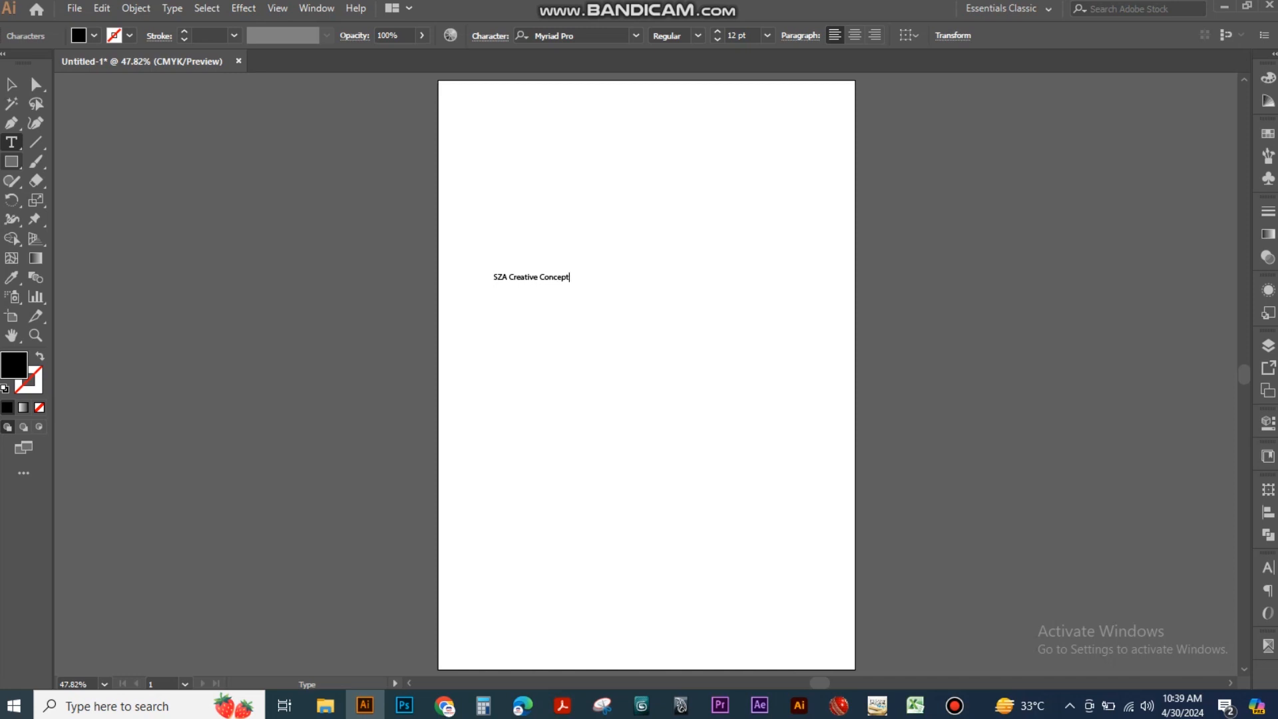
{"action": "type", "text": "s"}
{"action": "key", "text": "Escape"}
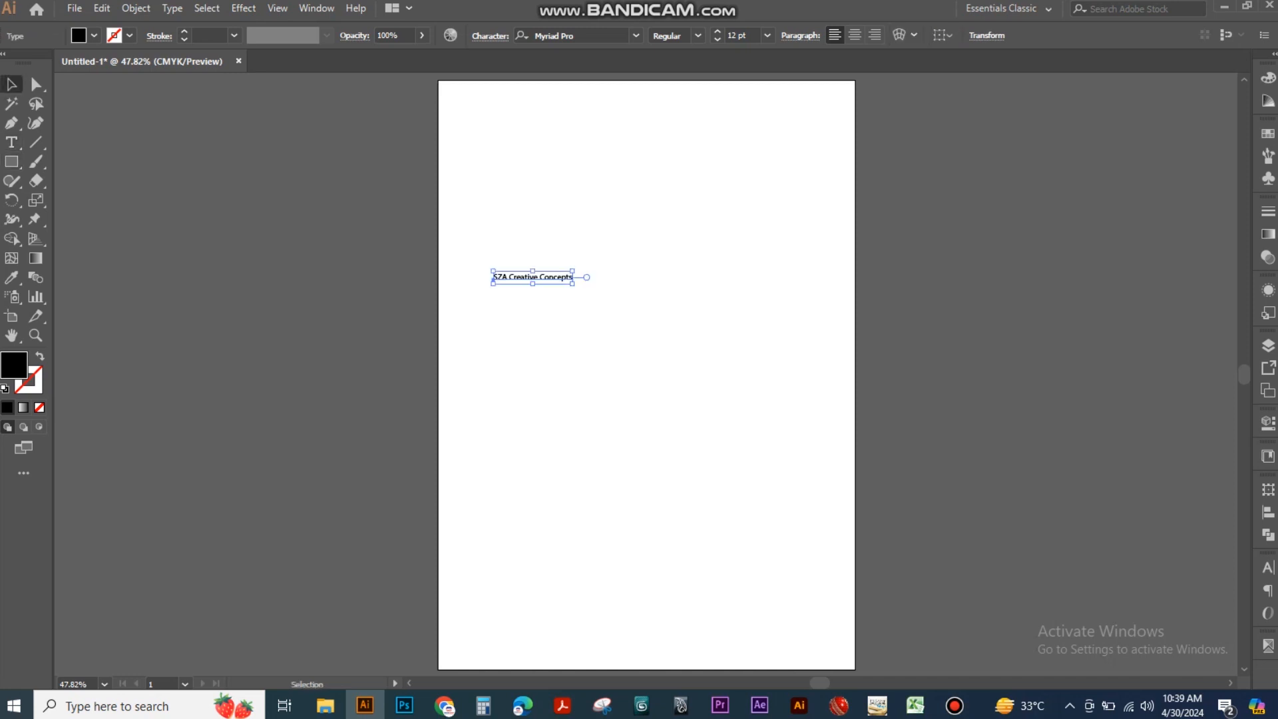
- Enlarge the text to about 45.45 pt and keep a spare copy outside the artboard
{"action": "key", "text": "alt+shift"}
{"action": "left_click_drag", "start_coordinate": [572, 284], "coordinate": [344, 190]}
{"action": "left_click", "coordinate": [573, 256]}
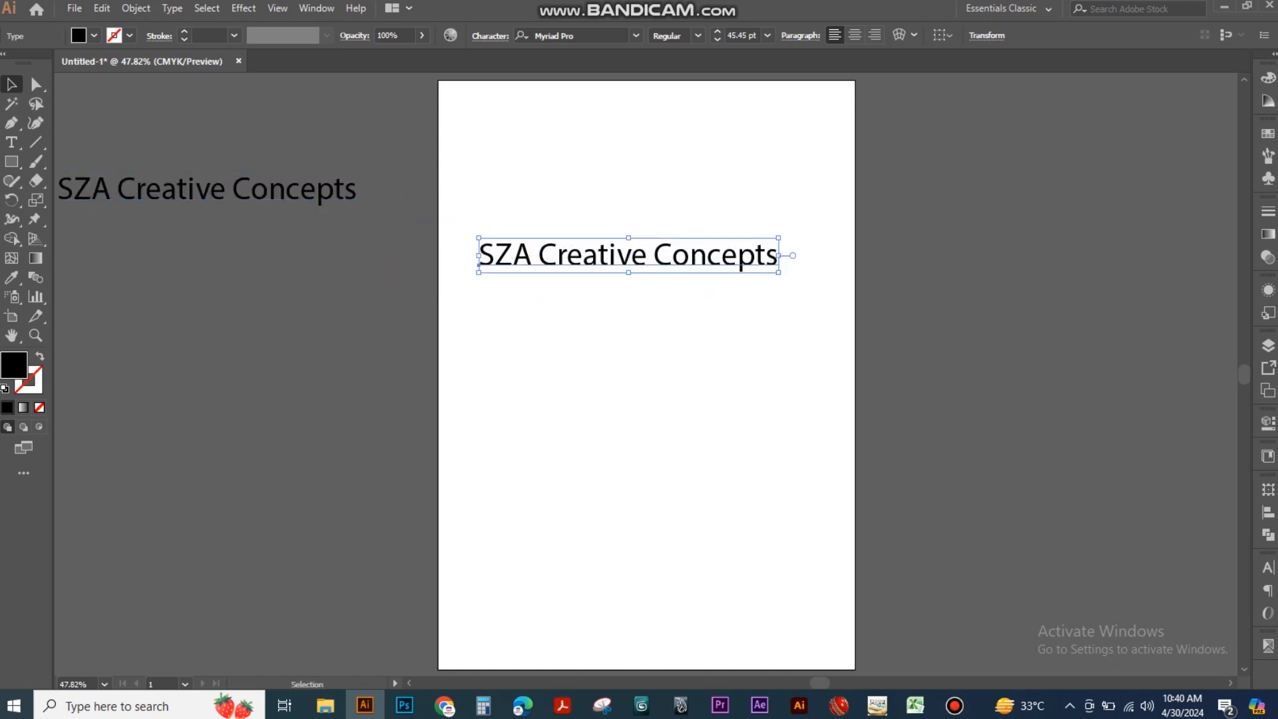
- Set the font of the text on the artboard to Montserrat Bold
{"action": "left_click", "coordinate": [636, 36]}
{"action": "type", "text": "mont"}
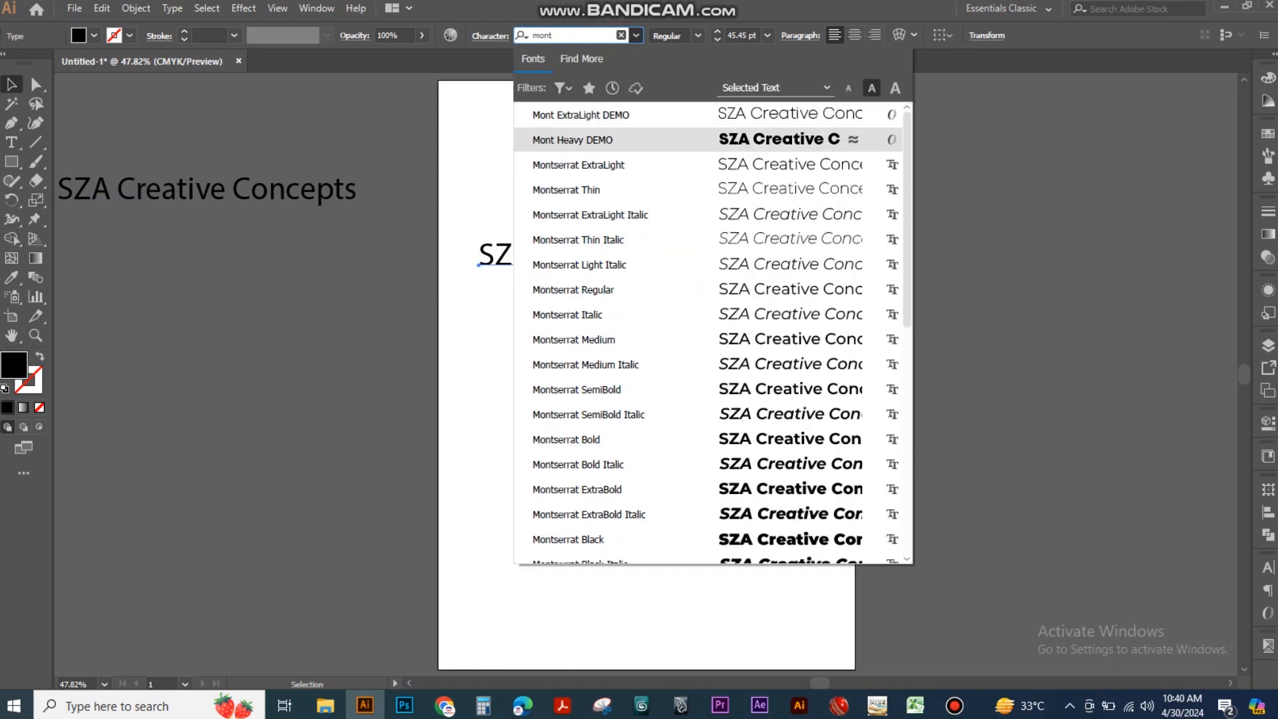
{"action": "key", "text": "Down"}
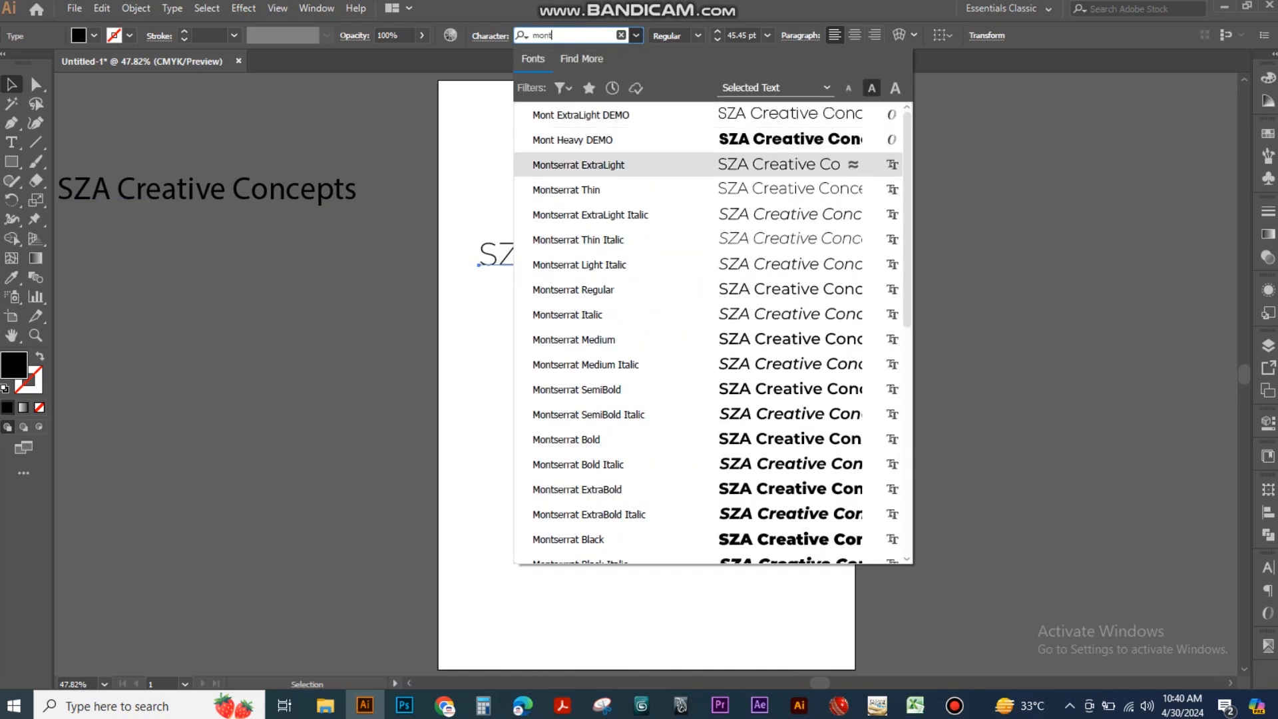
{"action": "key", "text": "Down"}
{"action": "key", "text": "Down"}
{"action": "key", "text": "Down"}
{"action": "key", "text": "Down"}
{"action": "key", "text": "Down"}
{"action": "key", "text": "Down"}
{"action": "key", "text": "Down"}
{"action": "key", "text": "Down"}
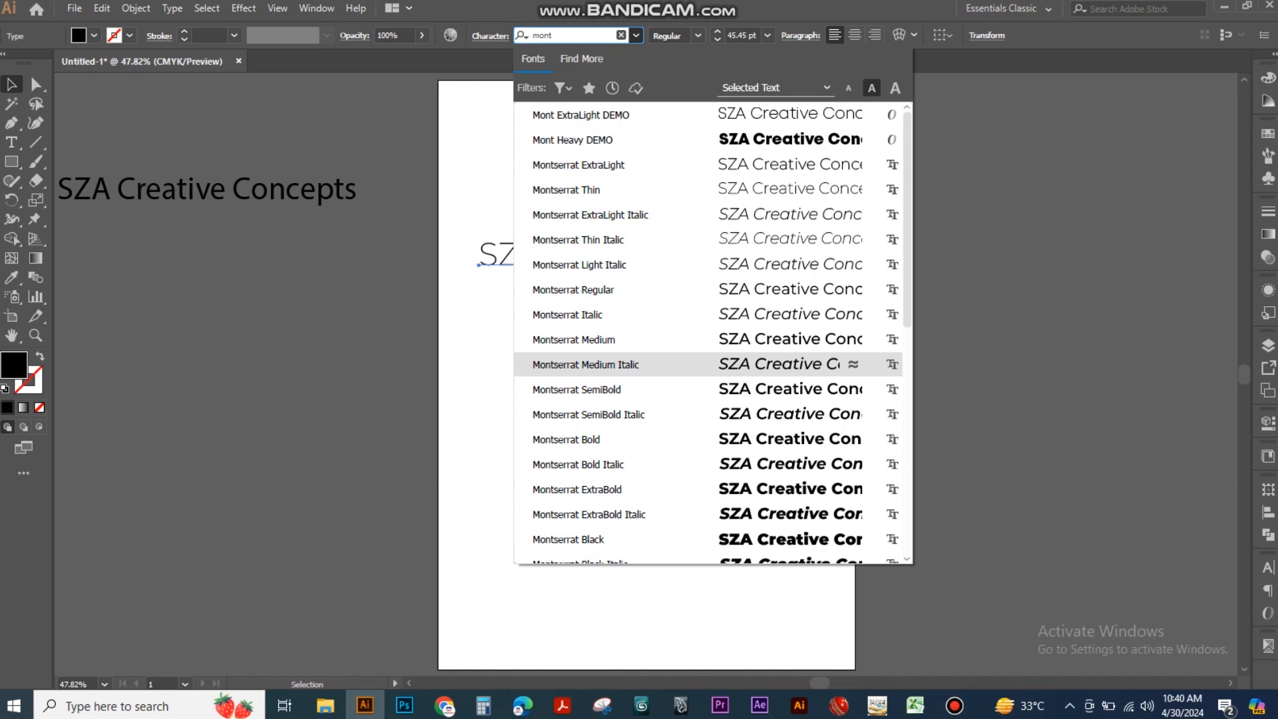
{"action": "key", "text": "Down"}
{"action": "key", "text": "Down"}
{"action": "key", "text": "Down"}
{"action": "key", "text": "Return"}
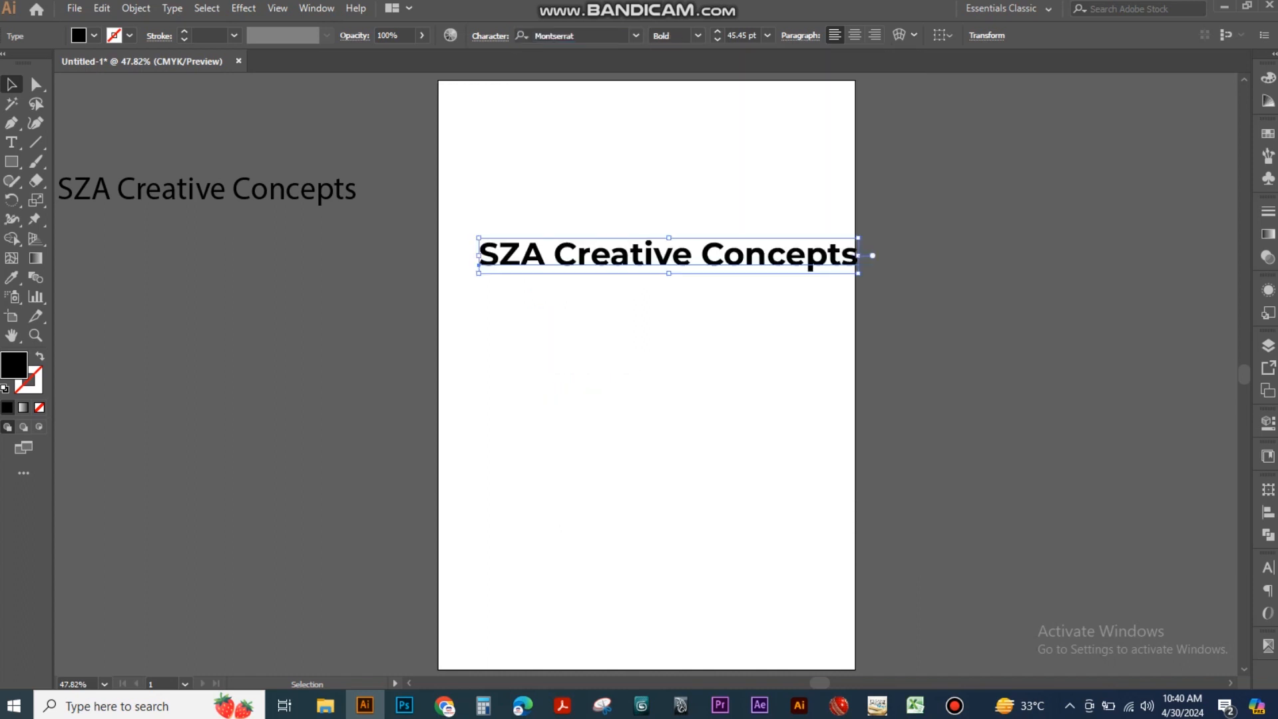
- Fit the bold text within the artboard width at about 42.51 pt and convert it to outlines
{"action": "left_click_drag", "start_coordinate": [668, 256], "coordinate": [644, 261]}
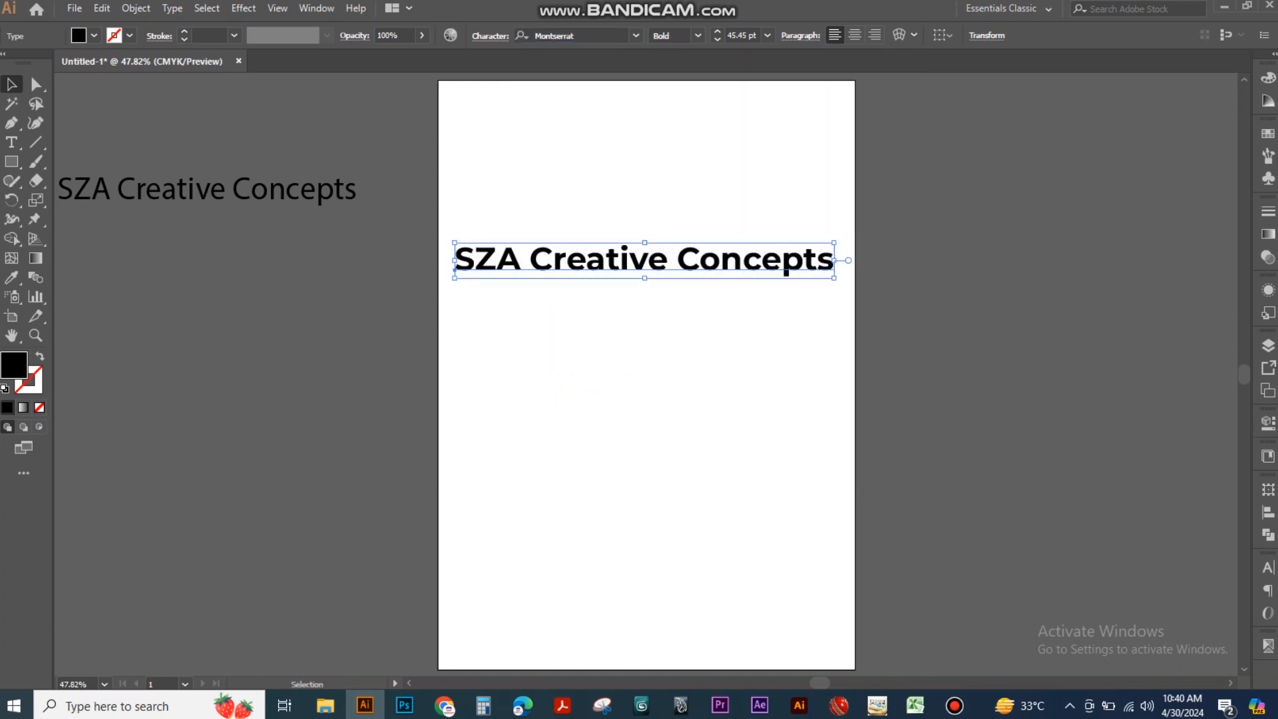
{"action": "left_click_drag", "start_coordinate": [834, 278], "coordinate": [822, 276], "text": "alt+shift"}
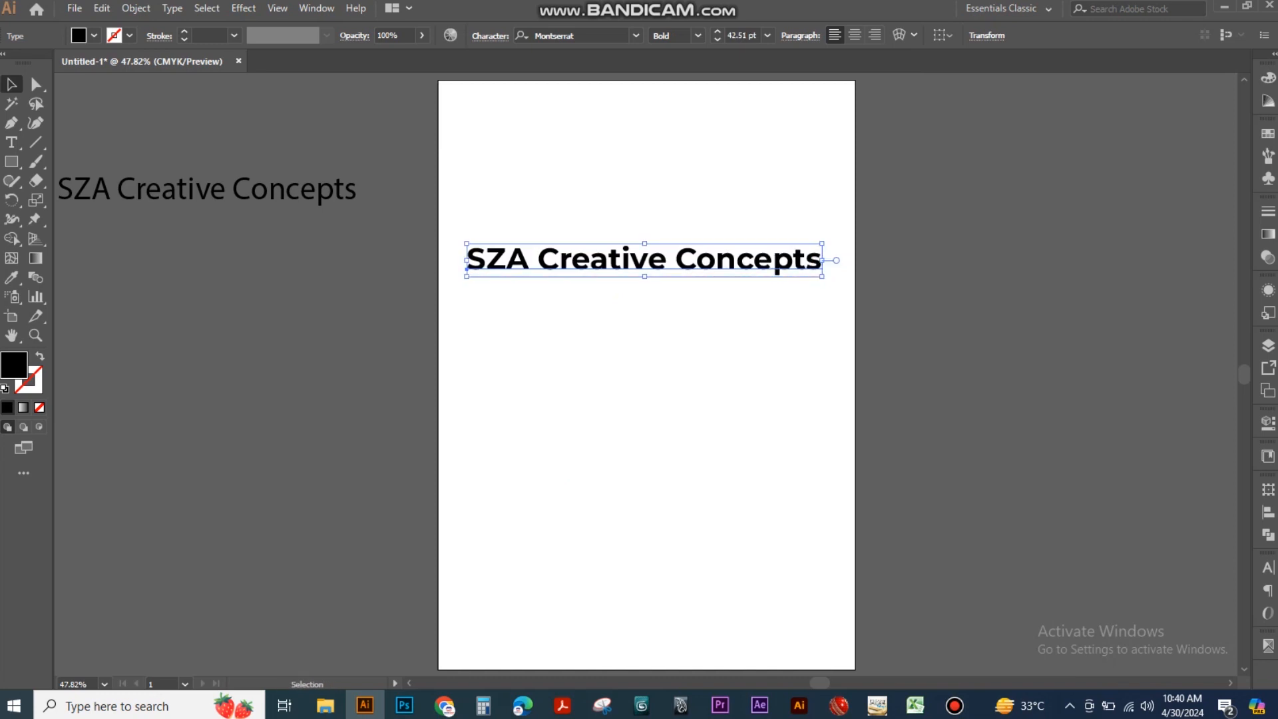
{"action": "right_click", "coordinate": [617, 252]}
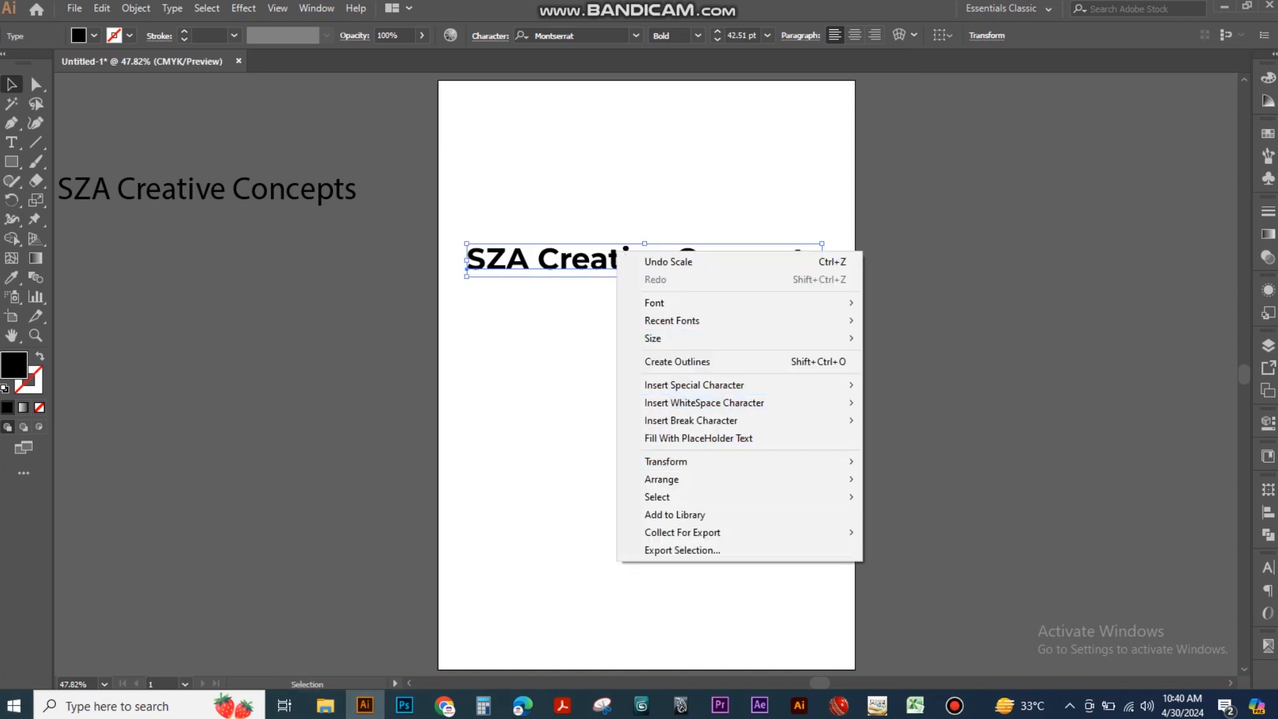
{"action": "left_click", "coordinate": [686, 362]}
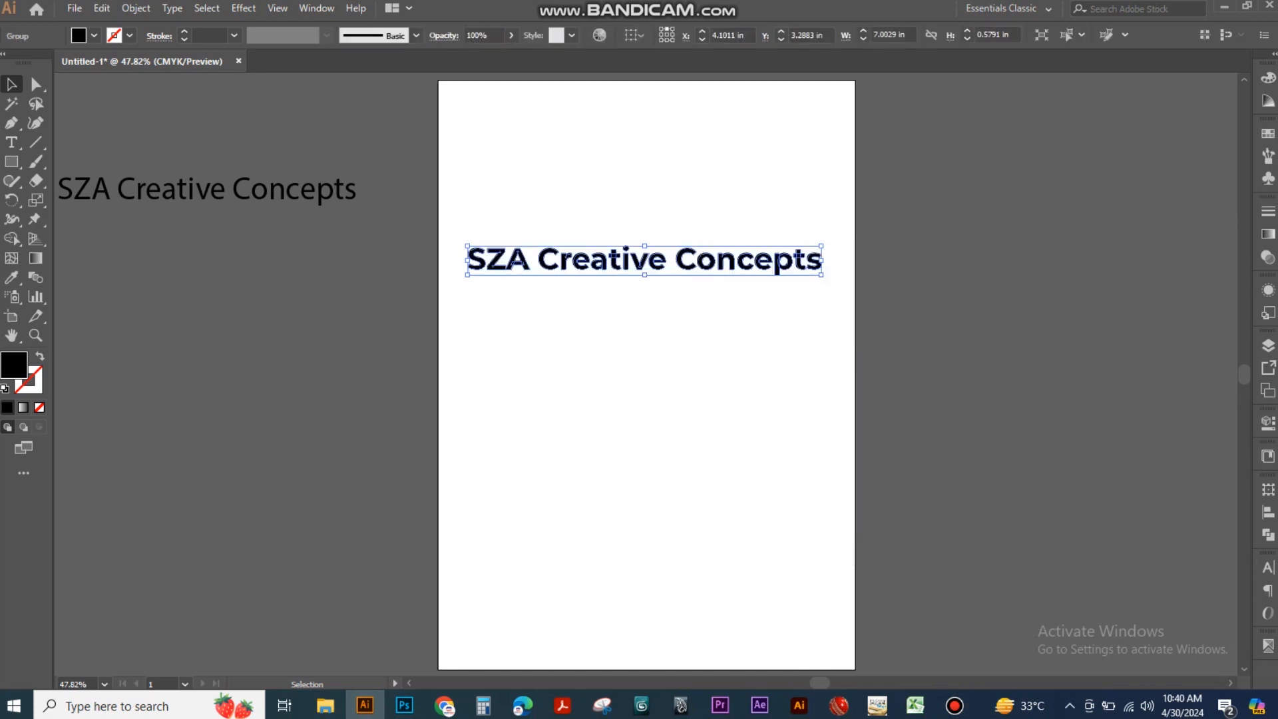
- Unite the outlined letters with Pathfinder and select the resulting text group
{"action": "left_click", "coordinate": [1268, 489]}
{"action": "left_click", "coordinate": [1178, 446]}
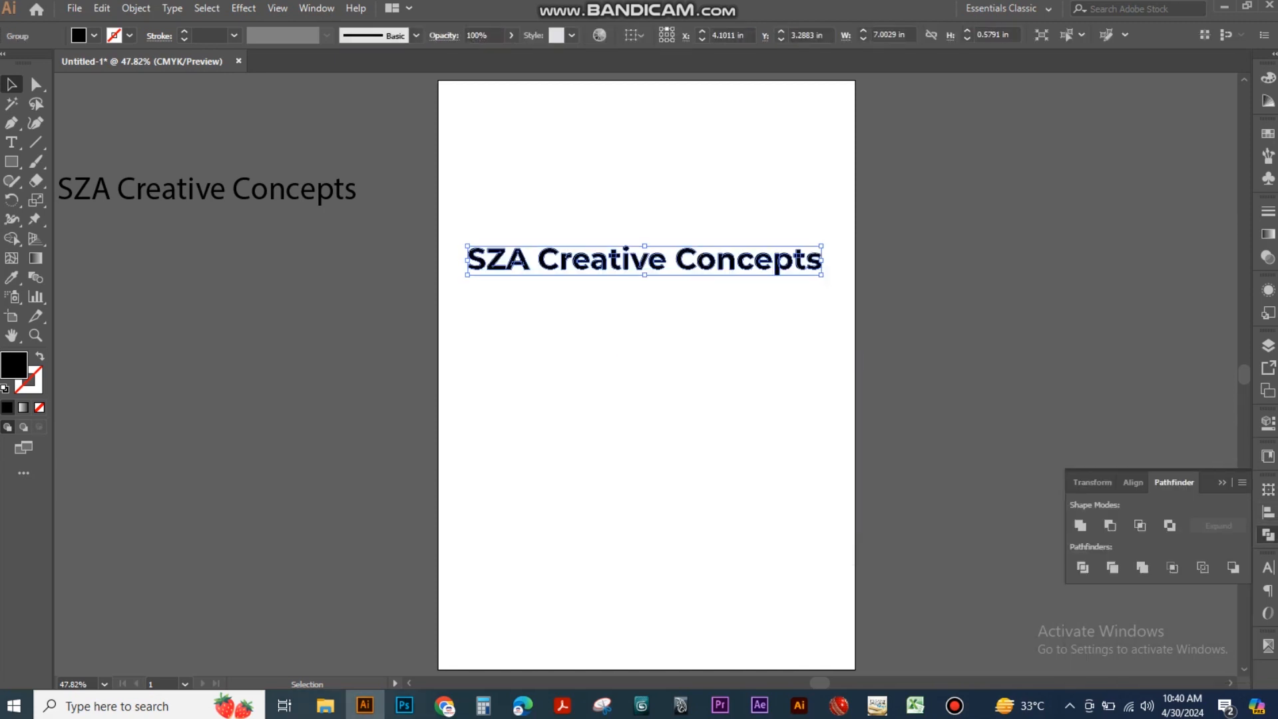
{"action": "left_click", "coordinate": [1080, 526]}
{"action": "left_click", "coordinate": [965, 439]}
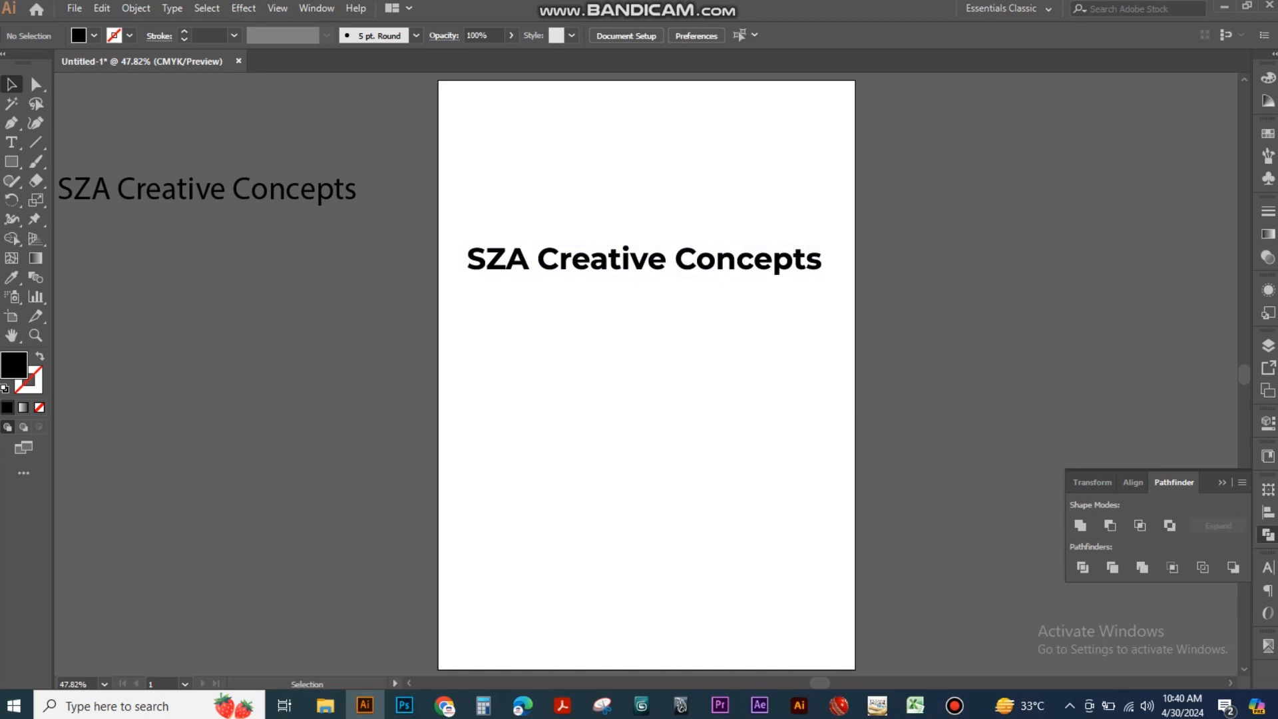
{"action": "left_click_drag", "start_coordinate": [457, 205], "coordinate": [827, 382]}
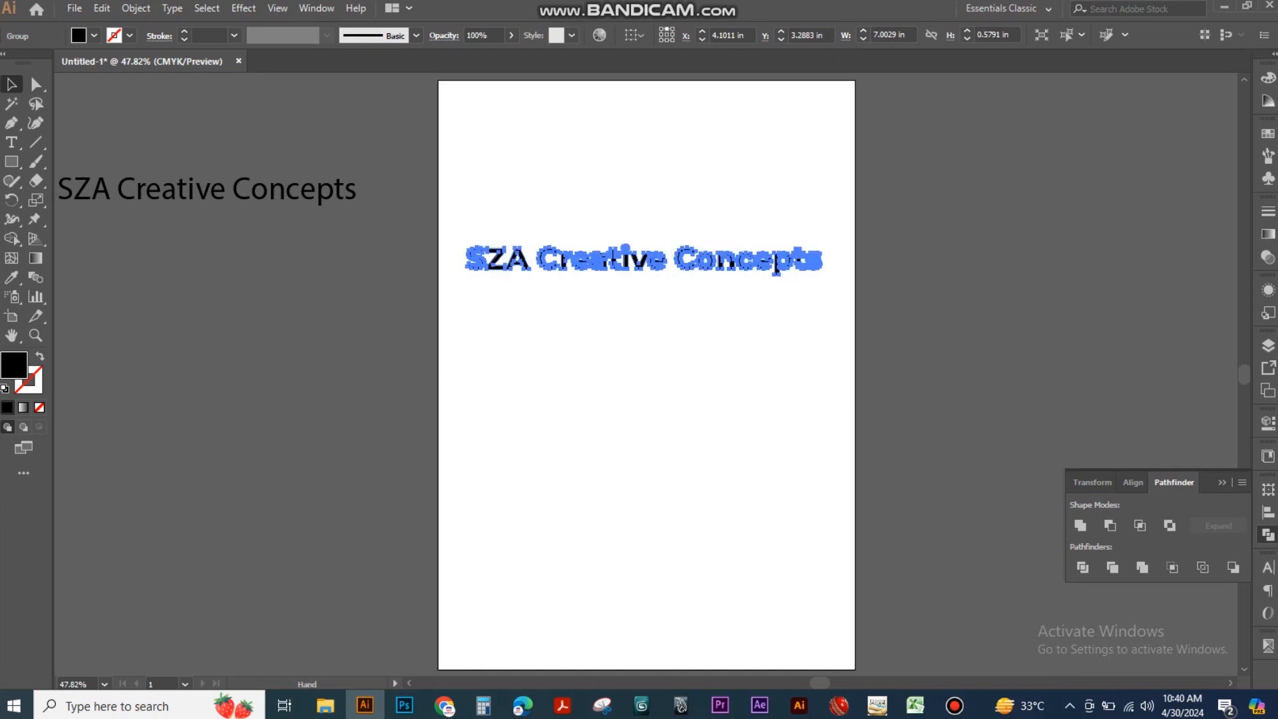
{"action": "left_click_drag", "start_coordinate": [382, 168], "coordinate": [927, 413]}
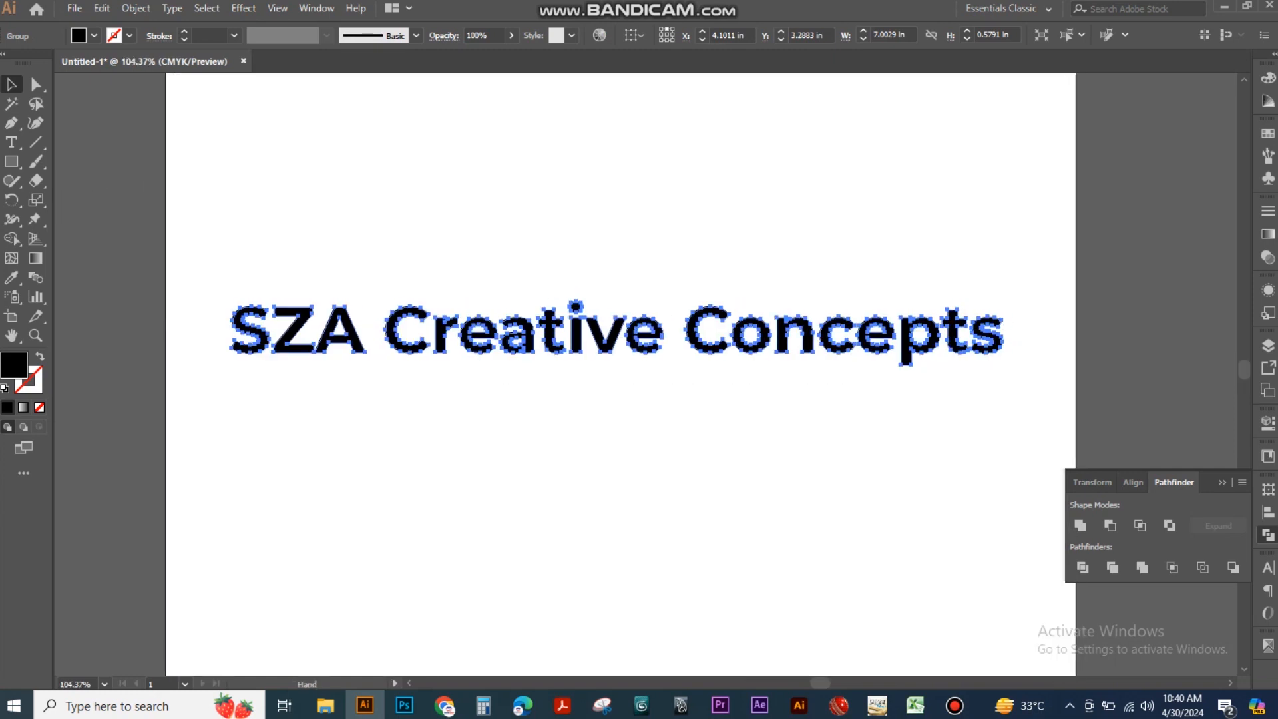
{"action": "left_click", "coordinate": [1268, 535]}
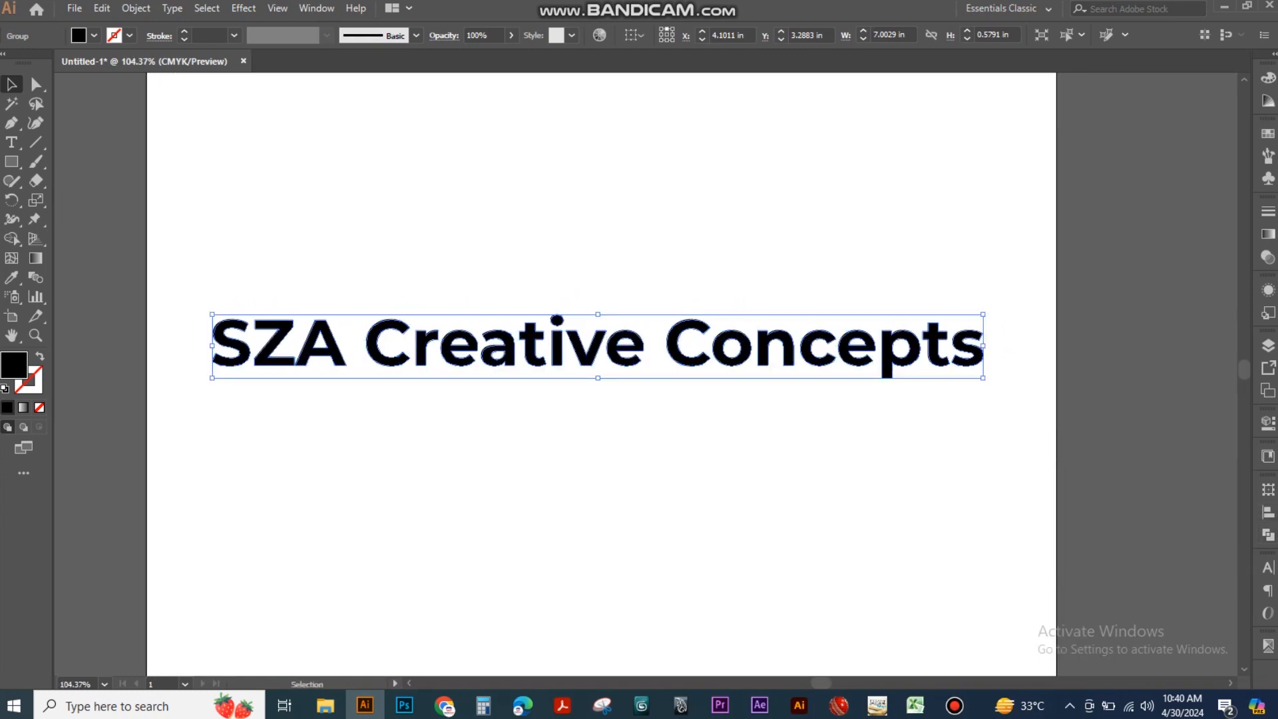
- Fill the outlined text group with the red swatch
{"action": "left_click", "coordinate": [1123, 459]}
{"action": "left_click", "coordinate": [769, 351]}
{"action": "left_click", "coordinate": [1268, 133]}
{"action": "left_click", "coordinate": [1113, 176]}
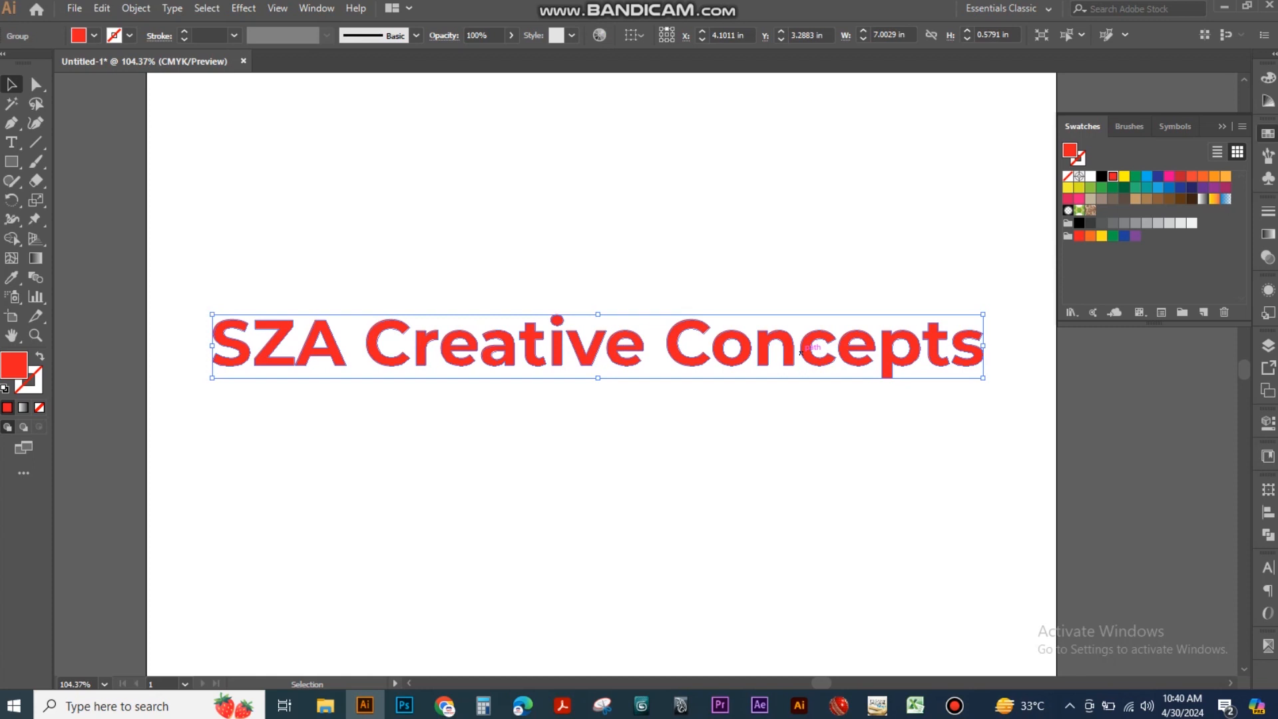
{"action": "left_click", "coordinate": [1268, 133]}
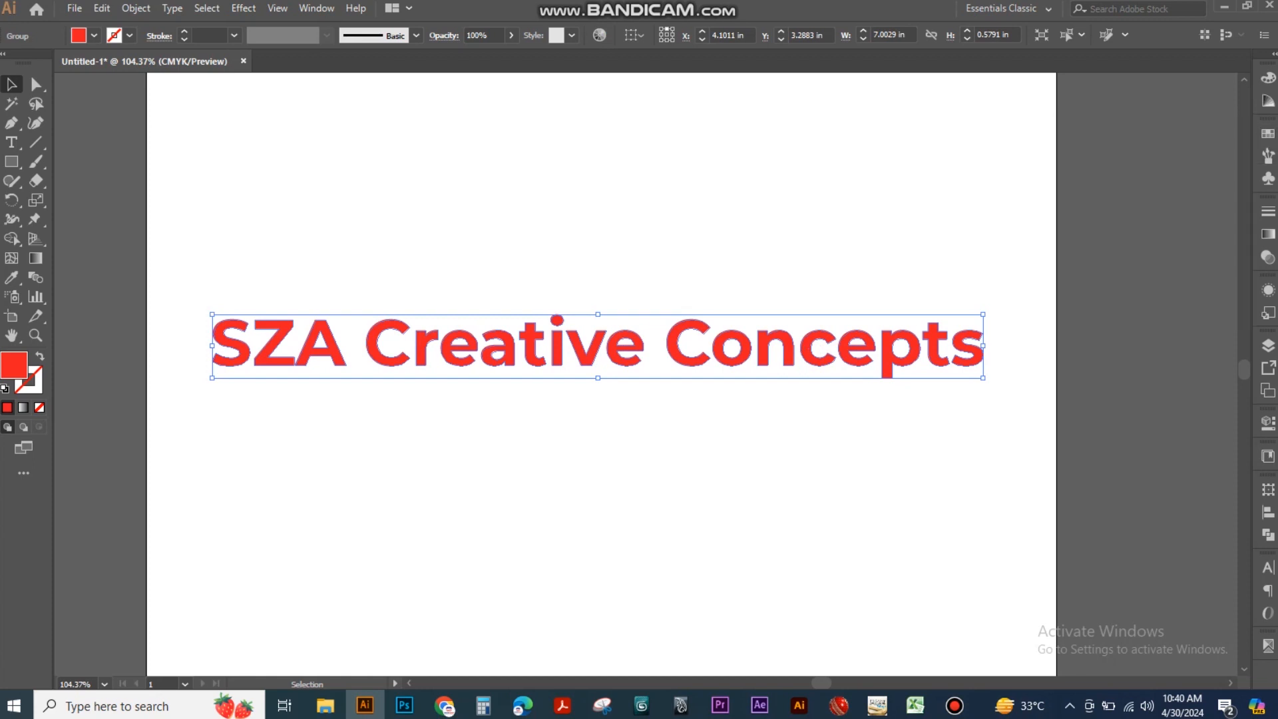
{"action": "left_click", "coordinate": [251, 8]}
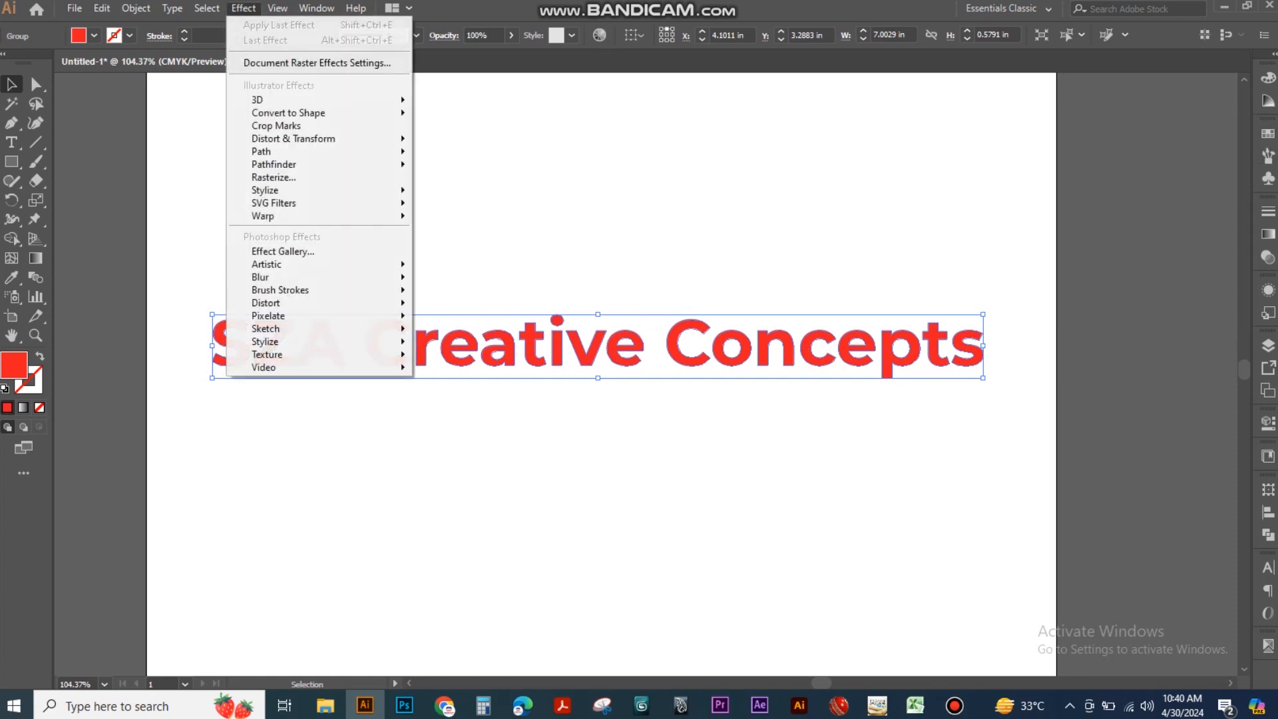
{"action": "mouse_move", "coordinate": [280, 276]}
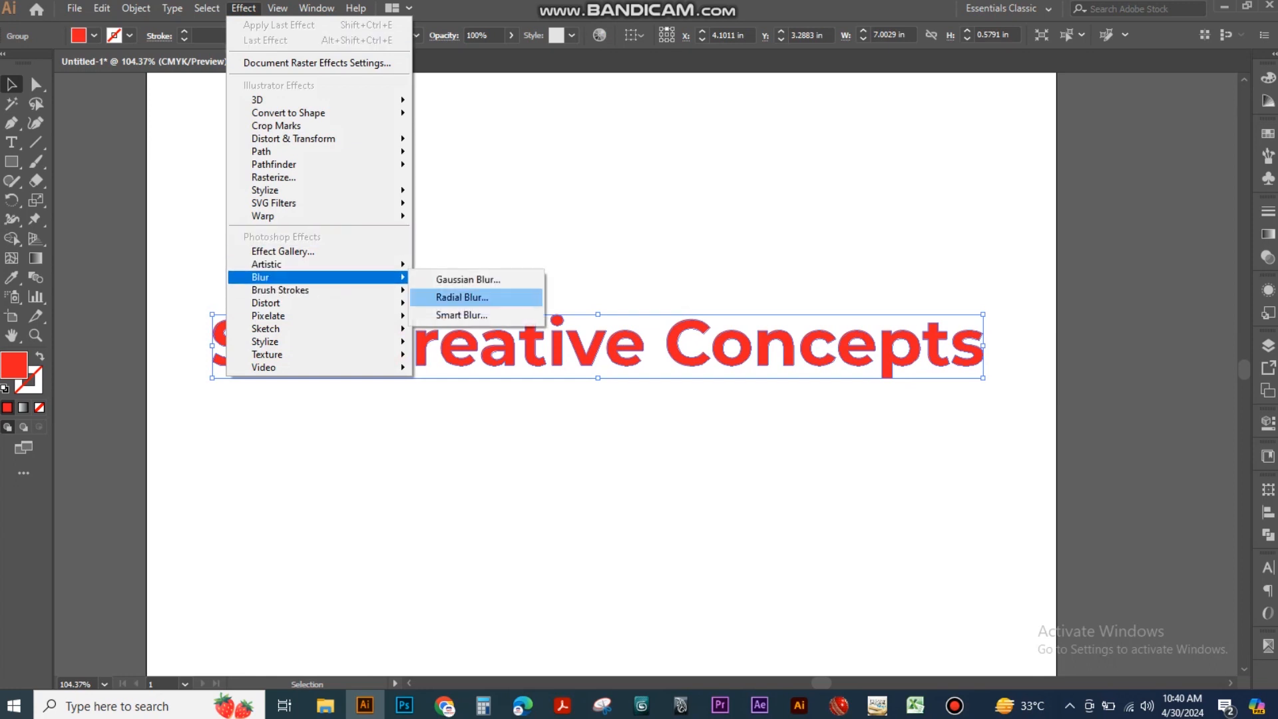
{"action": "left_click", "coordinate": [468, 279]}
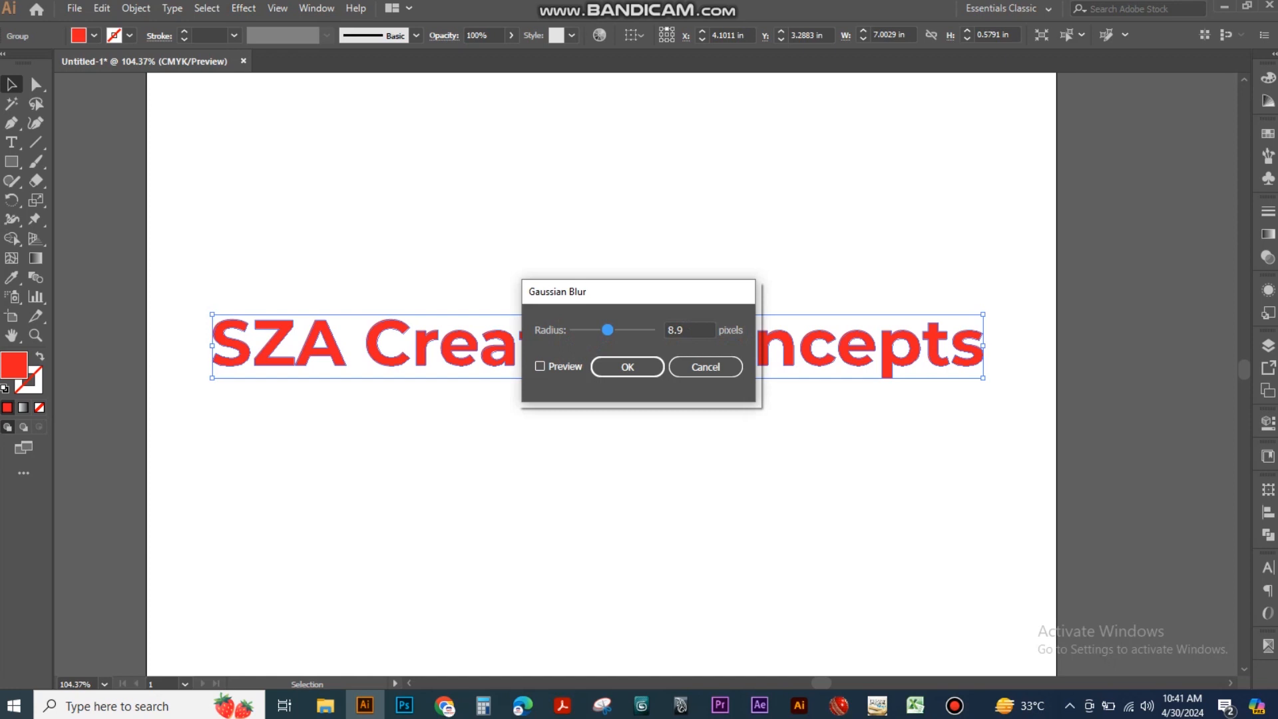
{"action": "left_click", "coordinate": [540, 366]}
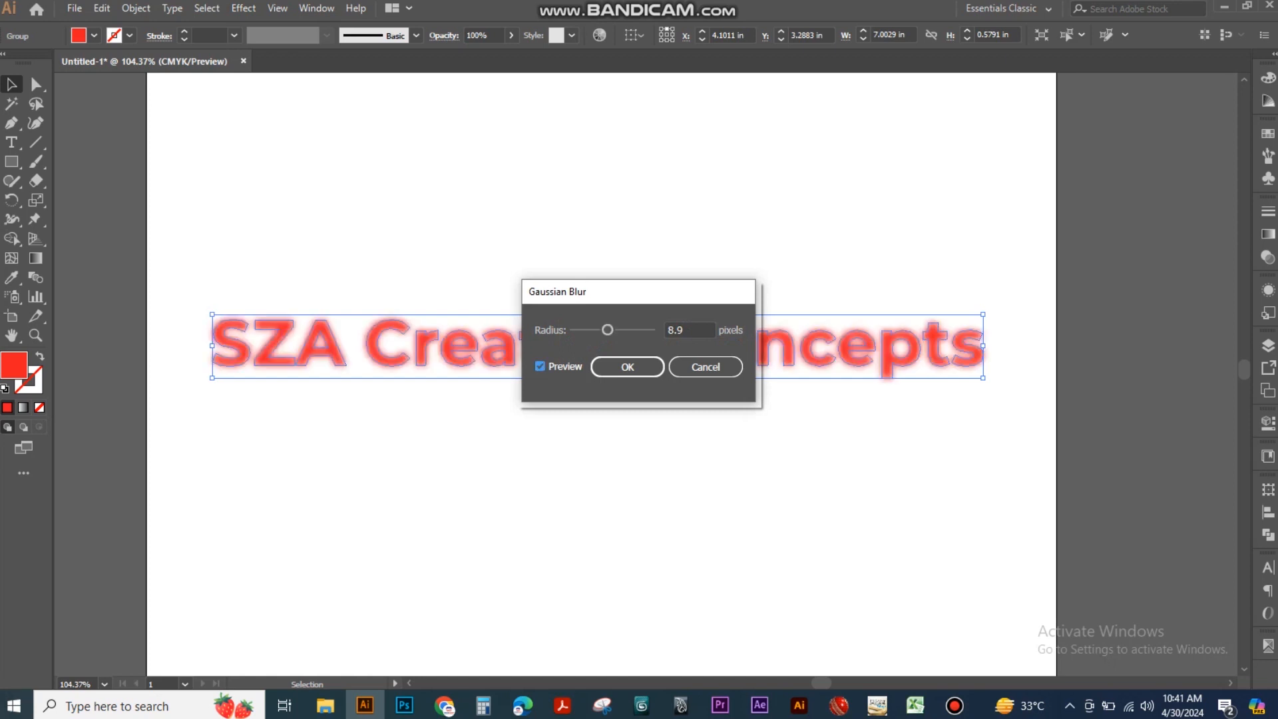
{"action": "left_click_drag", "start_coordinate": [607, 329], "coordinate": [590, 329]}
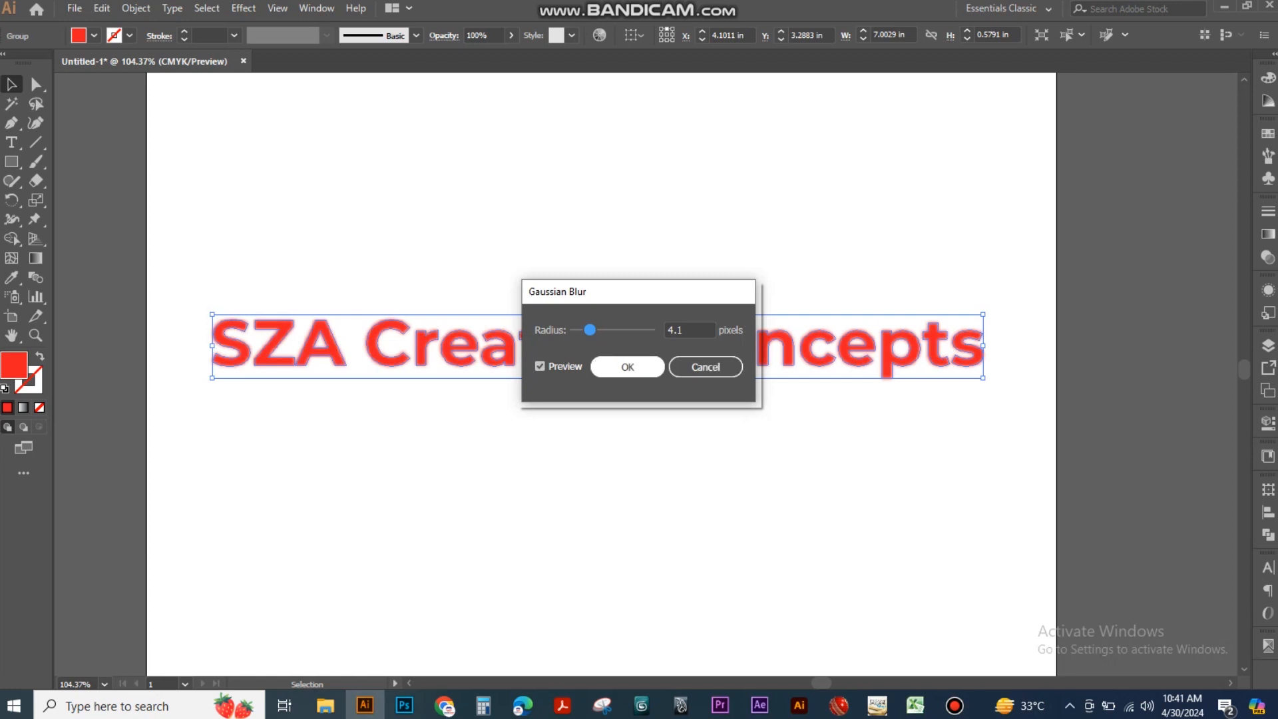
{"action": "left_click", "coordinate": [705, 367]}
{"action": "left_click", "coordinate": [706, 426]}
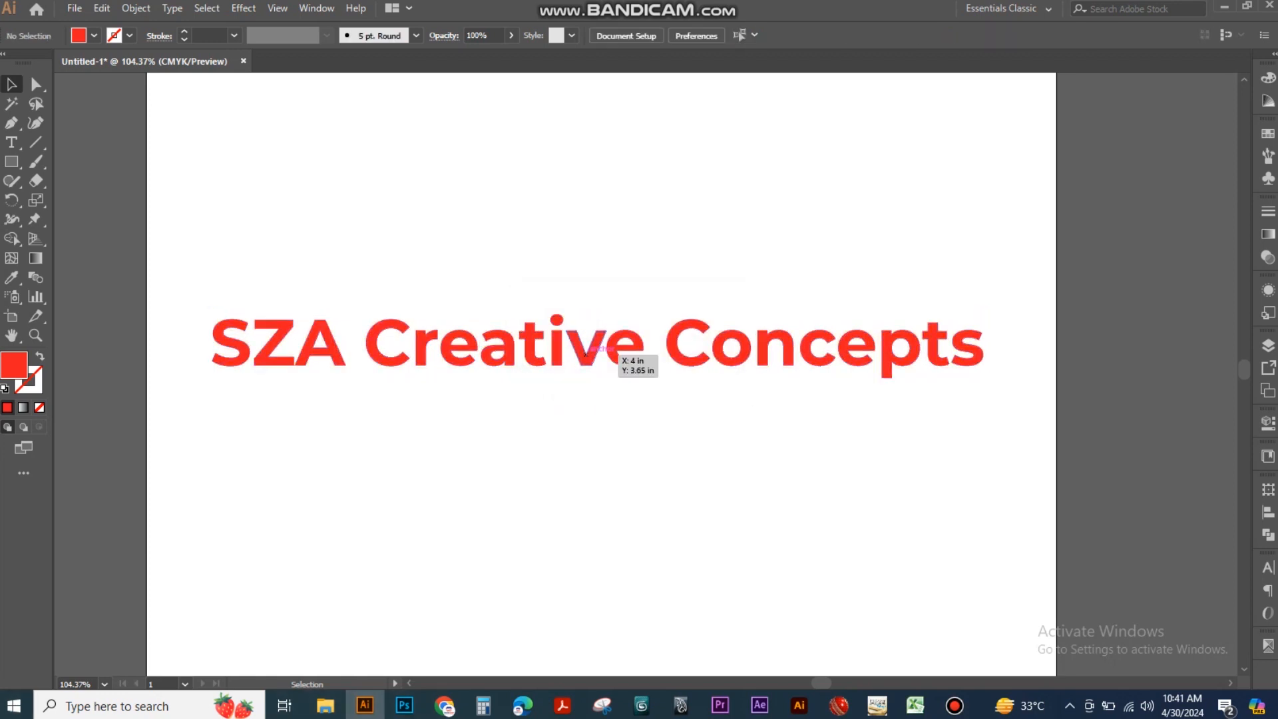
- Duplicate the red text about 0.26 in straight down and fill the copy with black
{"action": "left_click", "coordinate": [603, 343]}
{"action": "left_click_drag", "start_coordinate": [603, 354], "coordinate": [604, 383]}
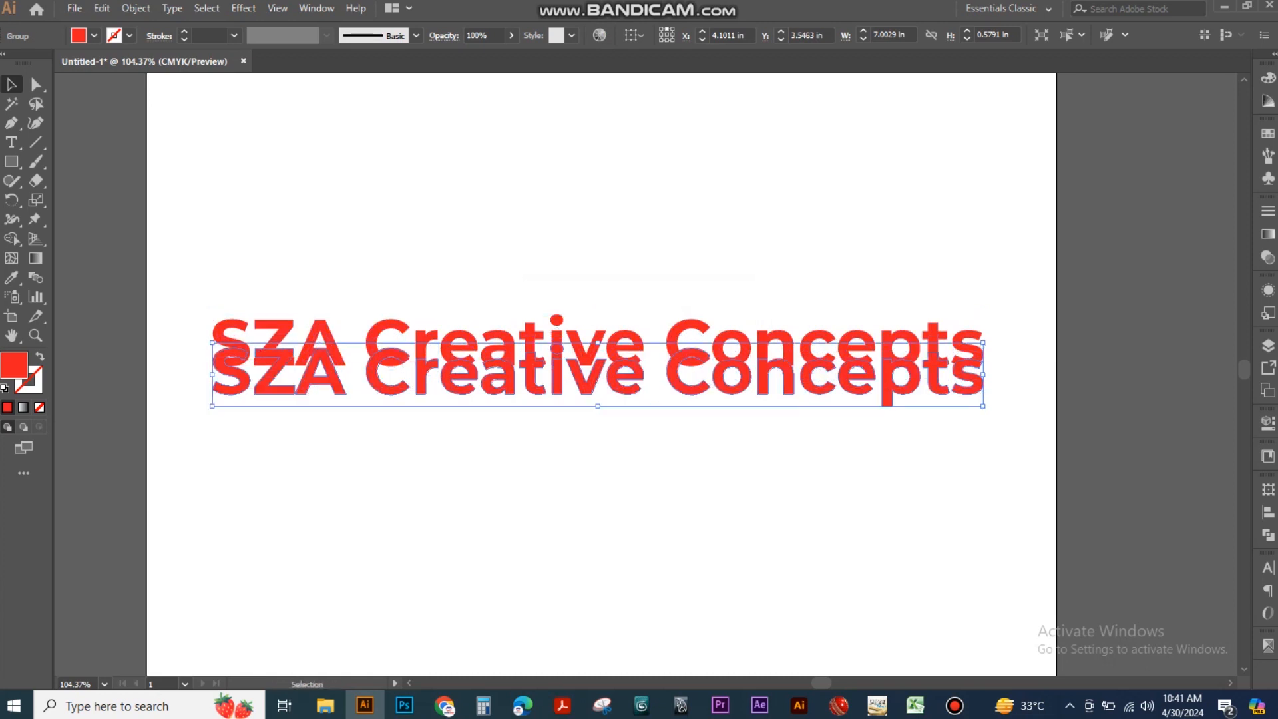
{"action": "left_click", "coordinate": [1268, 134]}
{"action": "left_click", "coordinate": [1102, 176]}
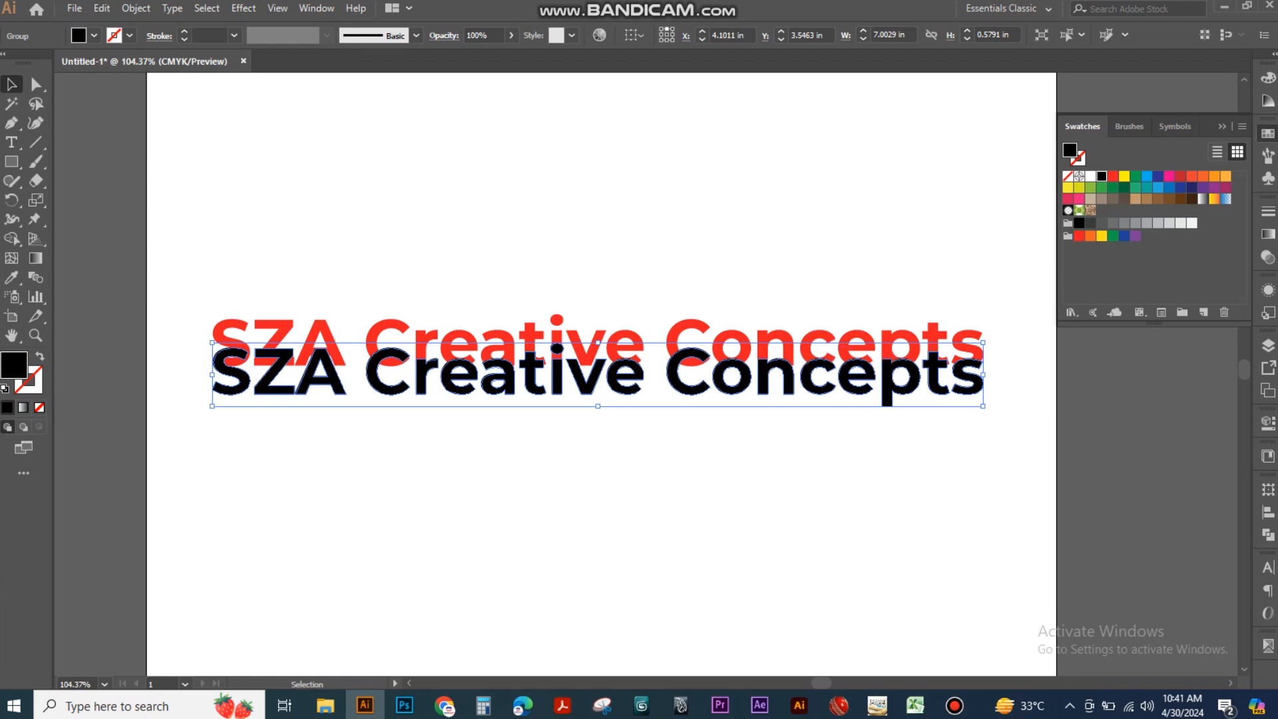
- Send the black copy of the text to the back, behind the red text
{"action": "key", "text": "a"}
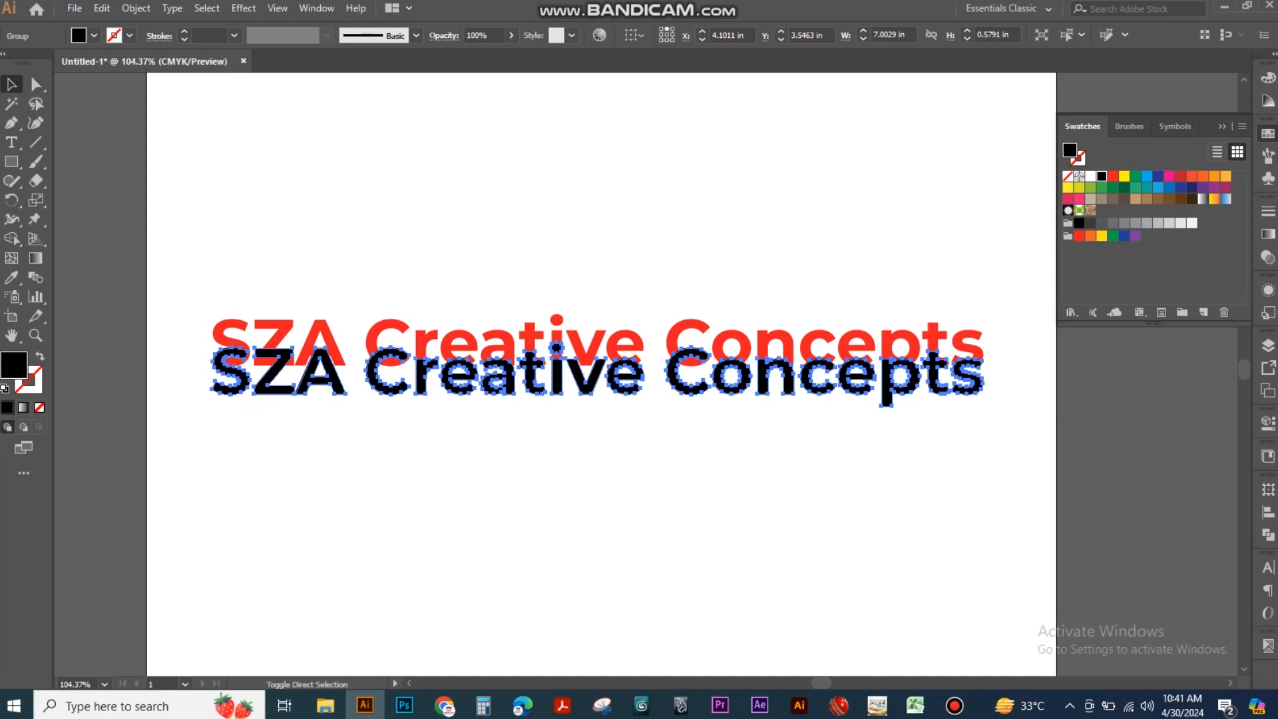
{"action": "key", "text": "ctrl+shift+["}
{"action": "key", "text": "ctrl+shift+a"}
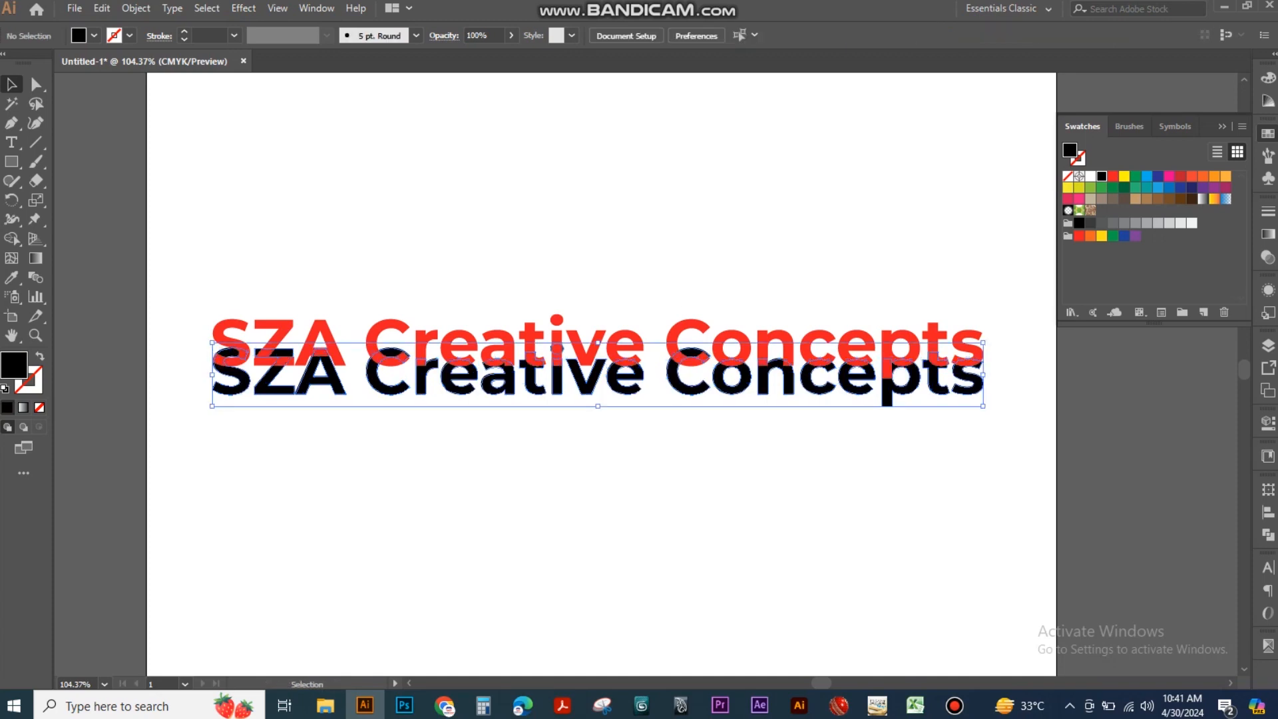
{"action": "left_click", "coordinate": [795, 385]}
{"action": "right_click", "coordinate": [792, 387]}
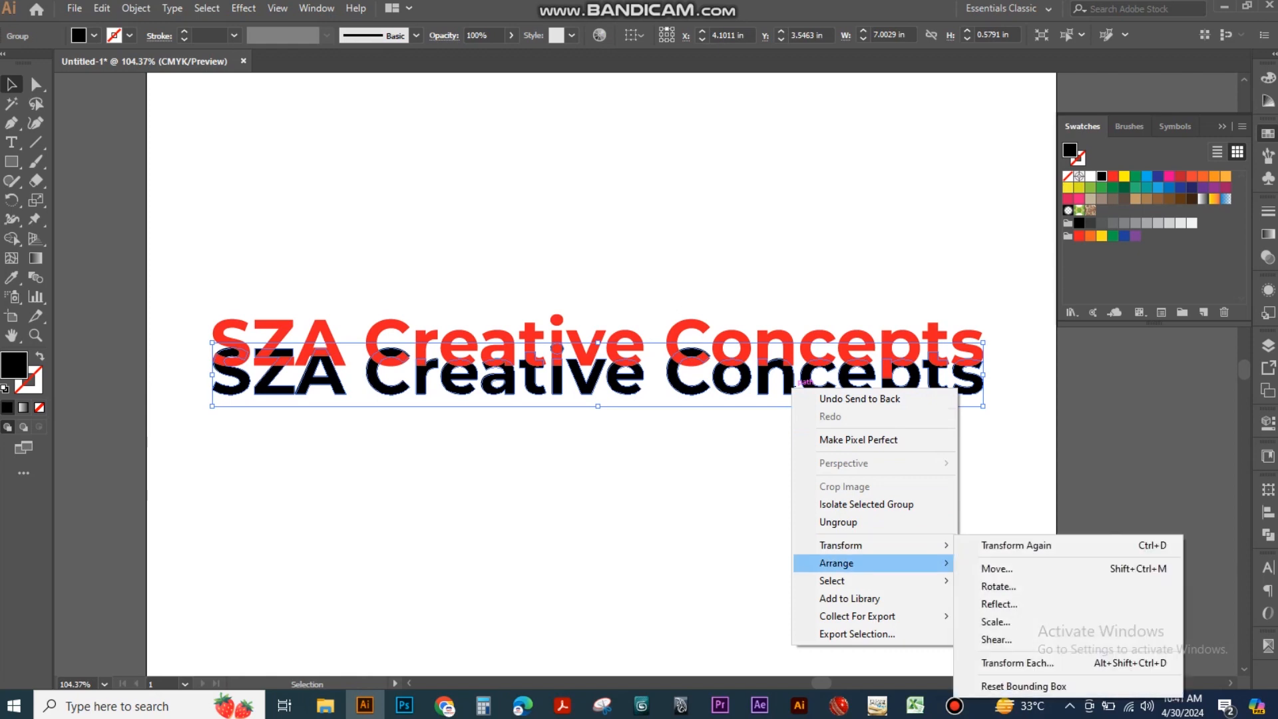
{"action": "mouse_move", "coordinate": [866, 563]}
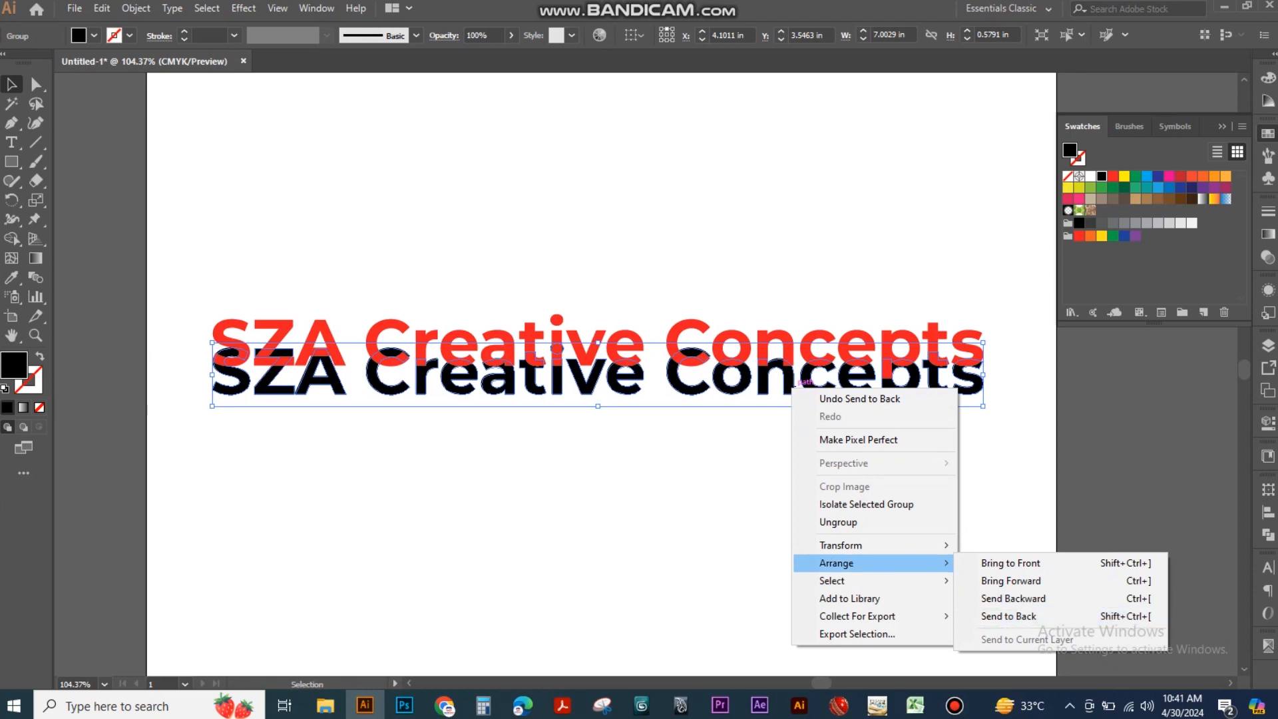
{"action": "left_click", "coordinate": [726, 509]}
{"action": "left_click_drag", "start_coordinate": [721, 384], "coordinate": [722, 370]}
{"action": "key", "text": "ctrl+z"}
{"action": "left_click", "coordinate": [722, 466]}
- Select both the red and black texts and align their vertical centers so they overlap exactly
{"action": "left_click_drag", "start_coordinate": [633, 295], "coordinate": [775, 459]}
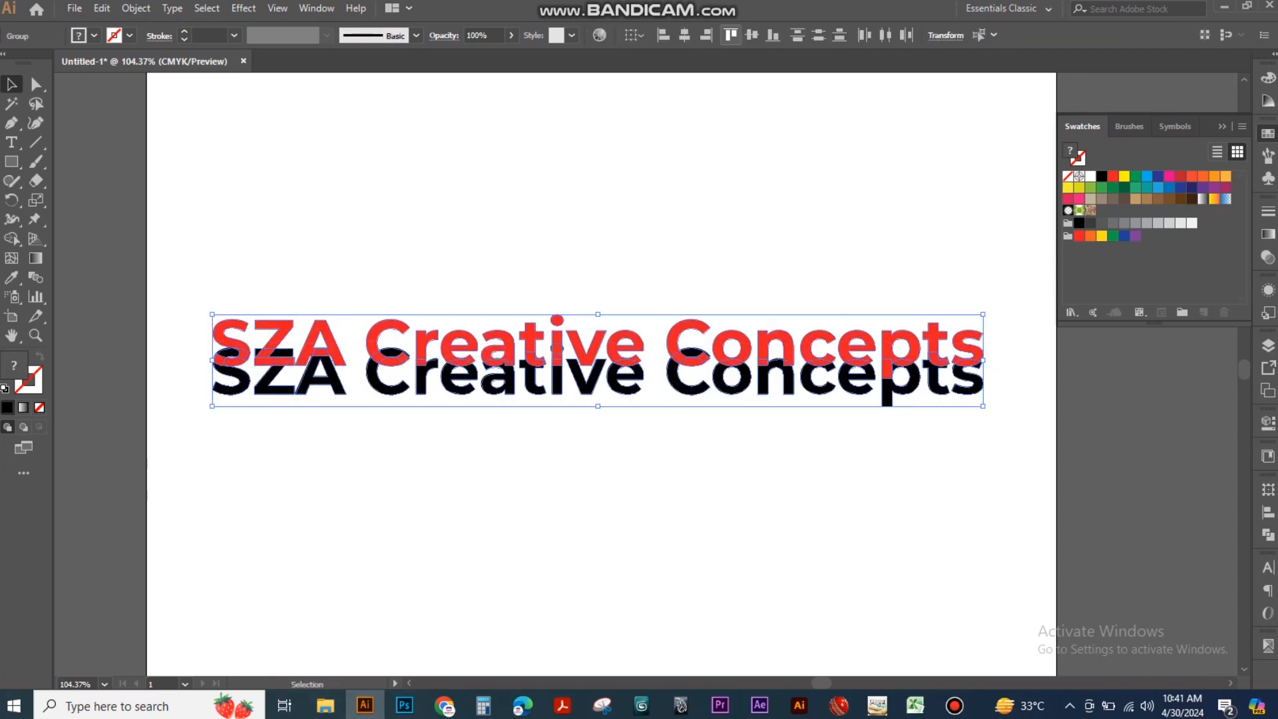
{"action": "left_click", "coordinate": [736, 226]}
{"action": "left_click", "coordinate": [694, 357]}
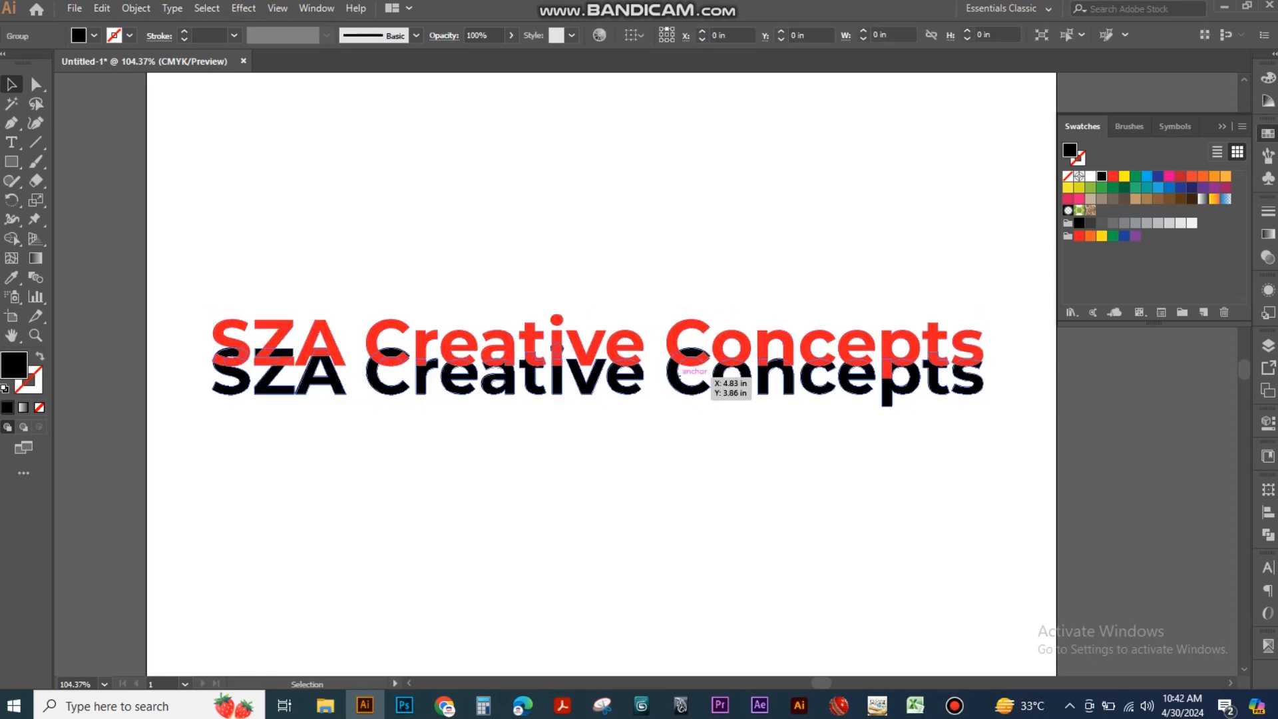
{"action": "left_click", "coordinate": [675, 329], "text": "shift"}
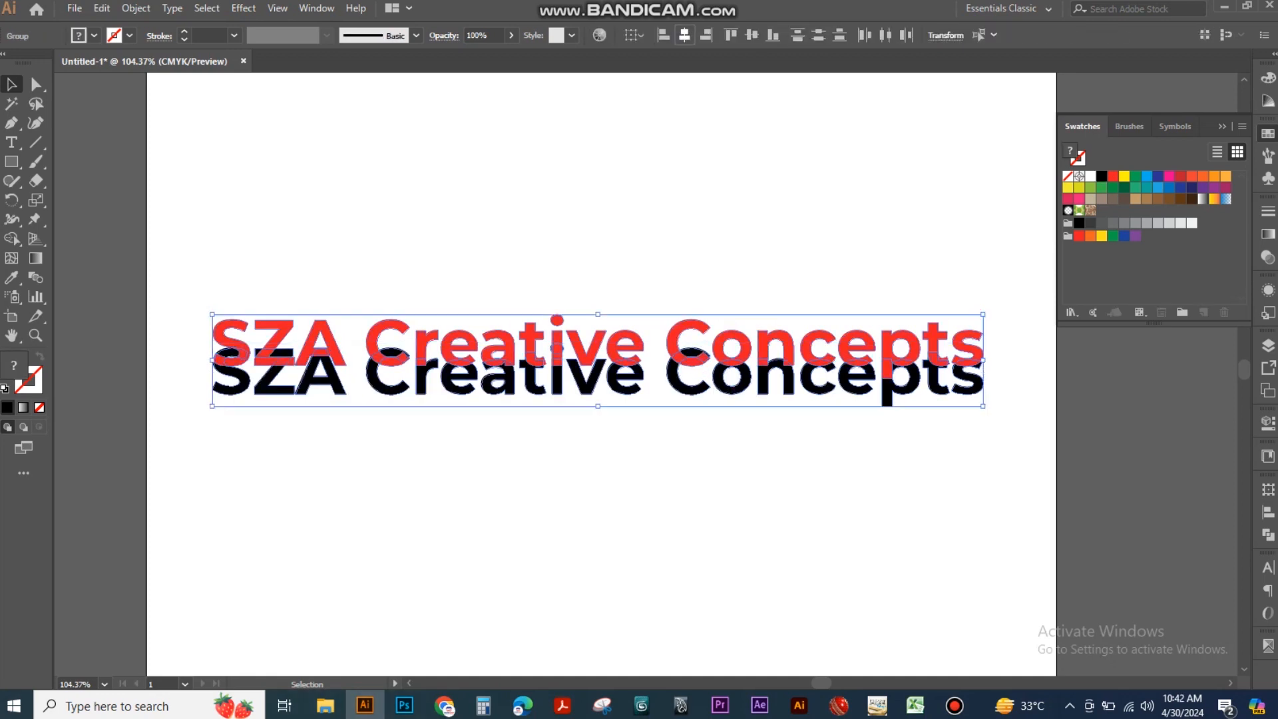
{"action": "left_click", "coordinate": [752, 35]}
{"action": "key", "text": "ctrl+shift+a"}
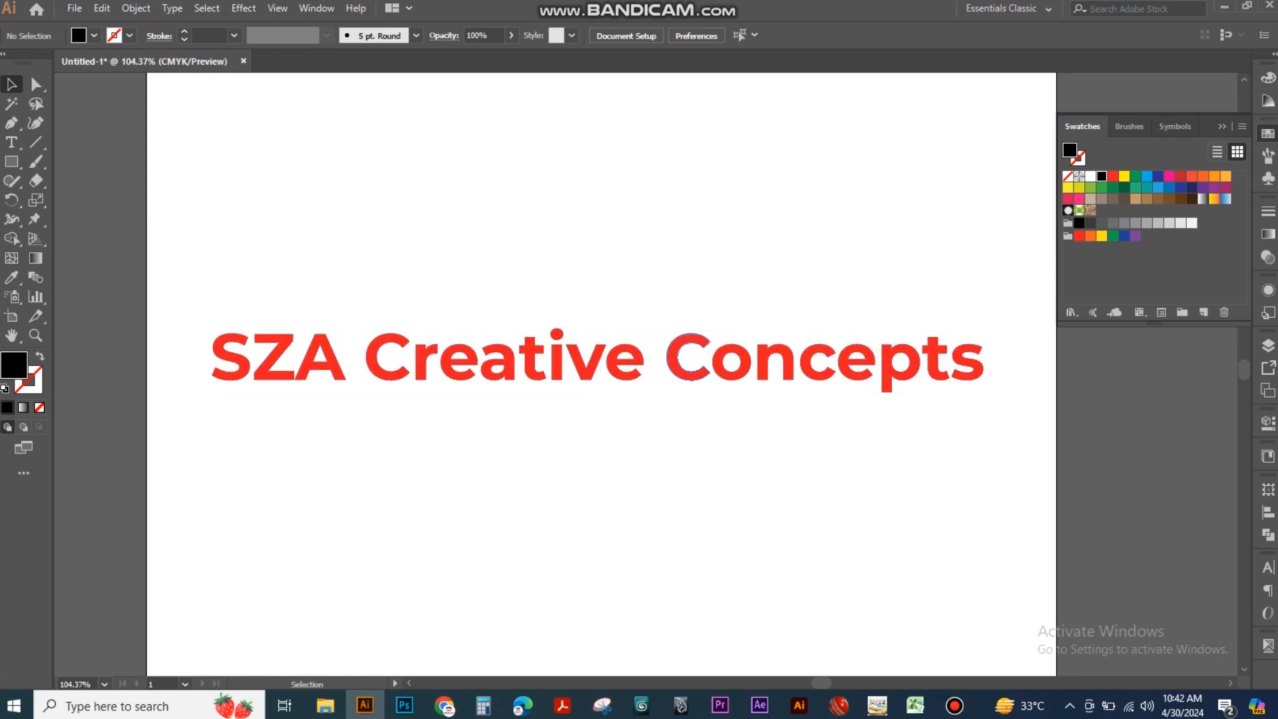
- Lock the red text and select the black copy underneath it
{"action": "left_click", "coordinate": [674, 357]}
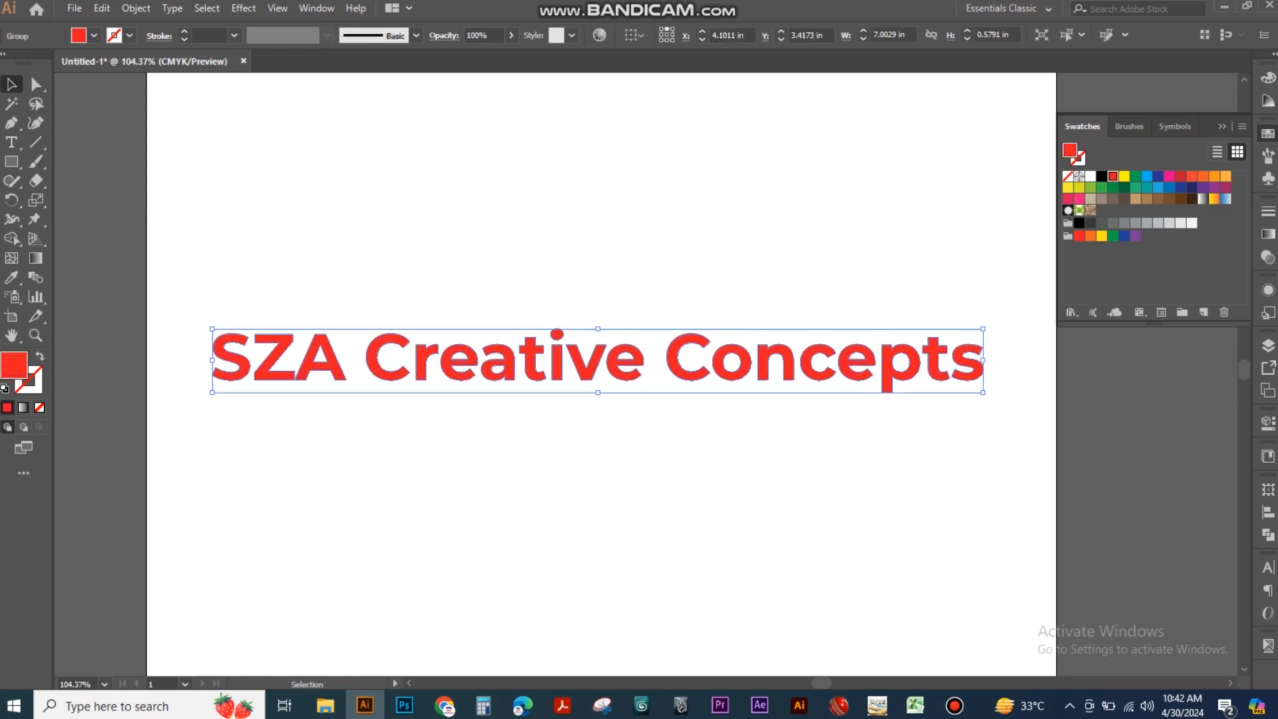
{"action": "key", "text": "a"}
{"action": "key", "text": "v"}
{"action": "left_click", "coordinate": [136, 8]}
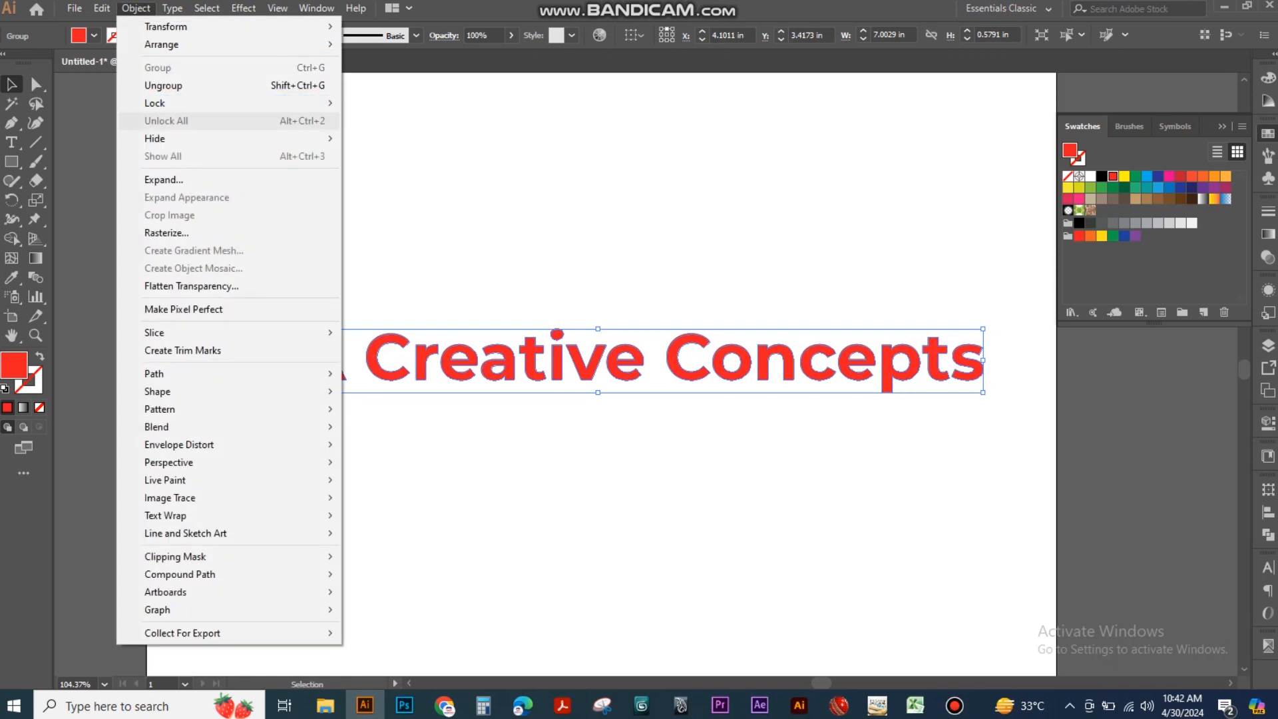
{"action": "mouse_move", "coordinate": [200, 103]}
{"action": "left_click", "coordinate": [384, 103]}
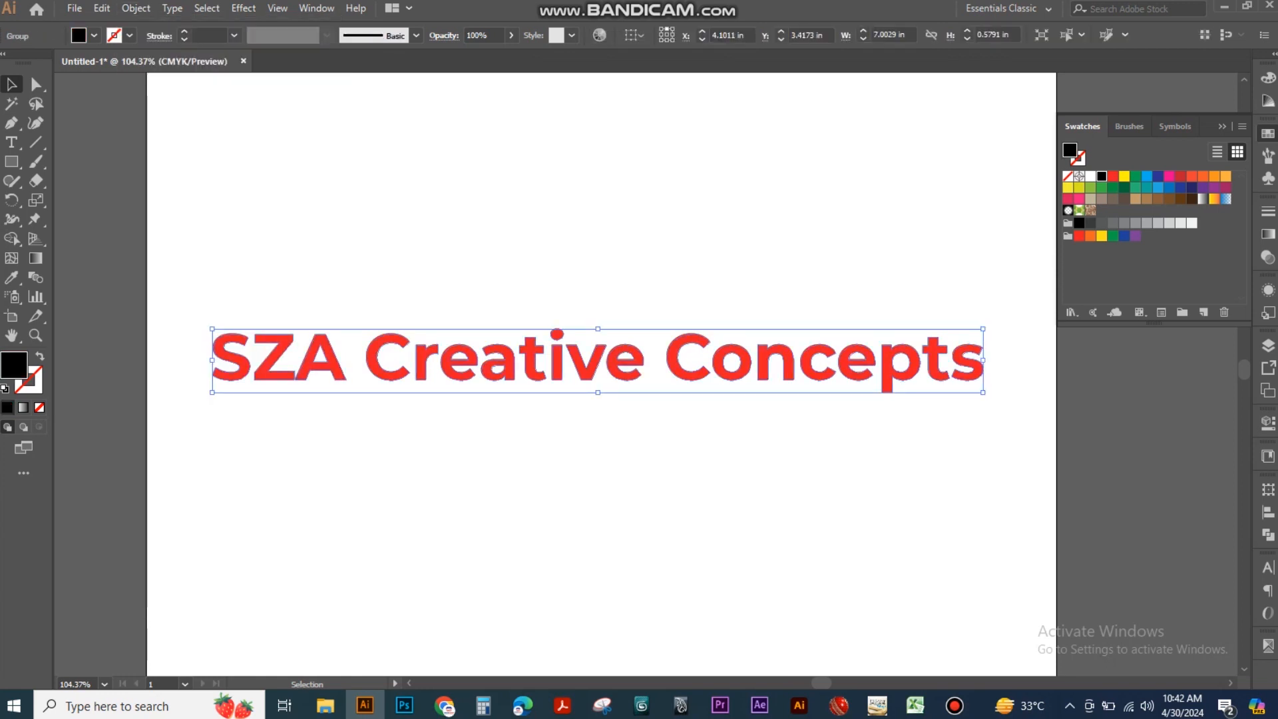
{"action": "key", "text": "ctrl+2"}
{"action": "key", "text": "ctrl+alt+2"}
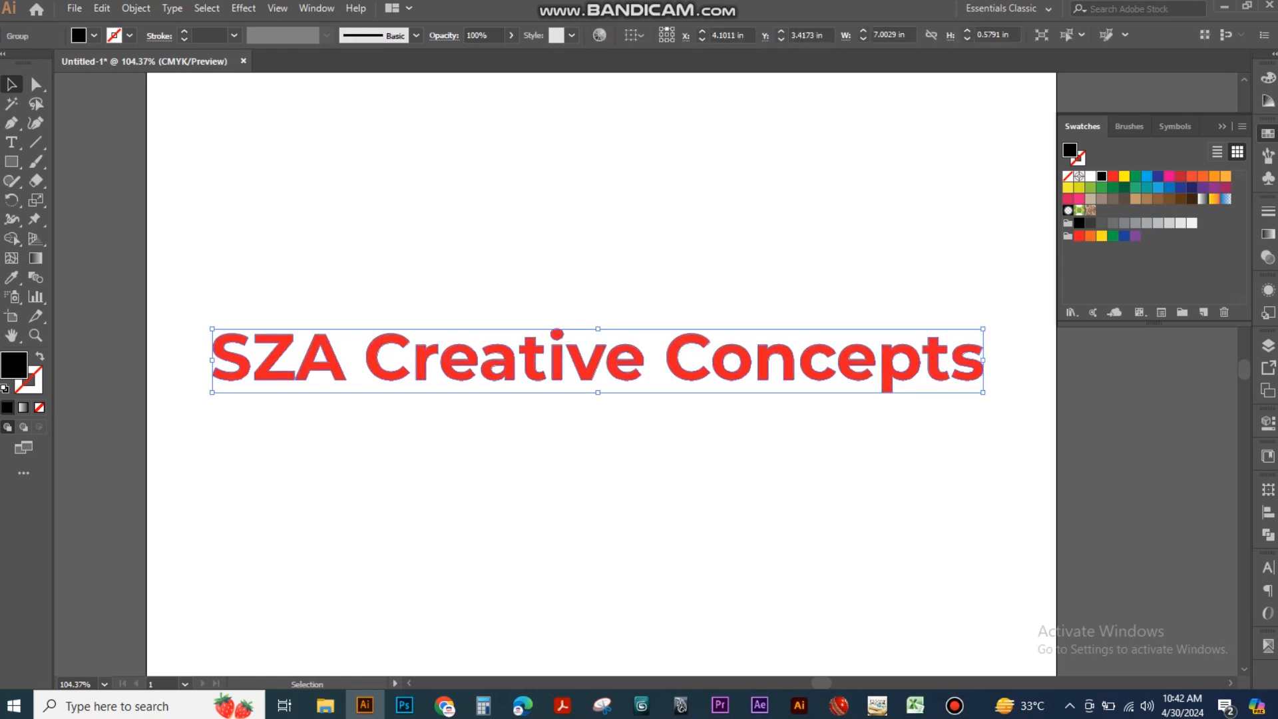
- Nudge the black copy slightly right and down to X 4.115 in, Y 3.4451 in
{"action": "key", "text": "Right"}
{"action": "key", "text": "Down"}
{"action": "key", "text": "Down"}
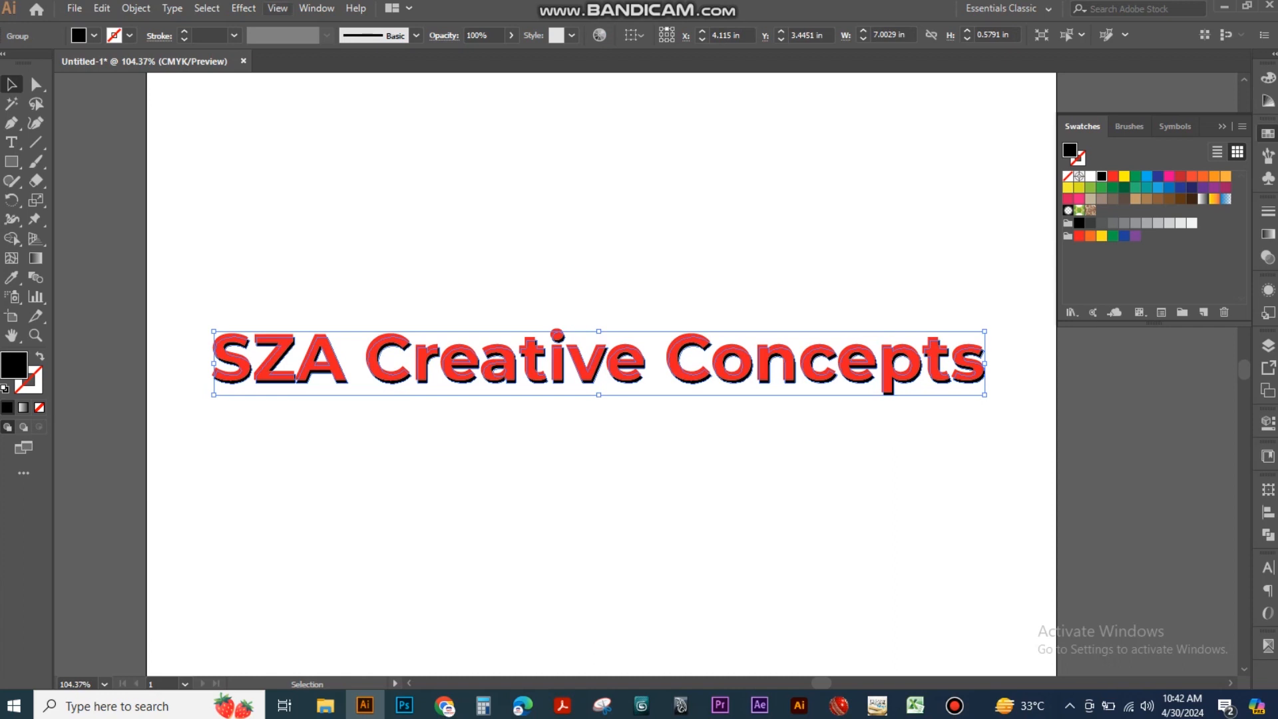
- Apply a Gaussian Blur with a 5.9 pixel radius to the black copy, previewing the effect
{"action": "left_click", "coordinate": [243, 8]}
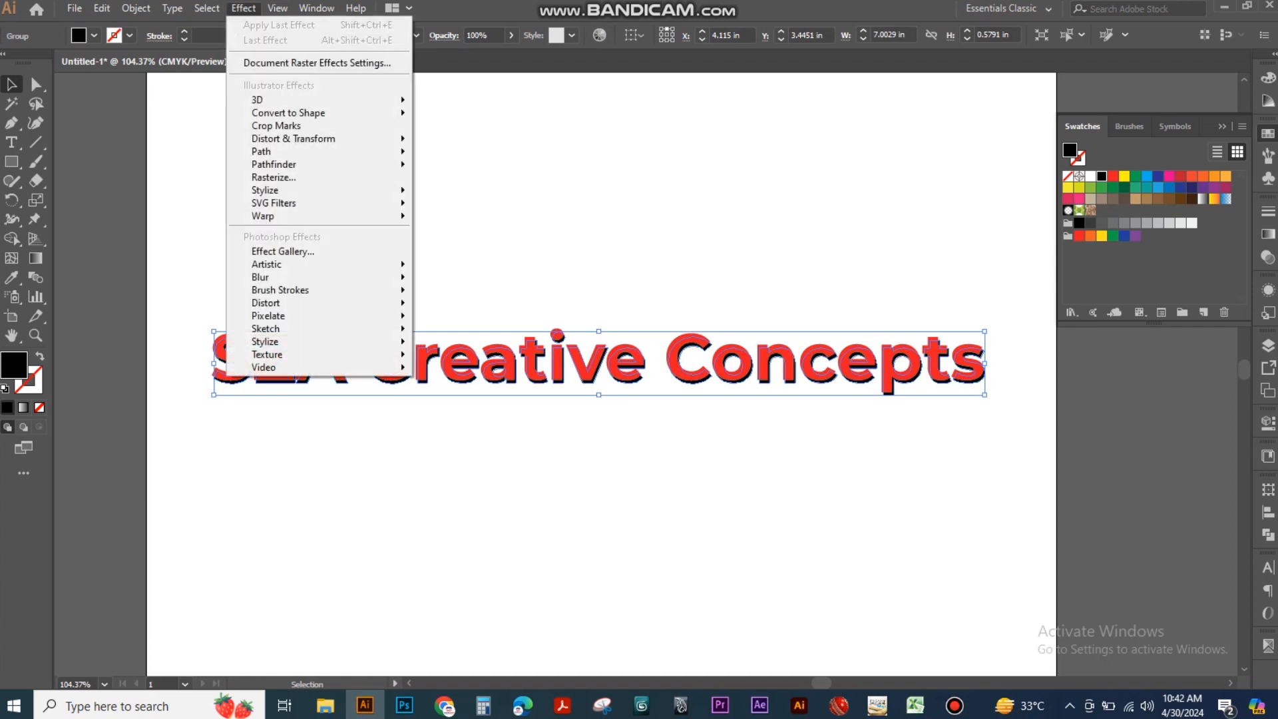
{"action": "mouse_move", "coordinate": [292, 277]}
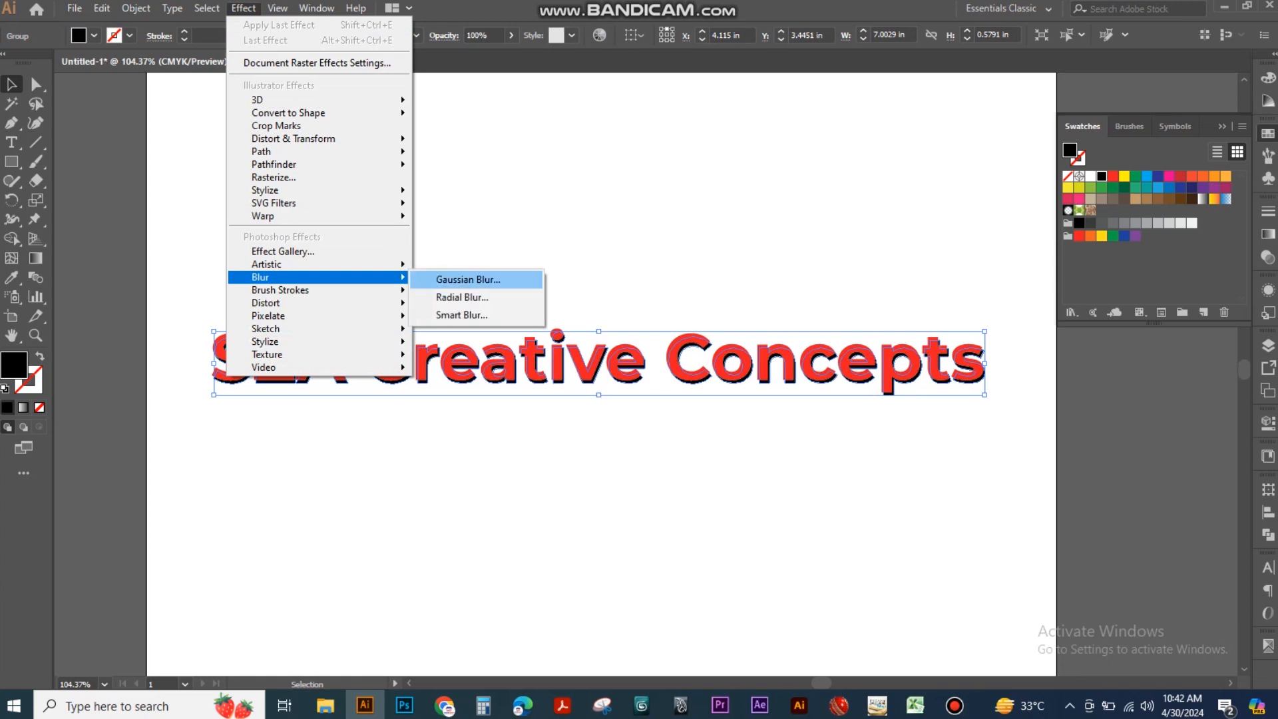
{"action": "left_click", "coordinate": [468, 279]}
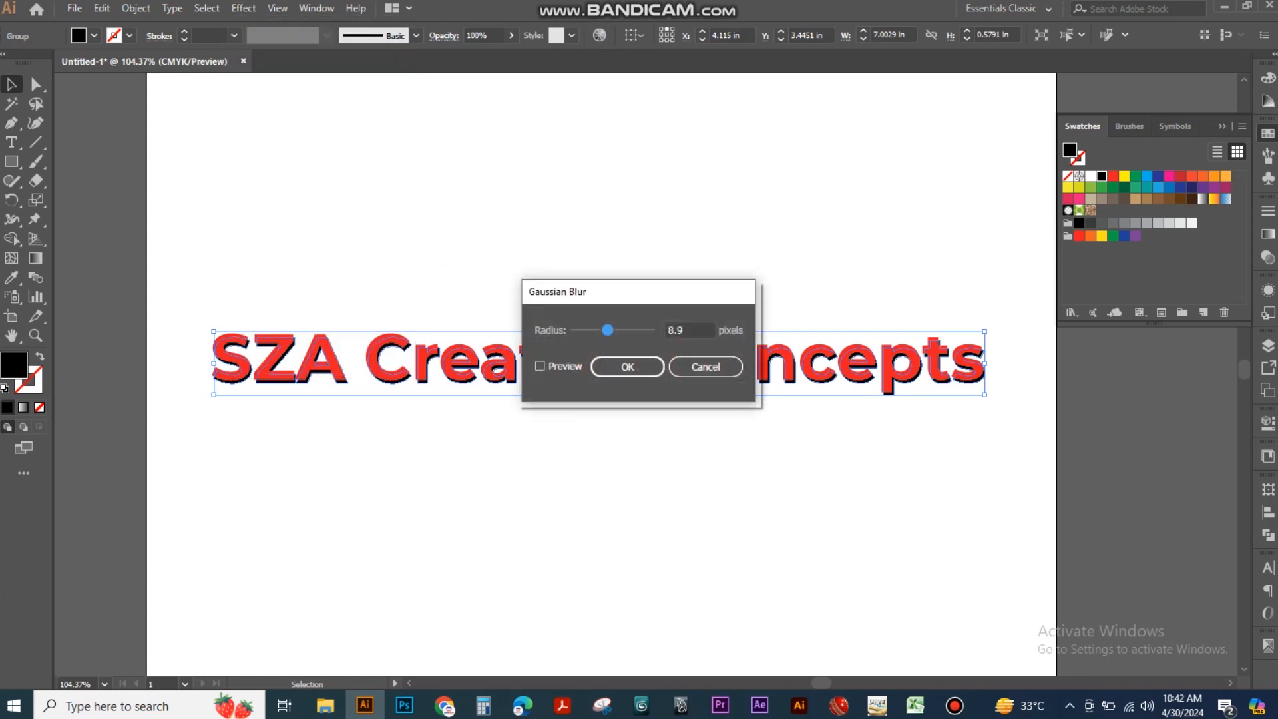
{"action": "left_click_drag", "start_coordinate": [651, 275], "coordinate": [646, 155]}
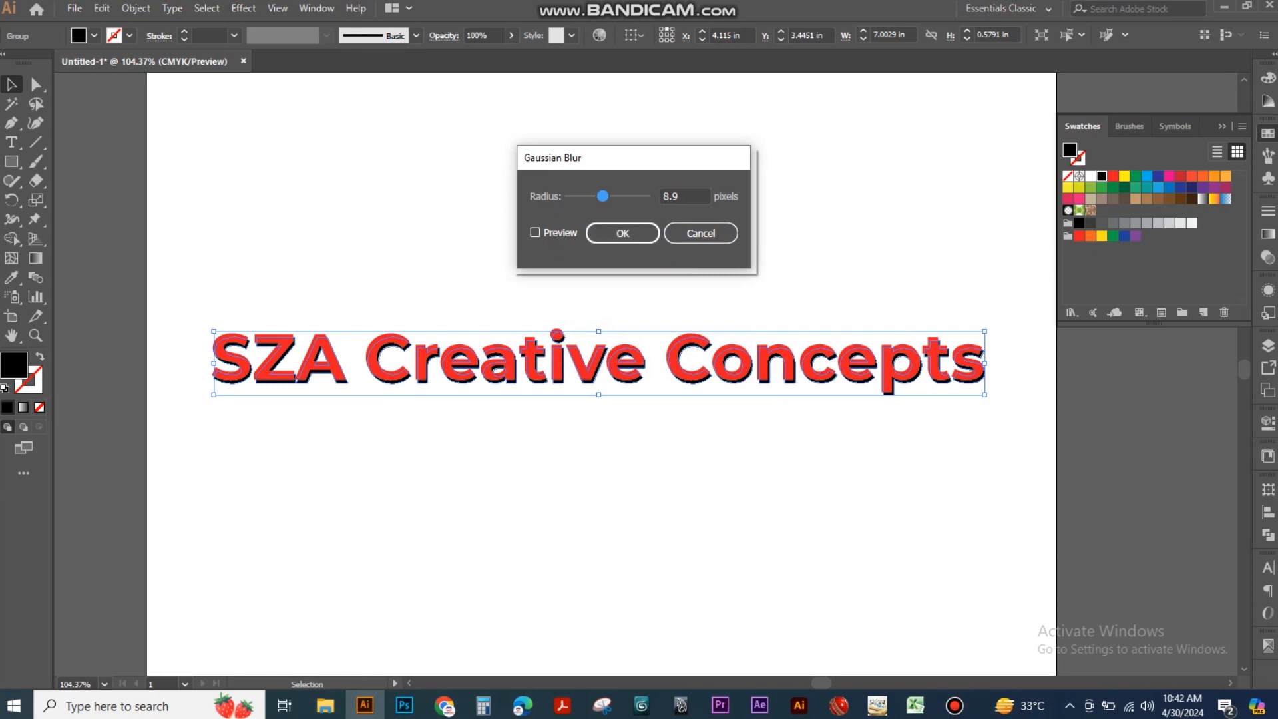
{"action": "left_click", "coordinate": [535, 232]}
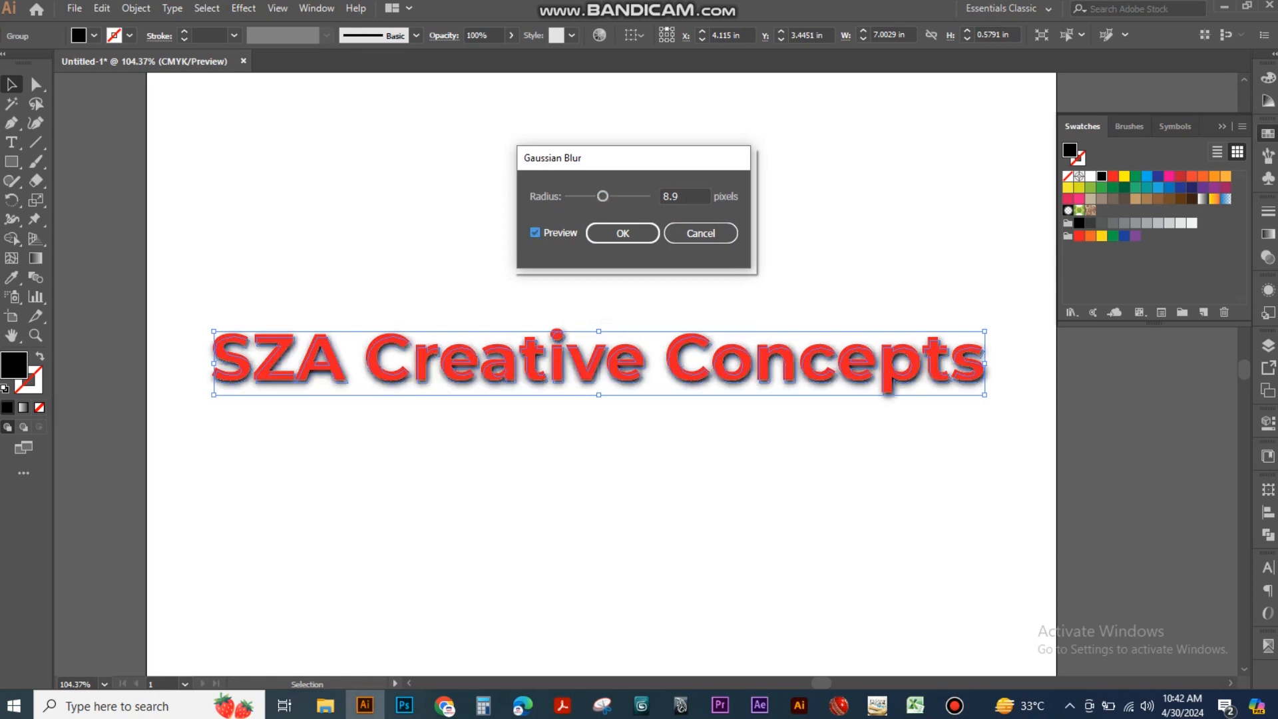
{"action": "left_click_drag", "start_coordinate": [602, 195], "coordinate": [592, 196]}
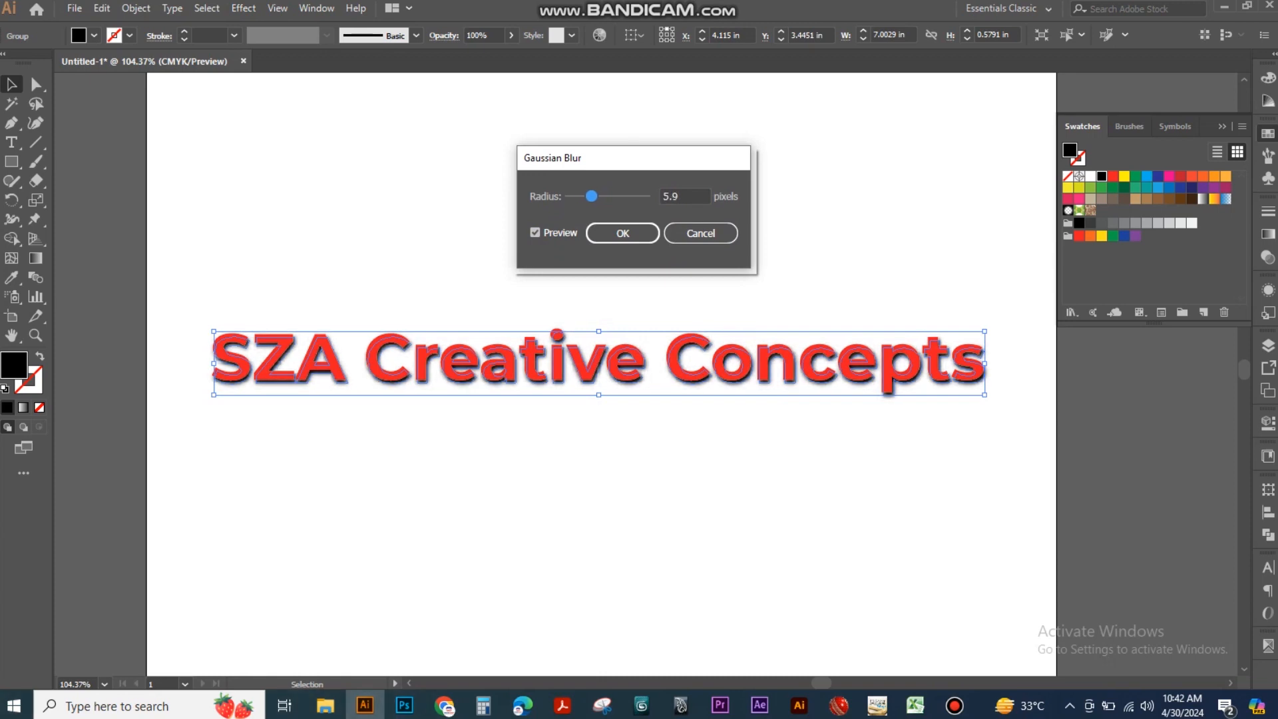
{"action": "left_click", "coordinate": [622, 233]}
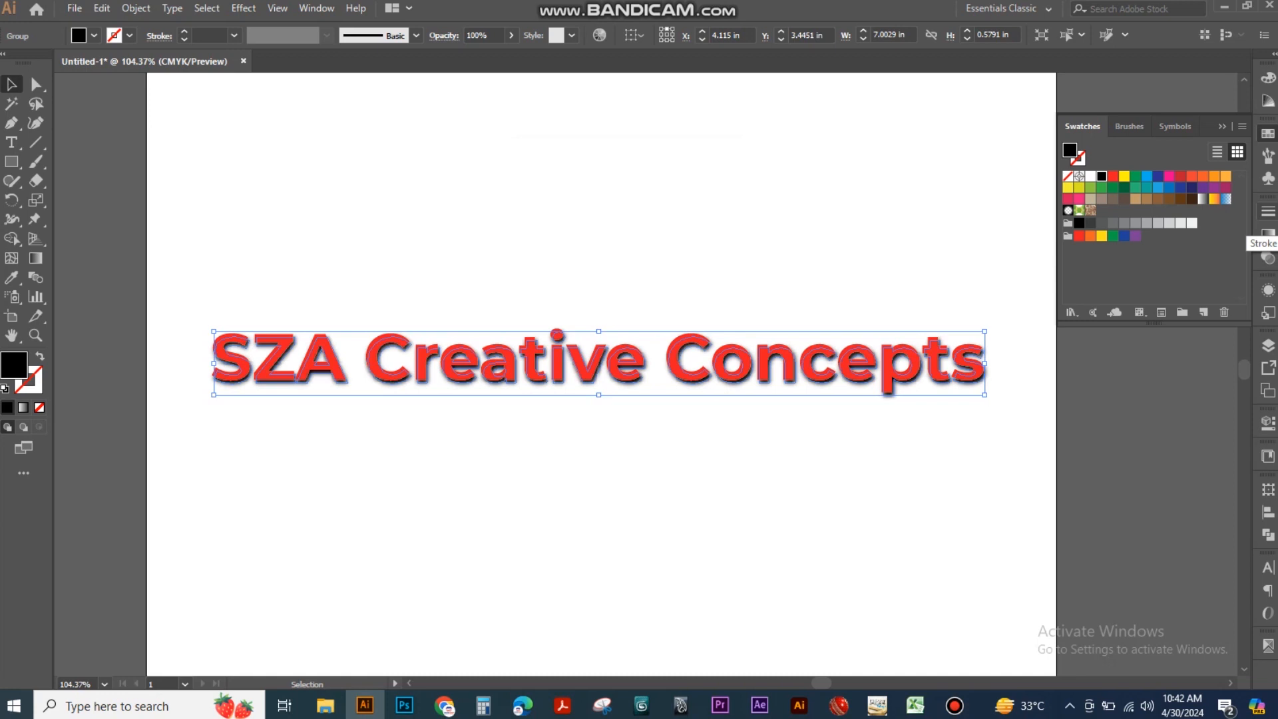
{"action": "left_click", "coordinate": [865, 252]}
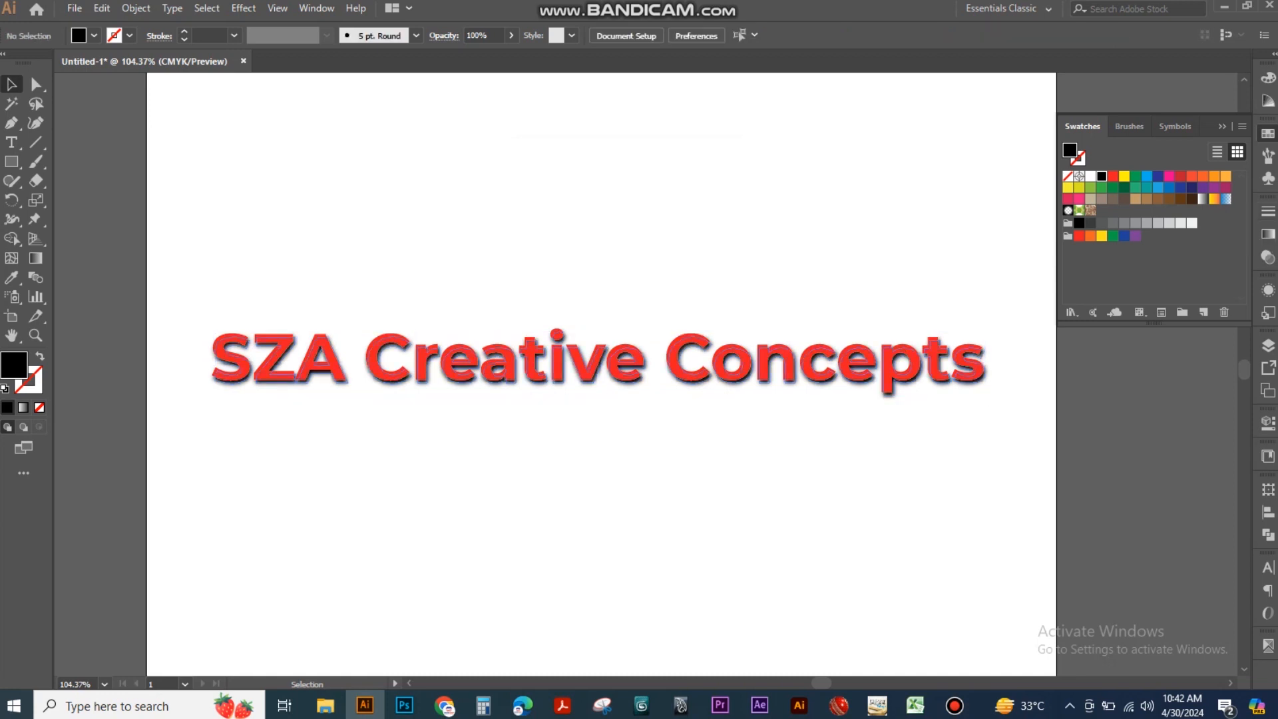
- Set the blurred black copy's blending mode to Multiply and its opacity to 60%
{"action": "key", "text": "ctrl+a"}
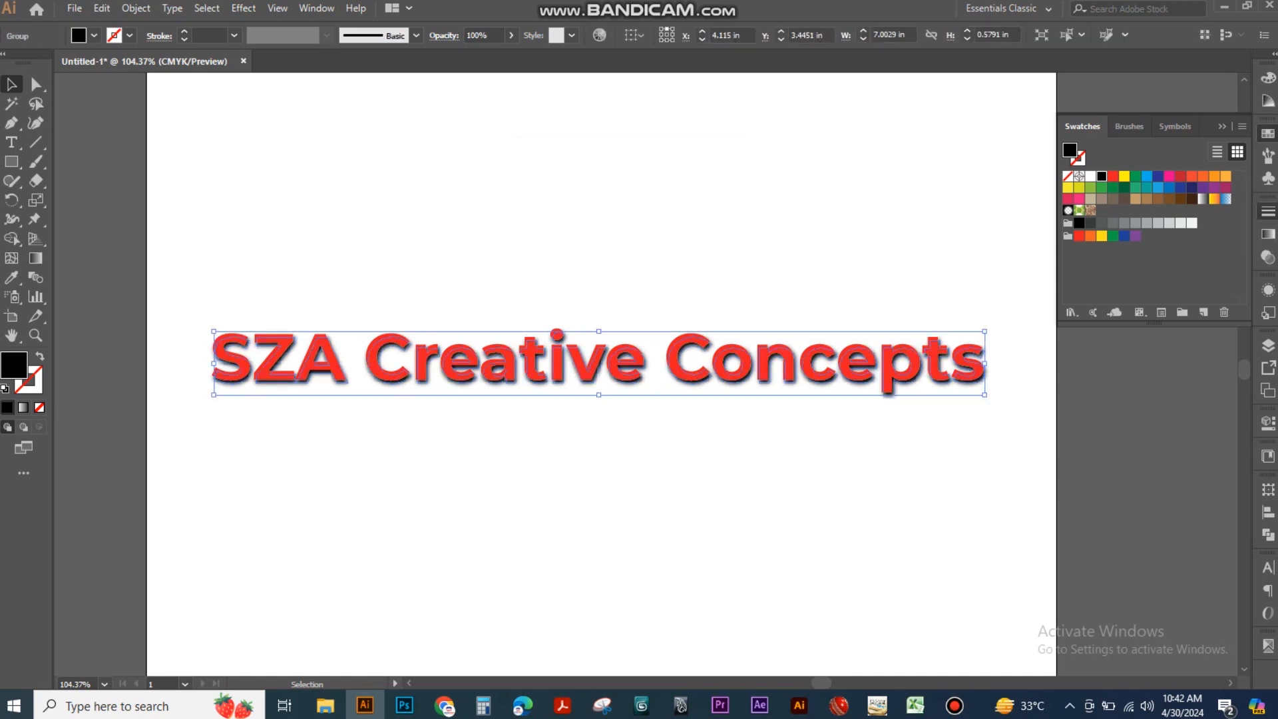
{"action": "left_click", "coordinate": [1267, 211]}
{"action": "left_click", "coordinate": [1176, 204]}
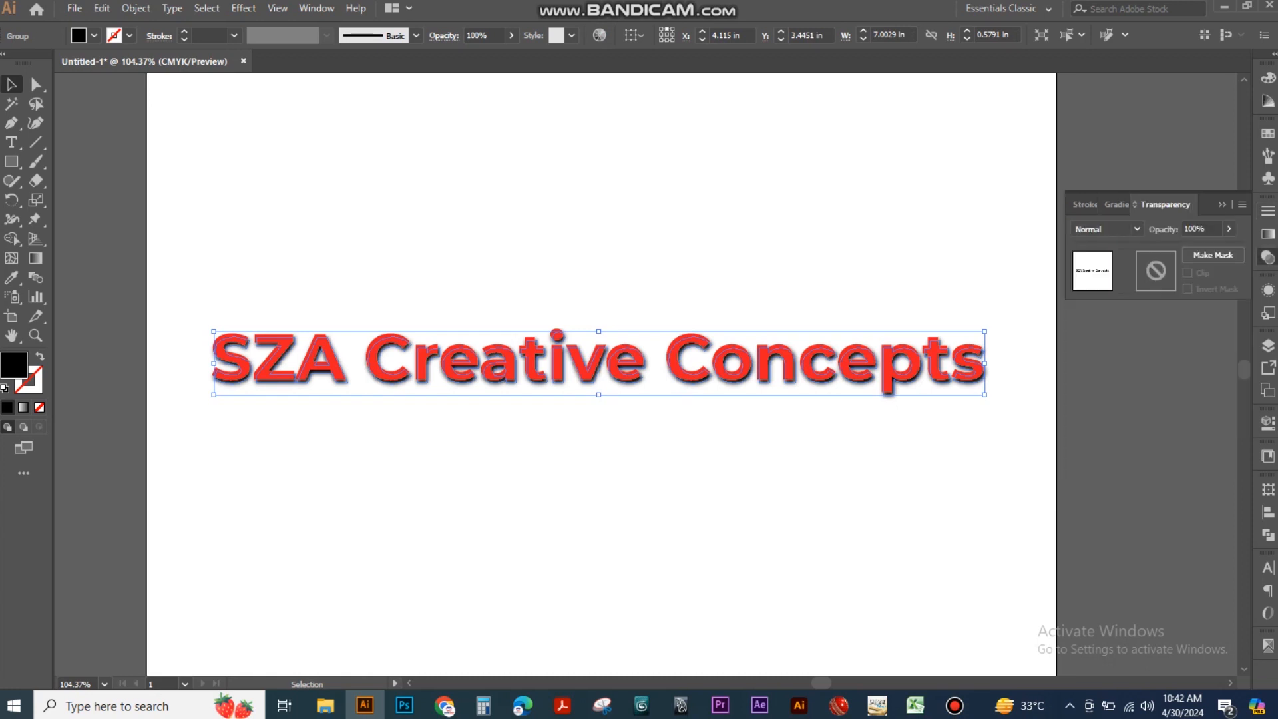
{"action": "left_click", "coordinate": [1107, 228]}
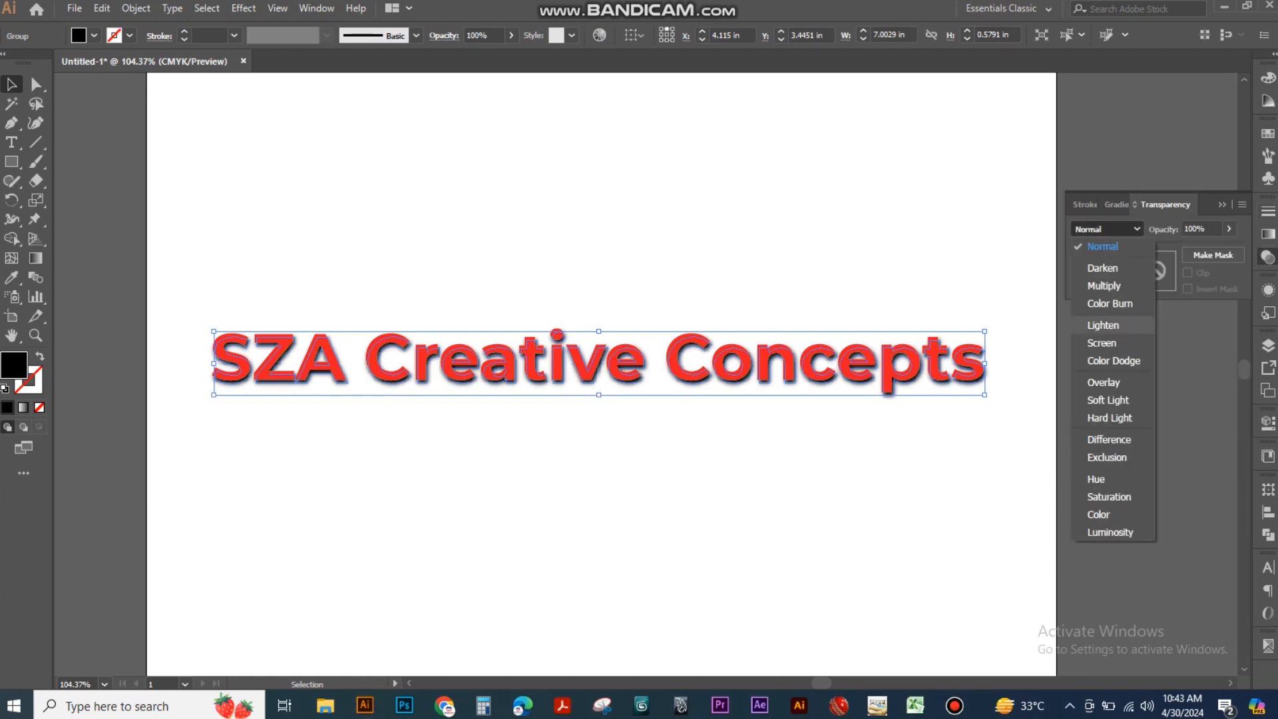
{"action": "left_click", "coordinate": [1104, 286]}
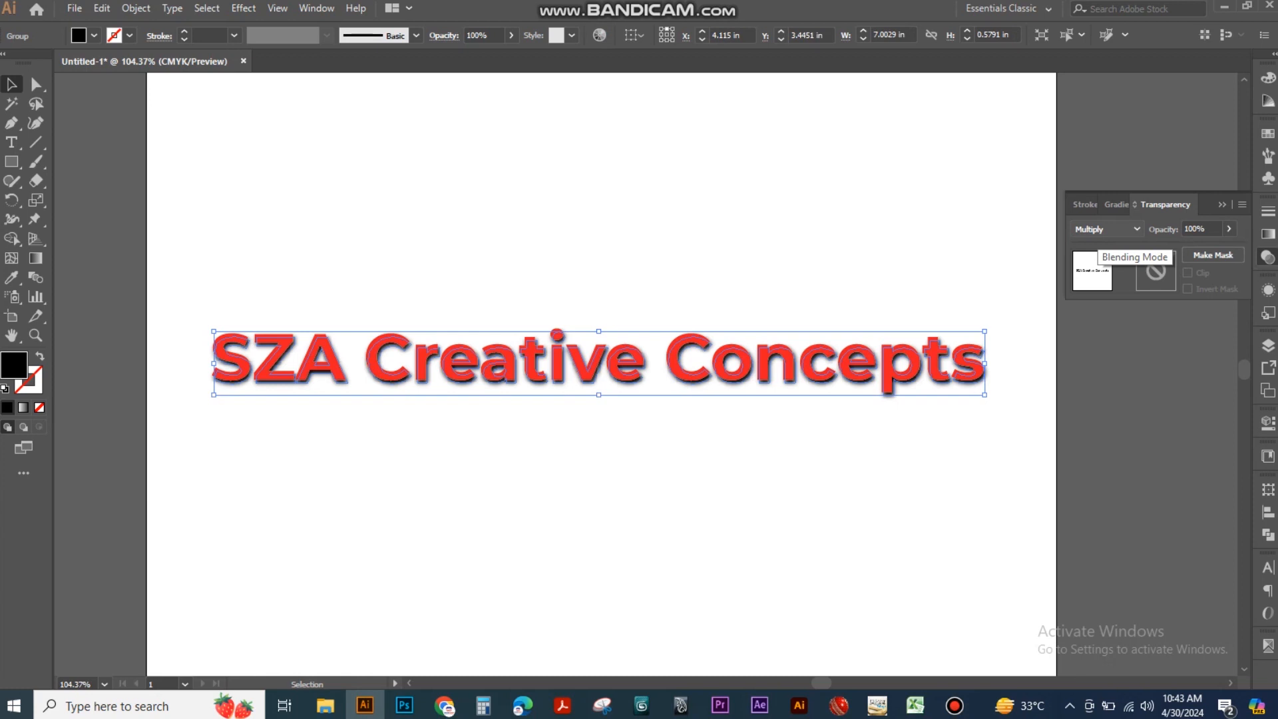
{"action": "double_click", "coordinate": [1196, 229]}
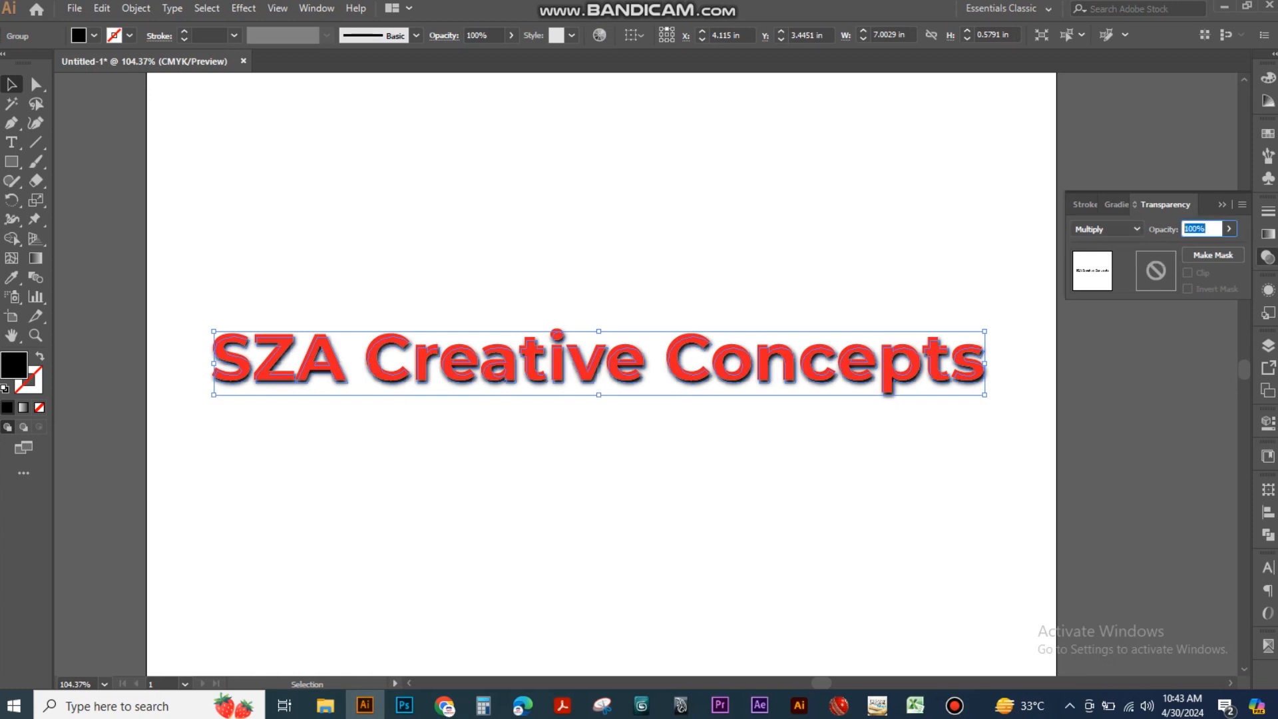
{"action": "type", "text": "60"}
{"action": "key", "text": "Return"}
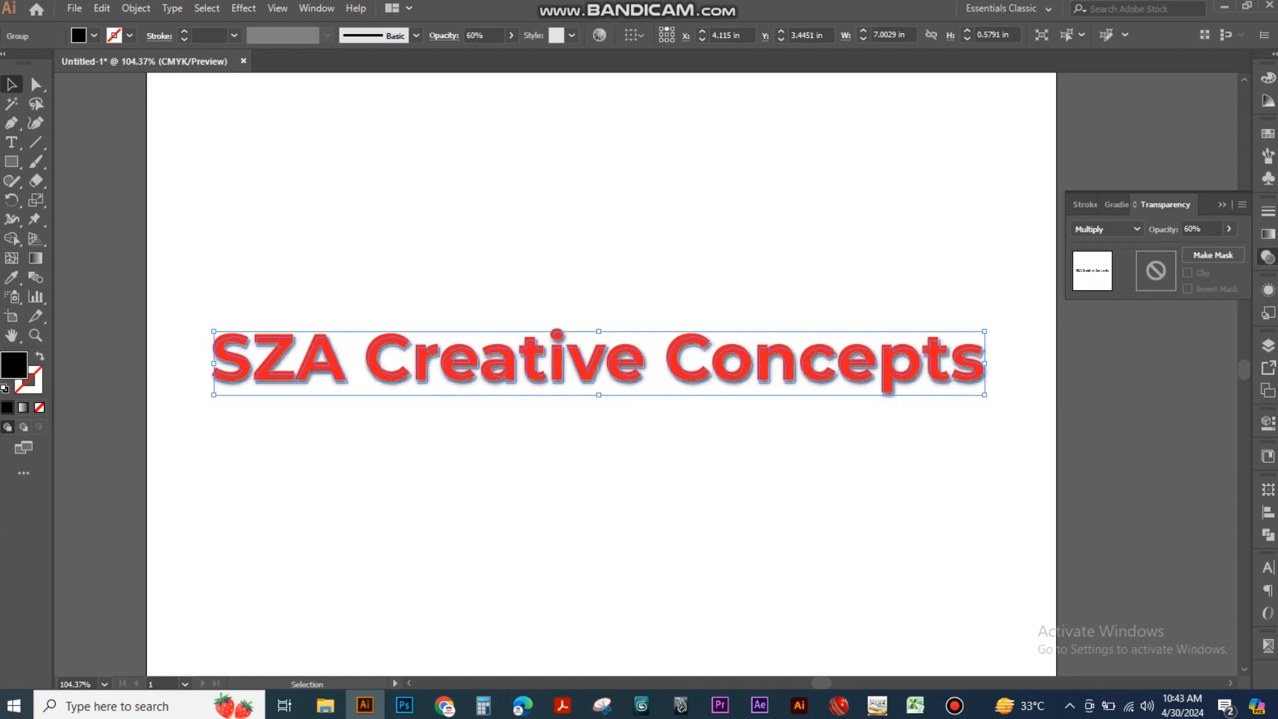
{"action": "key", "text": "ctrl+shift+a"}
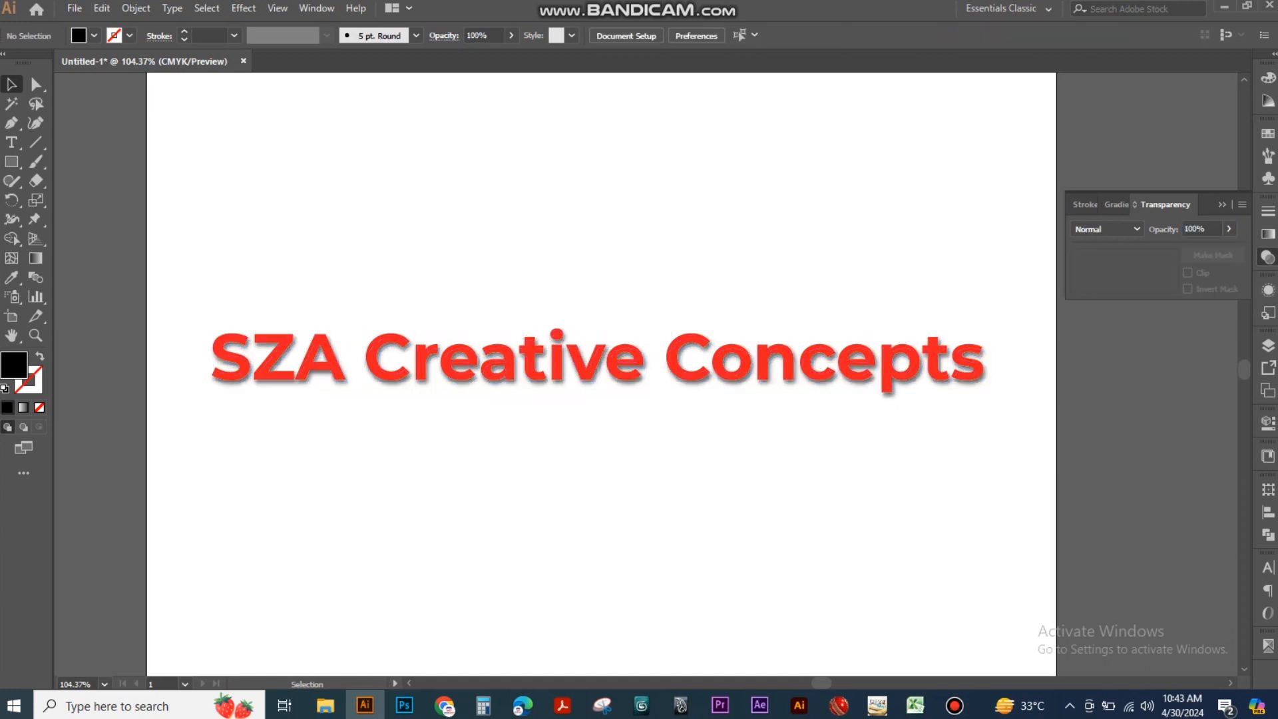
{"action": "left_click", "coordinate": [1268, 257]}
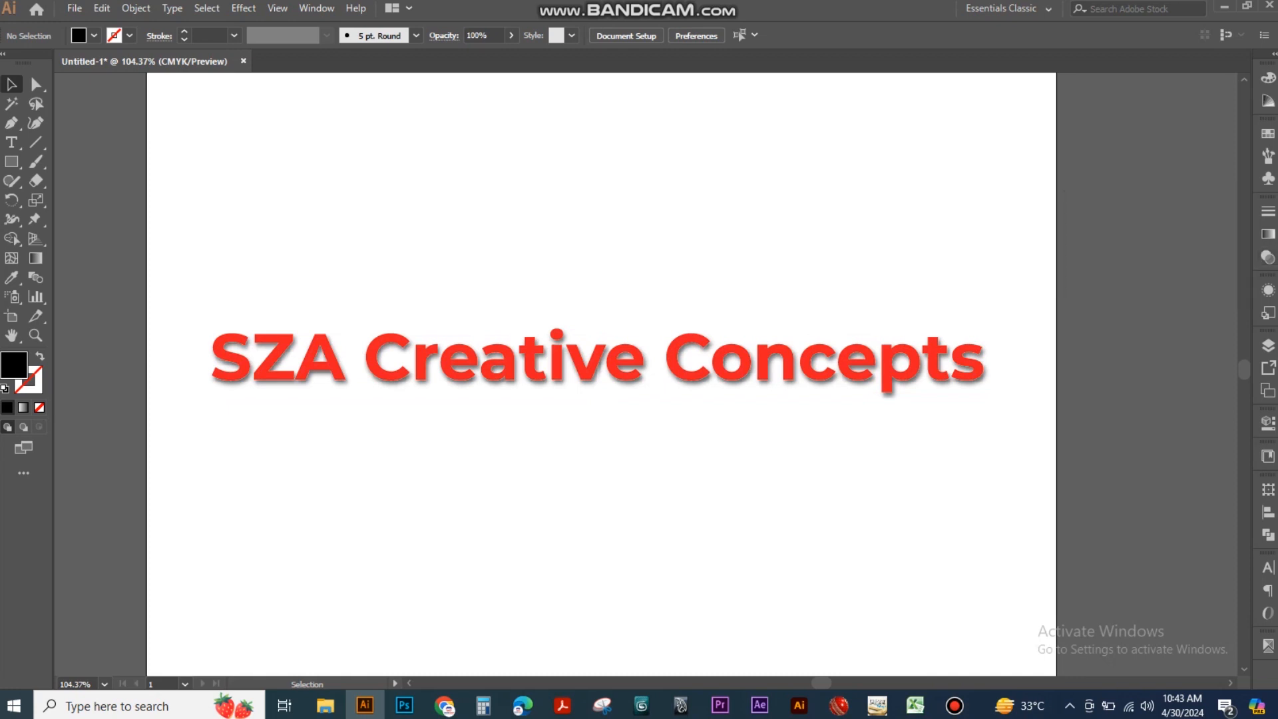
- Delete the blurred black copy and unlock the red text
{"action": "left_click", "coordinate": [731, 383]}
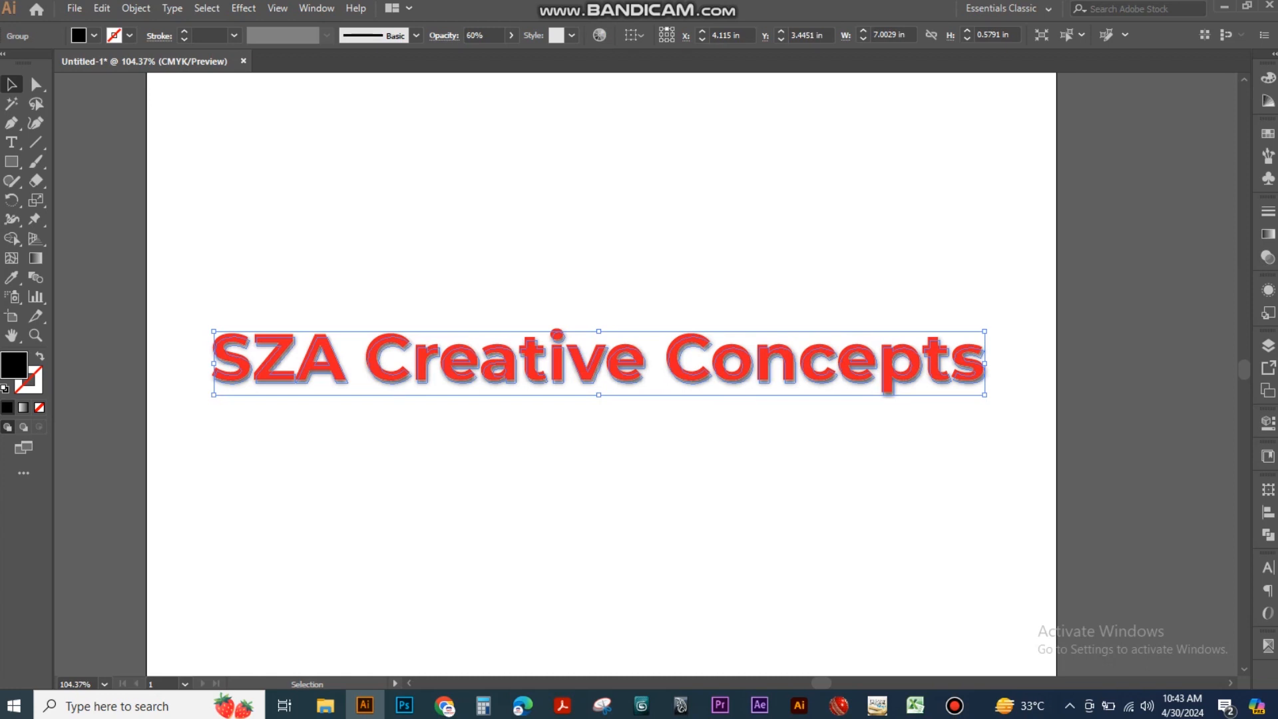
{"action": "key", "text": "Delete"}
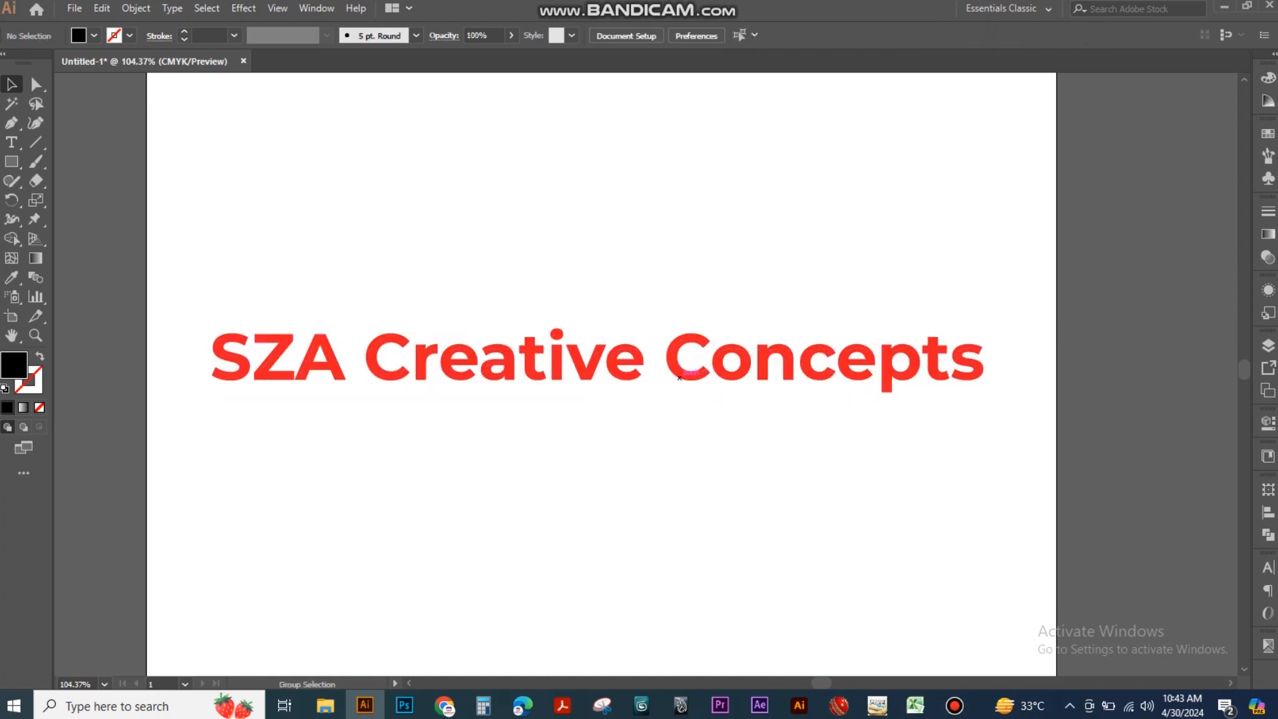
{"action": "key", "text": "ctrl+a"}
{"action": "left_click", "coordinate": [526, 432]}
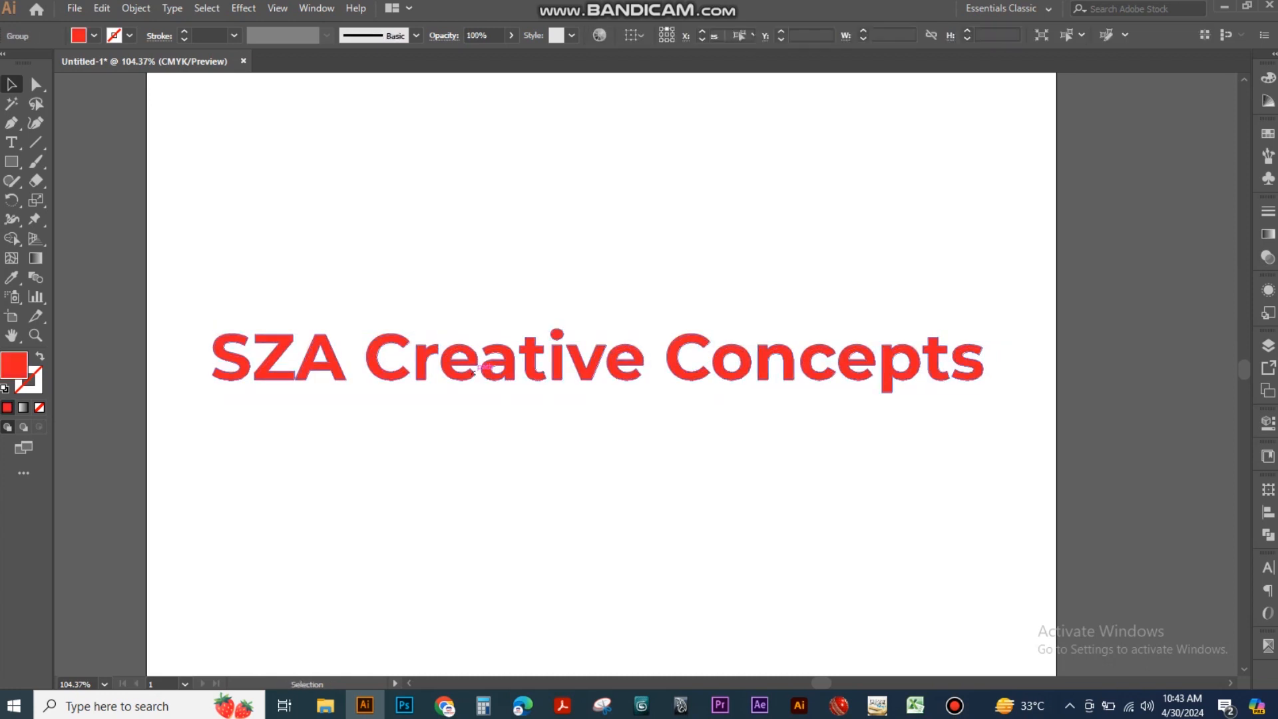
- Open the Drop Shadow effect for the red lettering, turn on its preview and move the dialog clear of the text
{"action": "left_click", "coordinate": [474, 370]}
{"action": "left_click", "coordinate": [244, 8]}
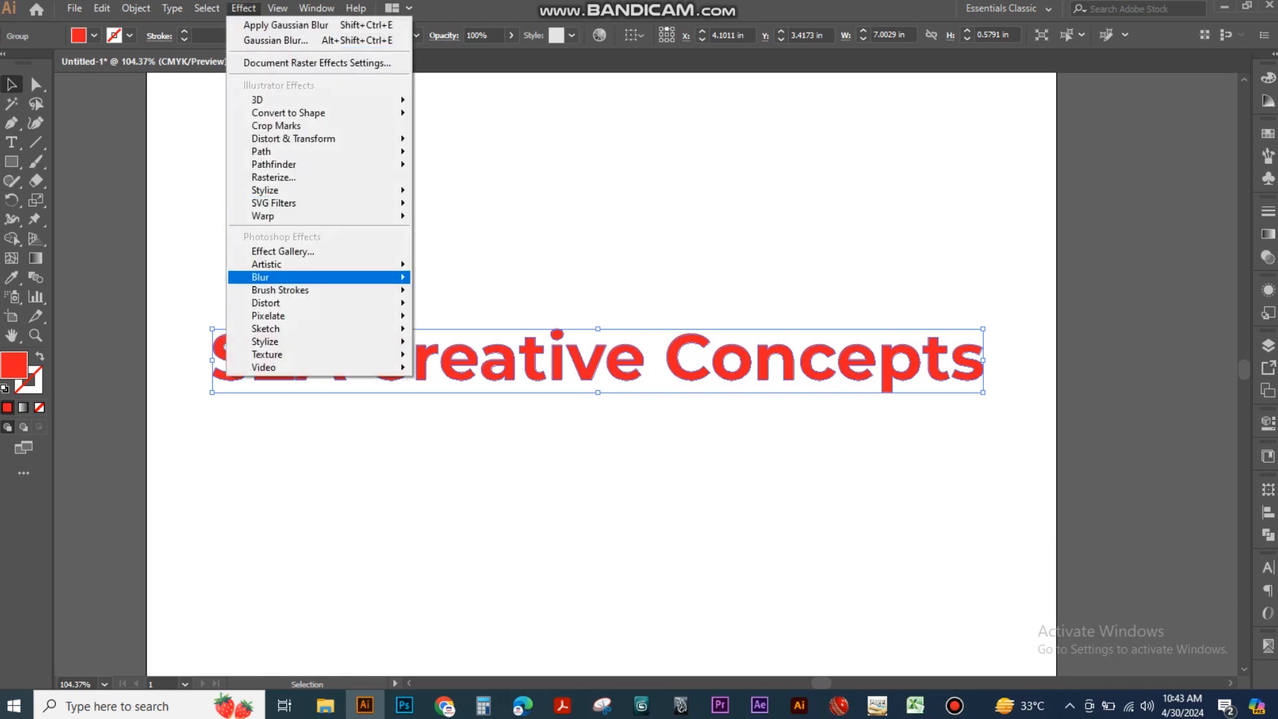
{"action": "mouse_move", "coordinate": [319, 99]}
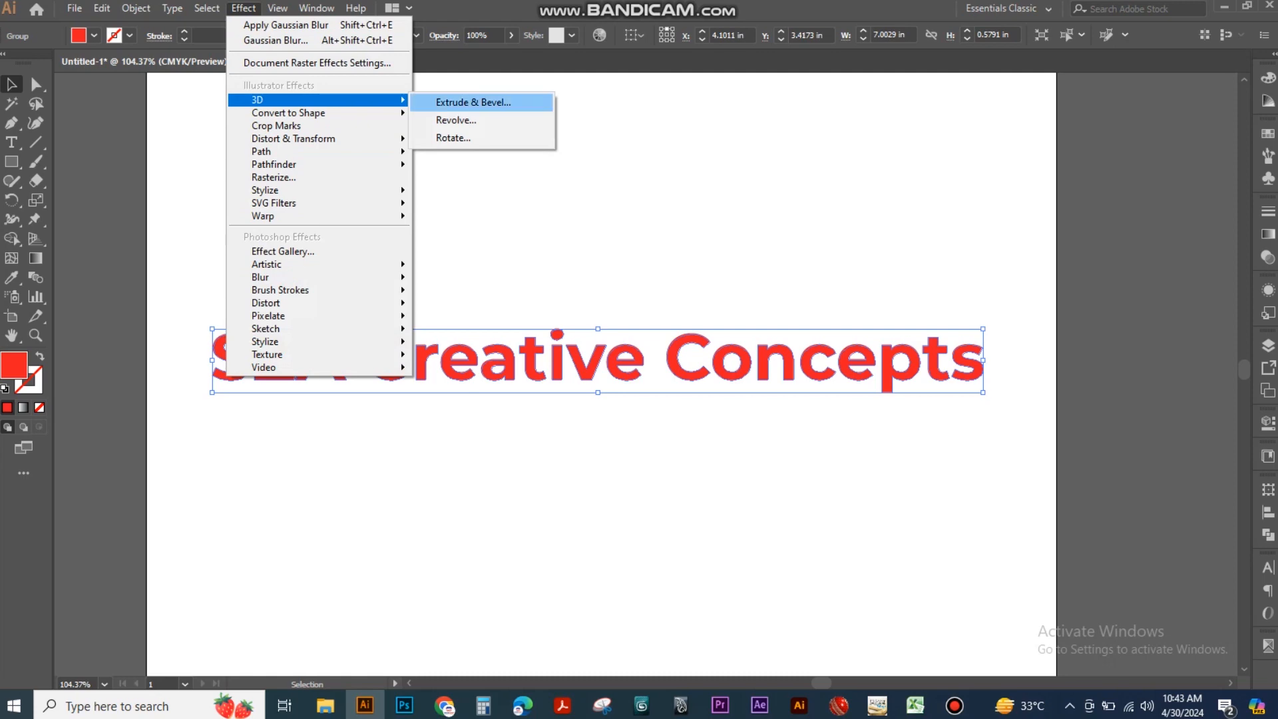
{"action": "mouse_move", "coordinate": [319, 190]}
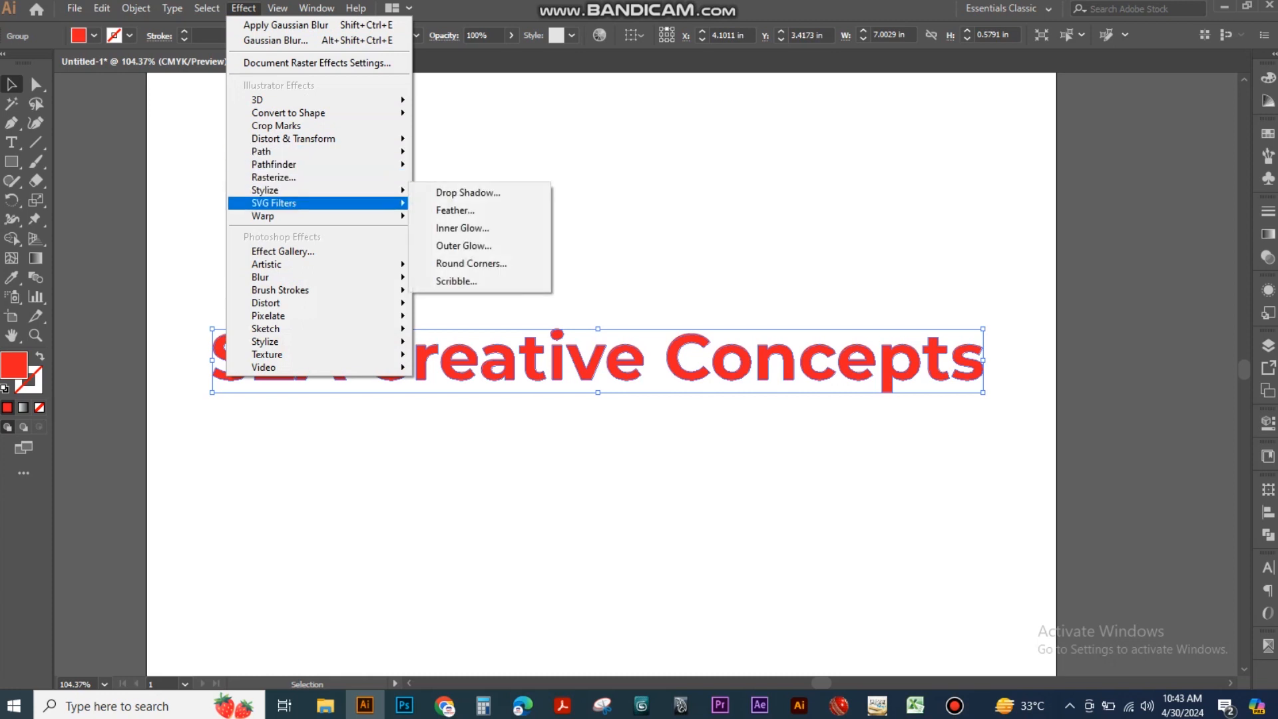
{"action": "left_click", "coordinate": [466, 192]}
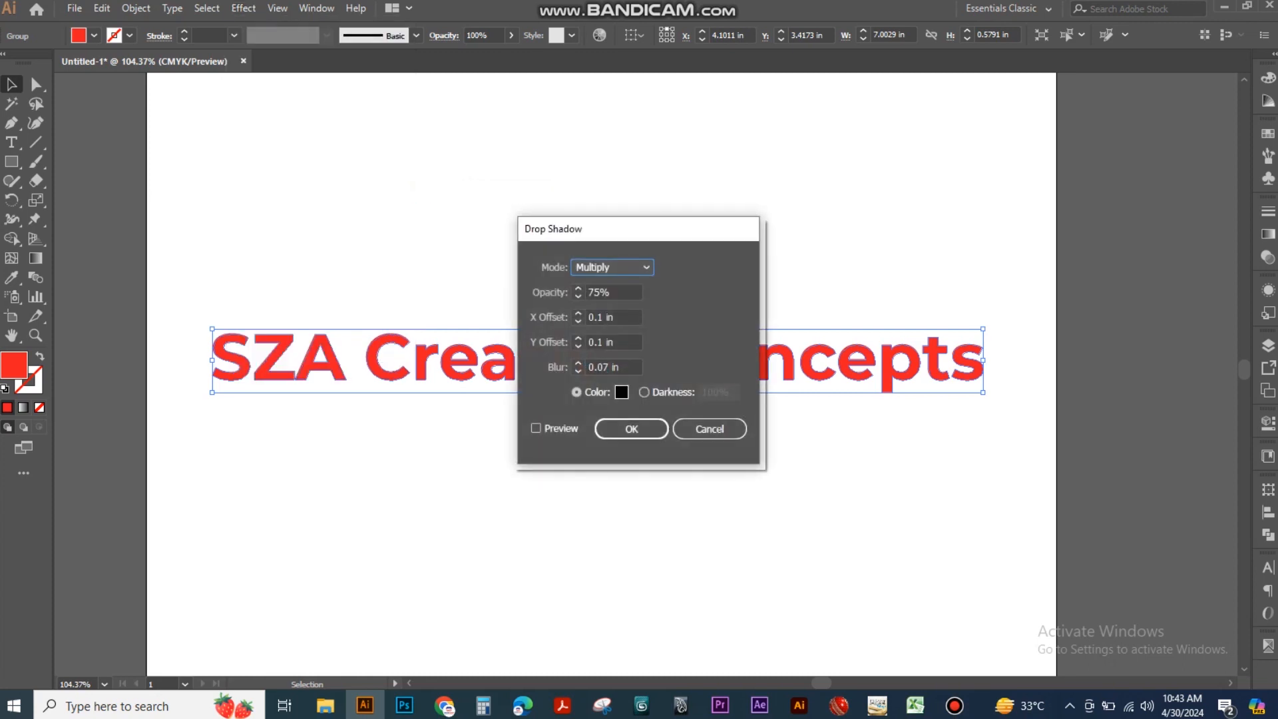
{"action": "left_click", "coordinate": [536, 428]}
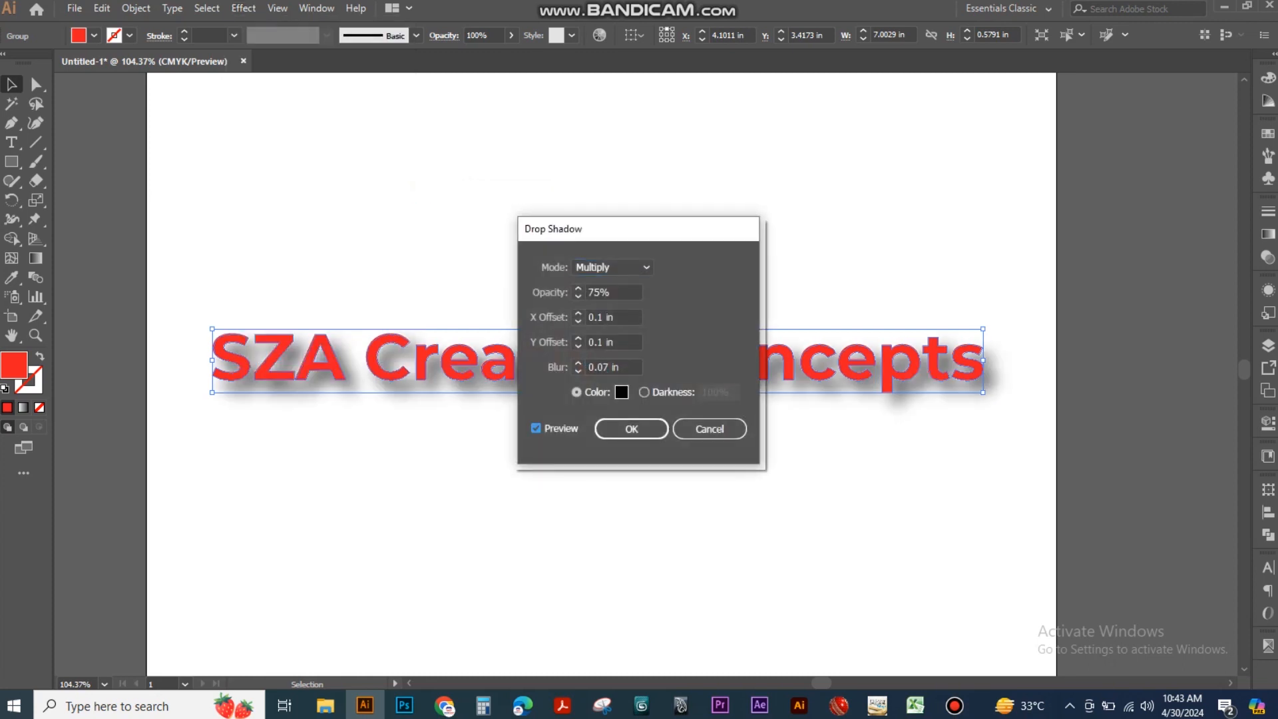
{"action": "left_click_drag", "start_coordinate": [626, 228], "coordinate": [685, 91]}
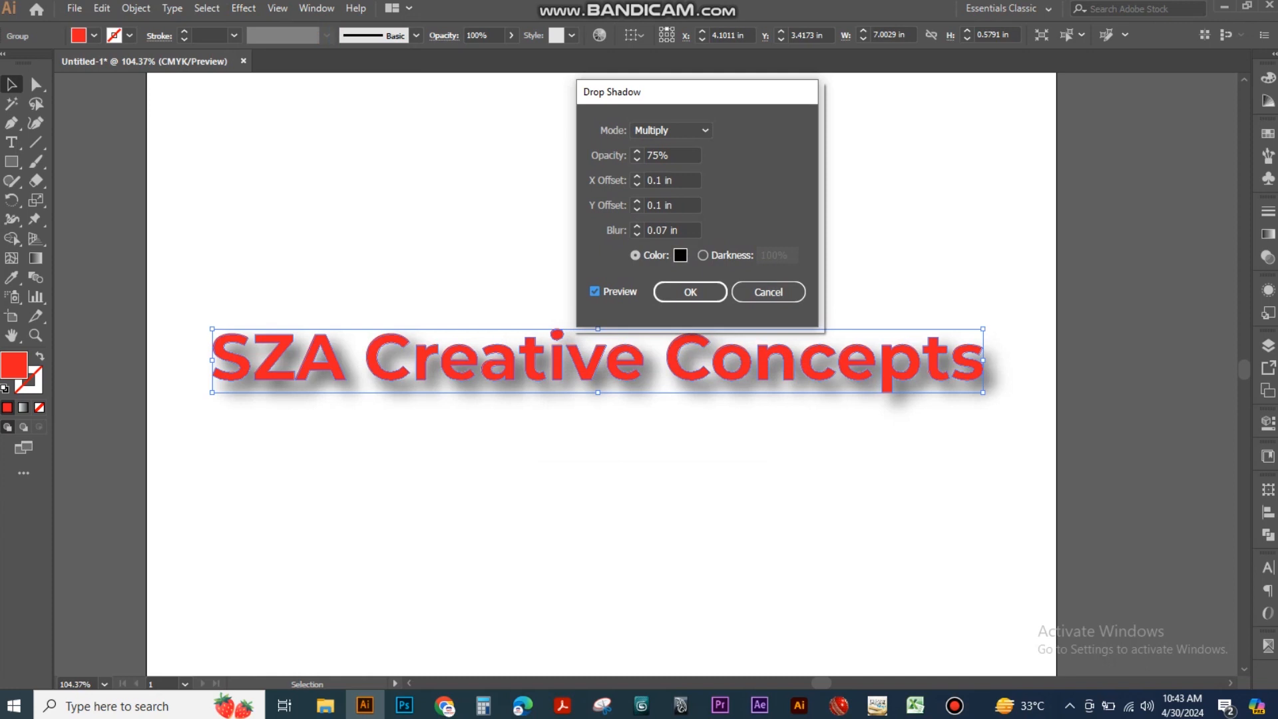
- Try drop shadow blur values of 0 in, 0.1 in and 0.3 in
{"action": "left_click", "coordinate": [637, 234]}
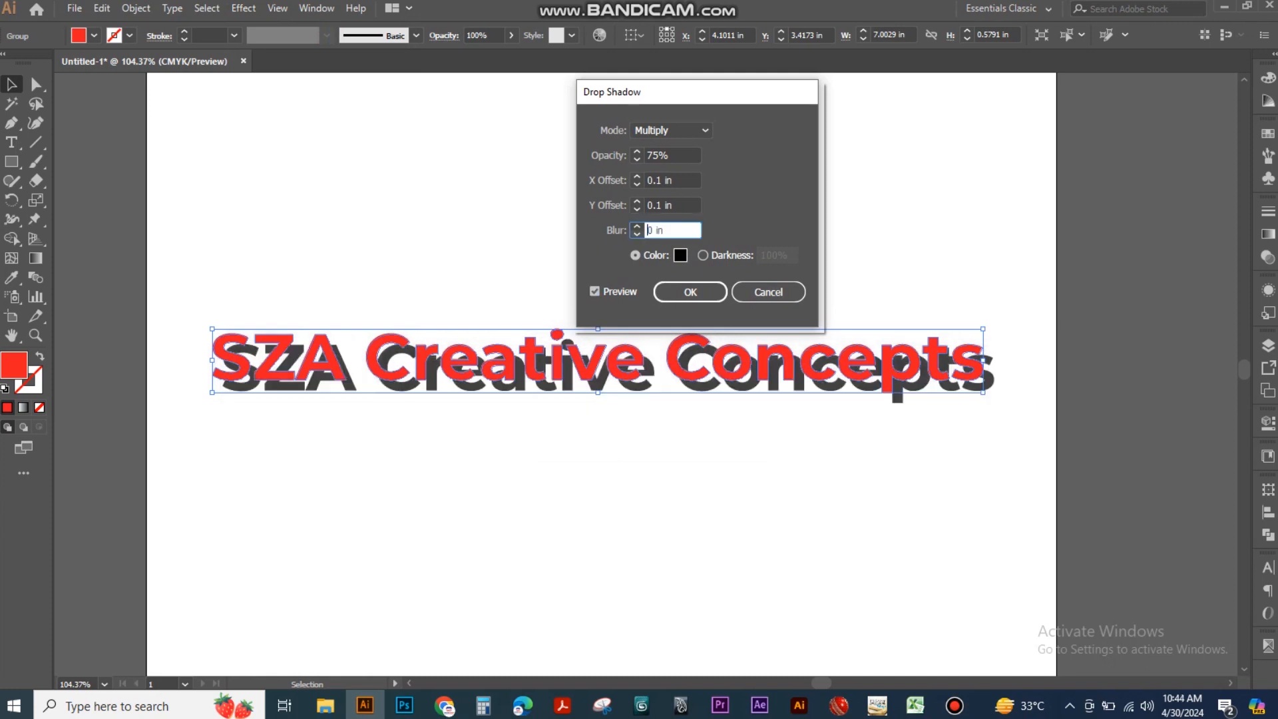
{"action": "left_click", "coordinate": [637, 226]}
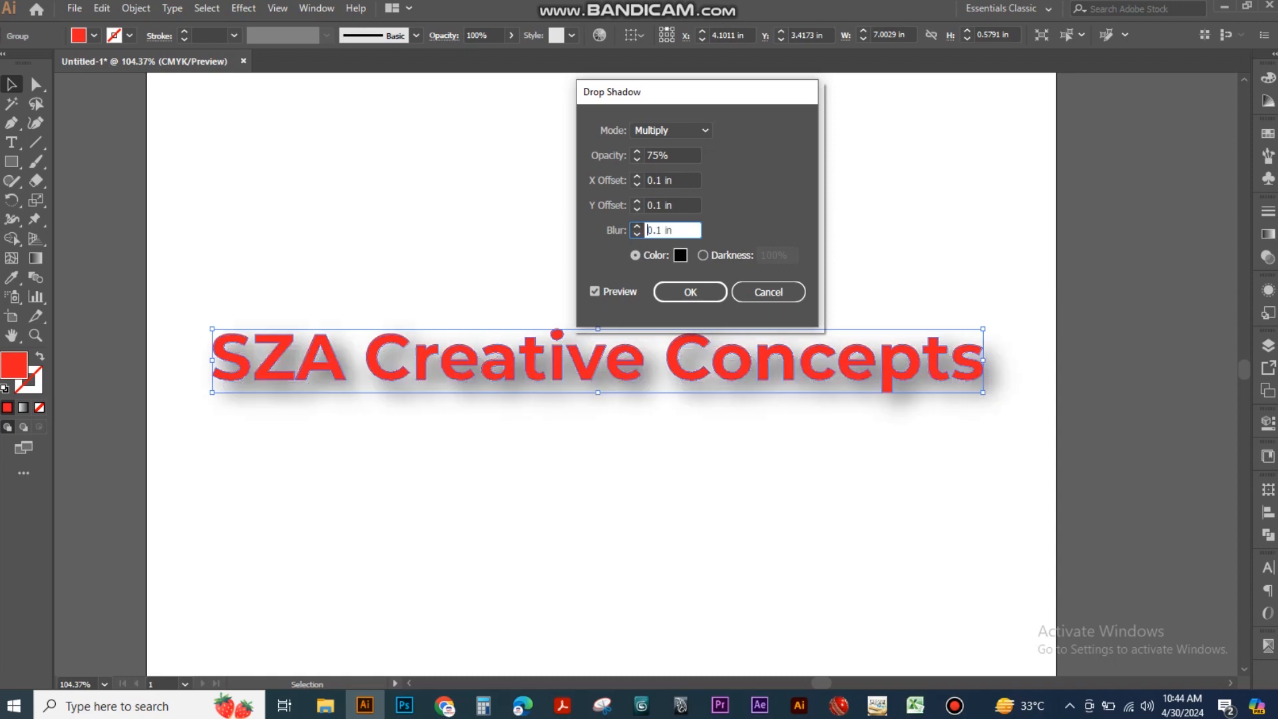
{"action": "left_click", "coordinate": [637, 226]}
{"action": "type", "text": "."}
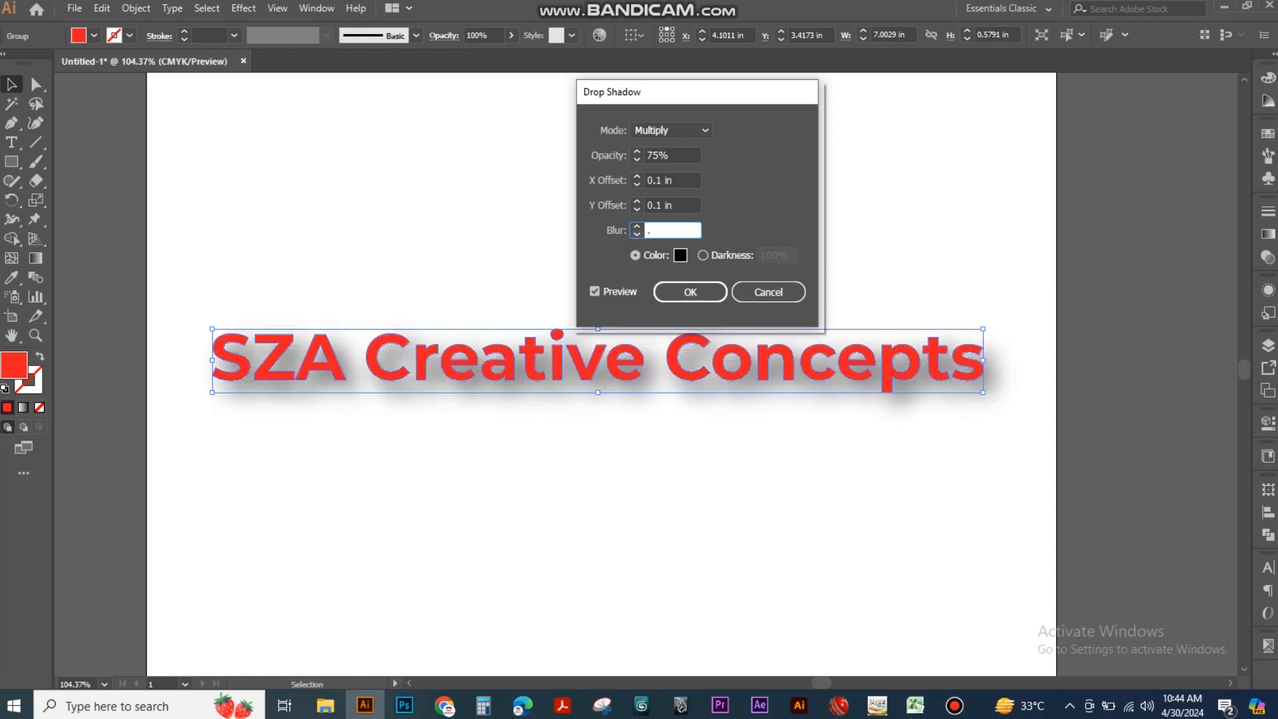
{"action": "type", "text": "3"}
{"action": "key", "text": "Tab"}
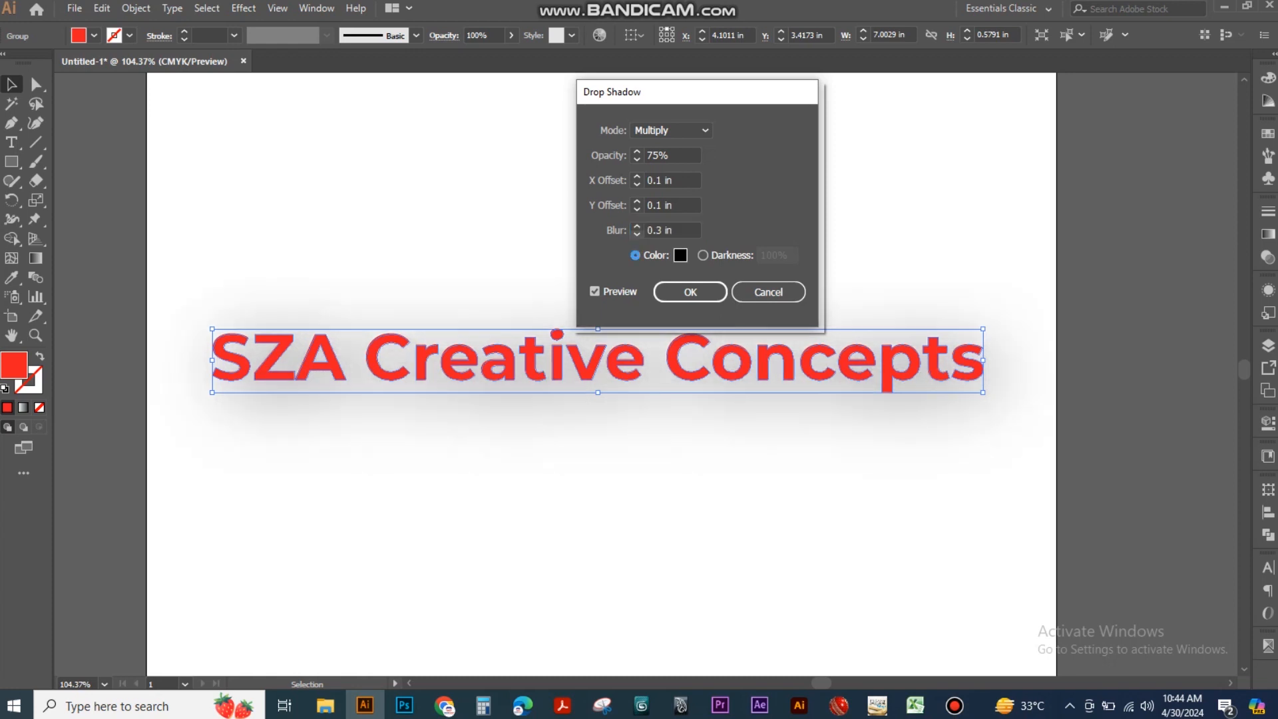
- Set the drop shadow's blur to 0.03 in and its opacity to 60%
{"action": "left_click_drag", "start_coordinate": [680, 231], "coordinate": [644, 230]}
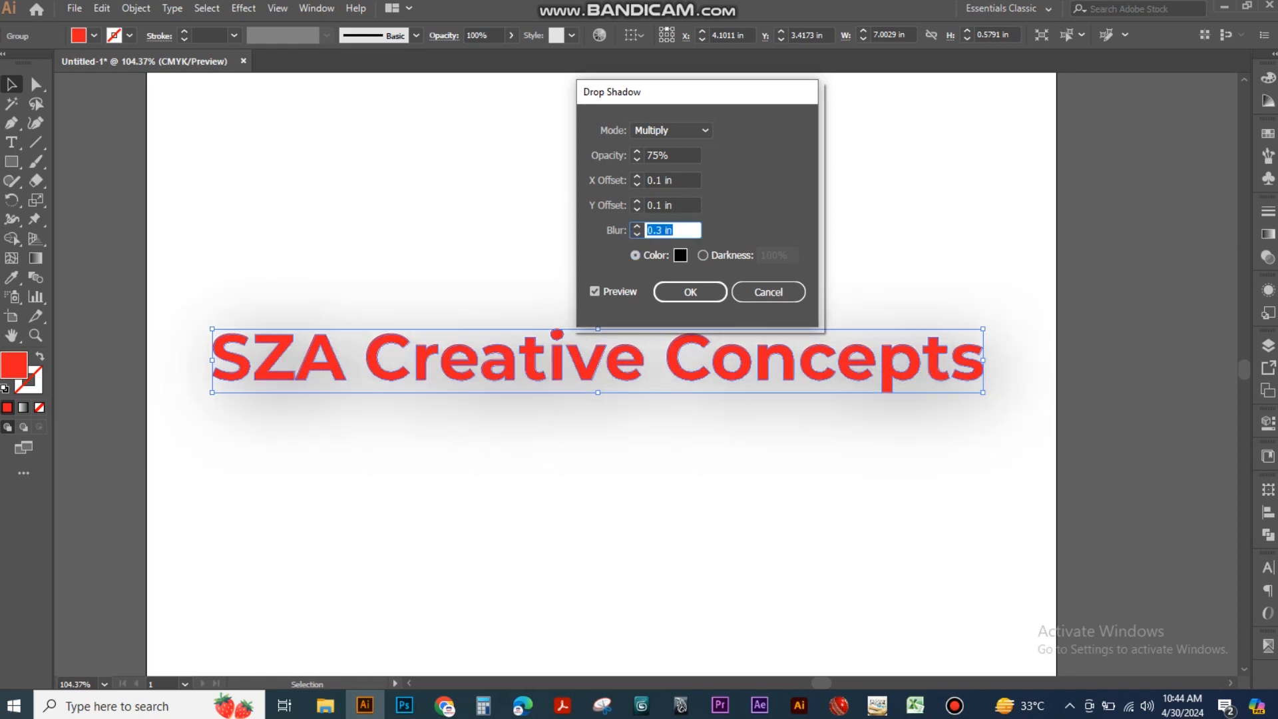
{"action": "type", "text": "0.03"}
{"action": "key", "text": "Tab"}
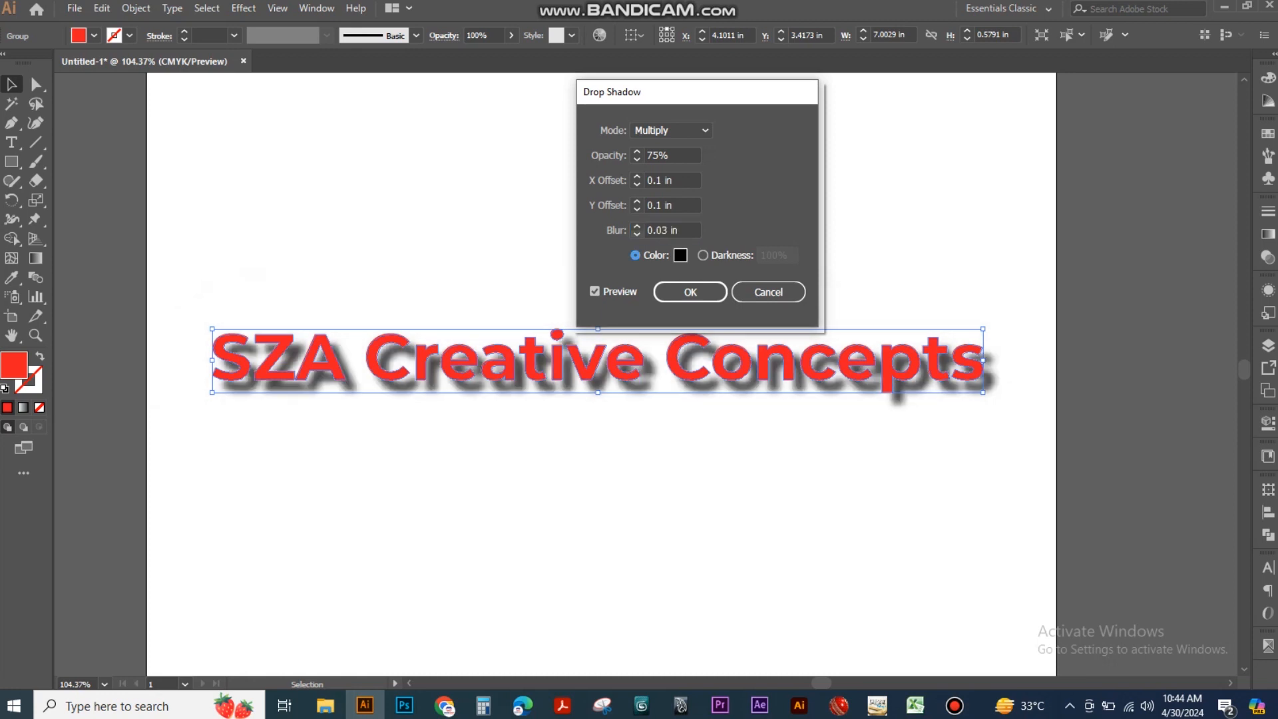
{"action": "left_click_drag", "start_coordinate": [675, 155], "coordinate": [646, 155]}
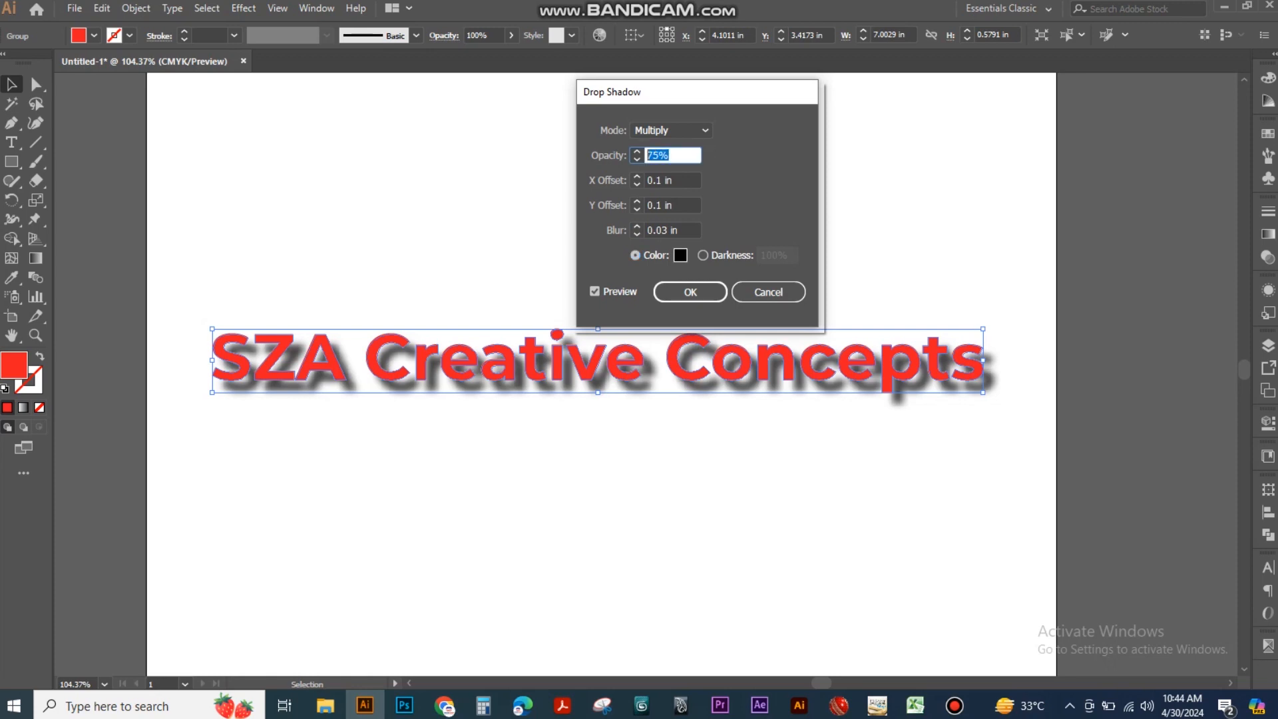
{"action": "type", "text": "60"}
{"action": "key", "text": "Tab"}
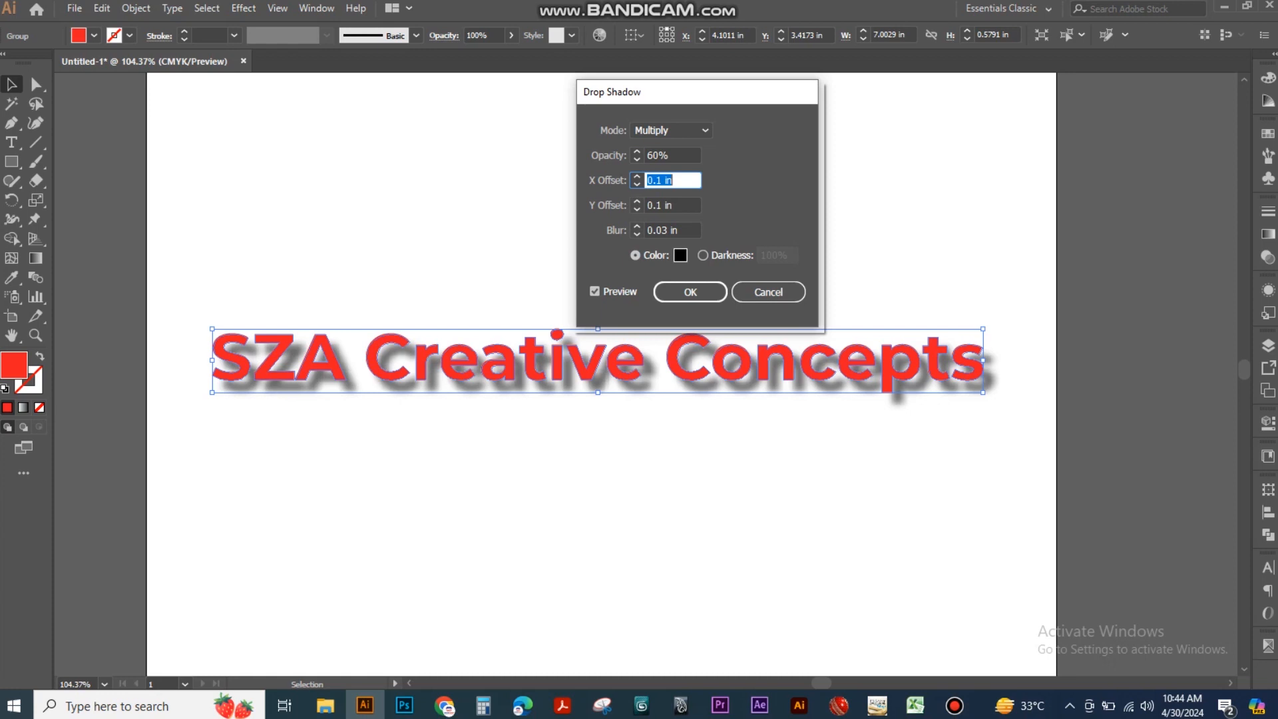
- Set both the X and Y offsets of the drop shadow to 0 in
{"action": "type", "text": "0"}
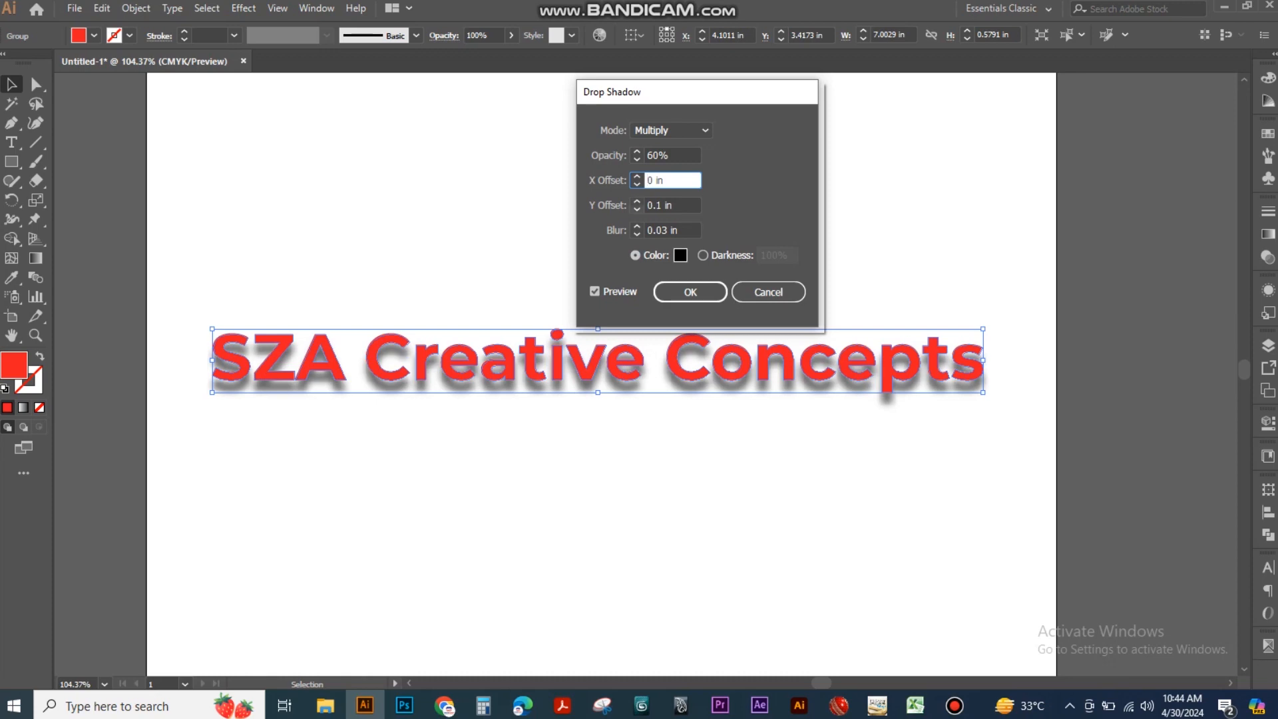
{"action": "key", "text": "Tab"}
{"action": "type", "text": "0"}
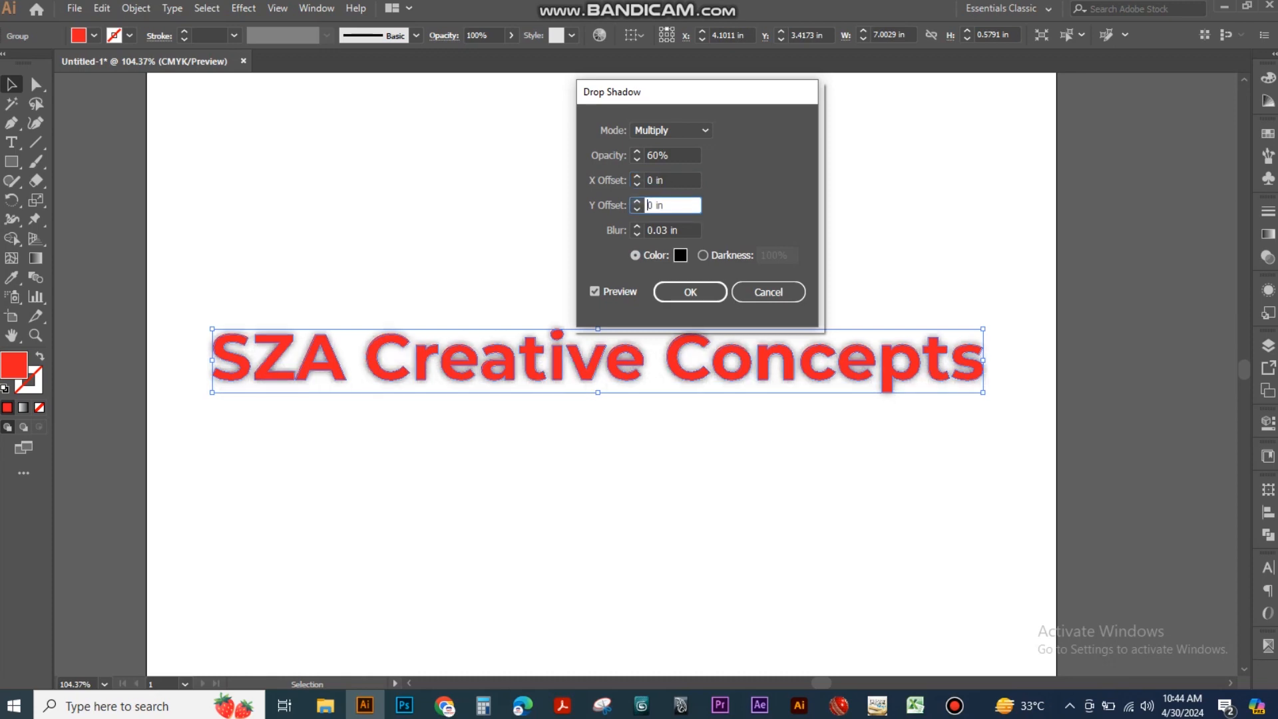
- Set the drop shadow's Y offset to 0.1 in
{"action": "left_click_drag", "start_coordinate": [666, 206], "coordinate": [645, 206]}
{"action": "type", "text": "01"}
{"action": "key", "text": "BackSpace"}
{"action": "key", "text": "BackSpace"}
{"action": "type", "text": "0.1"}
{"action": "key", "text": "Tab"}
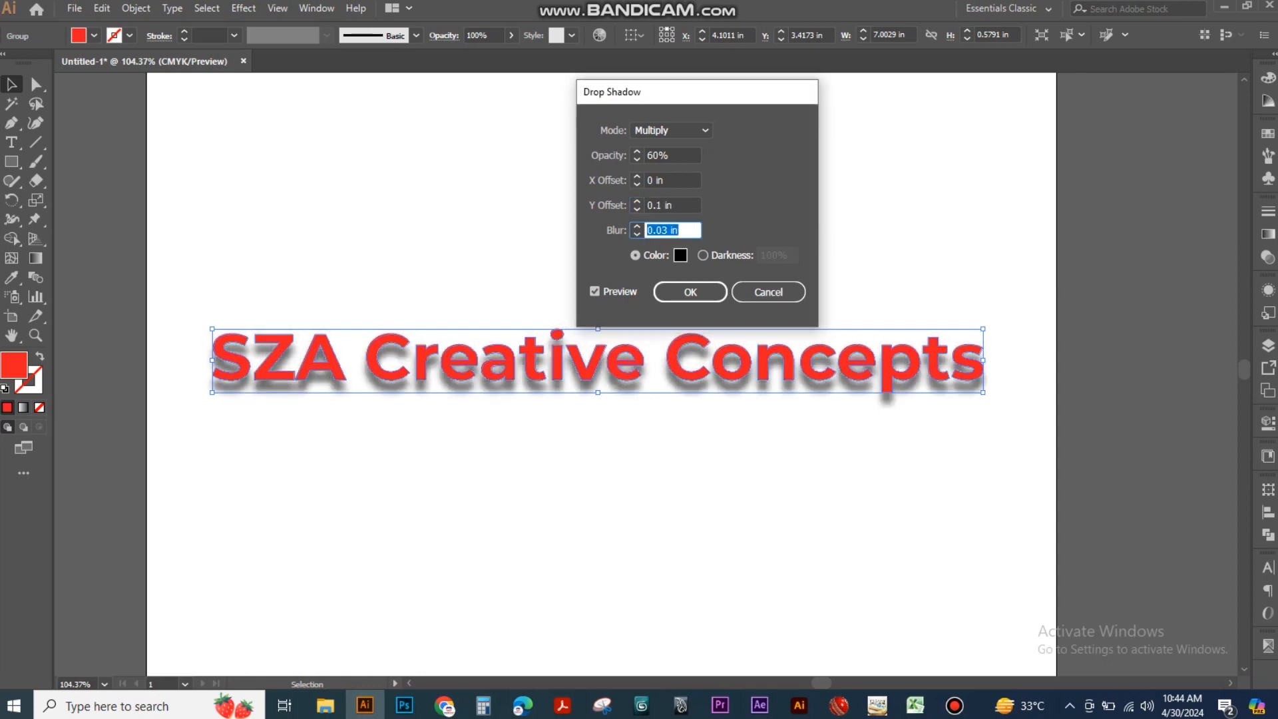
- Try an X offset of 0.3 in for the drop shadow
{"action": "left_click", "coordinate": [666, 180]}
{"action": "type", "text": "0"}
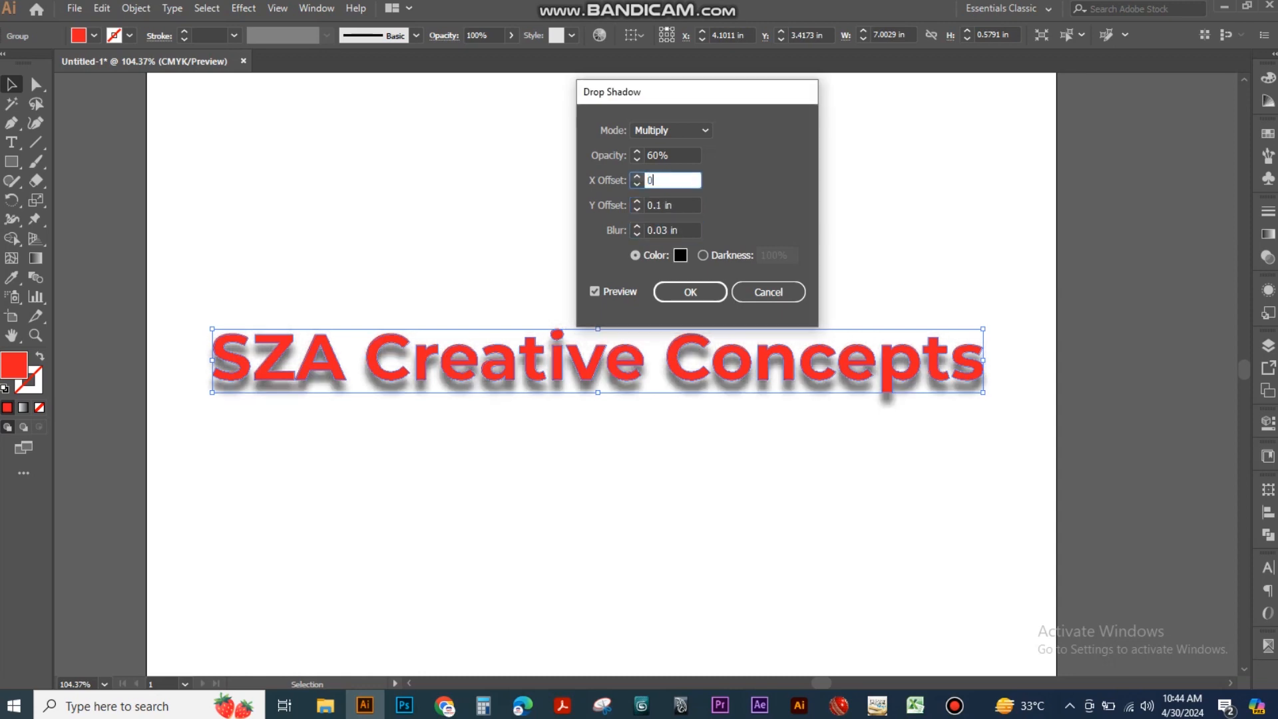
{"action": "type", "text": ".3"}
{"action": "key", "text": "Tab"}
- Set the drop shadow's X offset to 0.1 in and its Y offset to 0.05 in
{"action": "key", "text": "shift+Tab"}
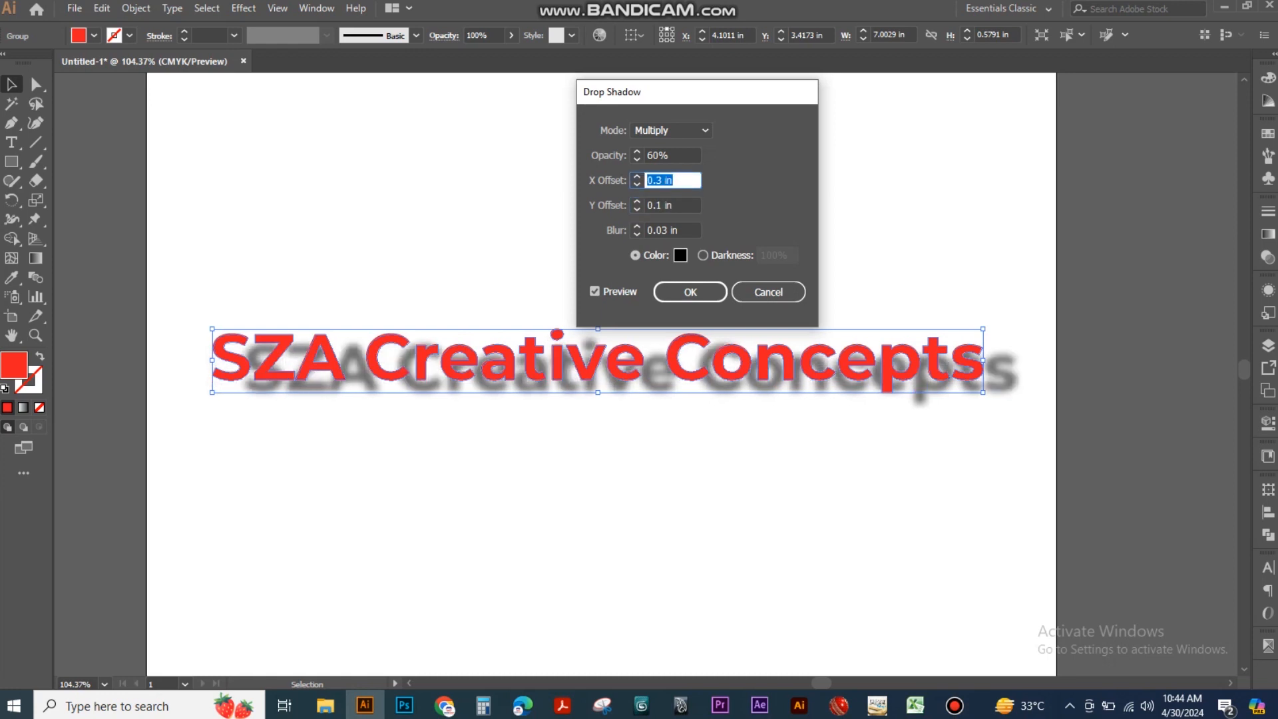
{"action": "type", "text": "0.1"}
{"action": "key", "text": "Tab"}
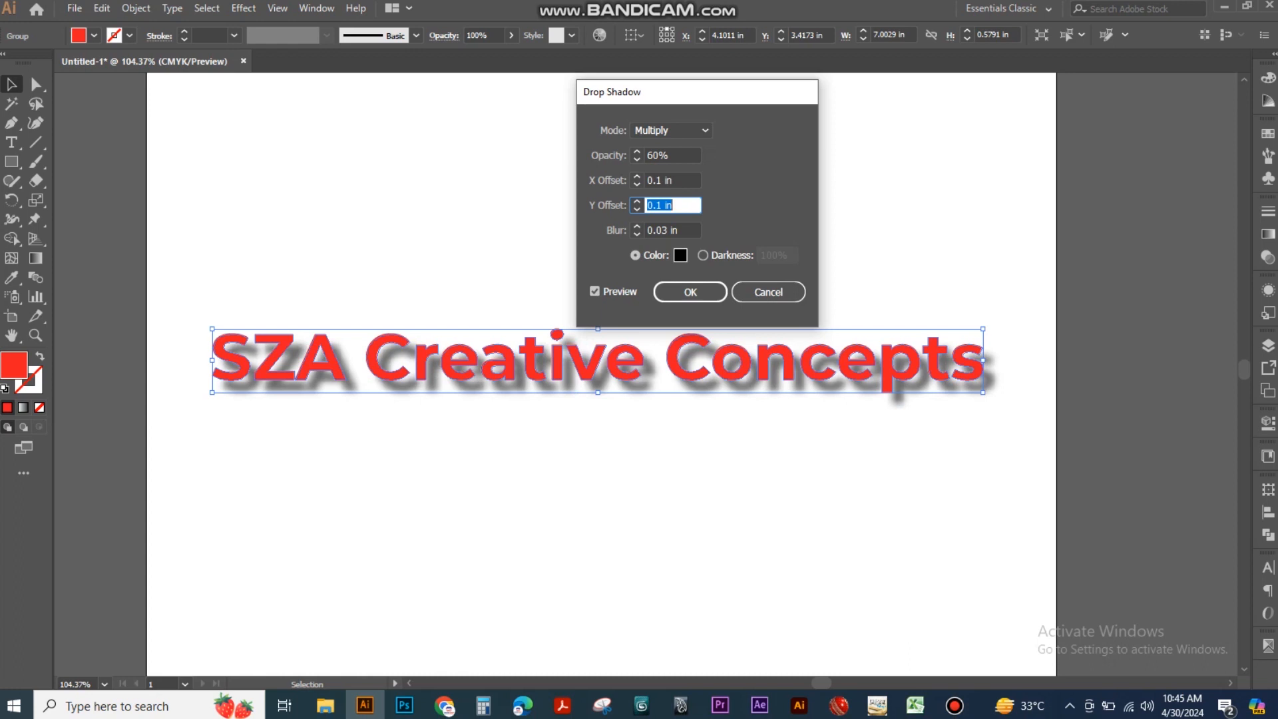
{"action": "type", "text": "0.05"}
{"action": "key", "text": "Tab"}
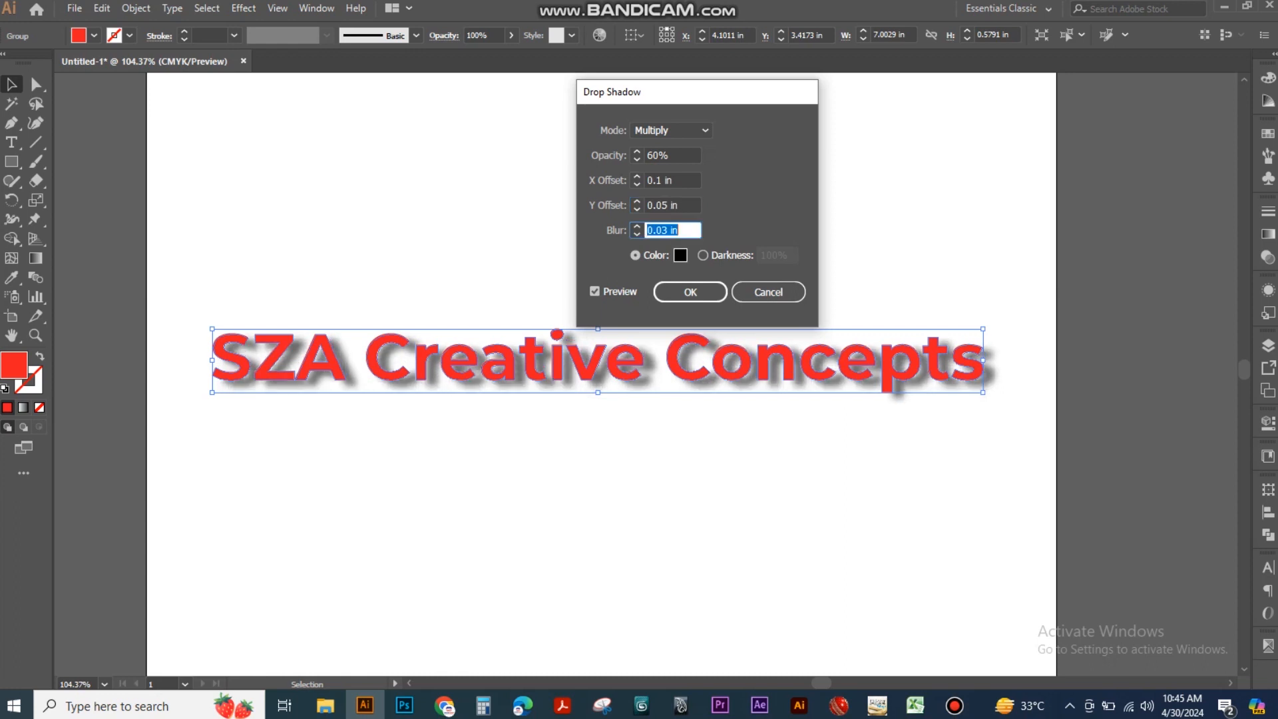
- Set the drop shadow's X offset to 0.05 in
{"action": "double_click", "coordinate": [665, 180]}
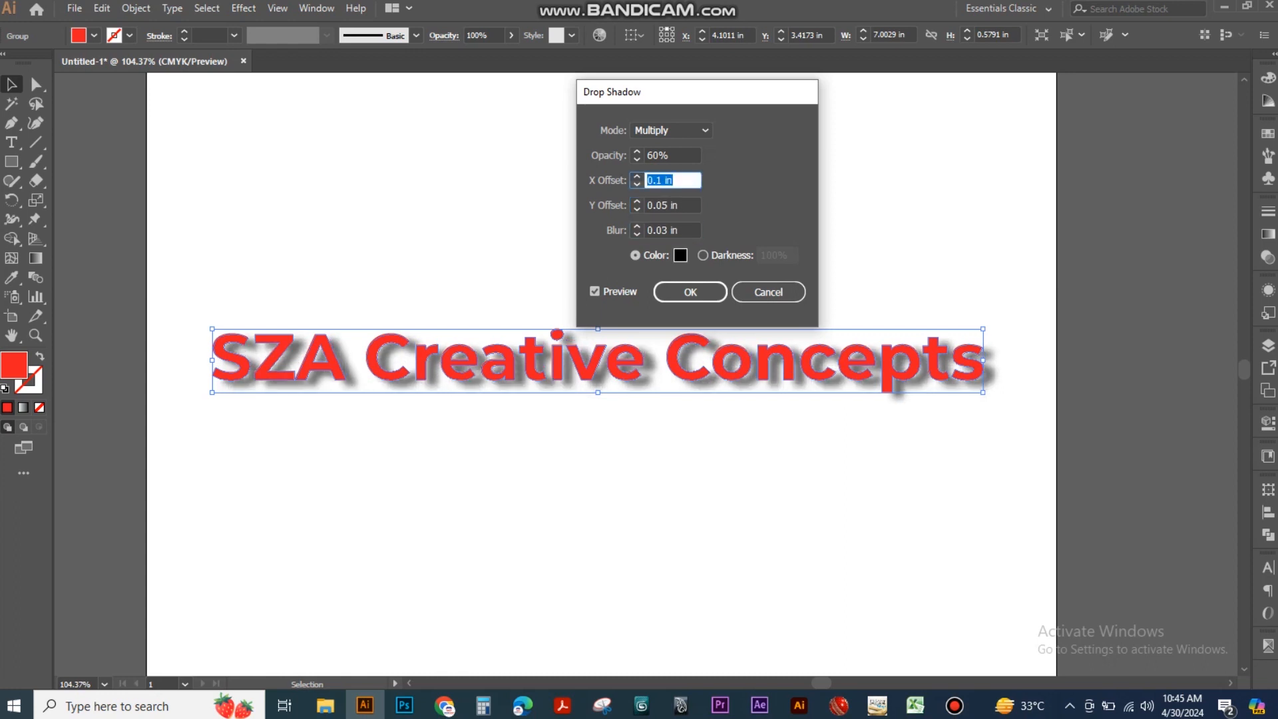
{"action": "type", "text": "0.05"}
{"action": "key", "text": "Tab"}
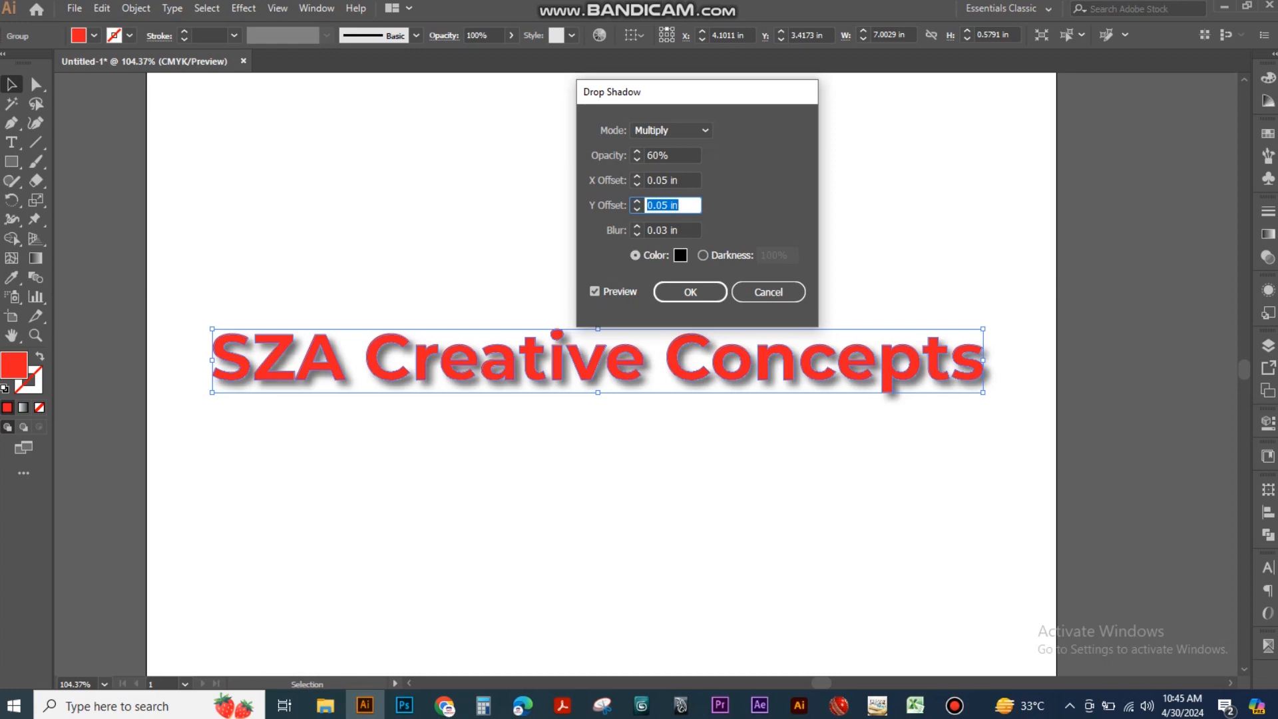
- Try a drop shadow blur of 0.02 in and set it back to 0.03 in
{"action": "key", "text": "Tab"}
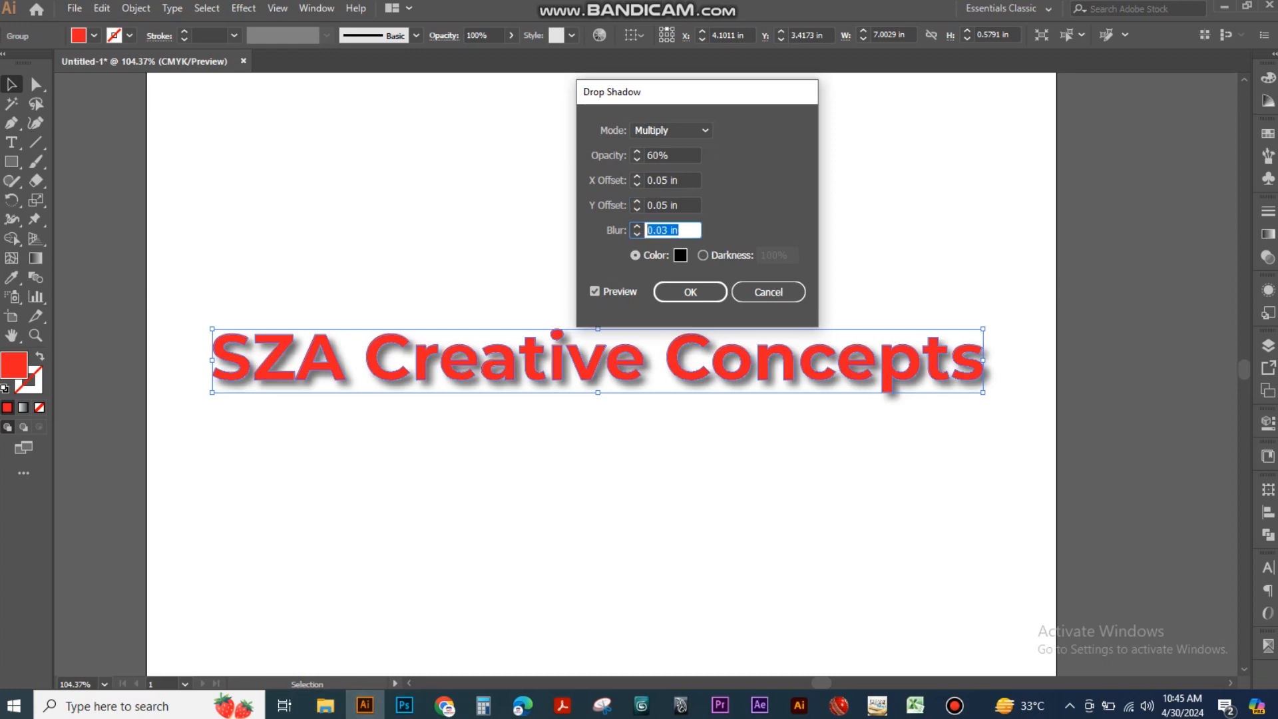
{"action": "type", "text": "0.02"}
{"action": "key", "text": "Tab"}
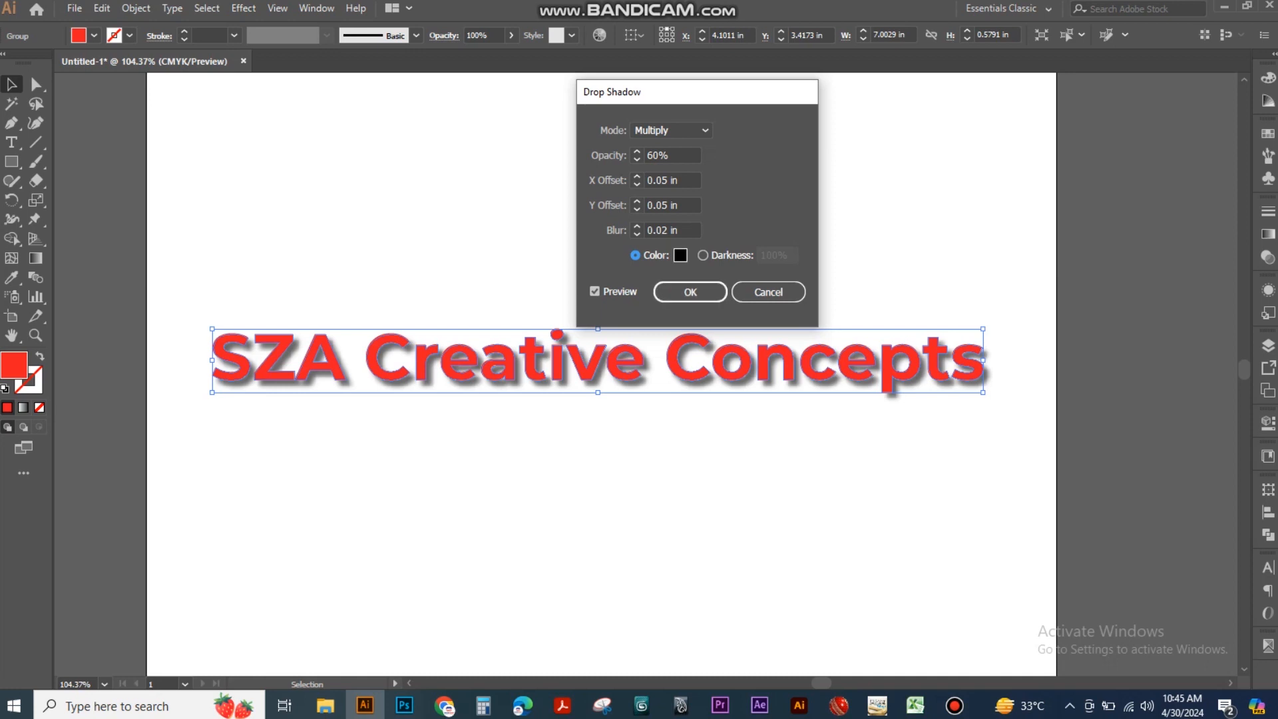
{"action": "key", "text": "shift+Tab"}
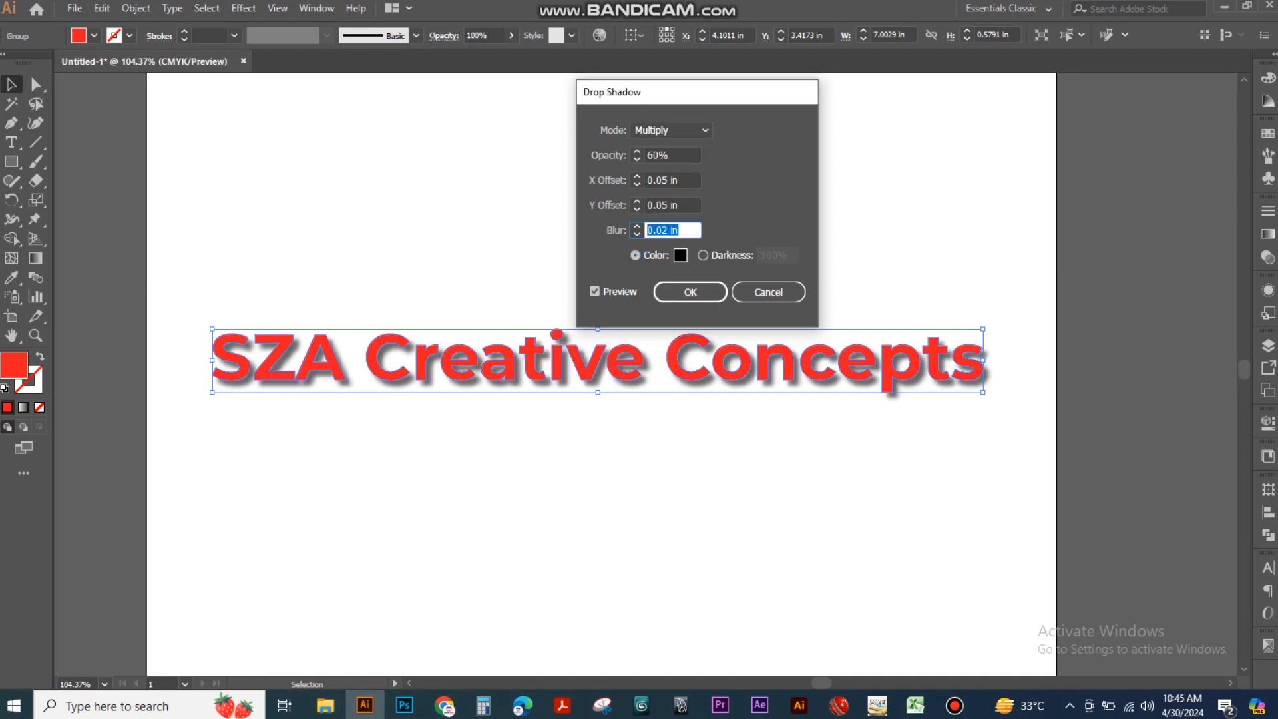
{"action": "type", "text": "0"}
{"action": "type", "text": "03"}
{"action": "key", "text": "Tab"}
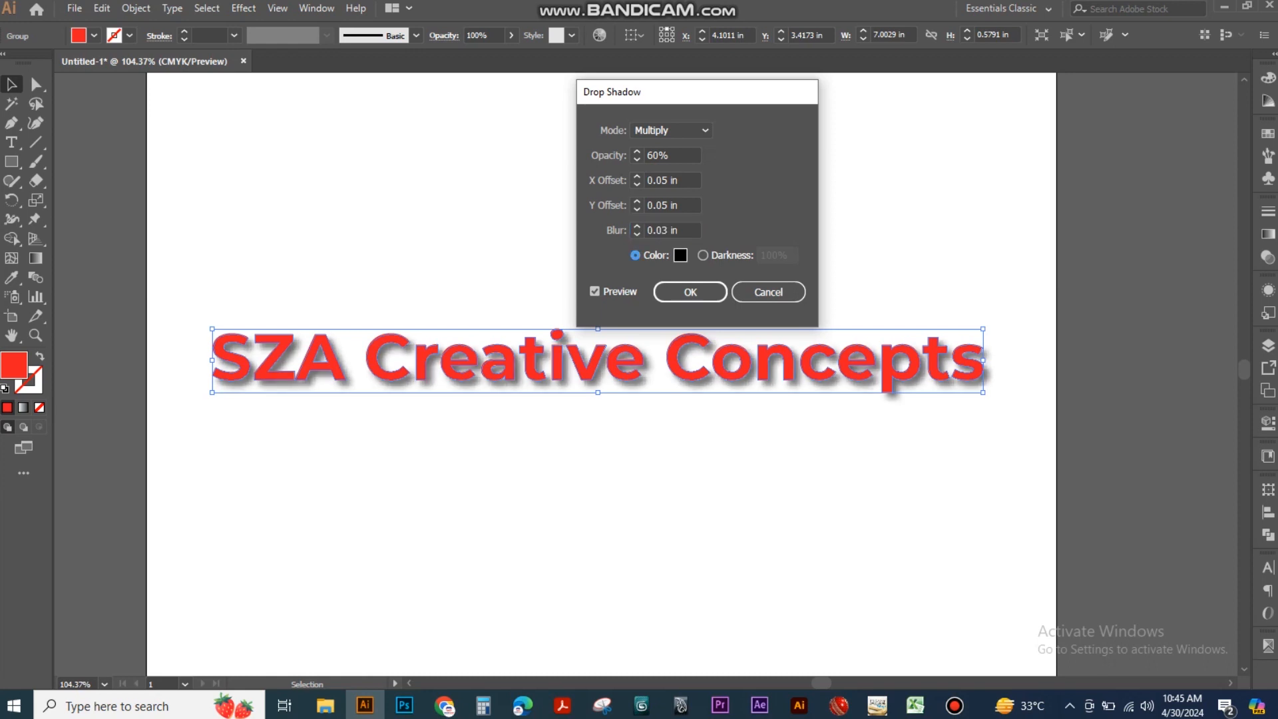
- Try a drop shadow opacity of 30%
{"action": "left_click_drag", "start_coordinate": [674, 155], "coordinate": [640, 158]}
{"action": "type", "text": "30"}
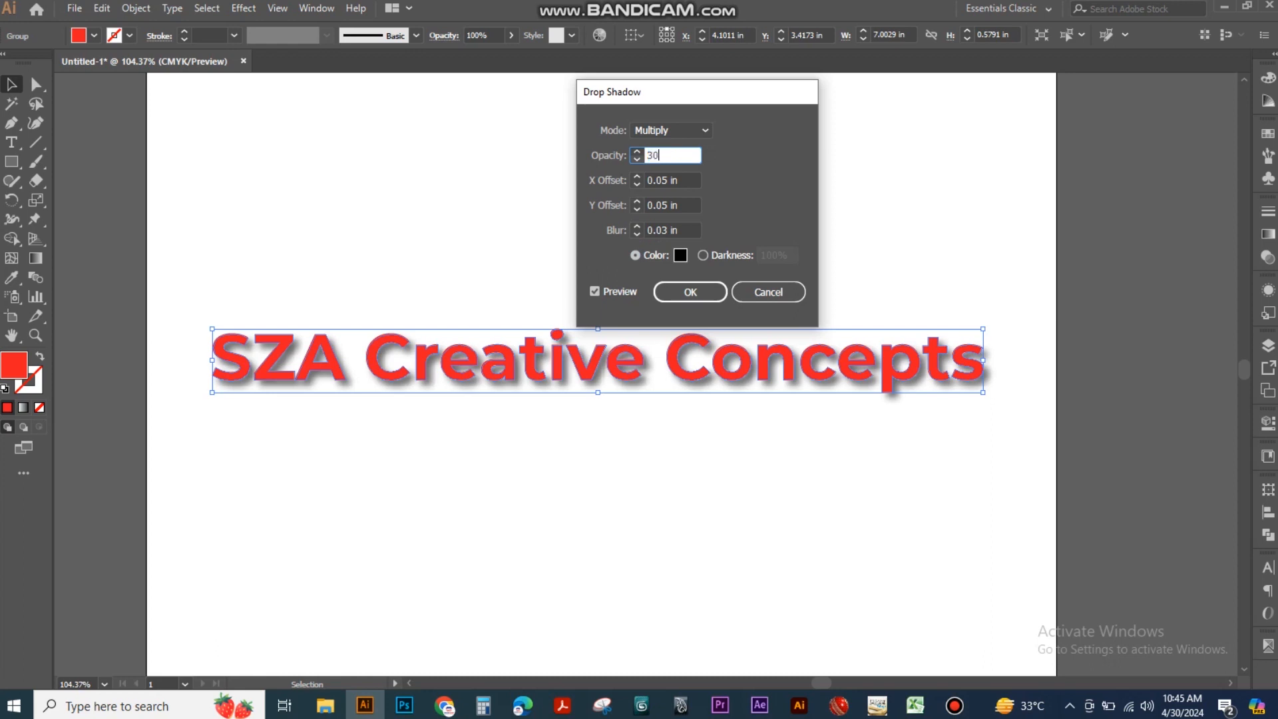
{"action": "key", "text": "Tab"}
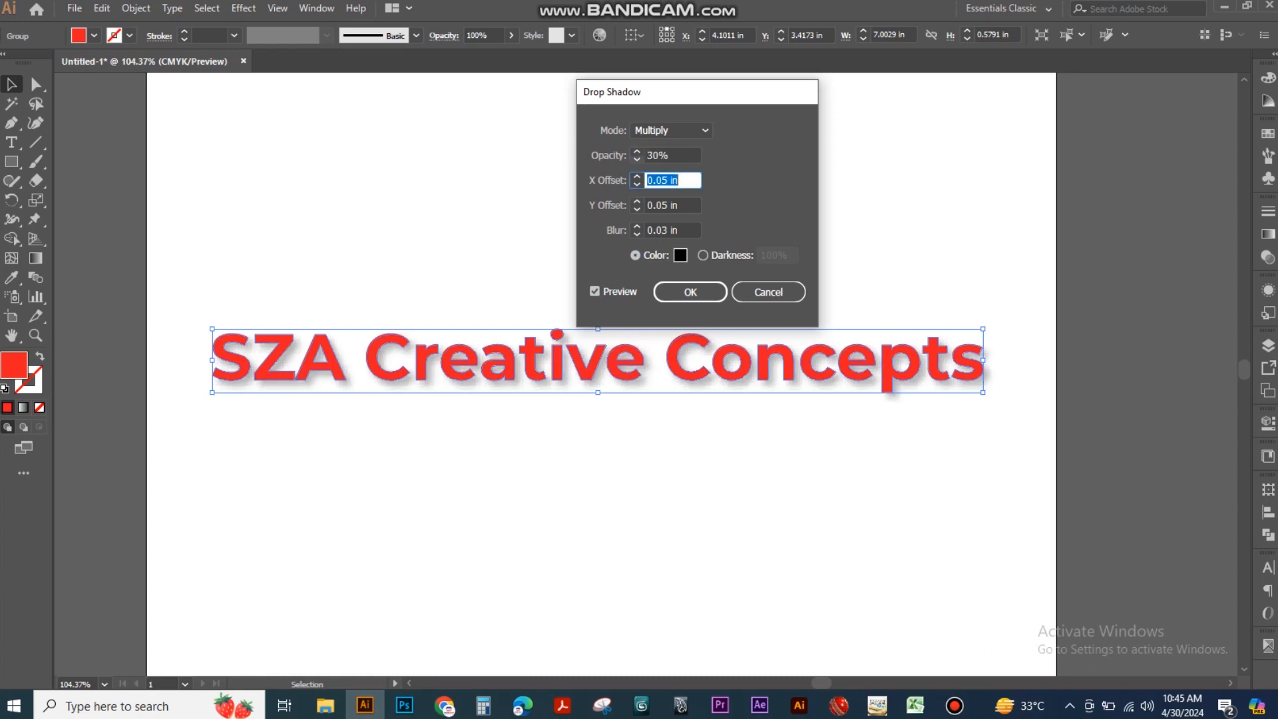
- Set the drop shadow's opacity to 50%
{"action": "key", "text": "shift+Tab"}
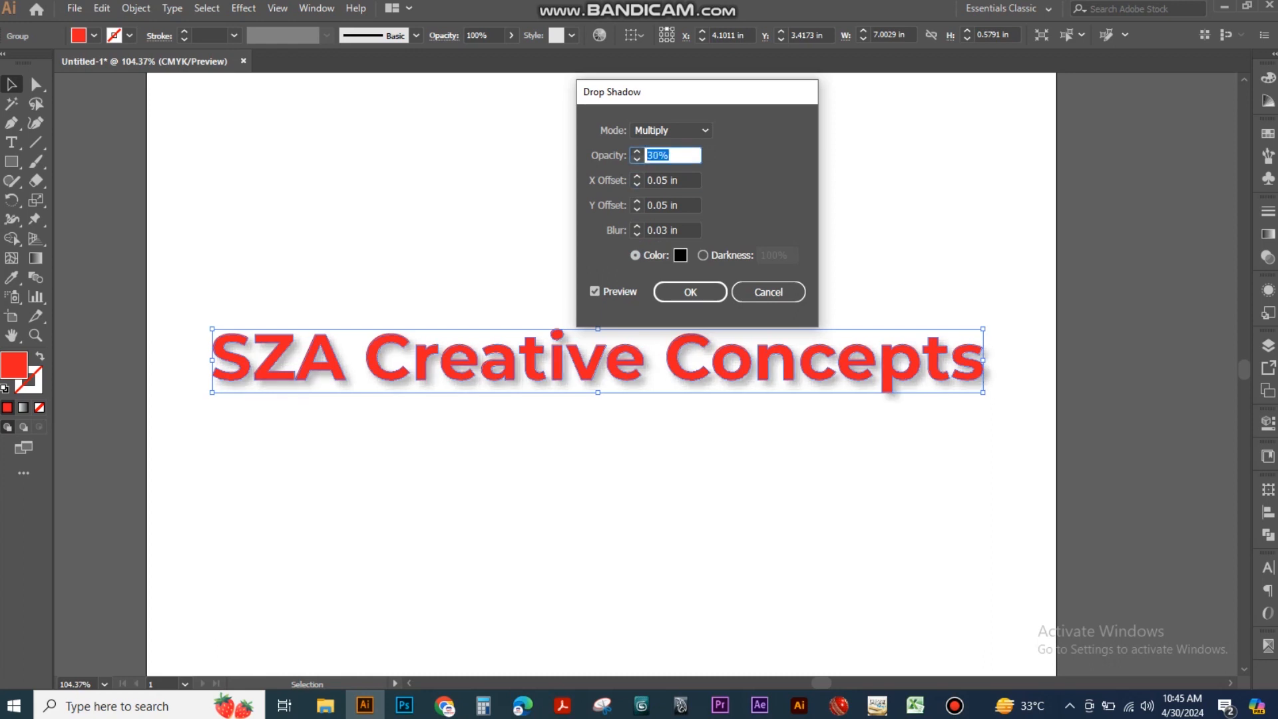
{"action": "type", "text": "50"}
{"action": "key", "text": "Tab"}
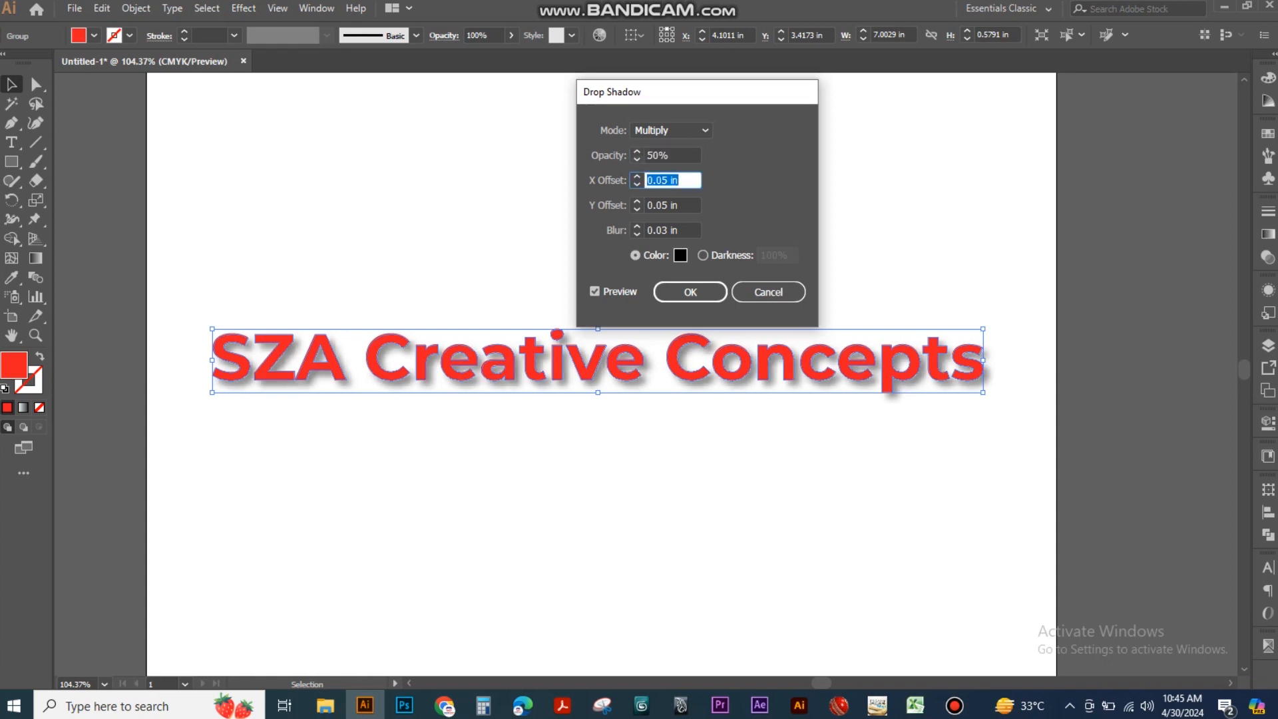
- Try an X offset of 0.04 in for the drop shadow
{"action": "left_click_drag", "start_coordinate": [682, 181], "coordinate": [662, 181]}
{"action": "type", "text": "4"}
{"action": "key", "text": "Tab"}
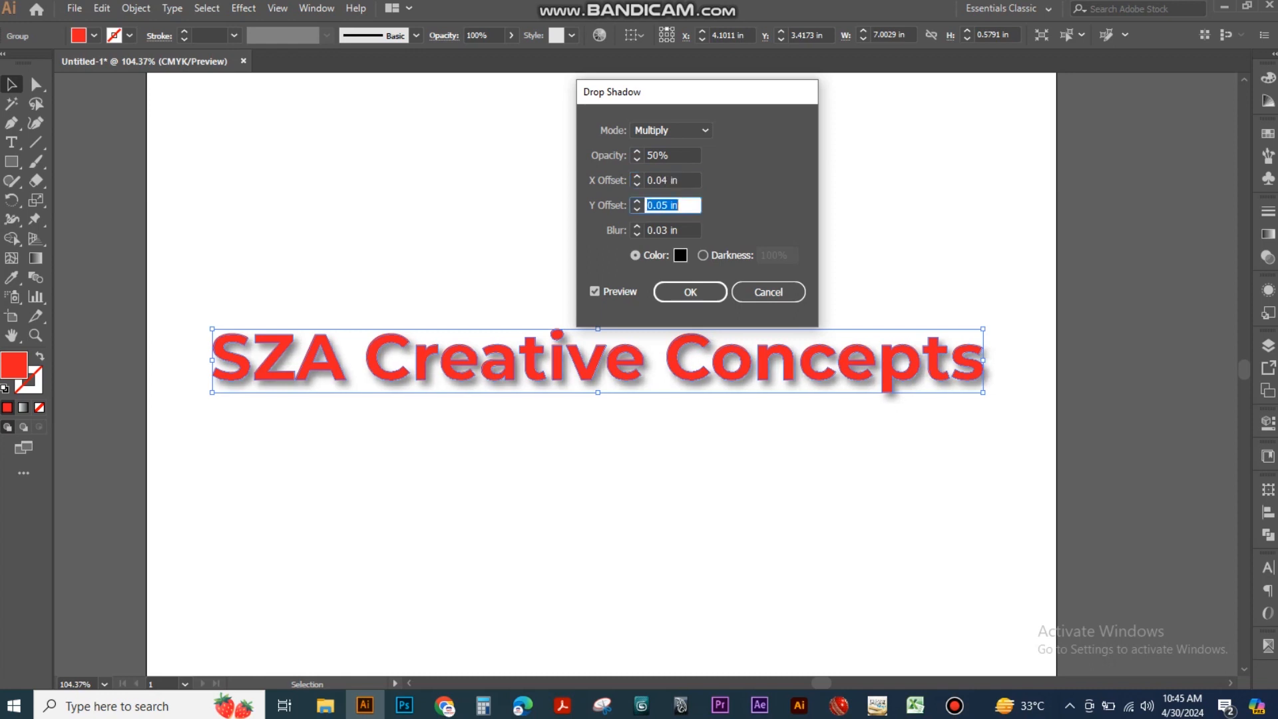
{"action": "key", "text": "Right"}
{"action": "key", "text": "shift+Left"}
{"action": "key", "text": "shift+Left"}
{"action": "key", "text": "shift+Left"}
{"action": "key", "text": "shift+Left"}
- Set the drop shadow's X offset to 0.06 in and its Y offset to 0.03 in
{"action": "left_click_drag", "start_coordinate": [681, 180], "coordinate": [661, 180]}
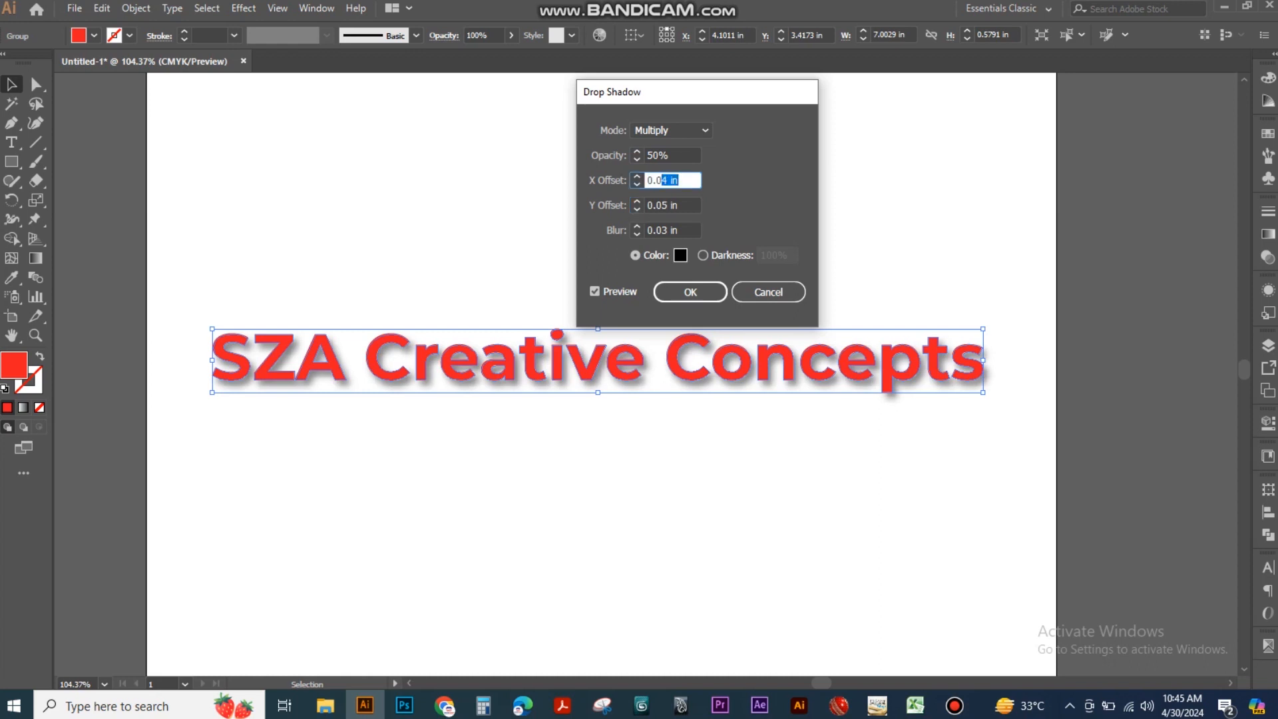
{"action": "type", "text": "6"}
{"action": "left_click", "coordinate": [680, 205]}
{"action": "left_click_drag", "start_coordinate": [680, 205], "coordinate": [663, 205]}
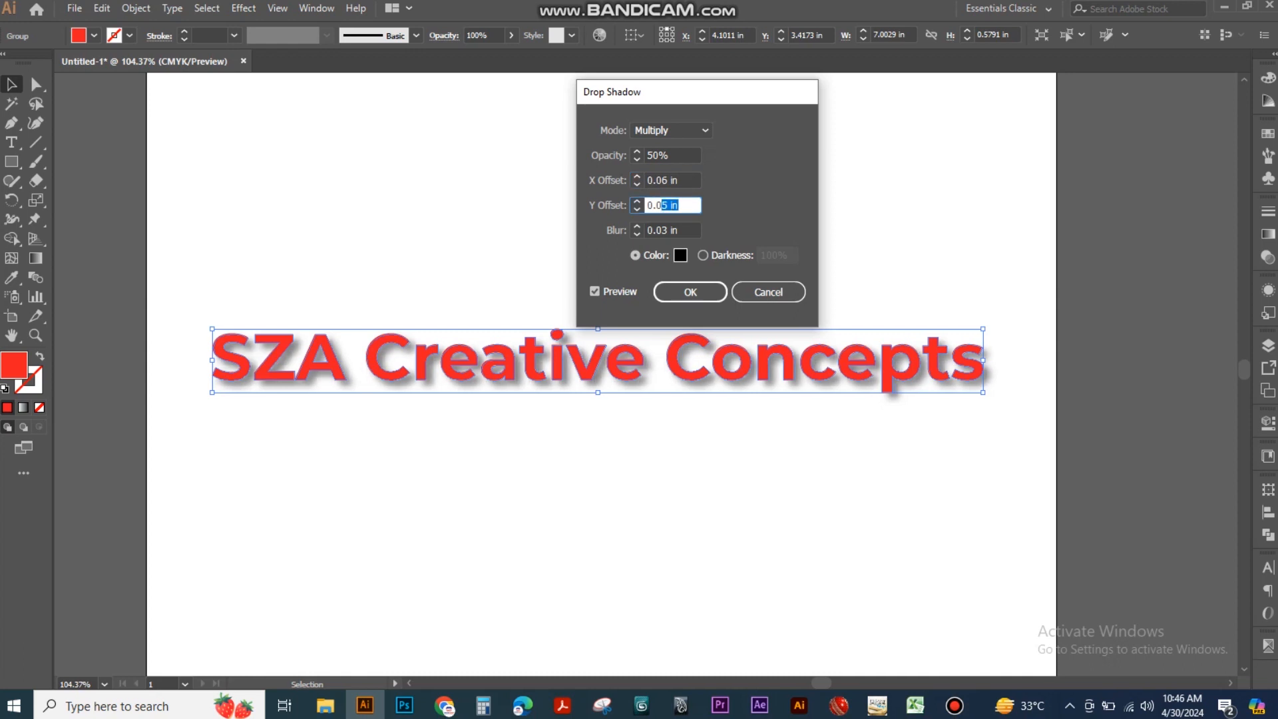
{"action": "type", "text": "3"}
{"action": "key", "text": "Tab"}
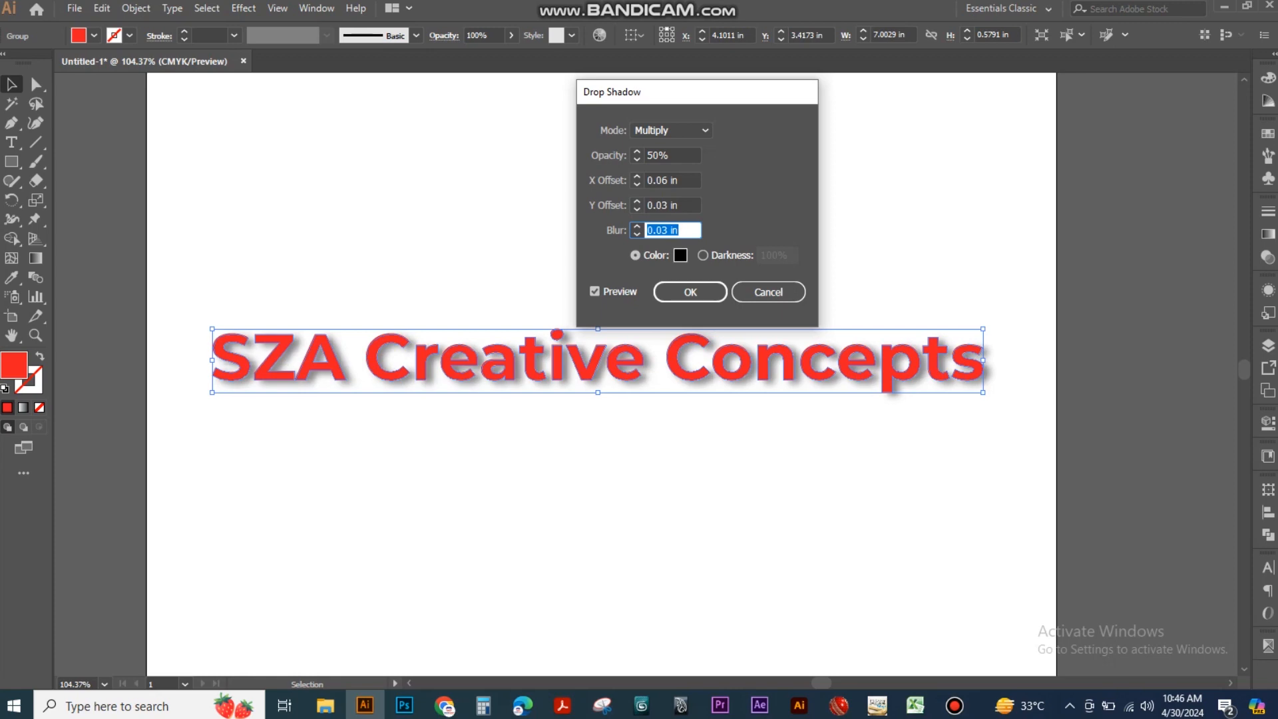
- Apply the drop shadow to the lettering and view it with the selection cleared
{"action": "left_click", "coordinate": [691, 292]}
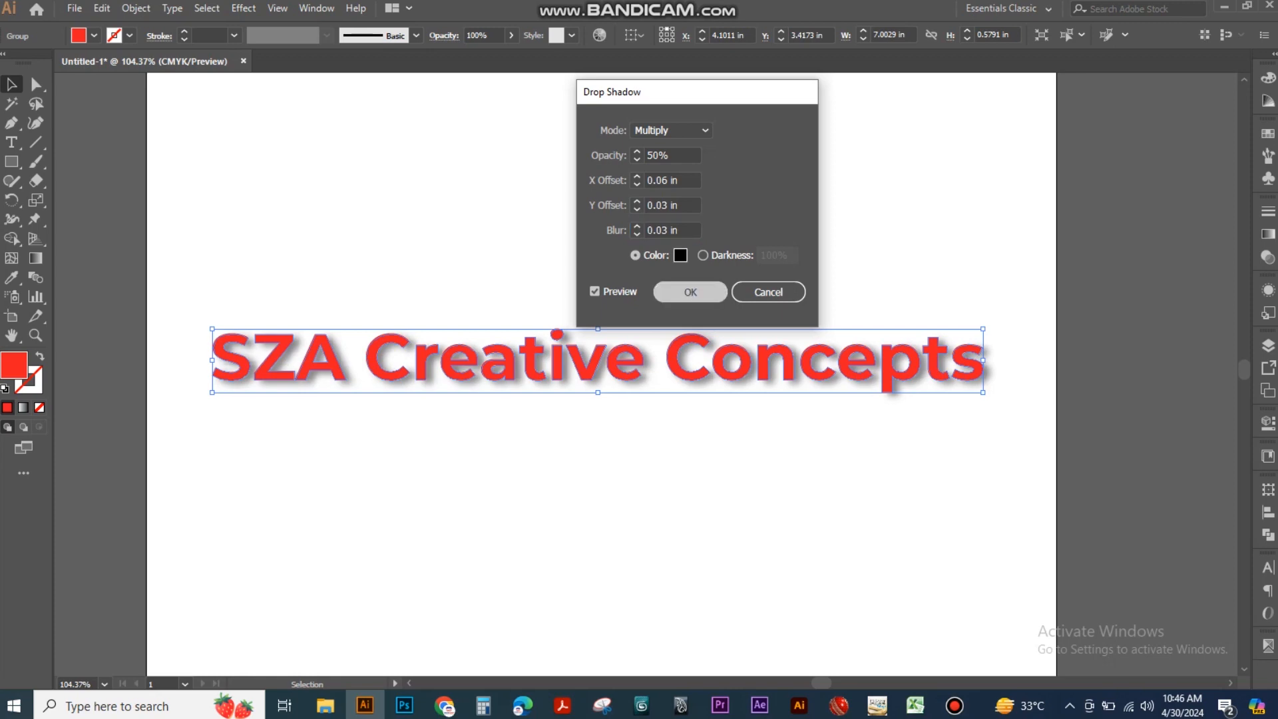
{"action": "left_click", "coordinate": [690, 280]}
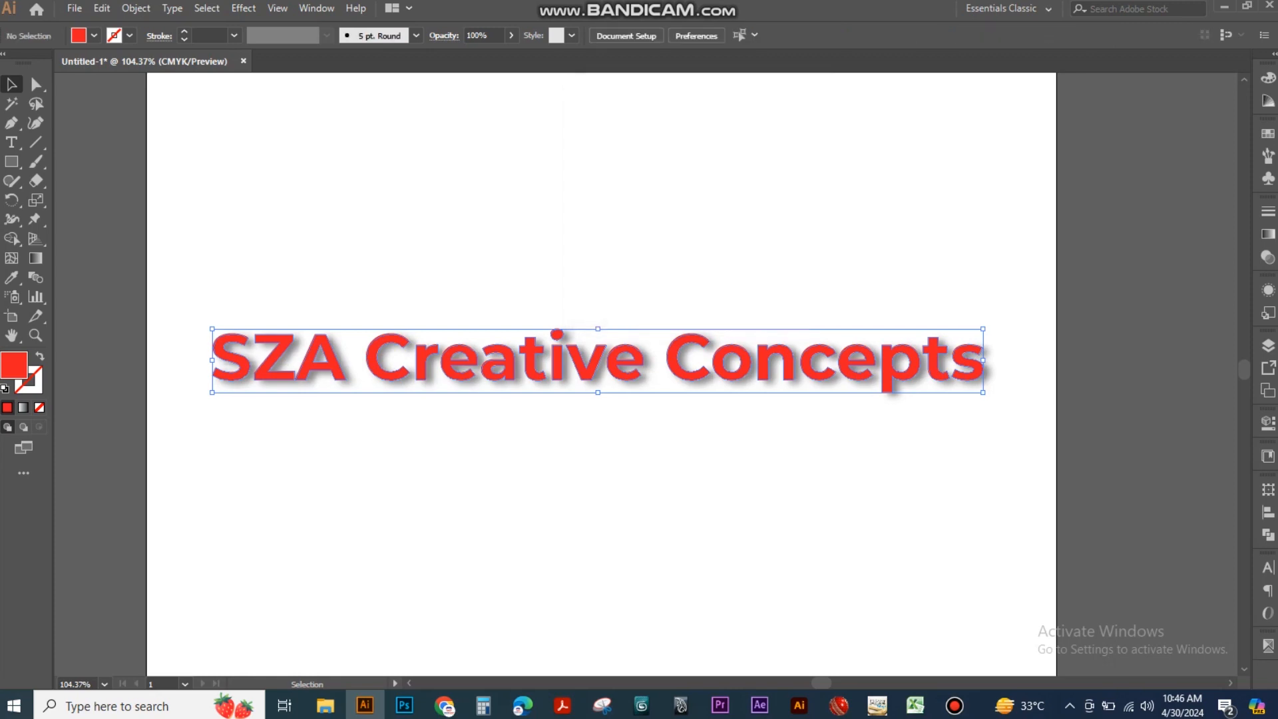
{"action": "left_click", "coordinate": [783, 371]}
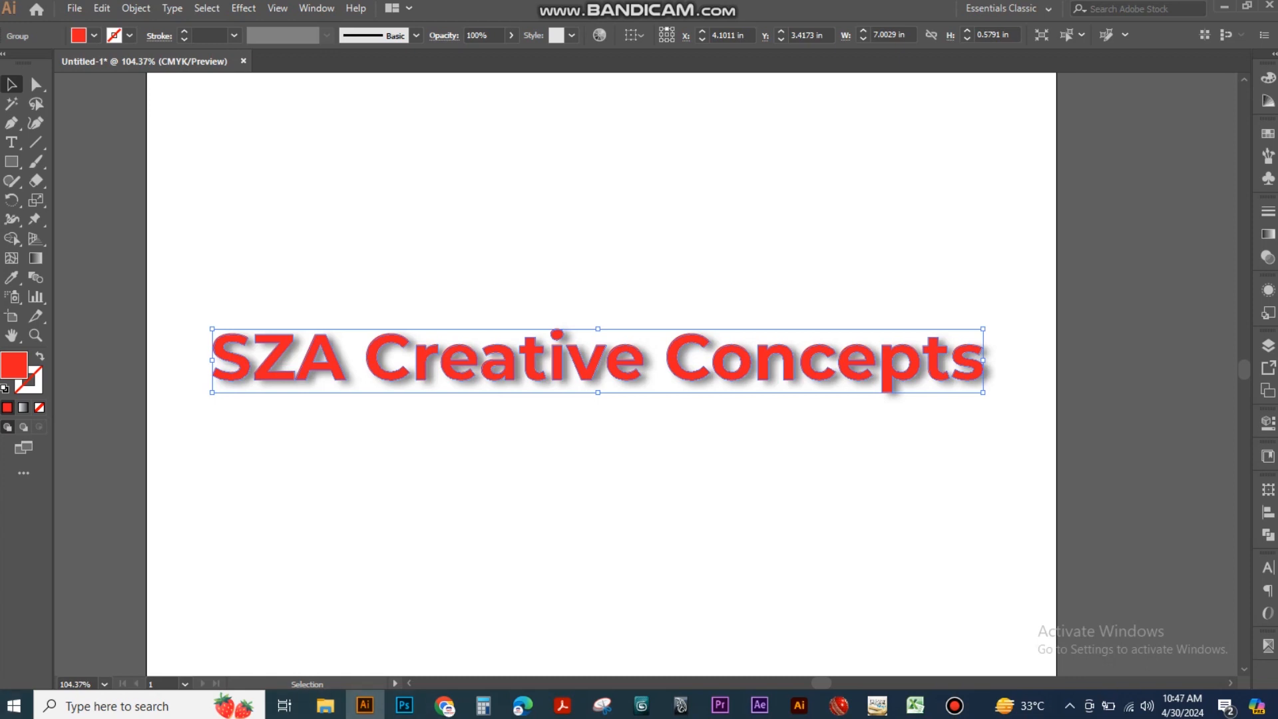
{"action": "key", "text": "ctrl+shift+a"}
{"action": "key", "text": "ctrl+a"}
{"action": "key", "text": "ctrl+shift+a"}
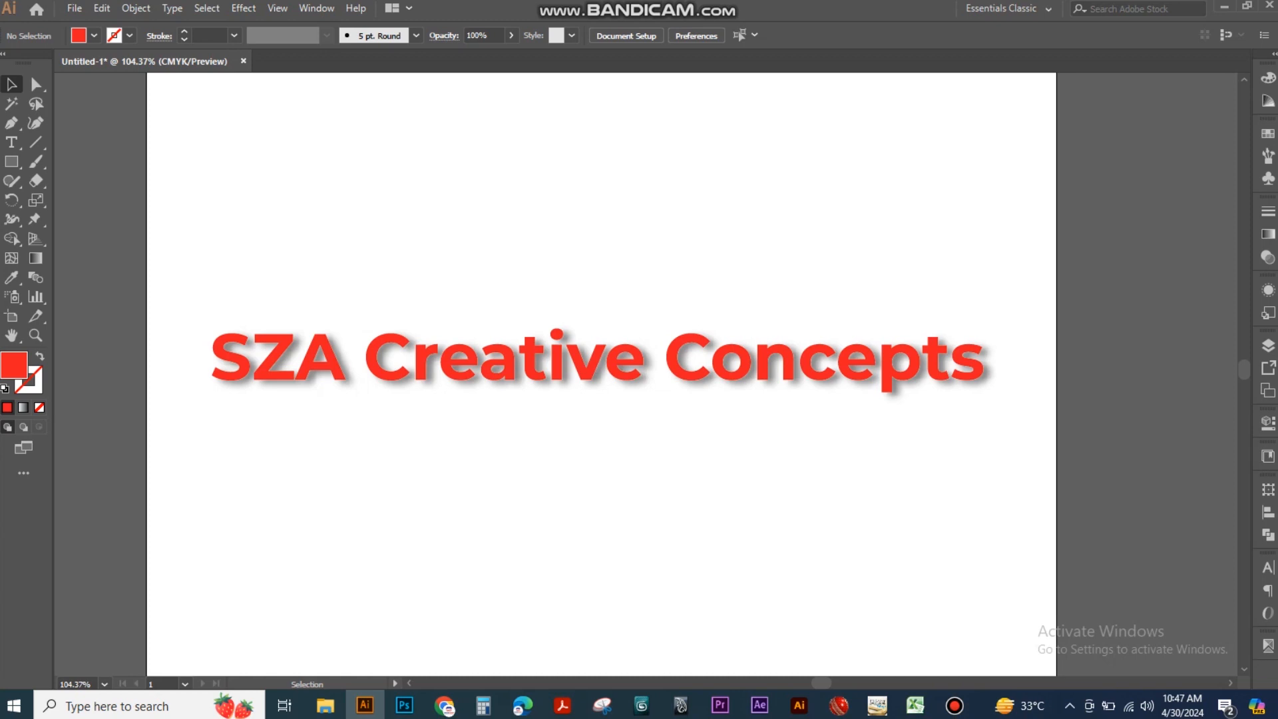
- Show the appearance attributes of the lettering and select its Drop Shadow effect
{"action": "key", "text": "ctrl+a"}
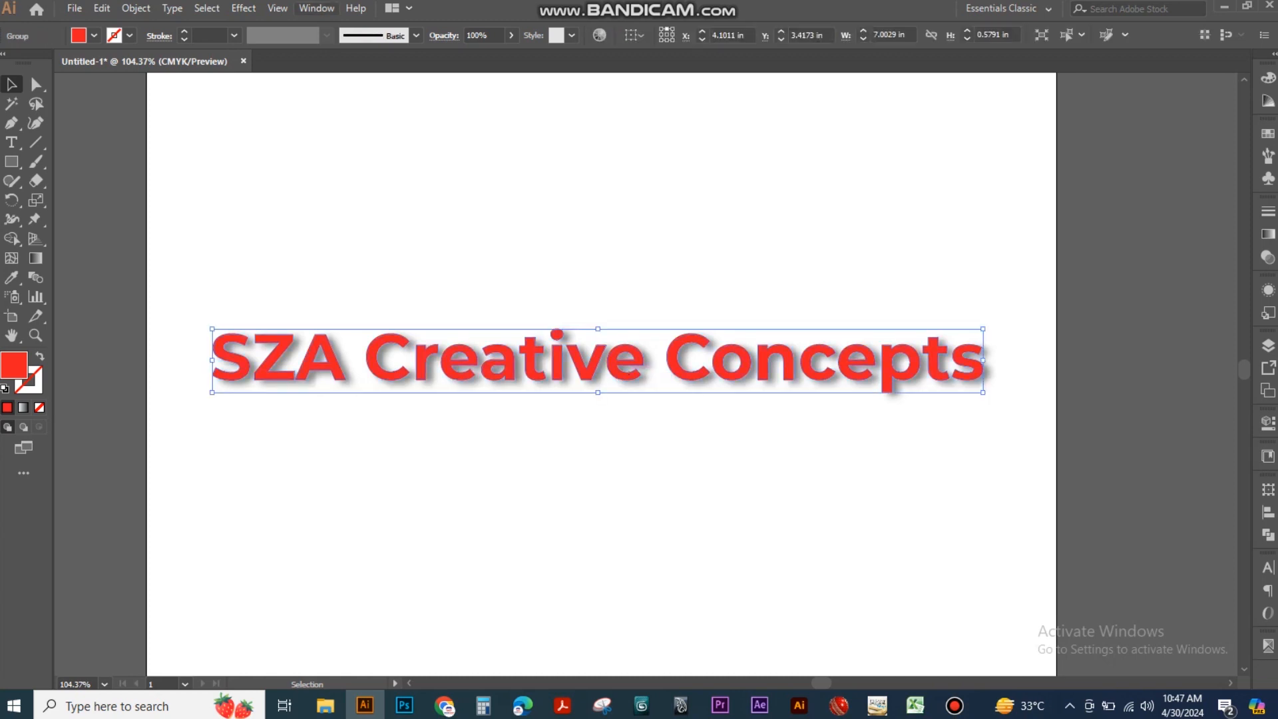
{"action": "left_click", "coordinate": [317, 9]}
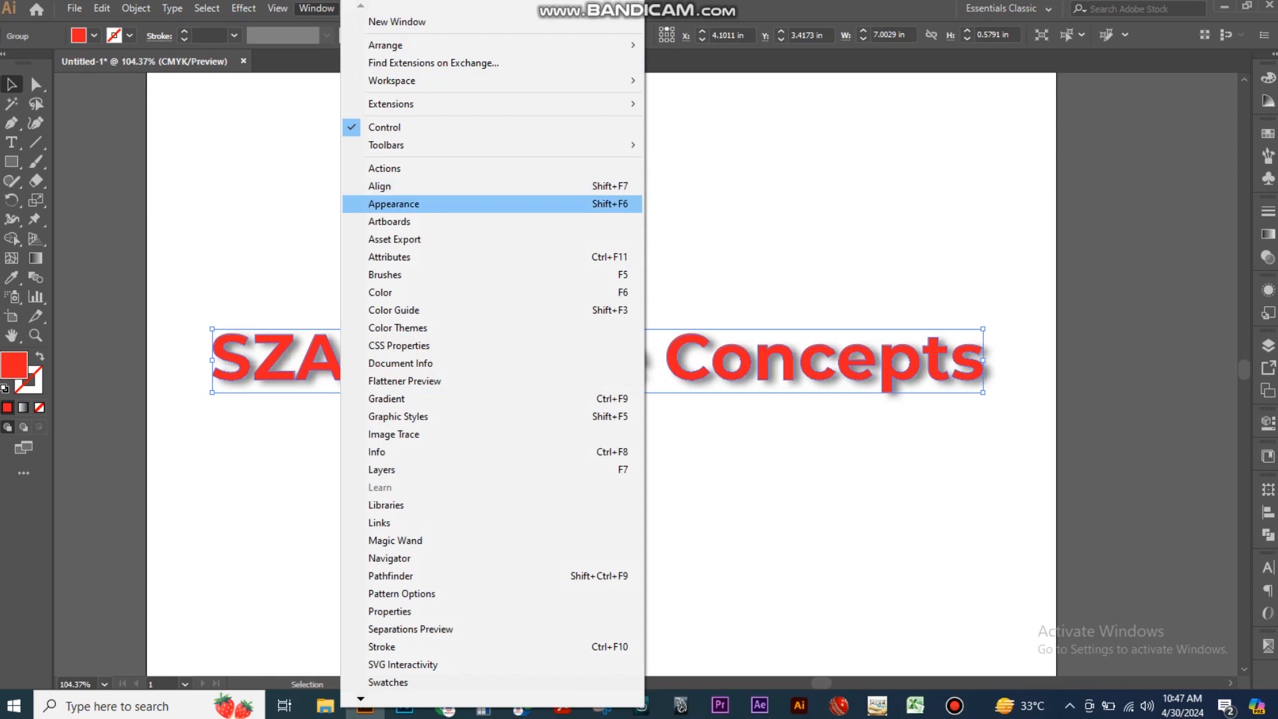
{"action": "left_click", "coordinate": [393, 203]}
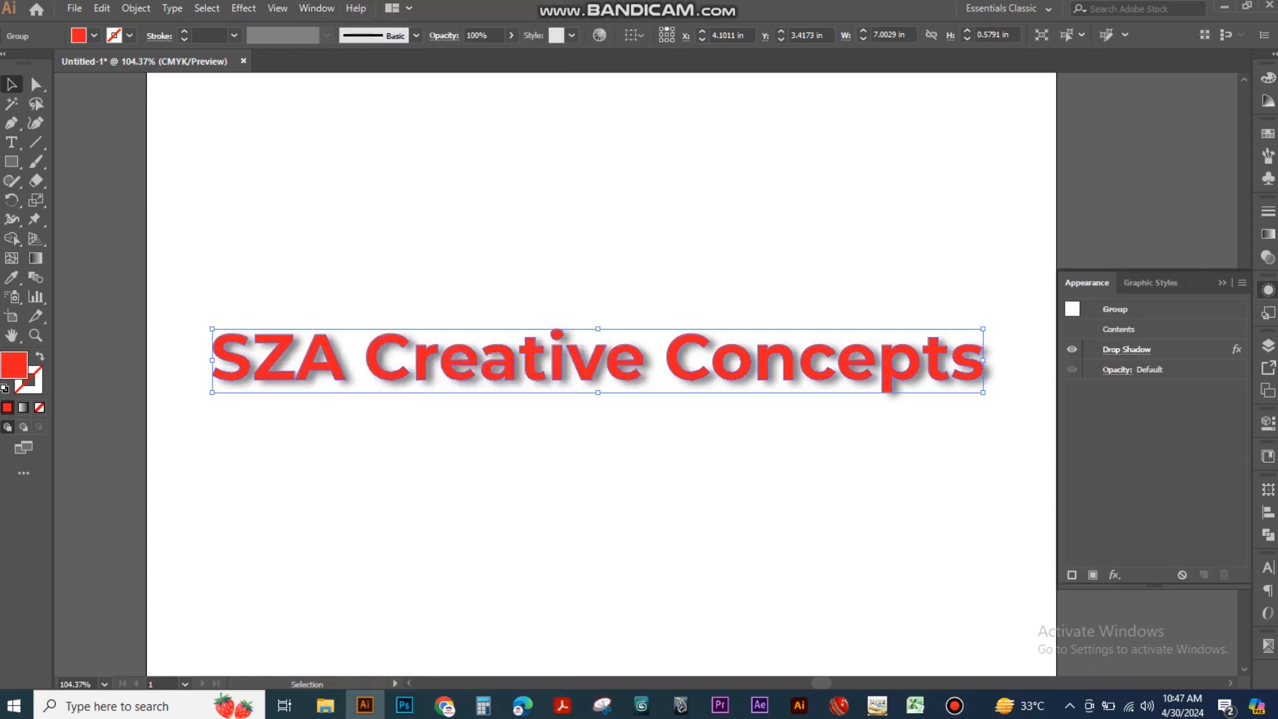
{"action": "left_click", "coordinate": [1171, 350]}
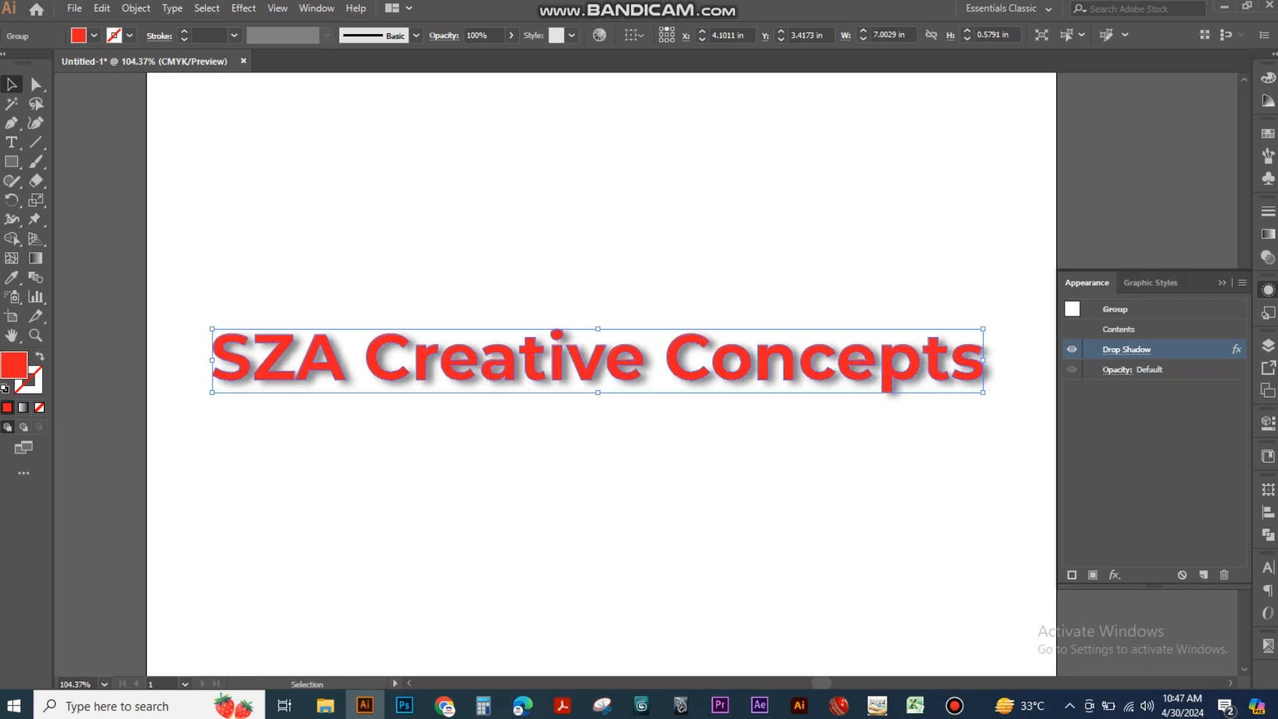
- Review the lettering's existing Drop Shadow settings with the preview on, without changing them
{"action": "left_click", "coordinate": [1126, 350]}
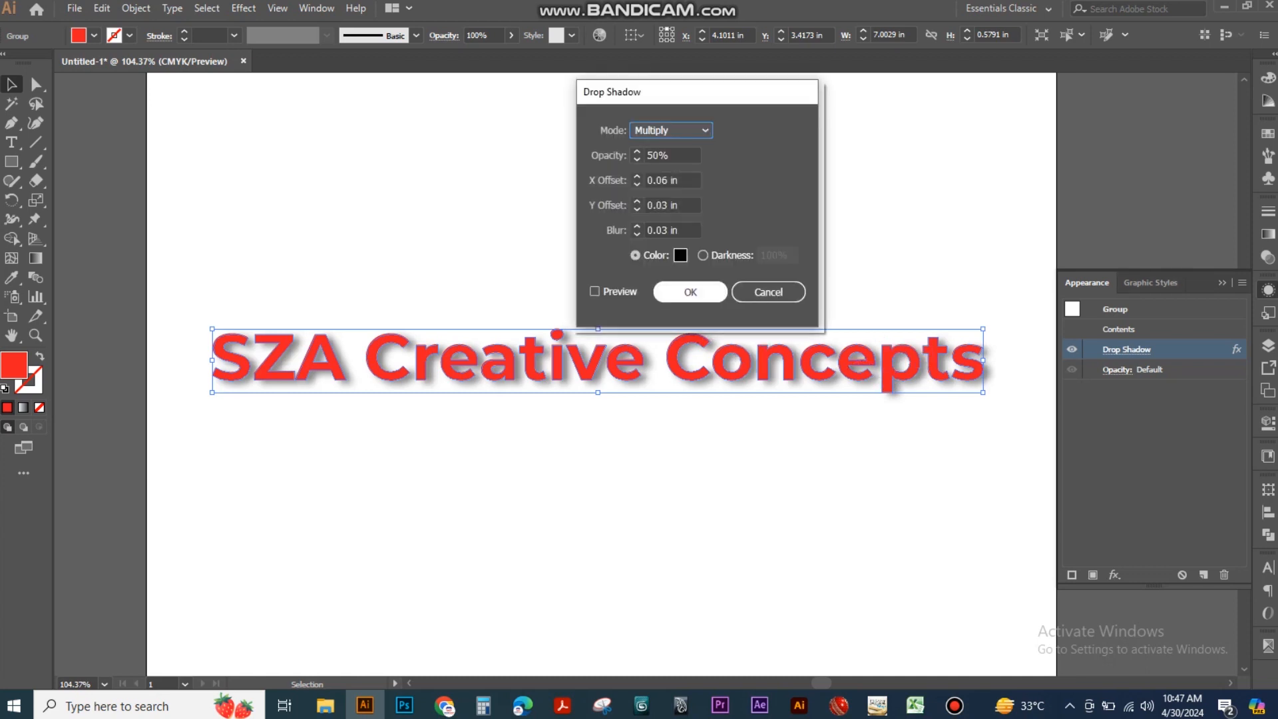
{"action": "left_click", "coordinate": [594, 292]}
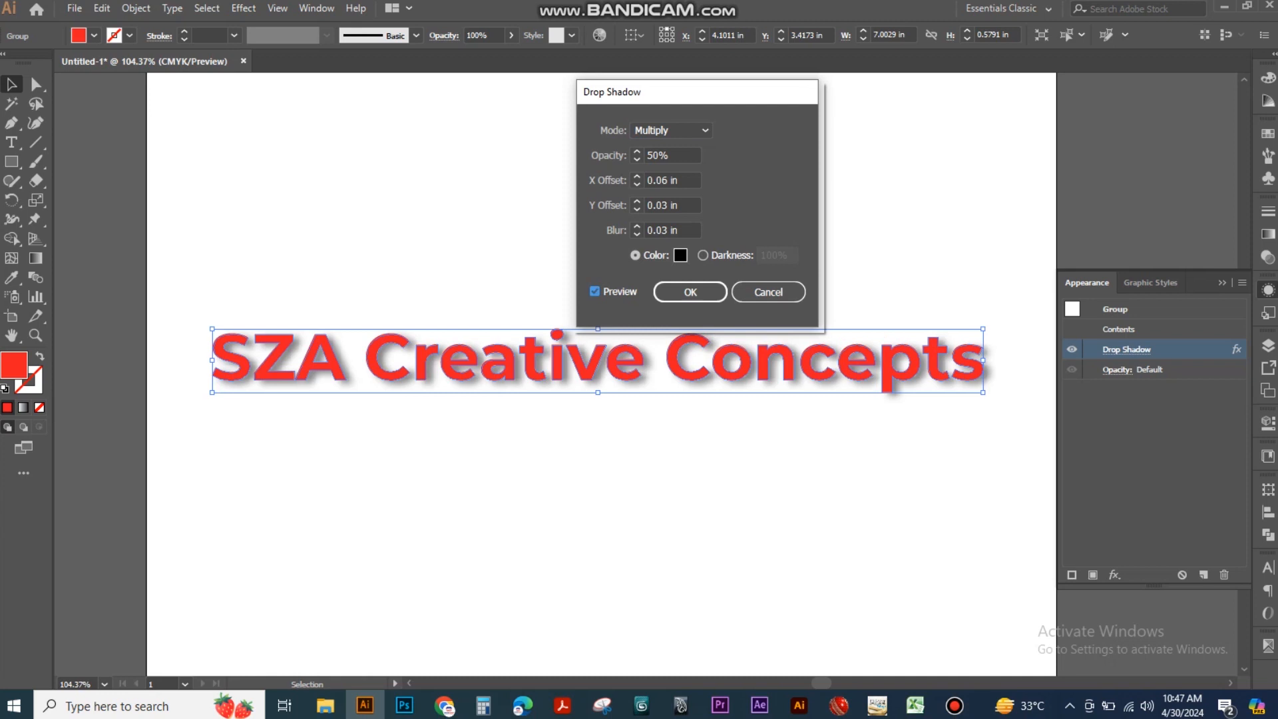
{"action": "left_click", "coordinate": [769, 292]}
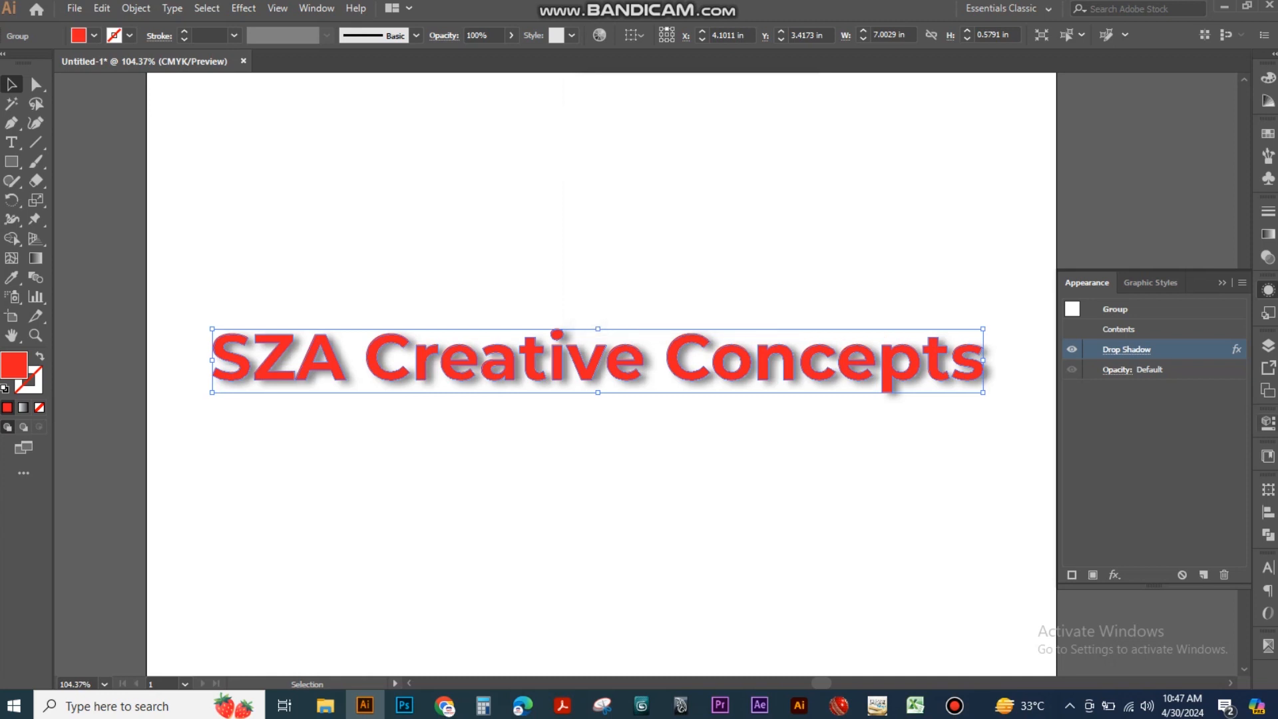
- Try an opacity of 40% for the existing drop shadow with the preview on
{"action": "left_click", "coordinate": [1127, 350]}
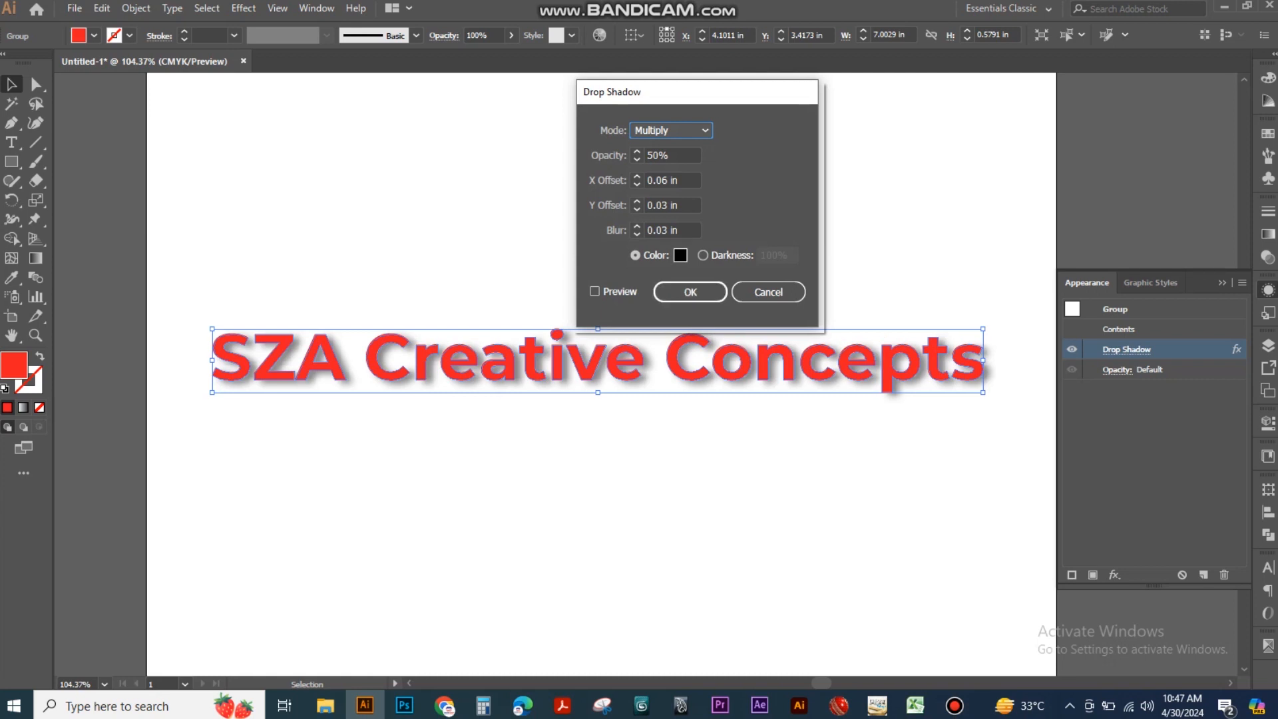
{"action": "key", "text": "Tab"}
{"action": "type", "text": "40"}
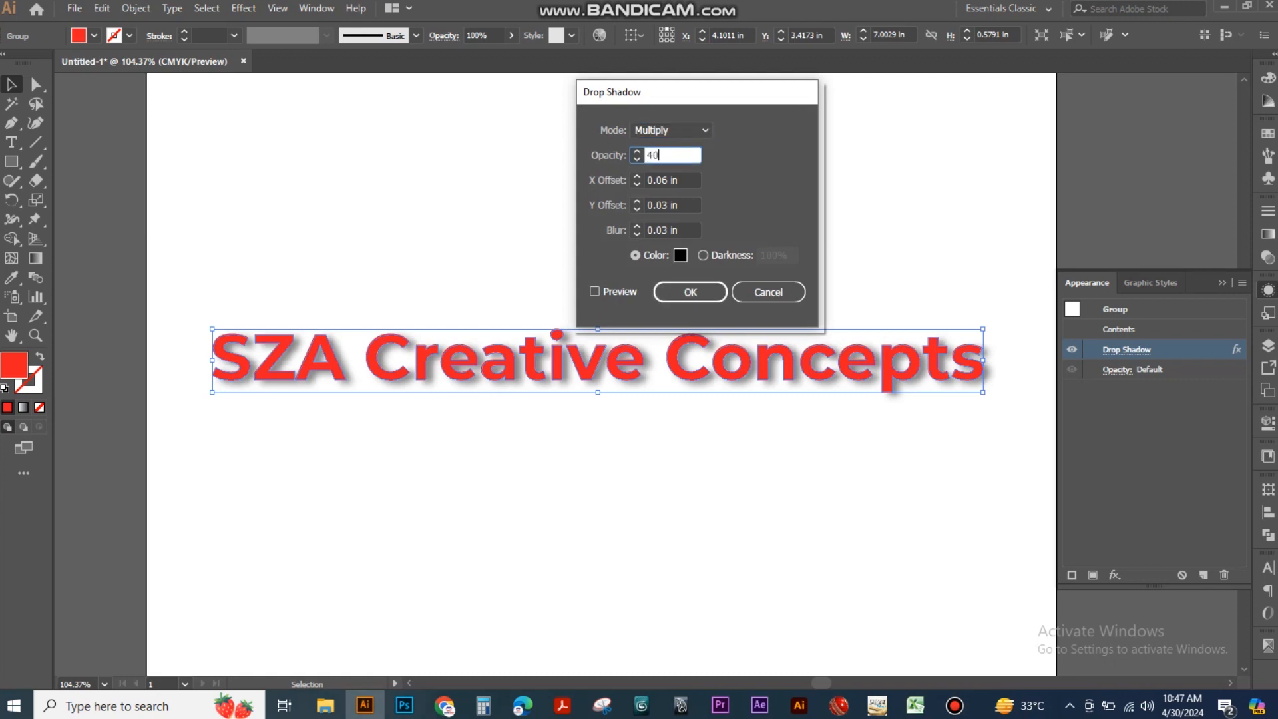
{"action": "key", "text": "Tab"}
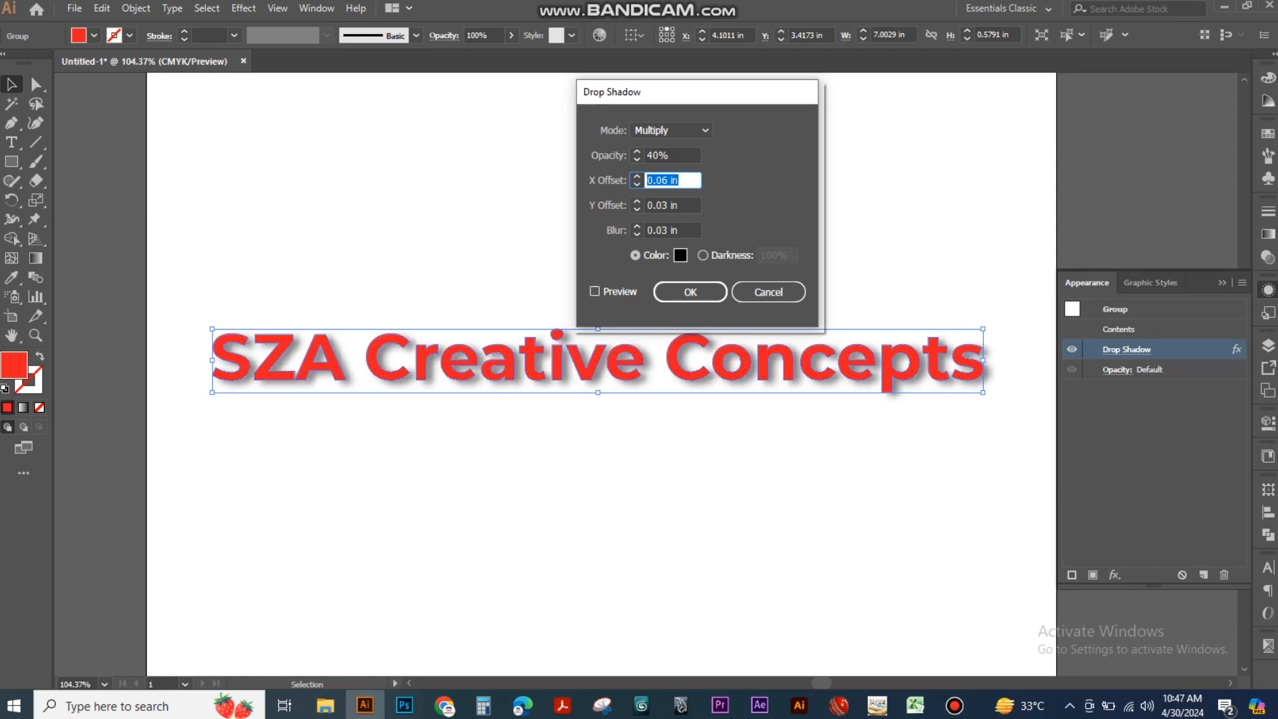
{"action": "left_click", "coordinate": [596, 292]}
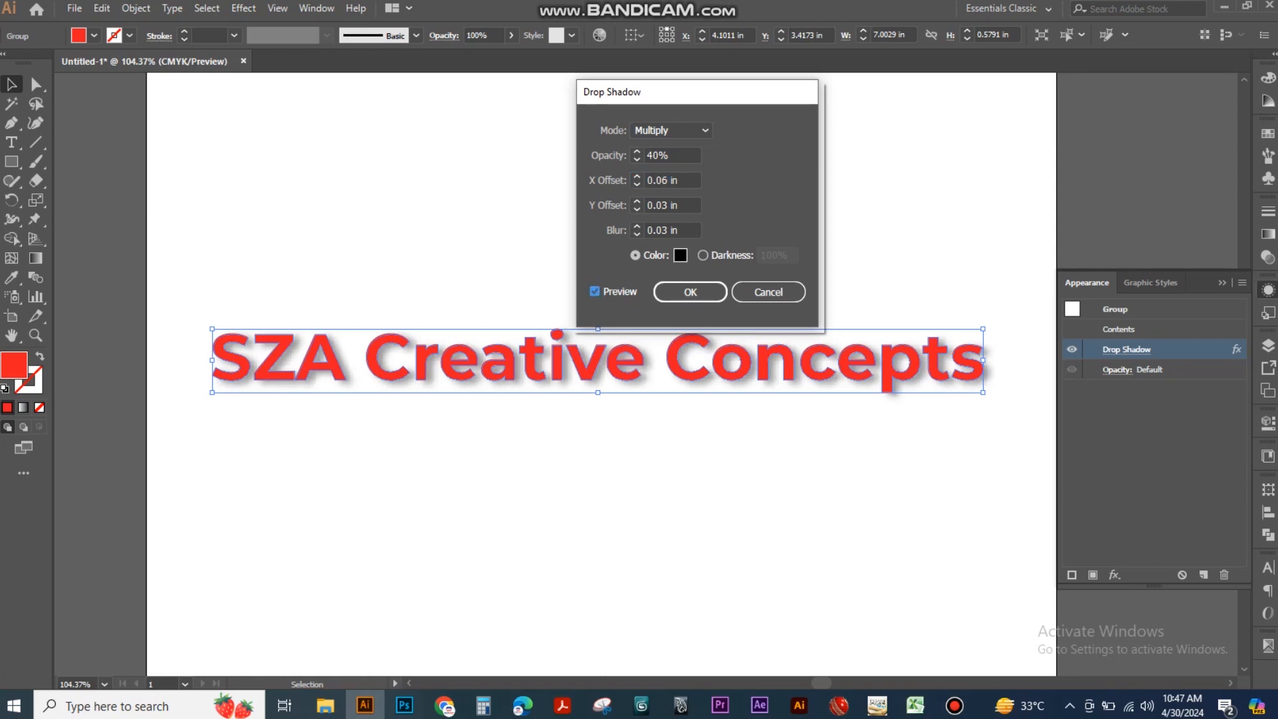
{"action": "double_click", "coordinate": [659, 155]}
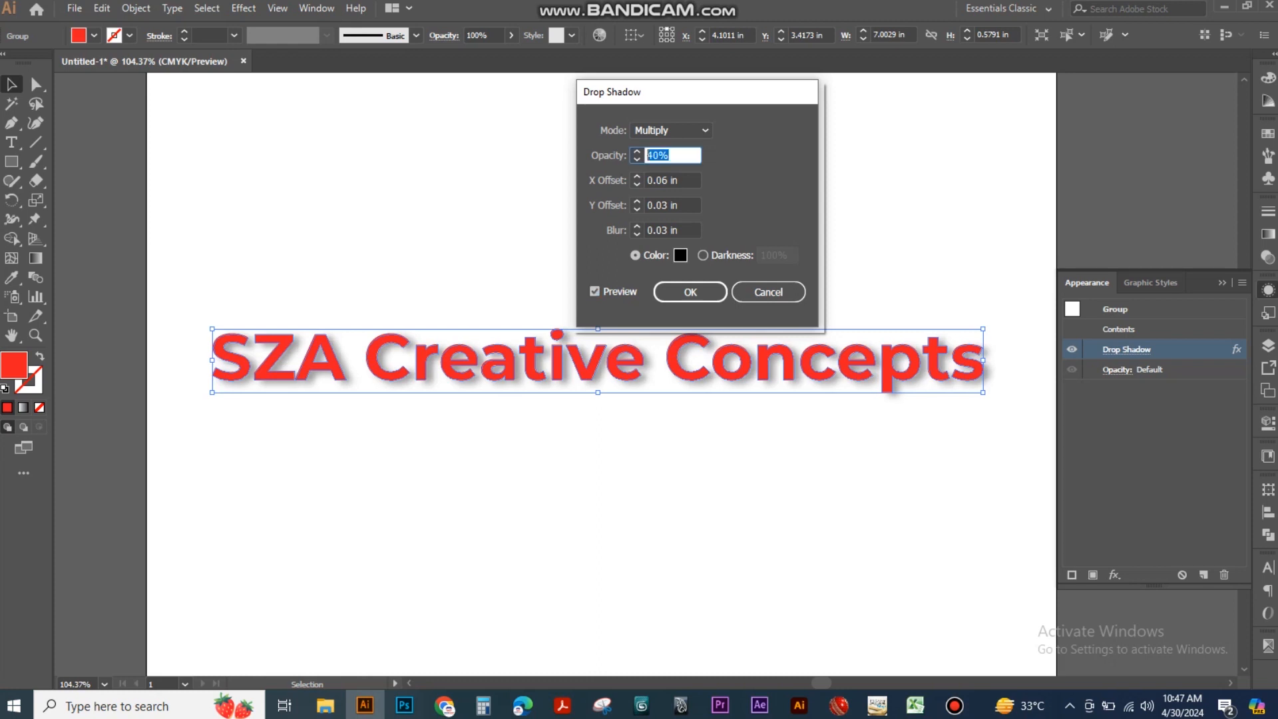
{"action": "left_click", "coordinate": [769, 292]}
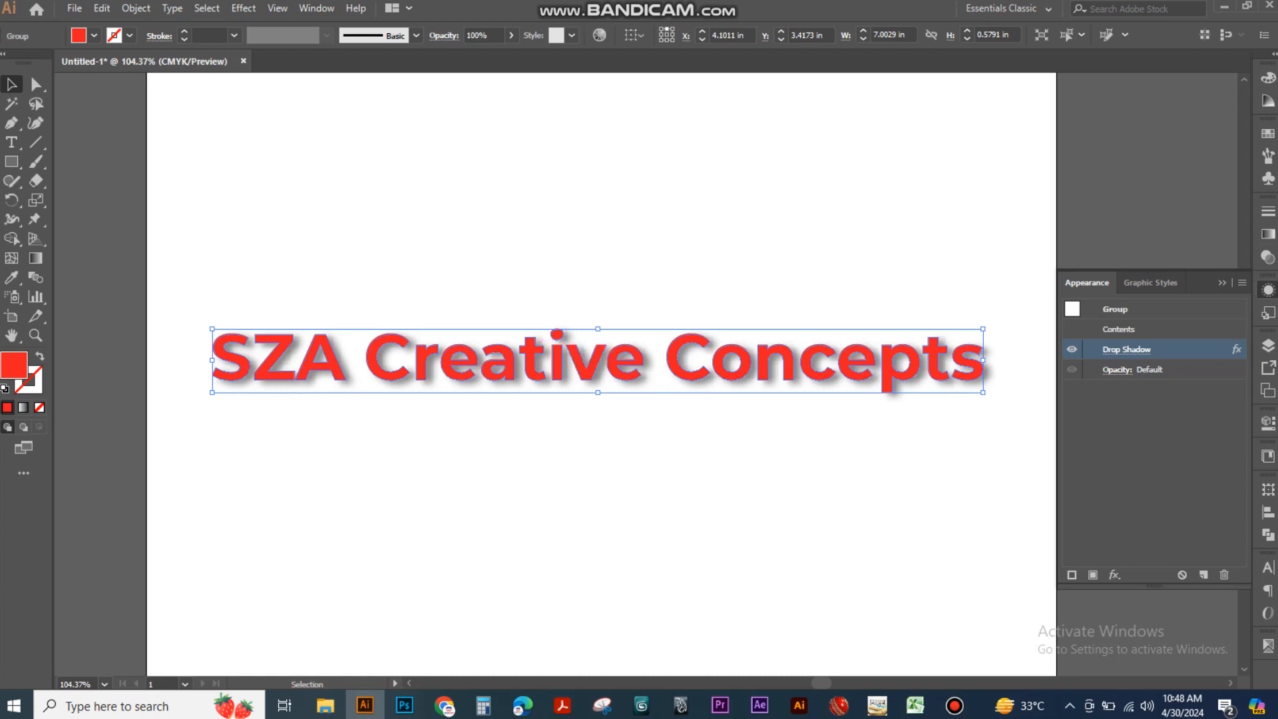
{"action": "left_click", "coordinate": [316, 8]}
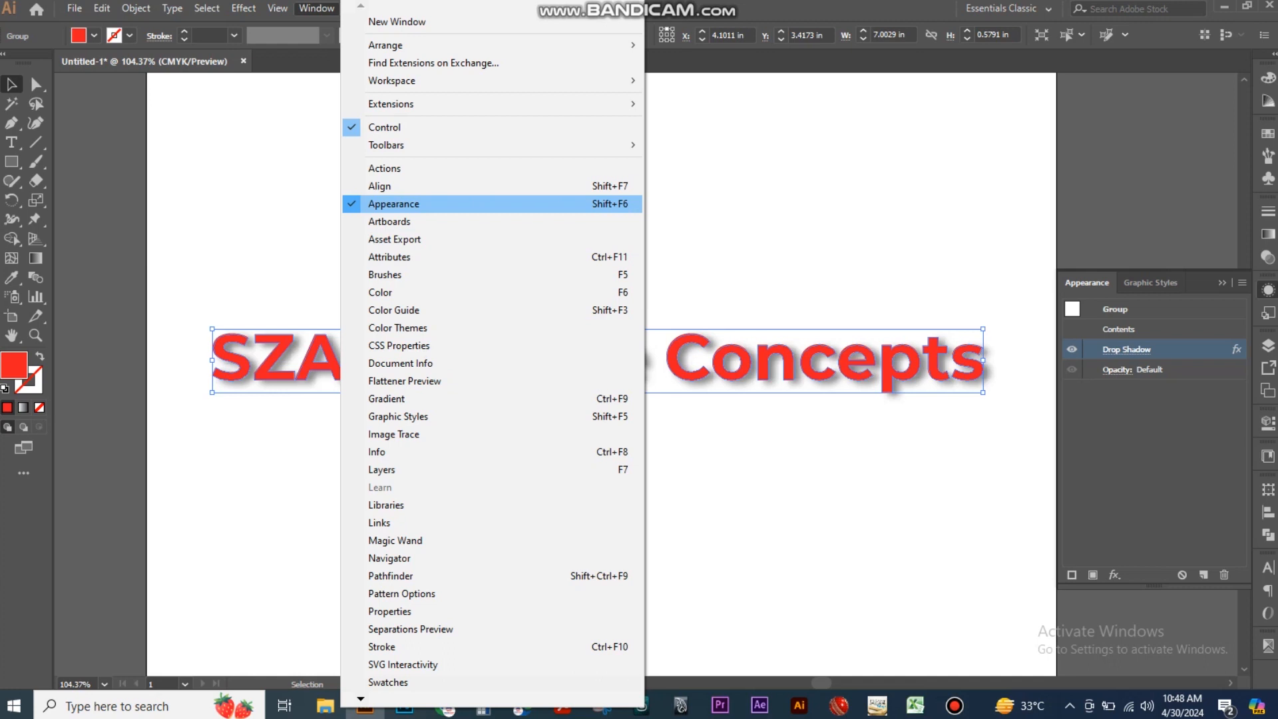
{"action": "left_click", "coordinate": [280, 213]}
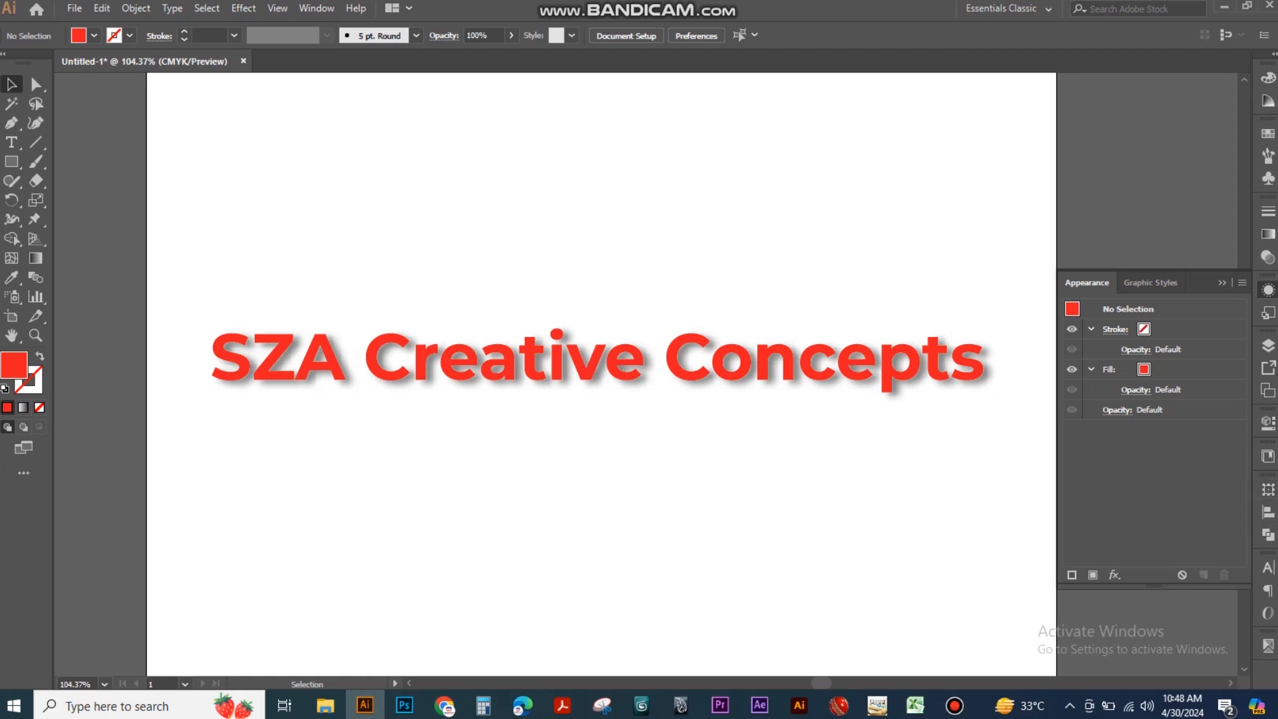
- Delete the Drop Shadow effect from the lettering's appearance and put the appearance attributes away
{"action": "left_click", "coordinate": [531, 347]}
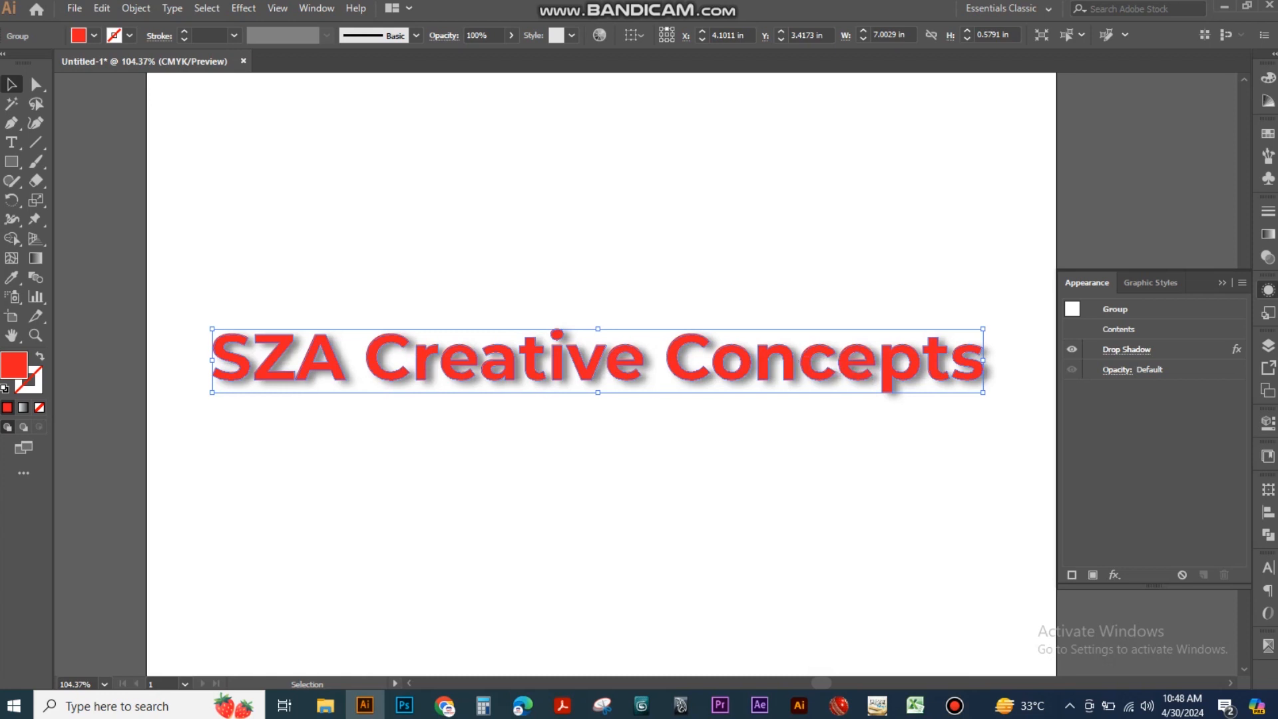
{"action": "left_click", "coordinate": [559, 460]}
{"action": "left_click", "coordinate": [557, 362]}
{"action": "left_click", "coordinate": [1126, 349]}
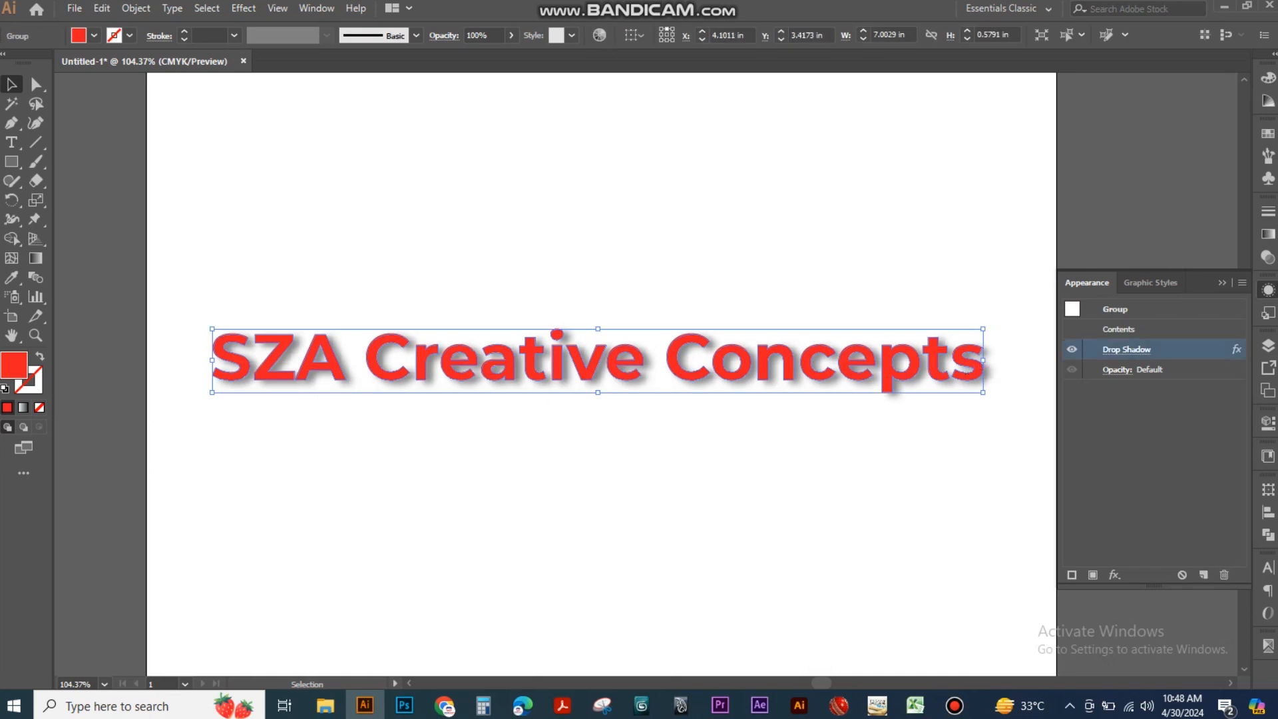
{"action": "left_click", "coordinate": [1223, 575]}
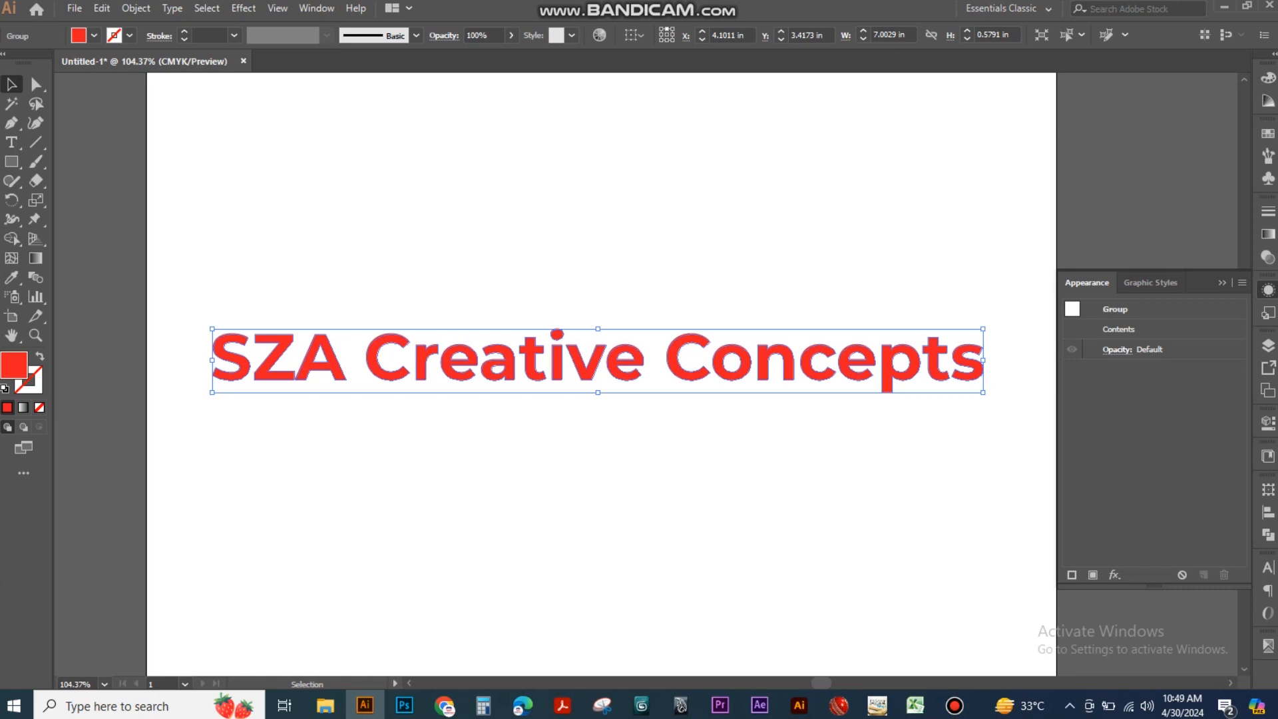
{"action": "left_click", "coordinate": [1268, 291]}
- Start a Stylize Inner Glow effect on the lettering with its preview on
{"action": "left_click", "coordinate": [625, 372]}
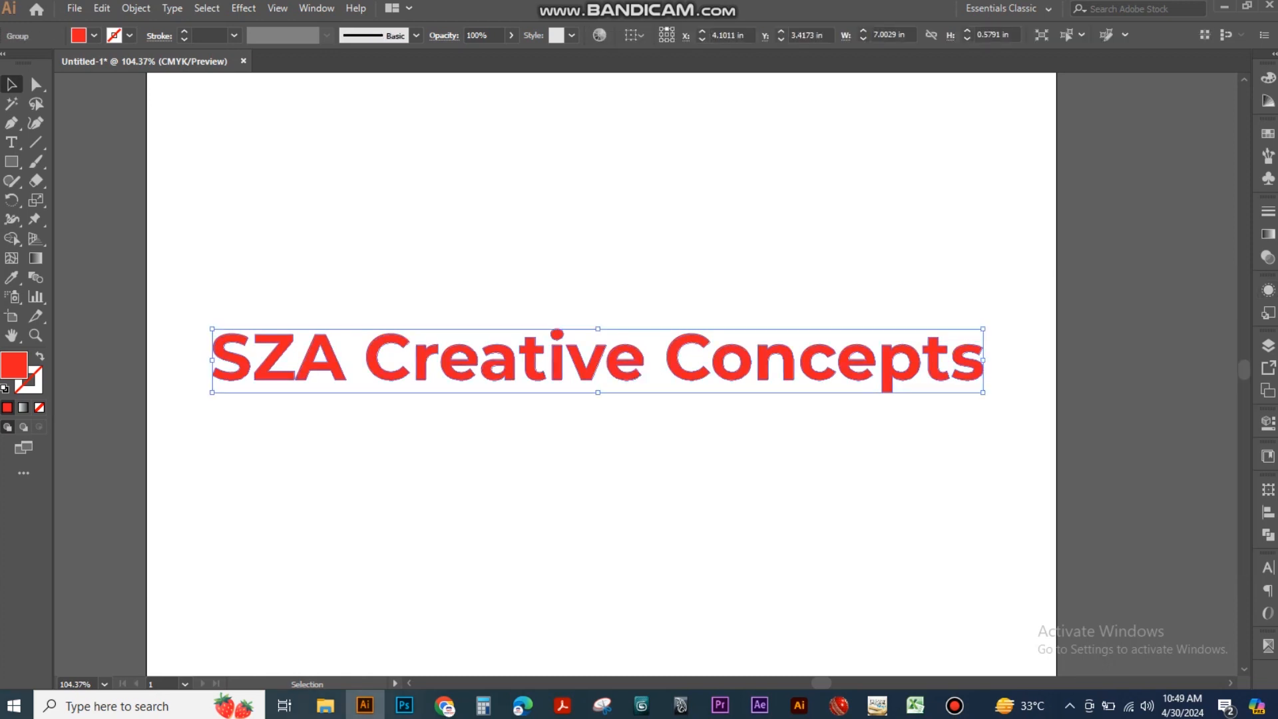
{"action": "left_click", "coordinate": [244, 8]}
{"action": "mouse_move", "coordinate": [267, 190]}
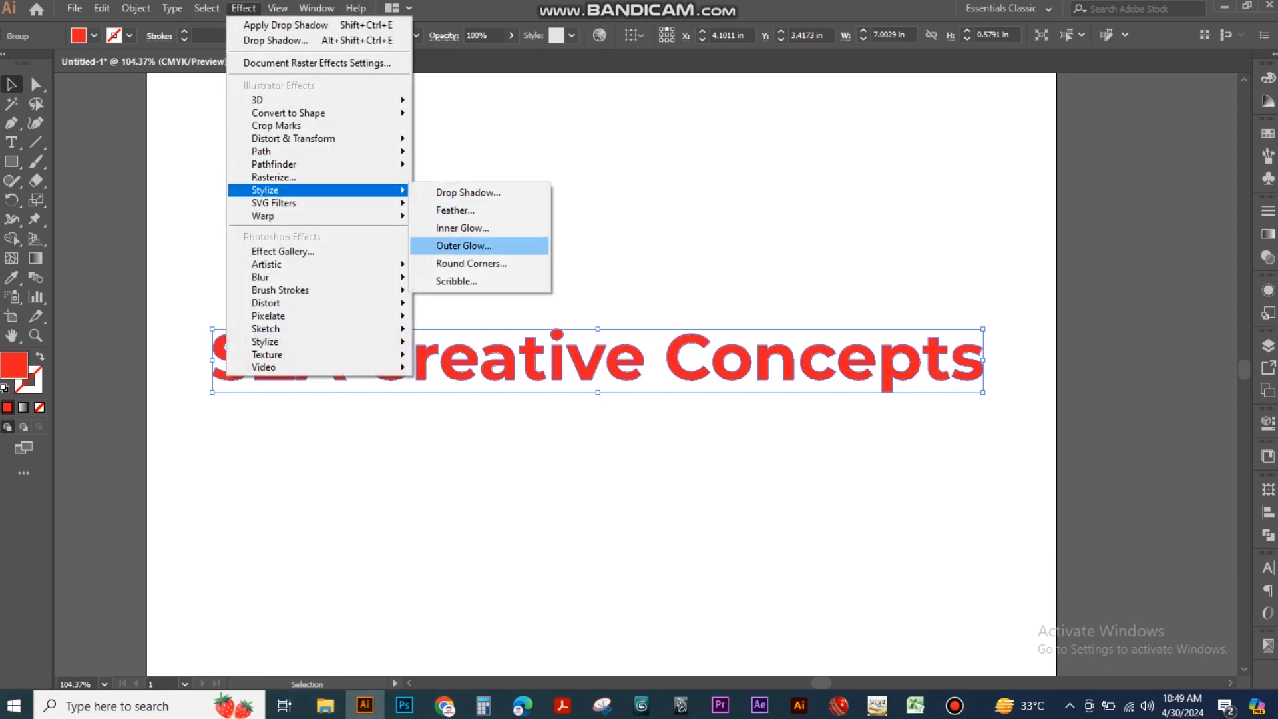
{"action": "left_click", "coordinate": [462, 227]}
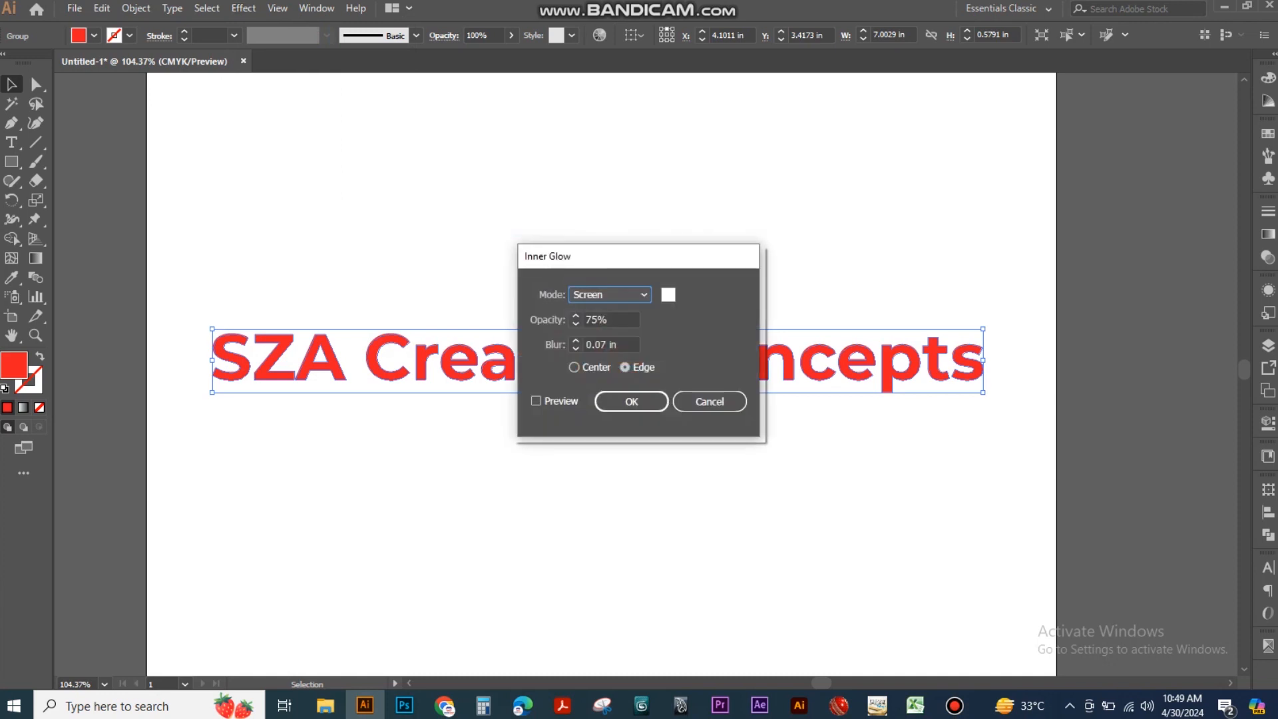
{"action": "left_click", "coordinate": [536, 401]}
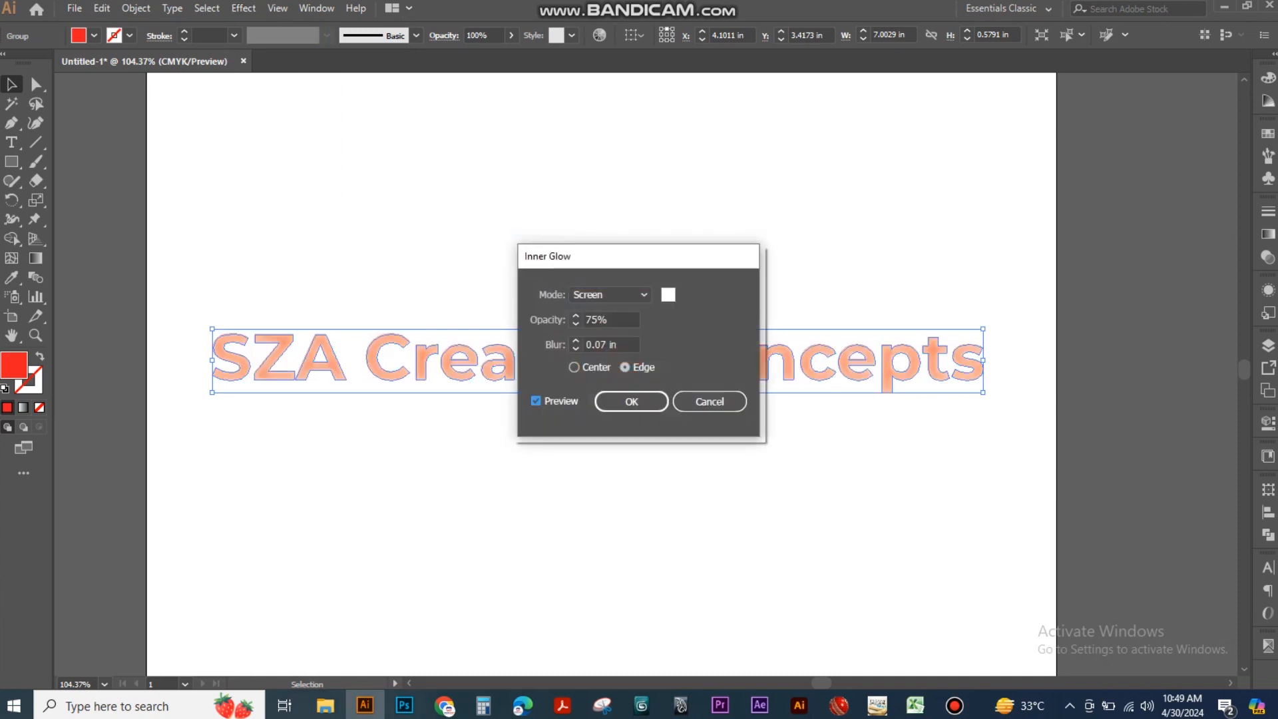
- Try the inner glow from the center with blur values of 0 in and 0.1 in
{"action": "left_click", "coordinate": [574, 367]}
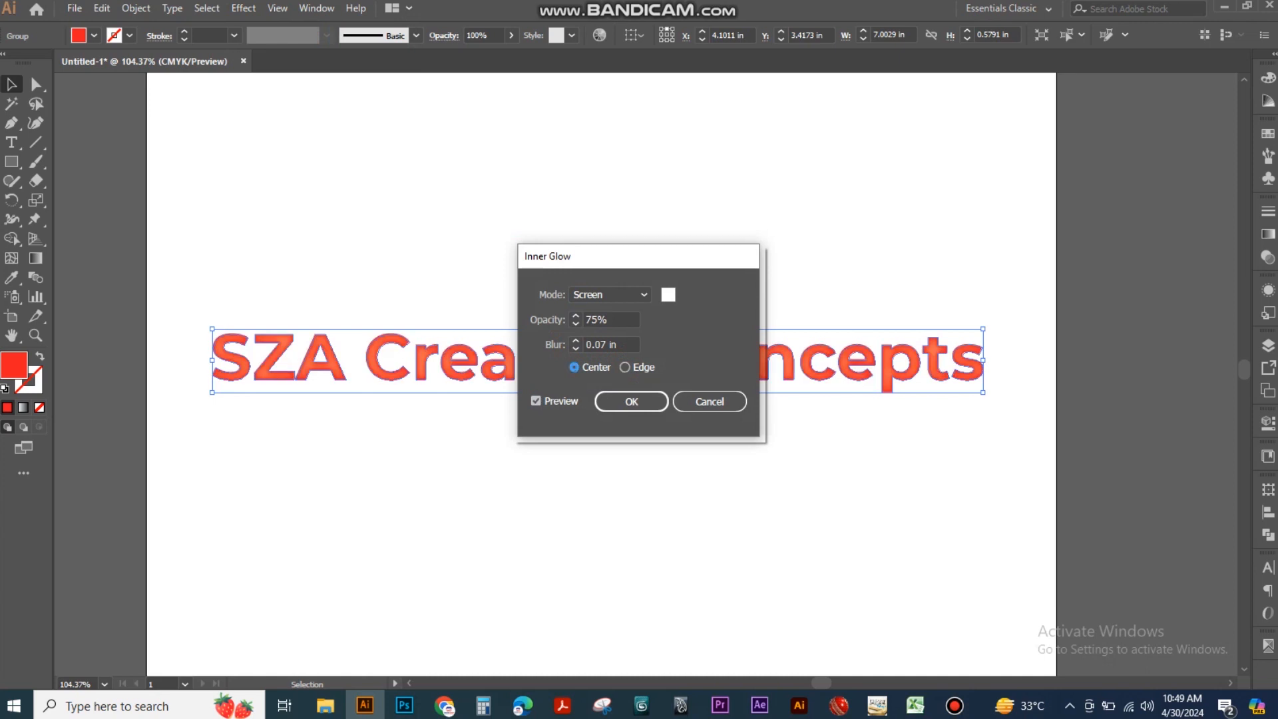
{"action": "left_click_drag", "start_coordinate": [621, 344], "coordinate": [601, 344]}
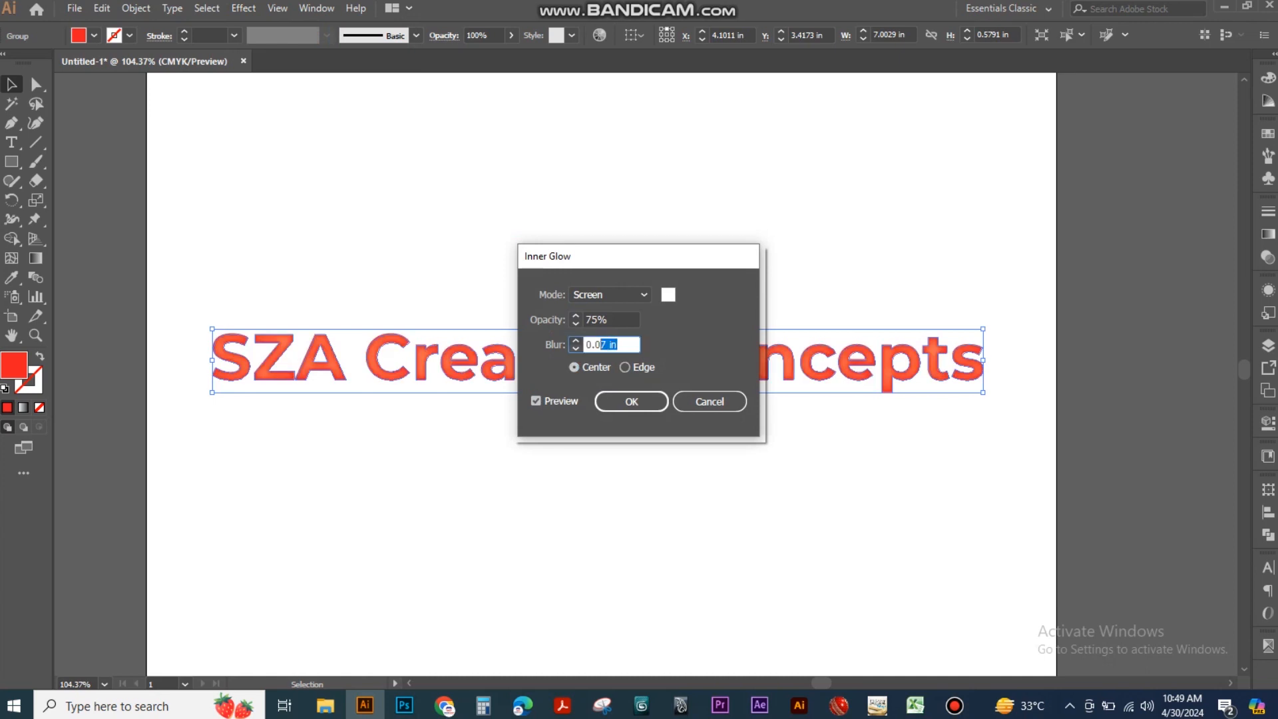
{"action": "left_click", "coordinate": [576, 349]}
{"action": "left_click", "coordinate": [575, 349]}
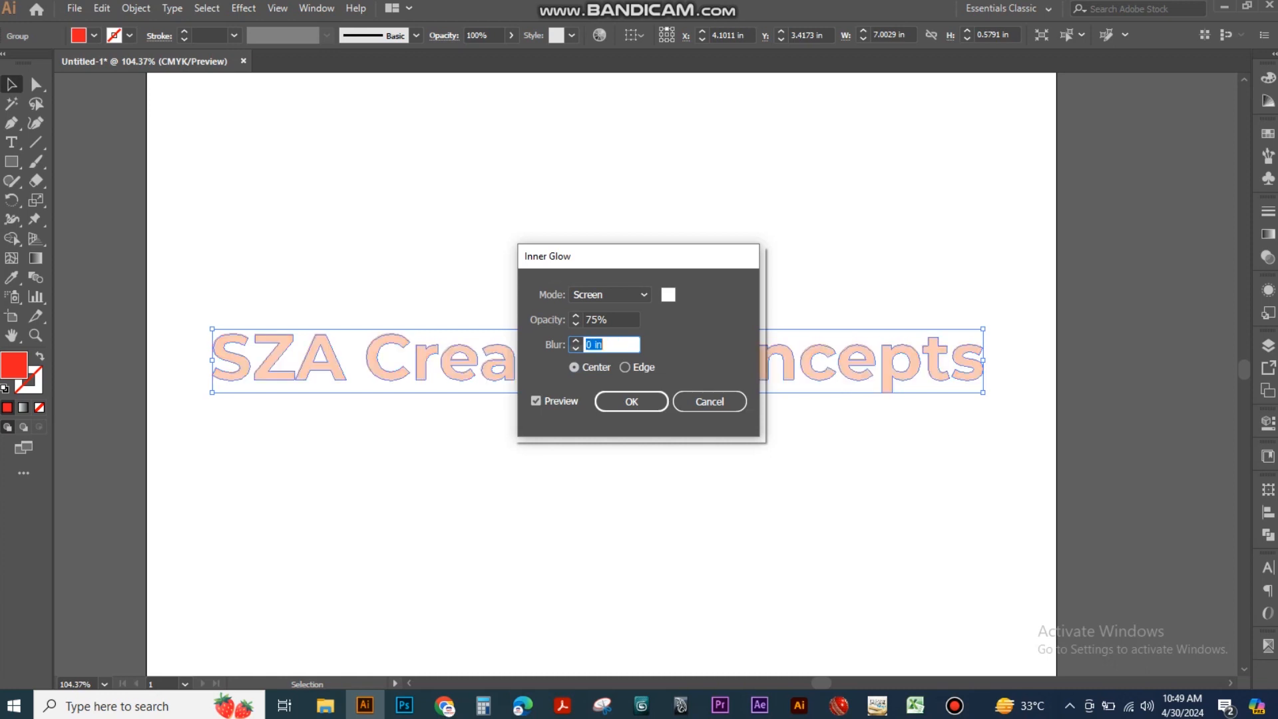
{"action": "key", "text": "Up"}
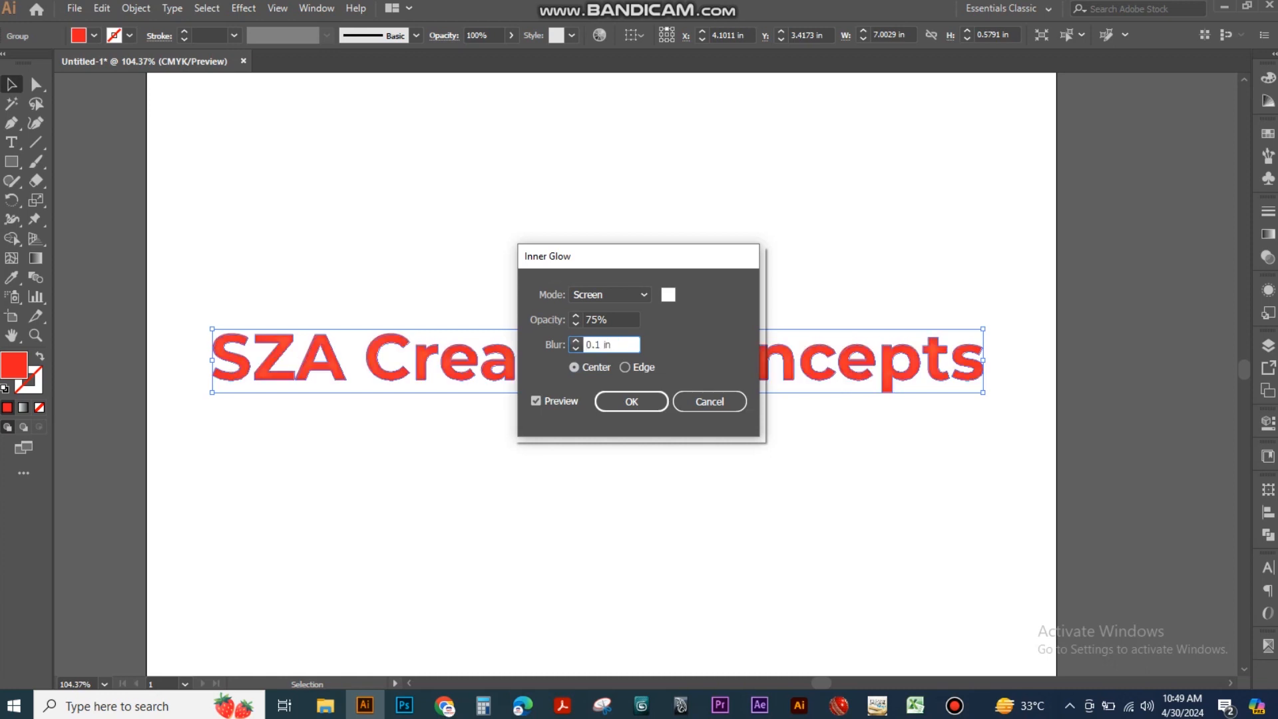
- Set the inner glow's blur to 0.03 in
{"action": "left_click_drag", "start_coordinate": [611, 345], "coordinate": [579, 346]}
{"action": "type", "text": "0.03"}
{"action": "key", "text": "Tab"}
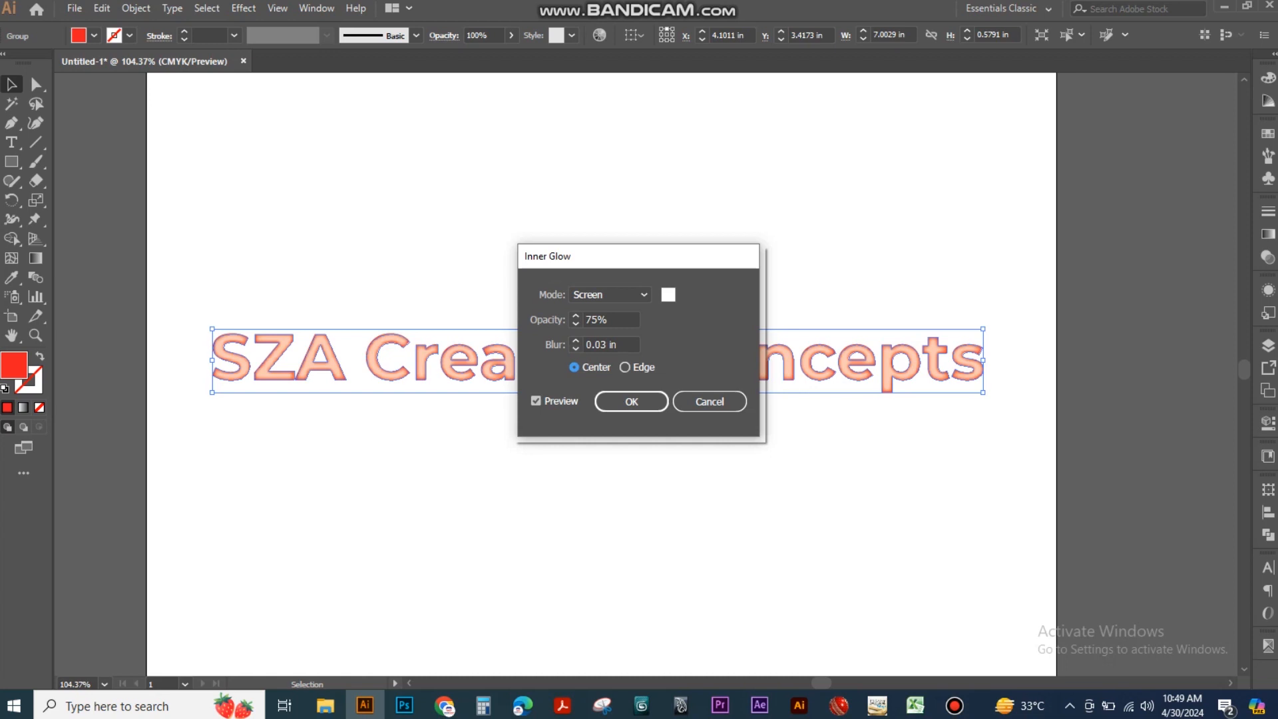
- Try the Normal blend mode for the inner glow and return it to Screen
{"action": "left_click", "coordinate": [609, 295]}
{"action": "left_click", "coordinate": [608, 312]}
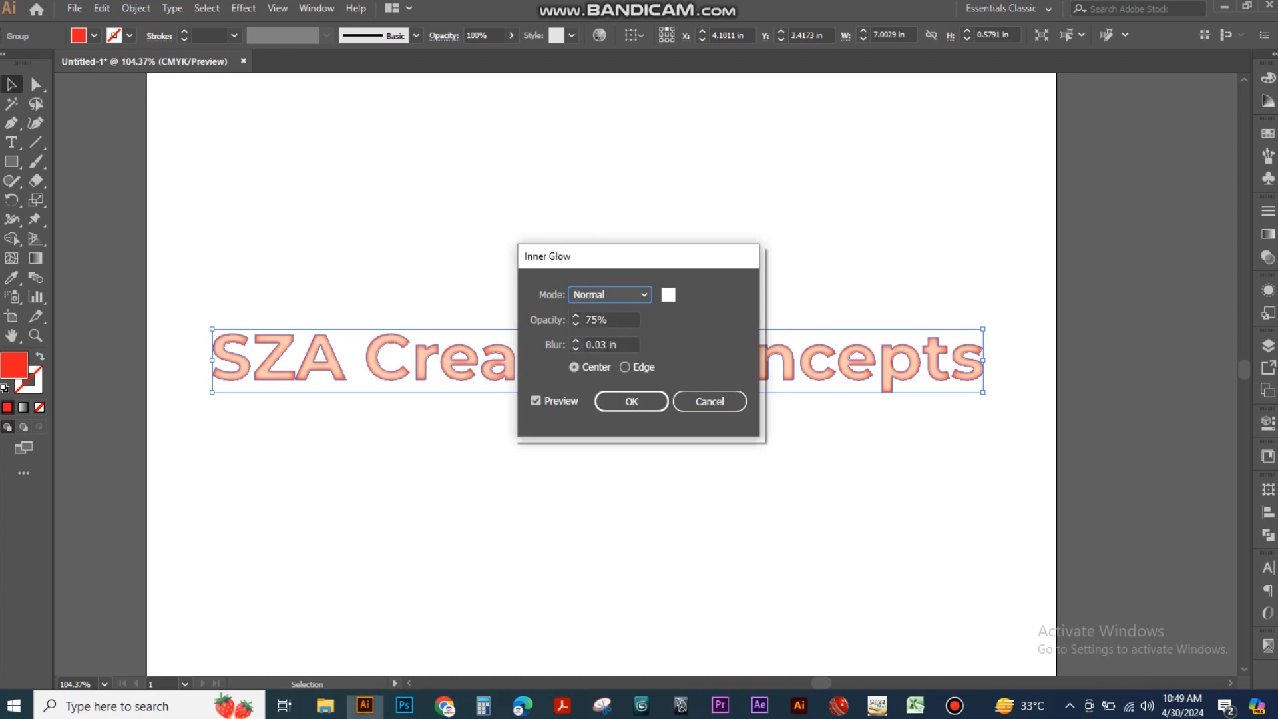
{"action": "left_click", "coordinate": [610, 295]}
{"action": "left_click", "coordinate": [607, 352]}
- Compare the inner glow's Center and Edge options and set it to Edge
{"action": "left_click", "coordinate": [624, 367]}
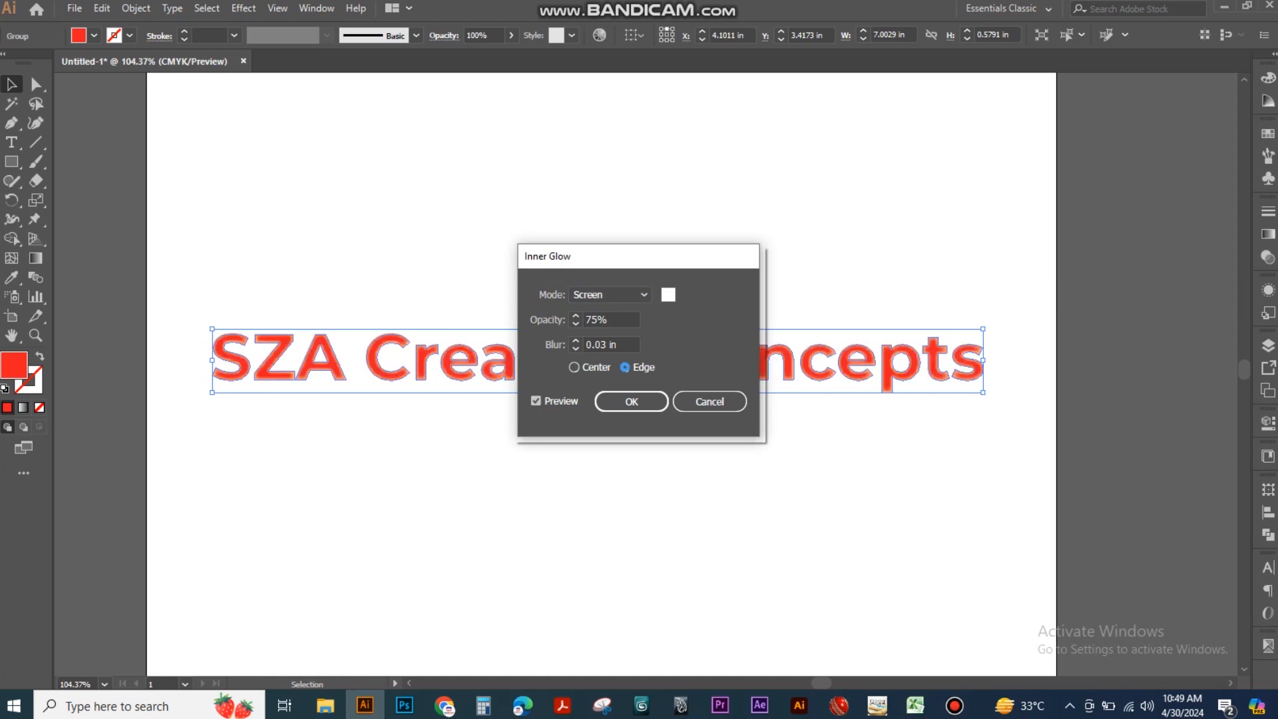
{"action": "left_click", "coordinate": [574, 367]}
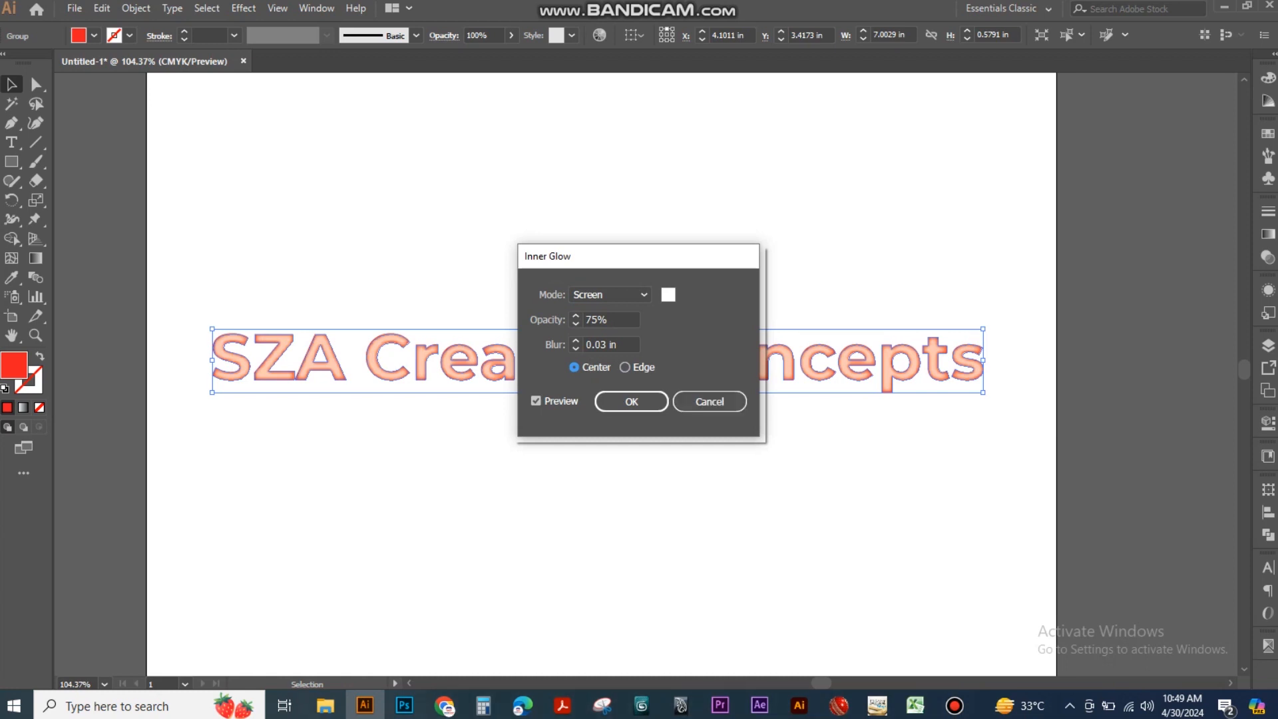
{"action": "left_click", "coordinate": [625, 367]}
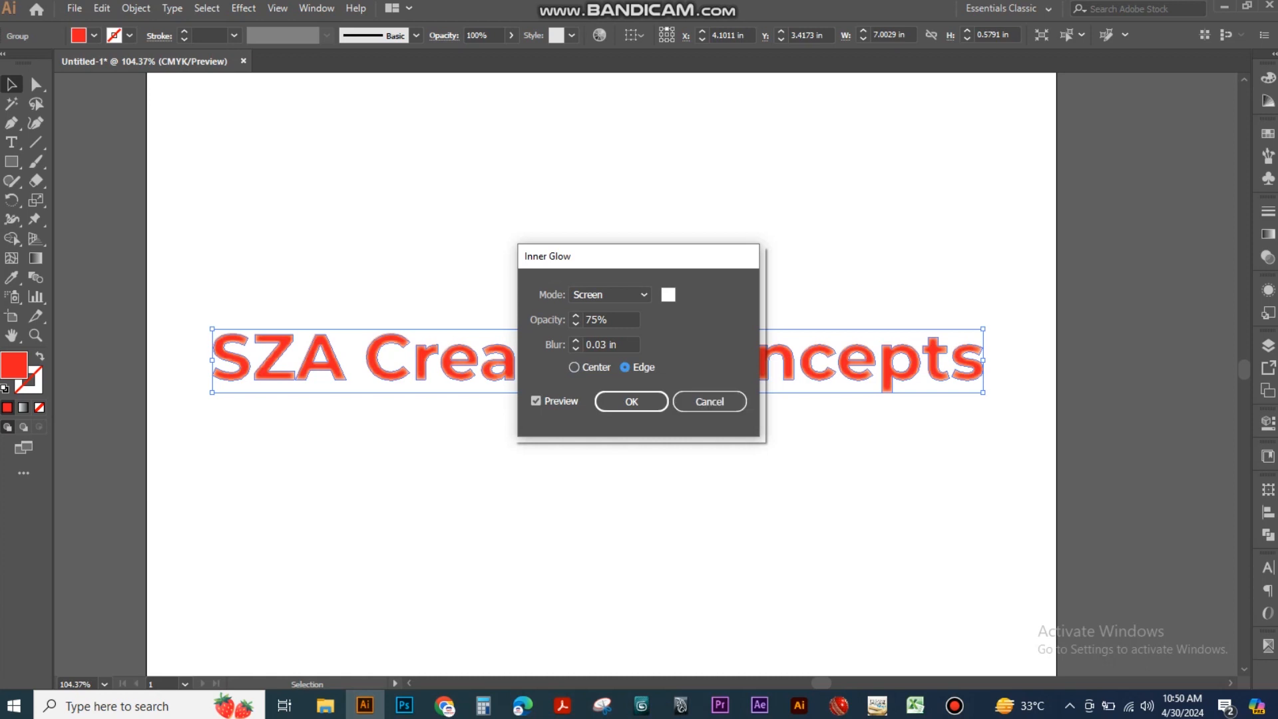
- Discard the inner glow, preview an Outer Glow on the lettering and move its settings clear of the artwork
{"action": "left_click", "coordinate": [709, 401]}
{"action": "left_click", "coordinate": [244, 8]}
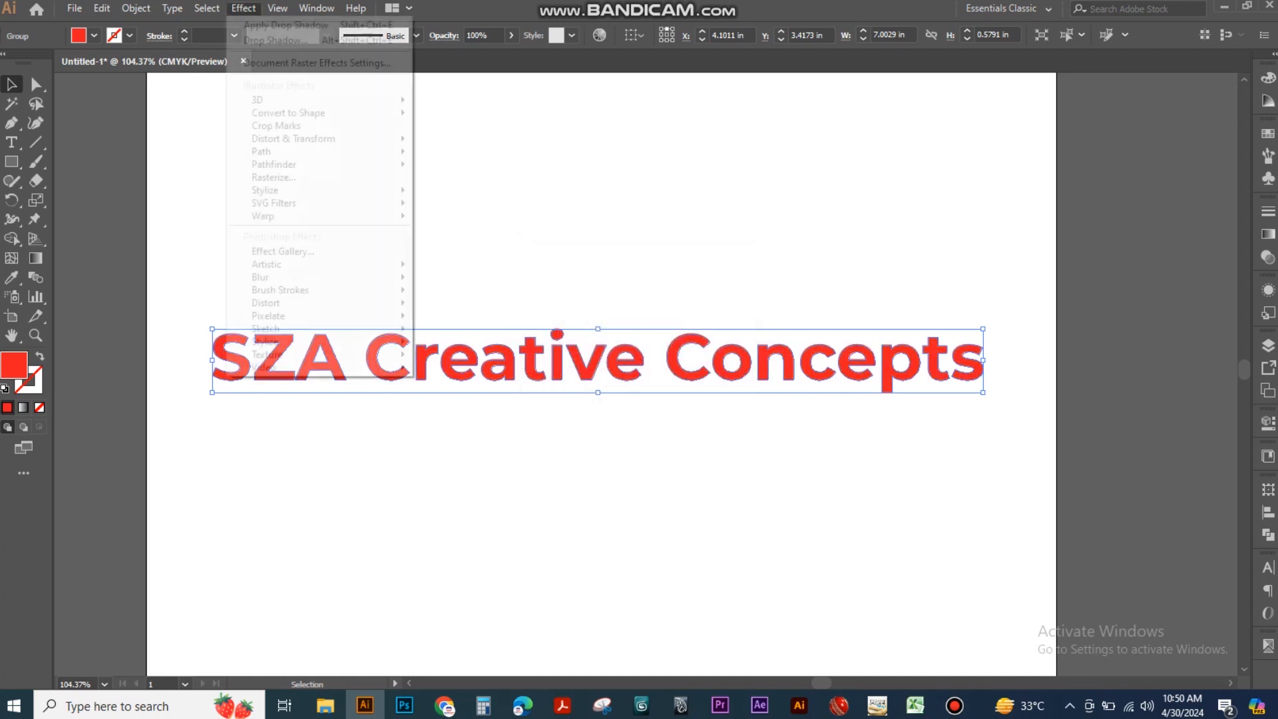
{"action": "mouse_move", "coordinate": [332, 190]}
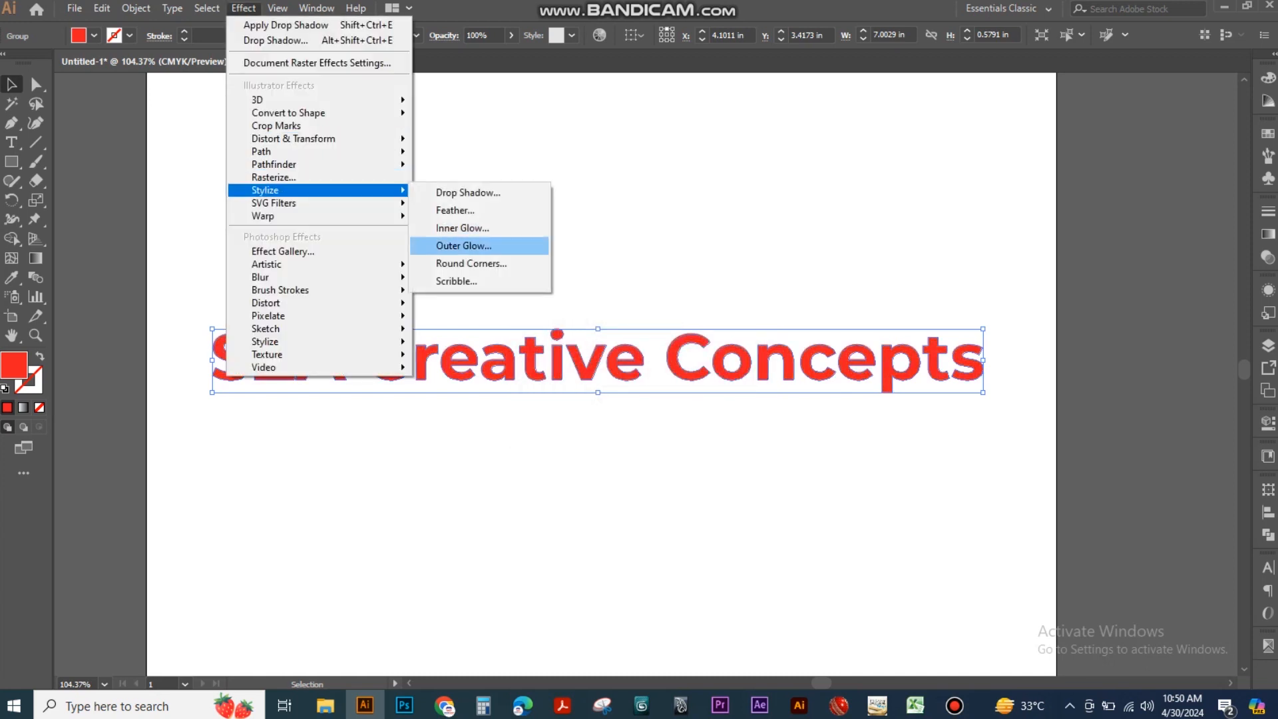
{"action": "left_click", "coordinate": [464, 246]}
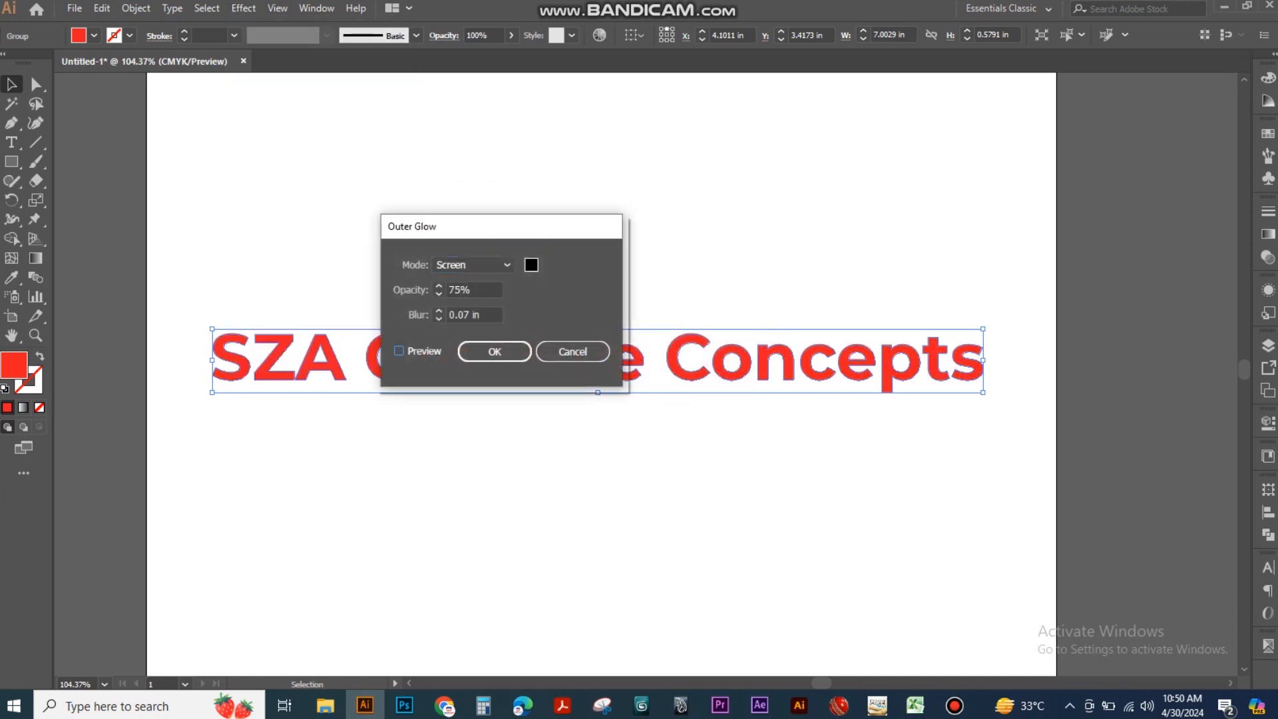
{"action": "left_click", "coordinate": [399, 351]}
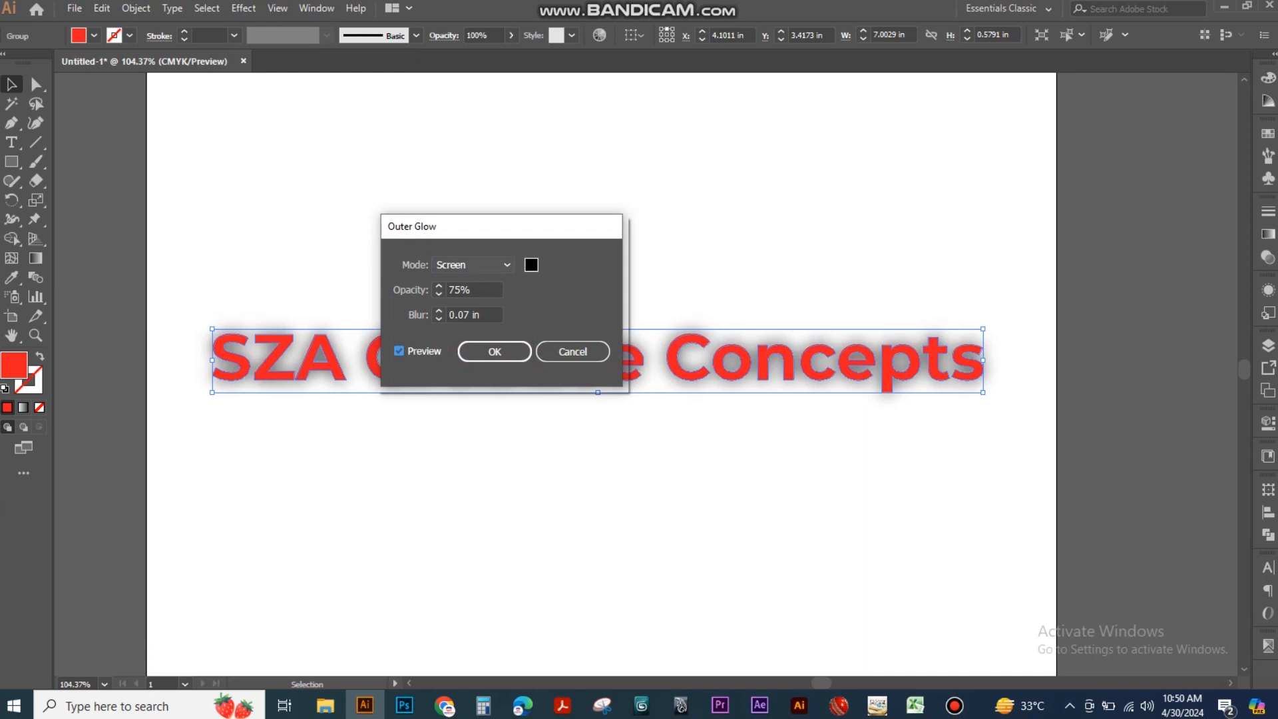
{"action": "left_click_drag", "start_coordinate": [510, 232], "coordinate": [699, 153]}
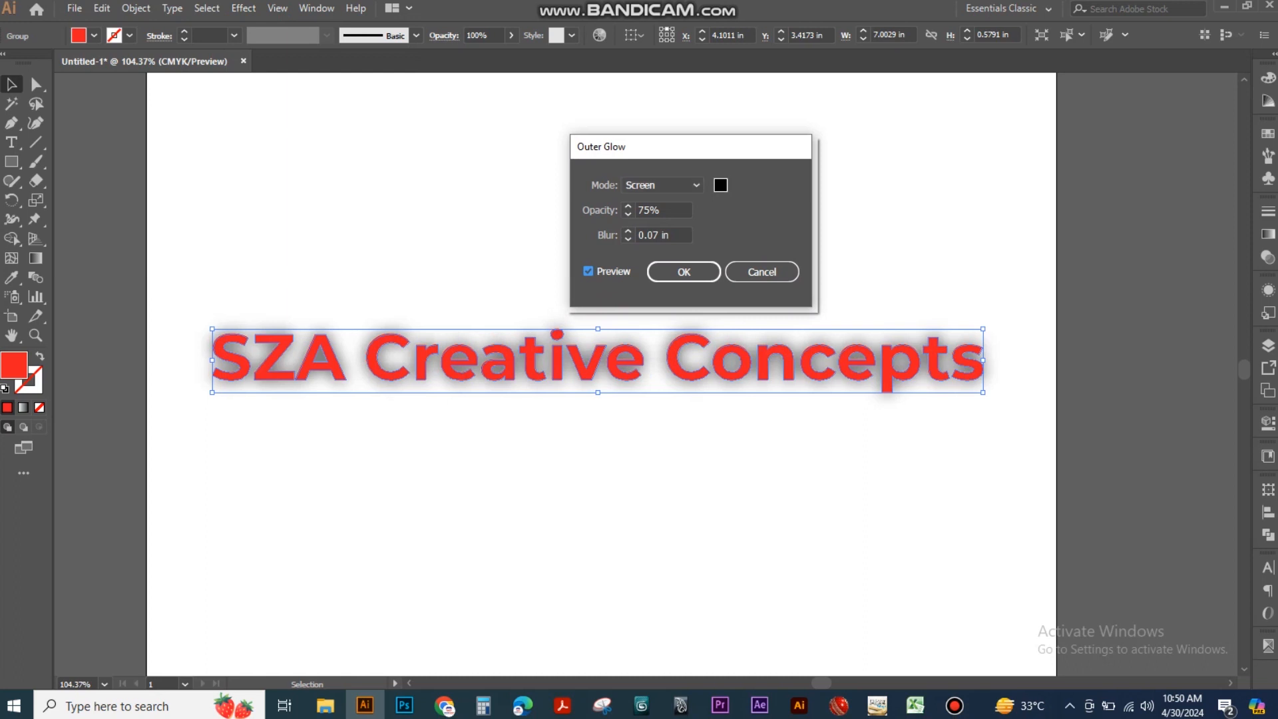
- Open the outer glow's color choice, dismiss it and cancel the Outer Glow effect
{"action": "left_click_drag", "start_coordinate": [675, 235], "coordinate": [653, 236]}
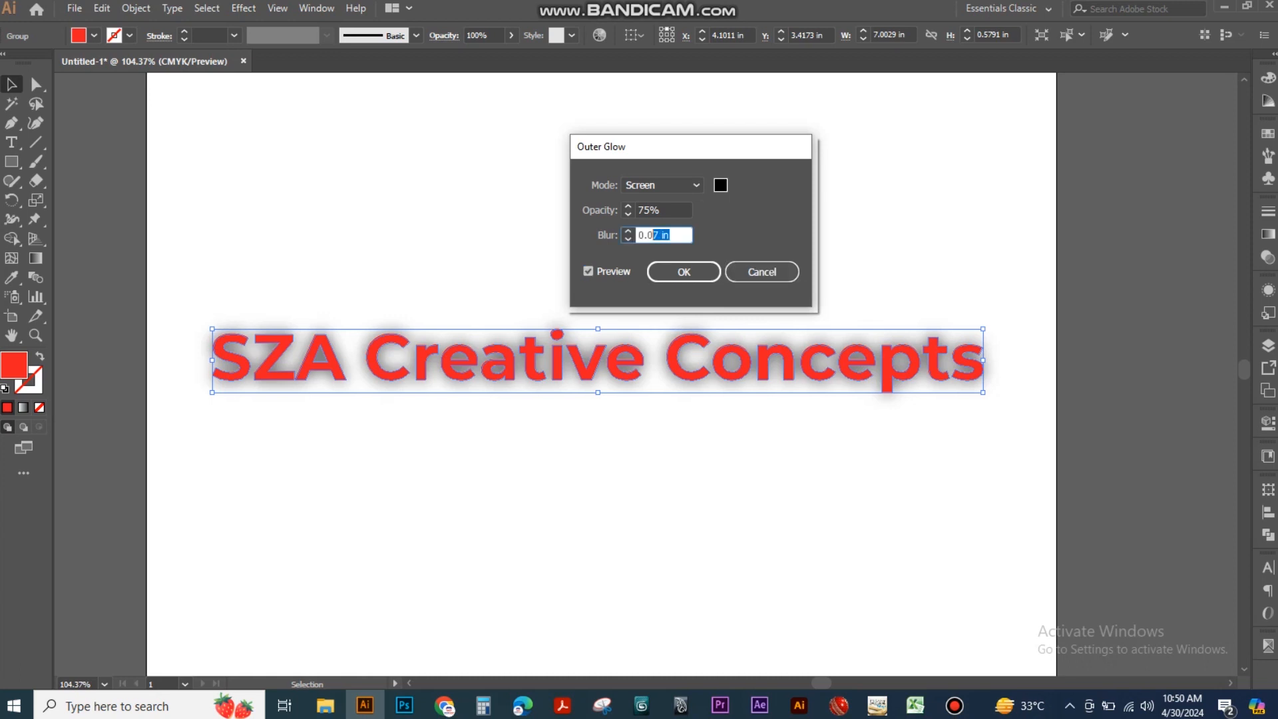
{"action": "left_click", "coordinate": [721, 185]}
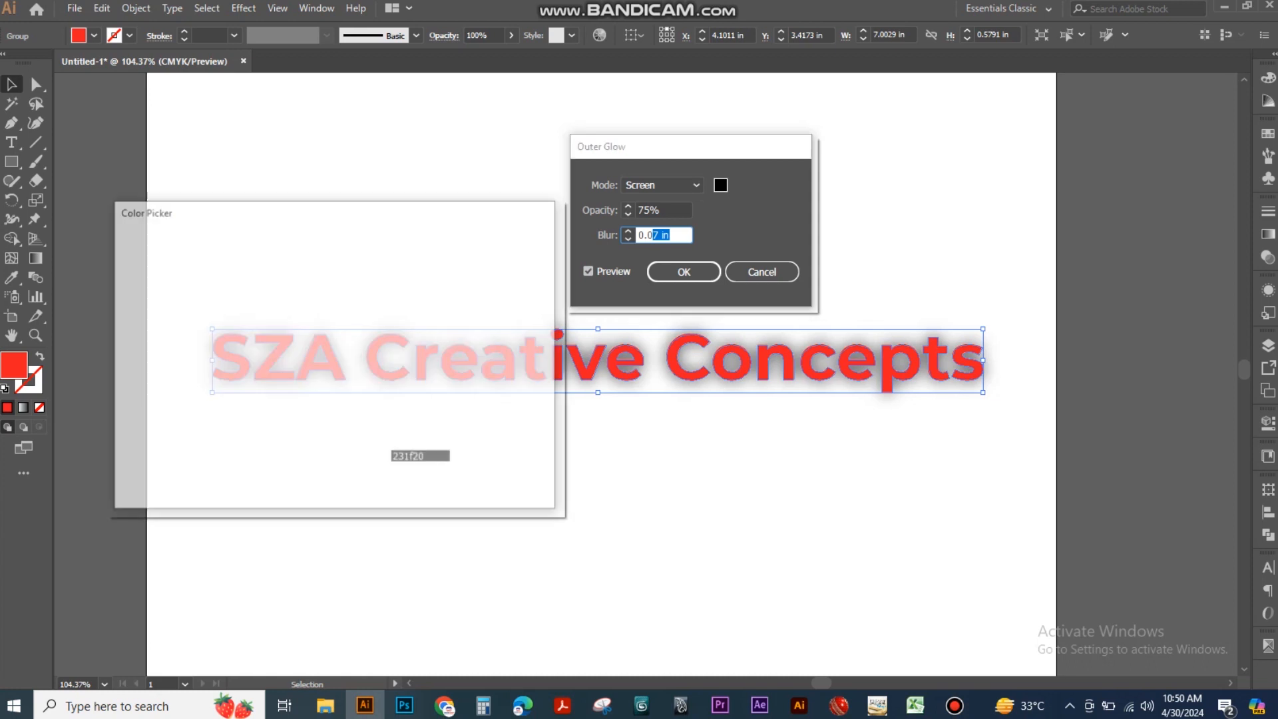
{"action": "left_click", "coordinate": [505, 287]}
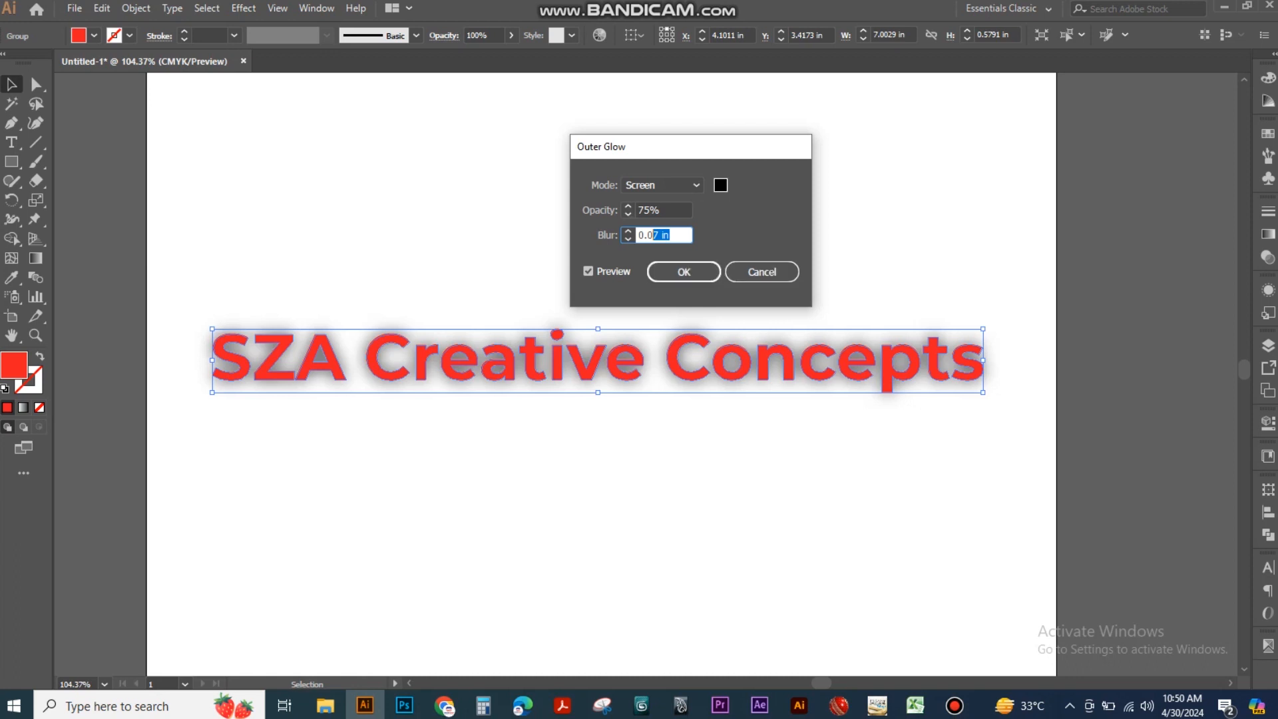
{"action": "left_click", "coordinate": [762, 272]}
{"action": "left_click", "coordinate": [765, 266]}
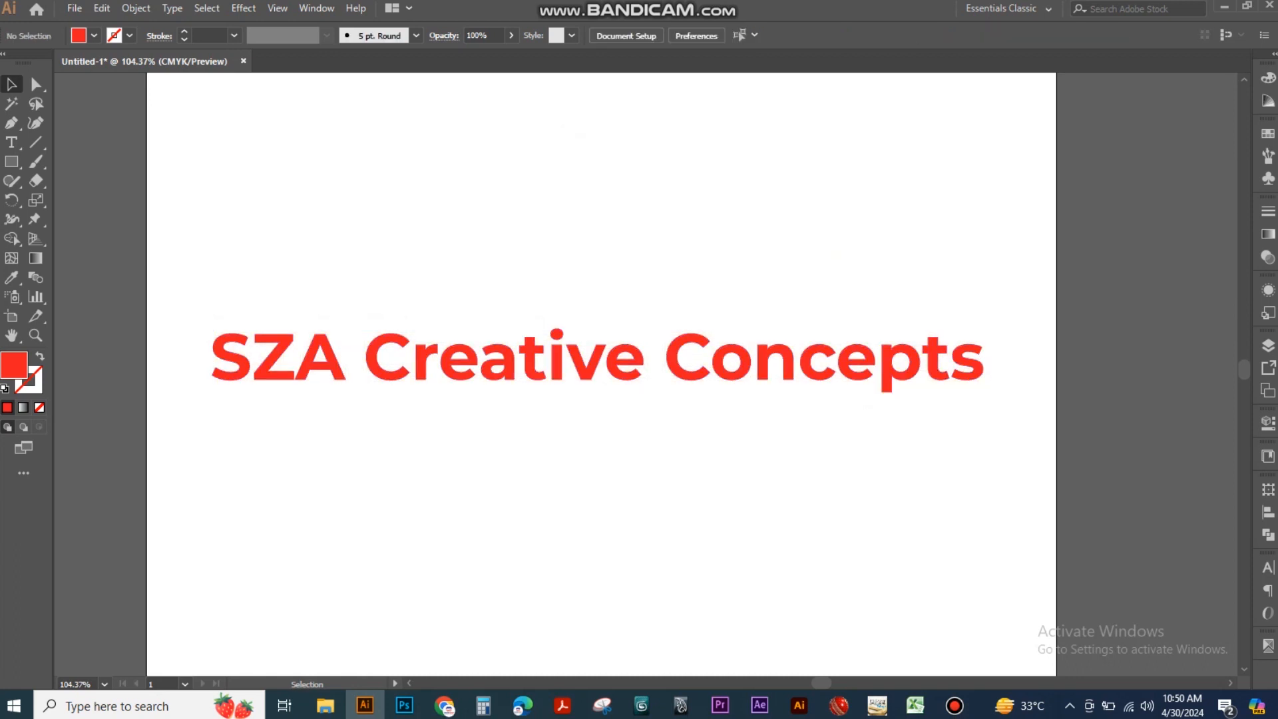
- Preview the Round Corners effect on the lettering with a 0.139 in radius and cancel it
{"action": "left_click", "coordinate": [386, 354]}
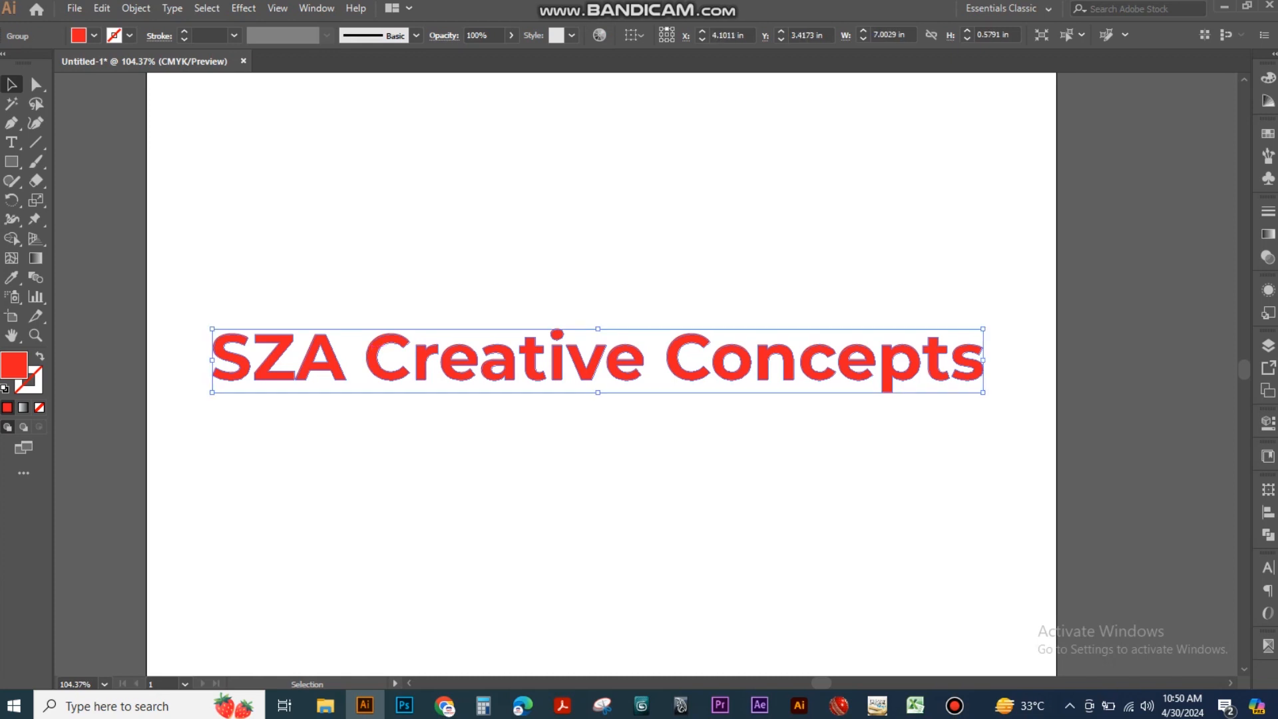
{"action": "left_click", "coordinate": [243, 8]}
{"action": "mouse_move", "coordinate": [265, 190]}
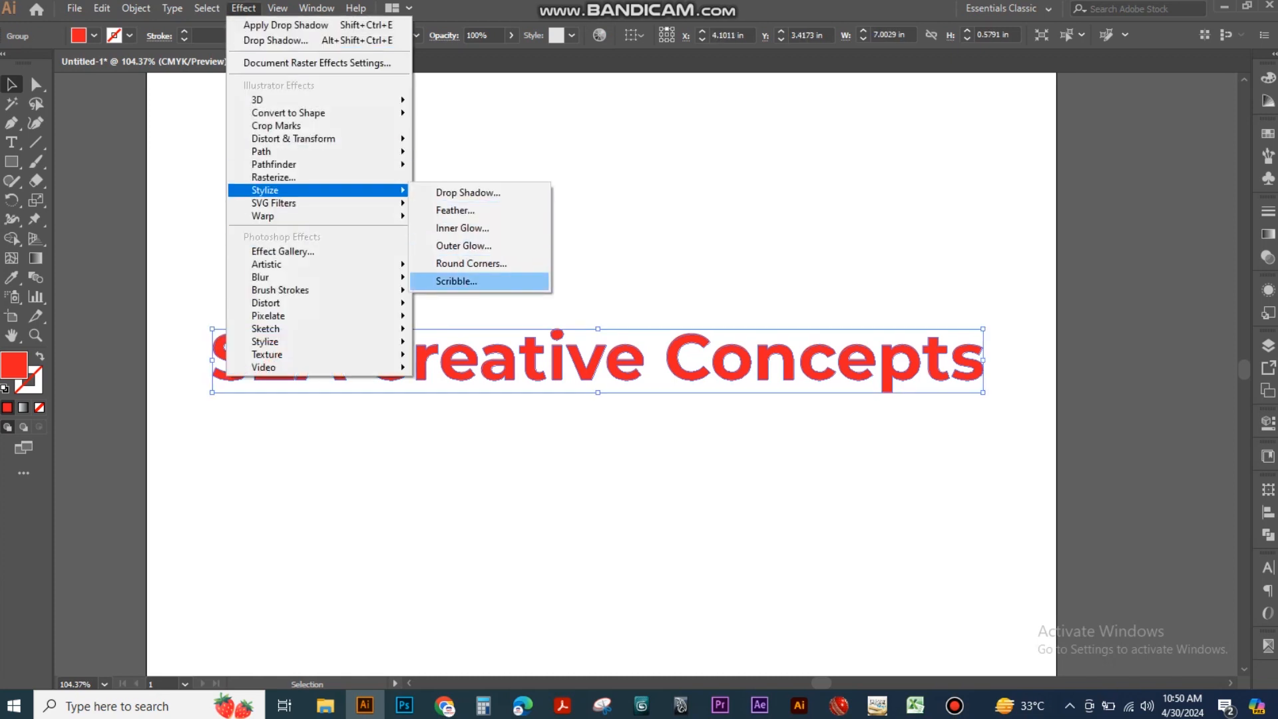
{"action": "left_click", "coordinate": [470, 264]}
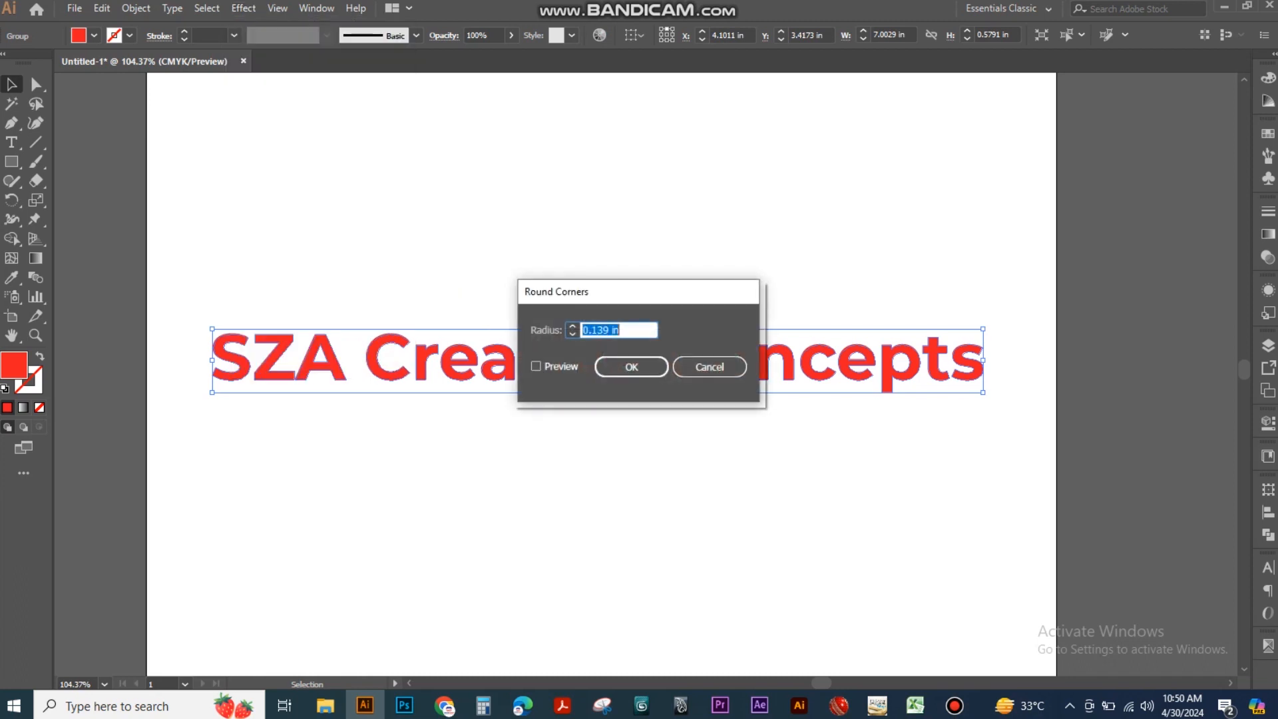
{"action": "left_click", "coordinate": [536, 366]}
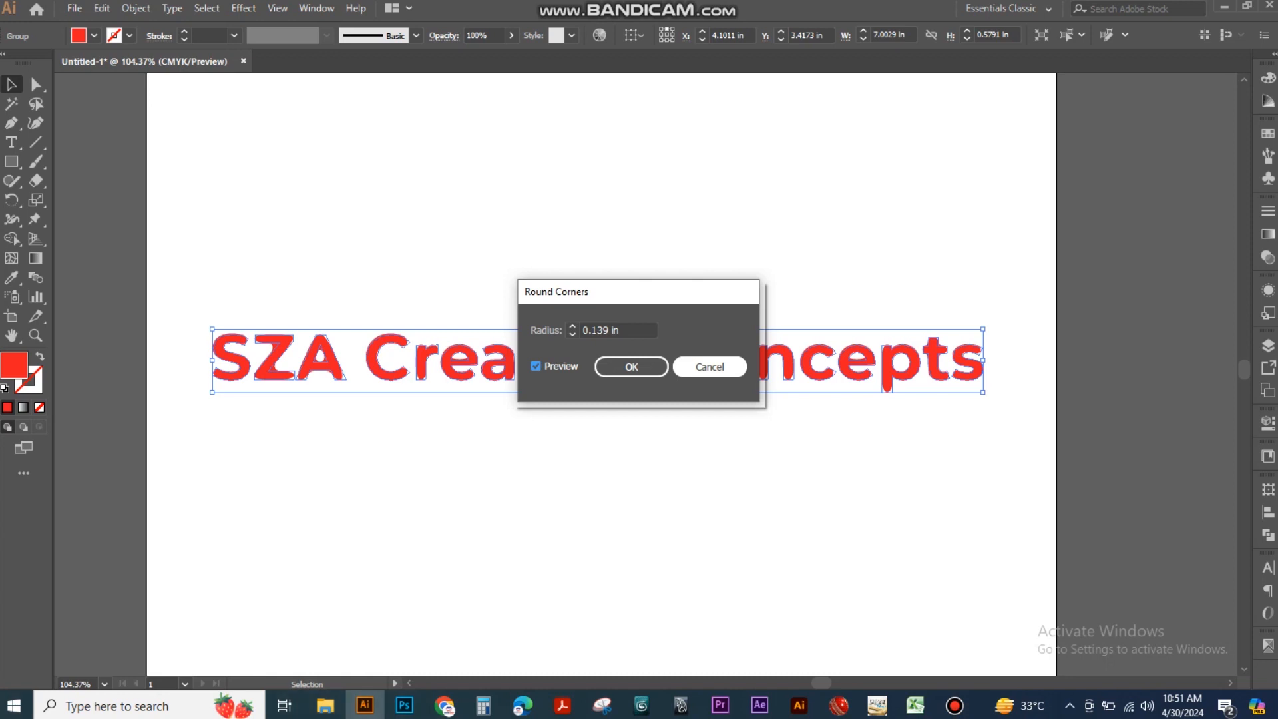
{"action": "left_click", "coordinate": [685, 368]}
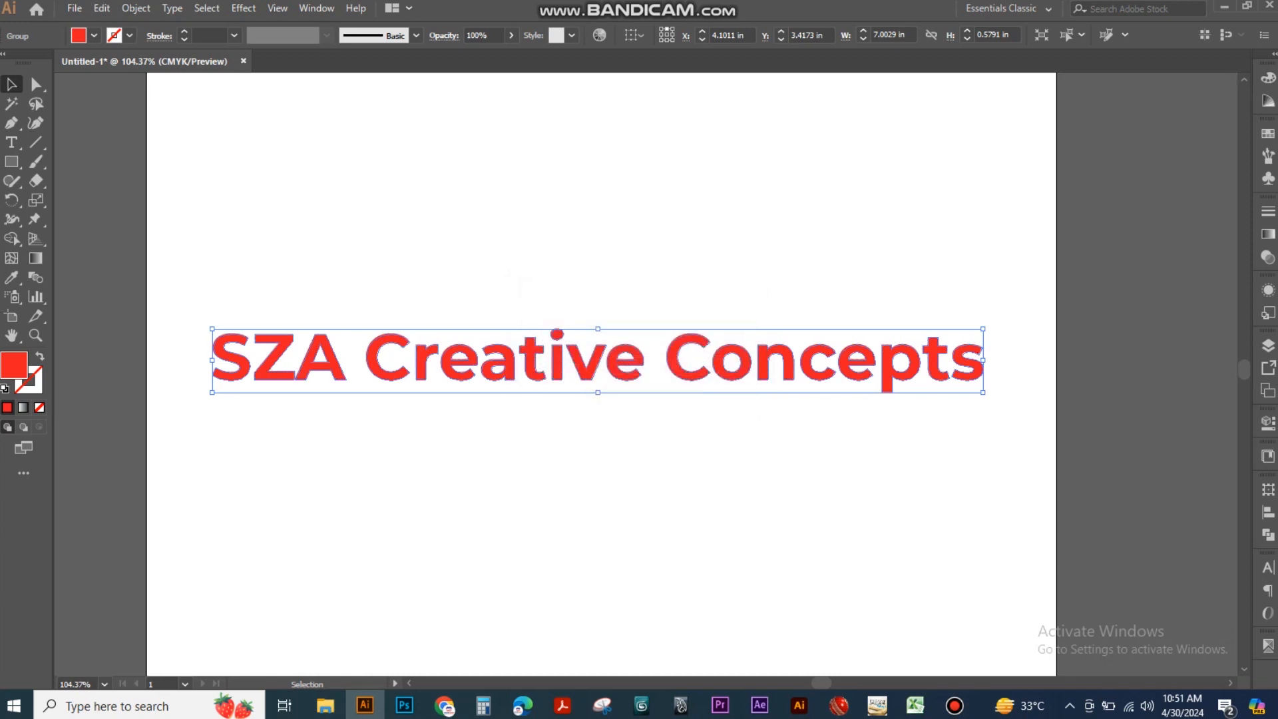
{"action": "left_click", "coordinate": [519, 286]}
{"action": "left_click", "coordinate": [558, 362]}
{"action": "key", "text": "ctrl+shift+a"}
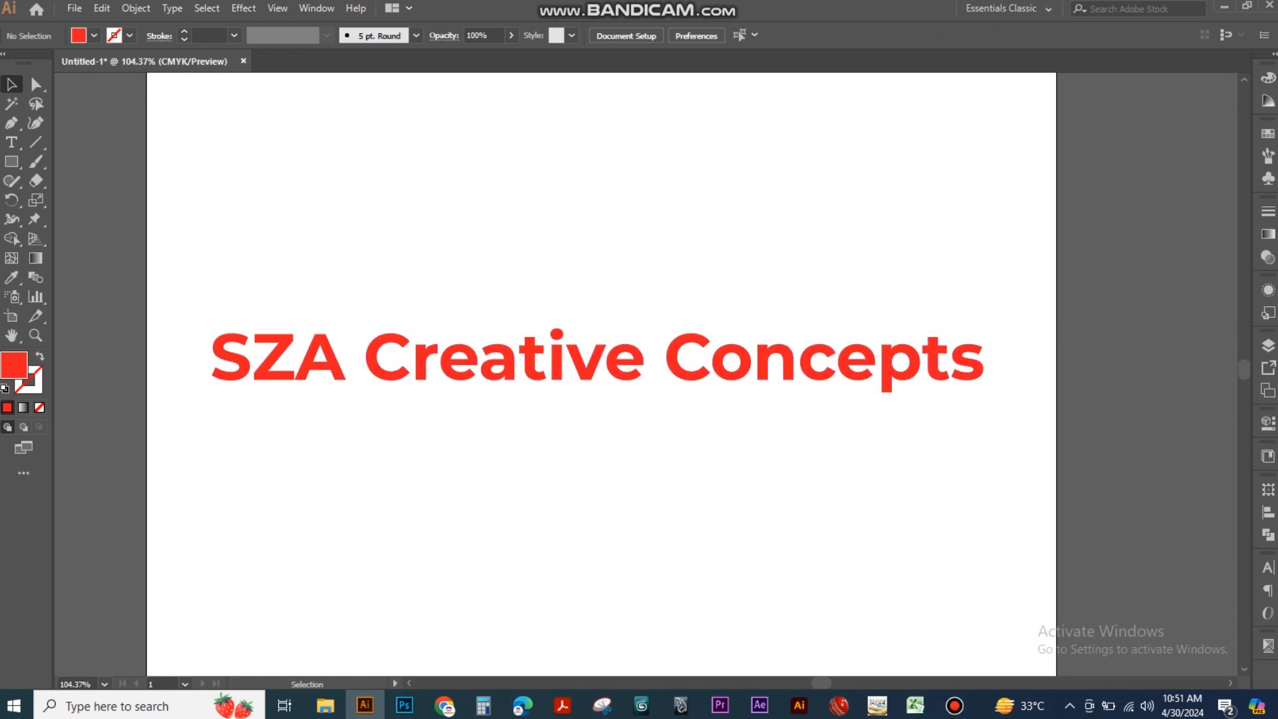
{"action": "key", "text": "ctrl+a"}
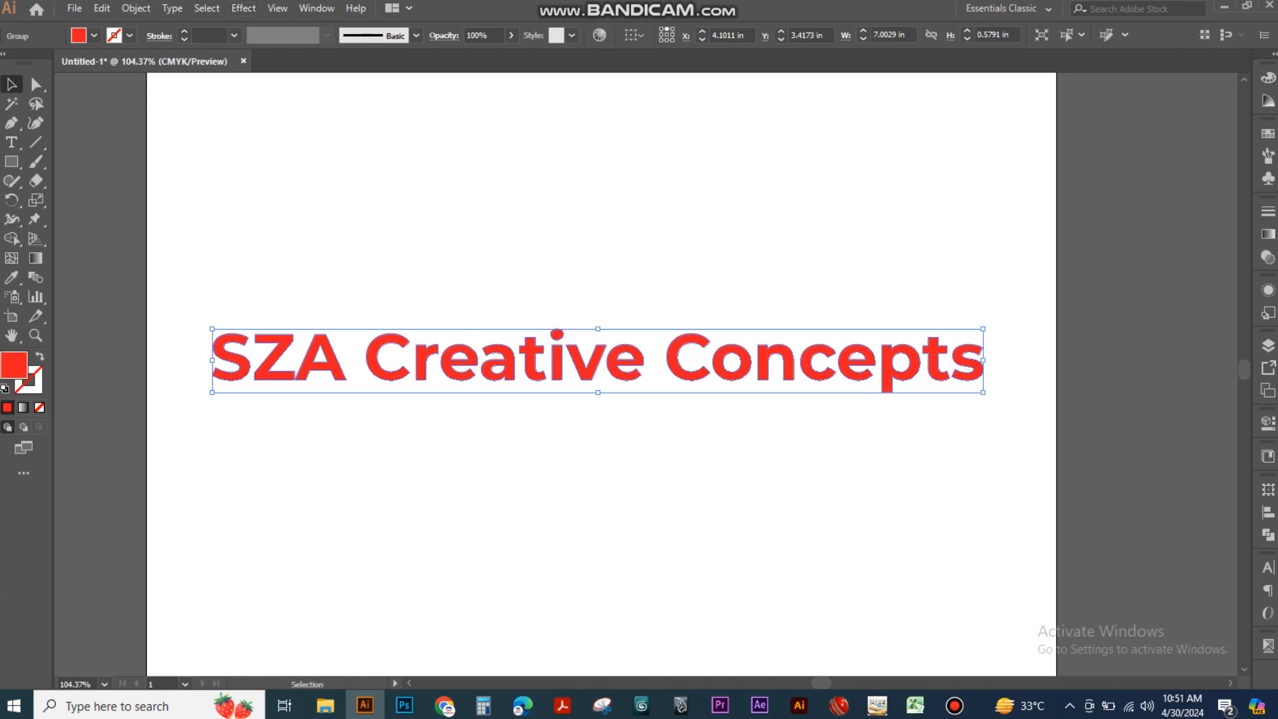
{"action": "key", "text": "ctrl+shift+a"}
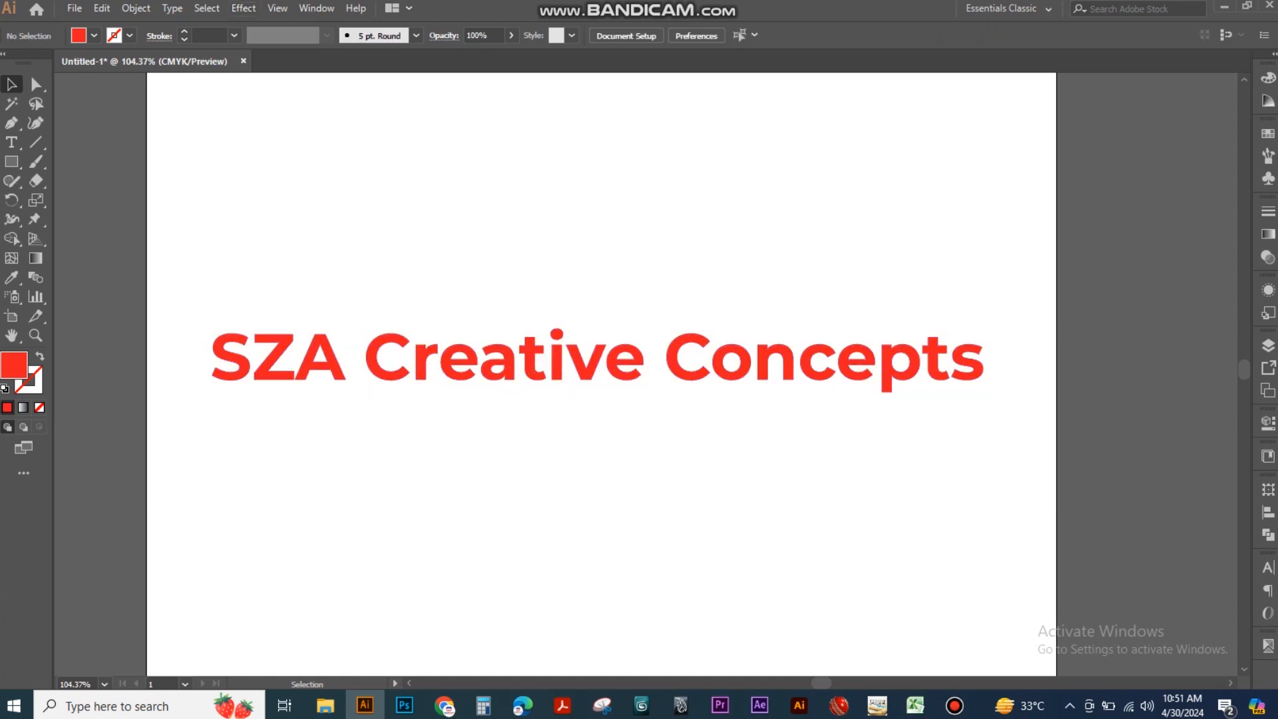
- Open the 3D Effects graphic style library and move it clear of the lettering
{"action": "left_click", "coordinate": [544, 373]}
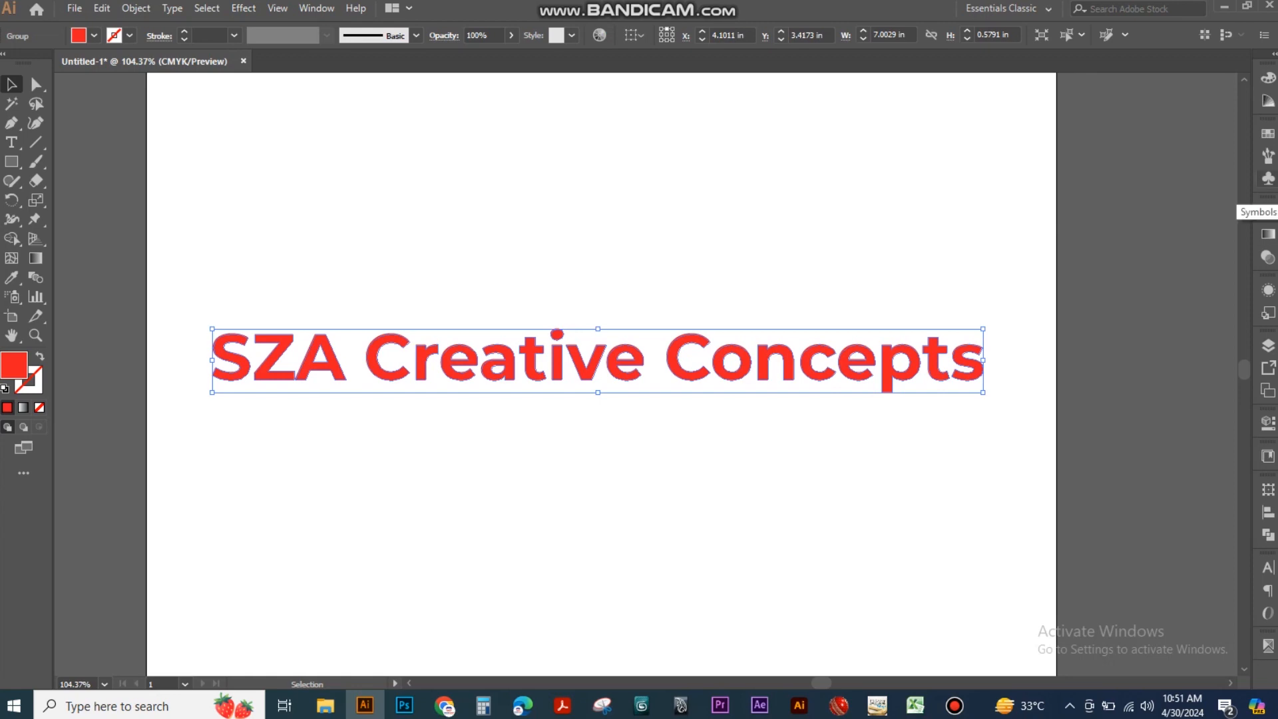
{"action": "left_click", "coordinate": [244, 8]}
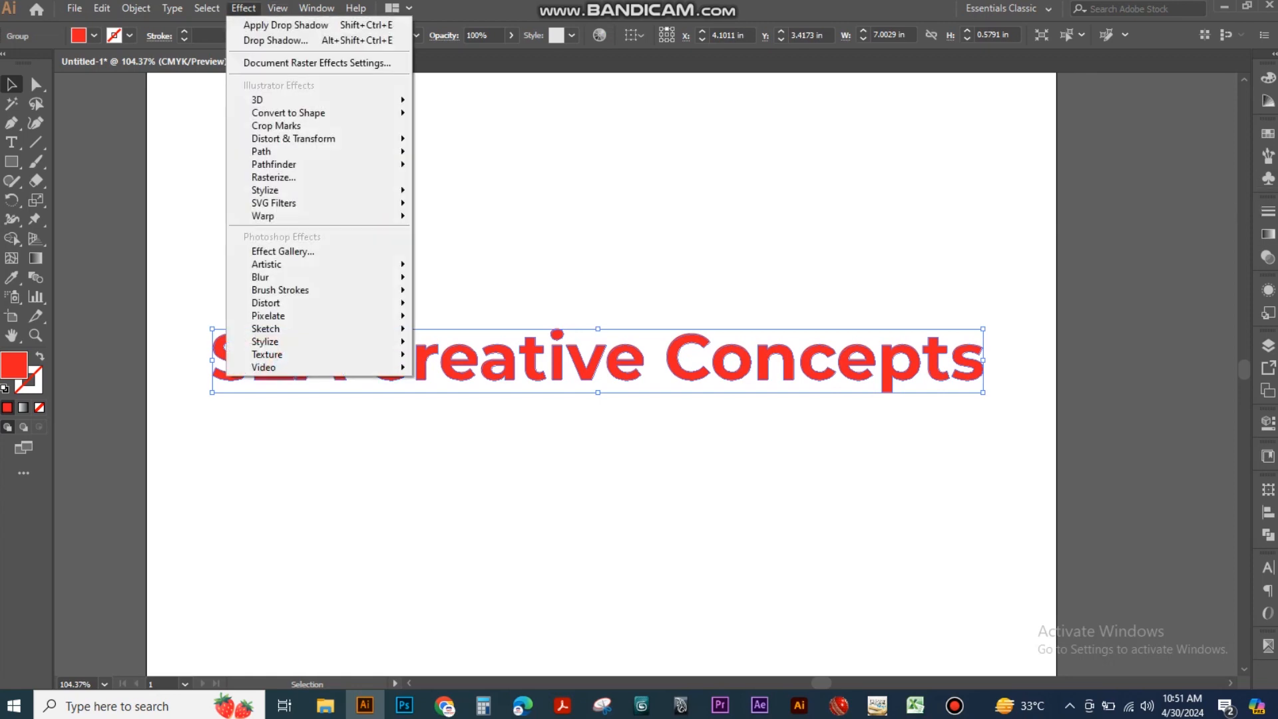
{"action": "mouse_move", "coordinate": [316, 8]}
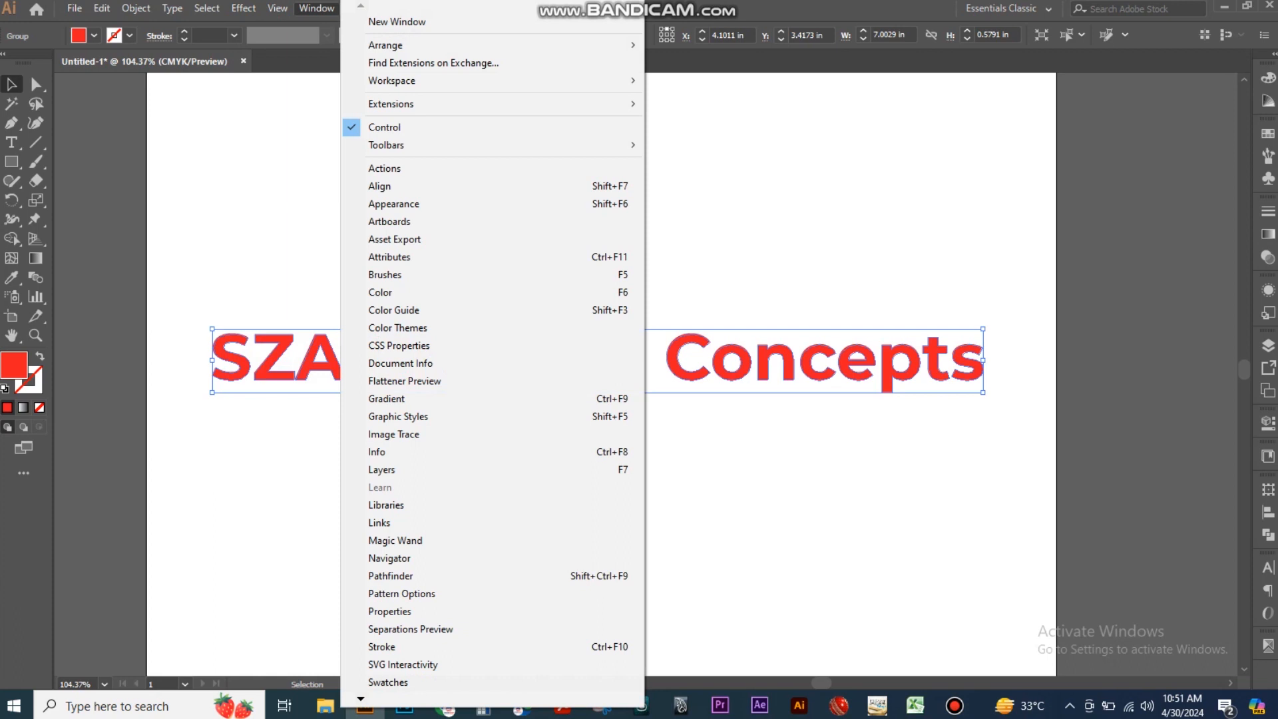
{"action": "mouse_move", "coordinate": [361, 699]}
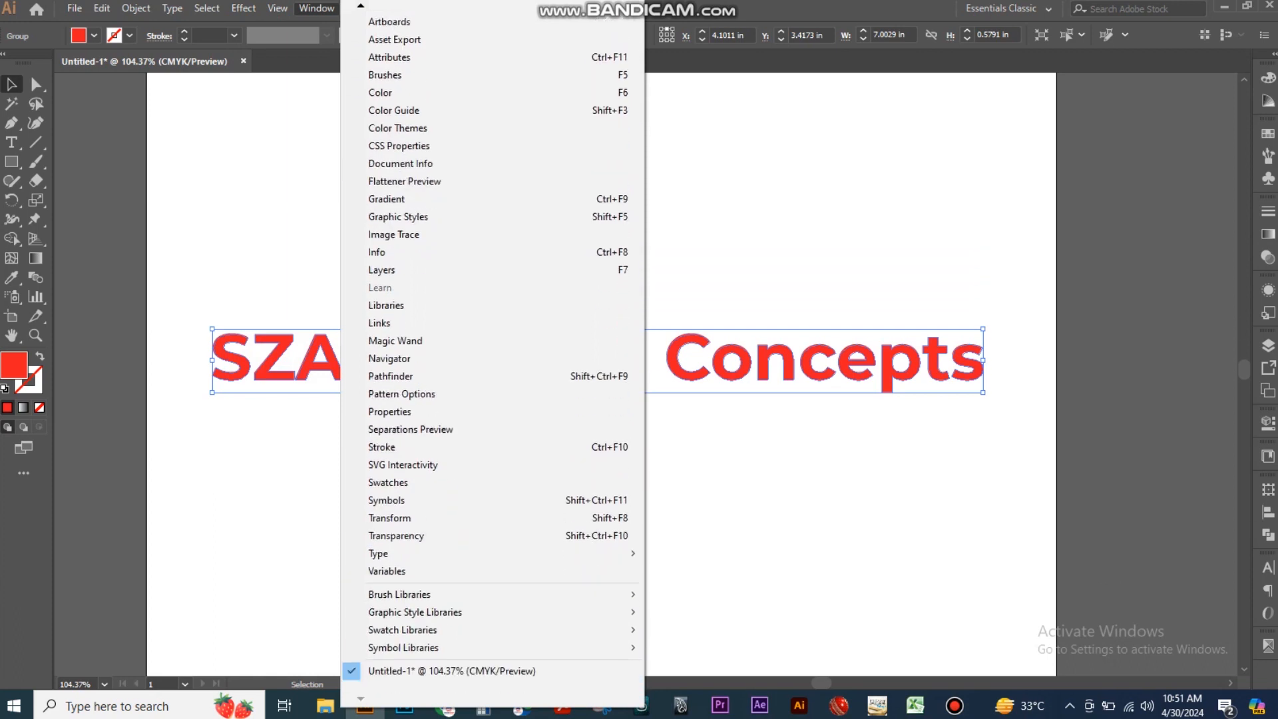
{"action": "mouse_move", "coordinate": [399, 594]}
{"action": "mouse_move", "coordinate": [492, 611]}
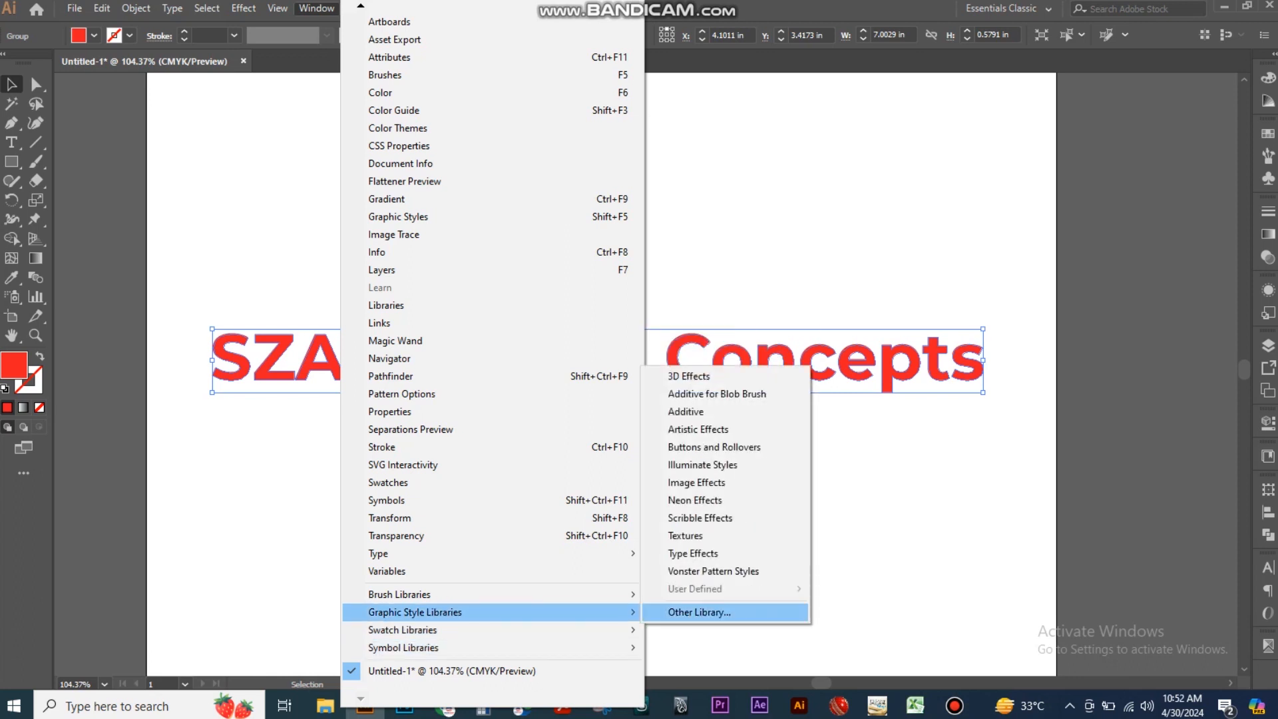
{"action": "left_click", "coordinate": [689, 376]}
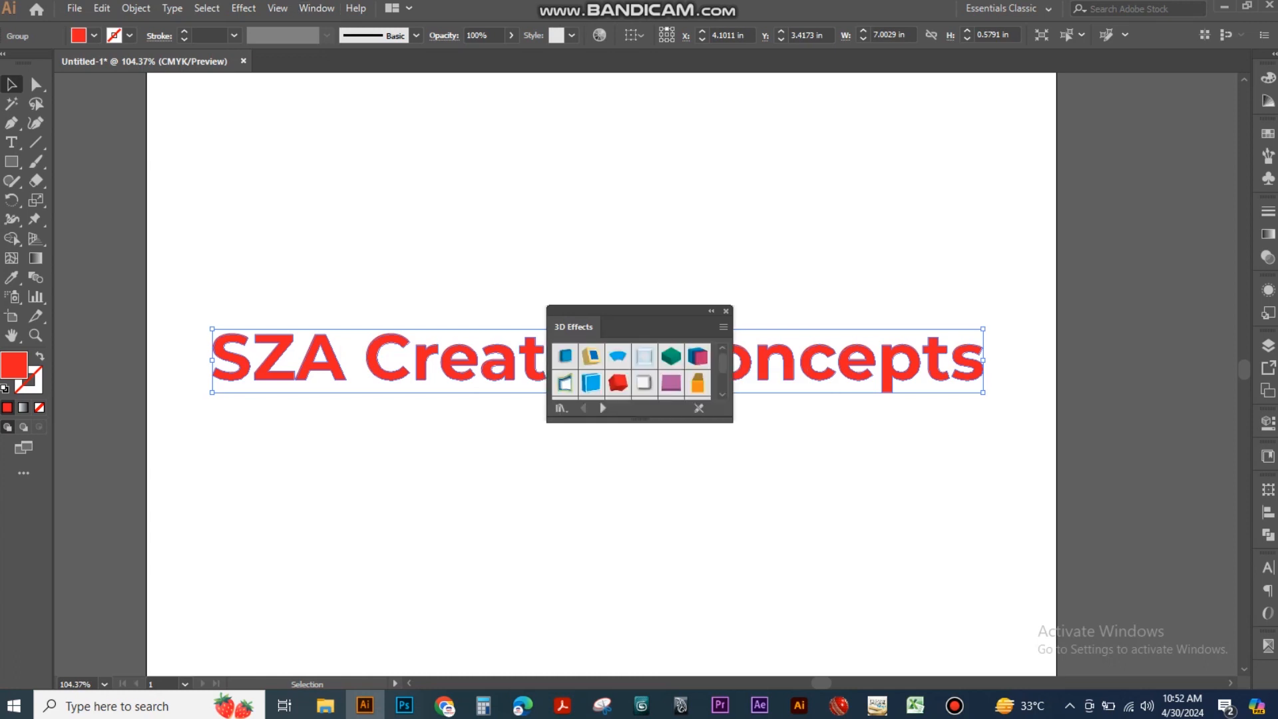
{"action": "left_click_drag", "start_coordinate": [633, 311], "coordinate": [1073, 121]}
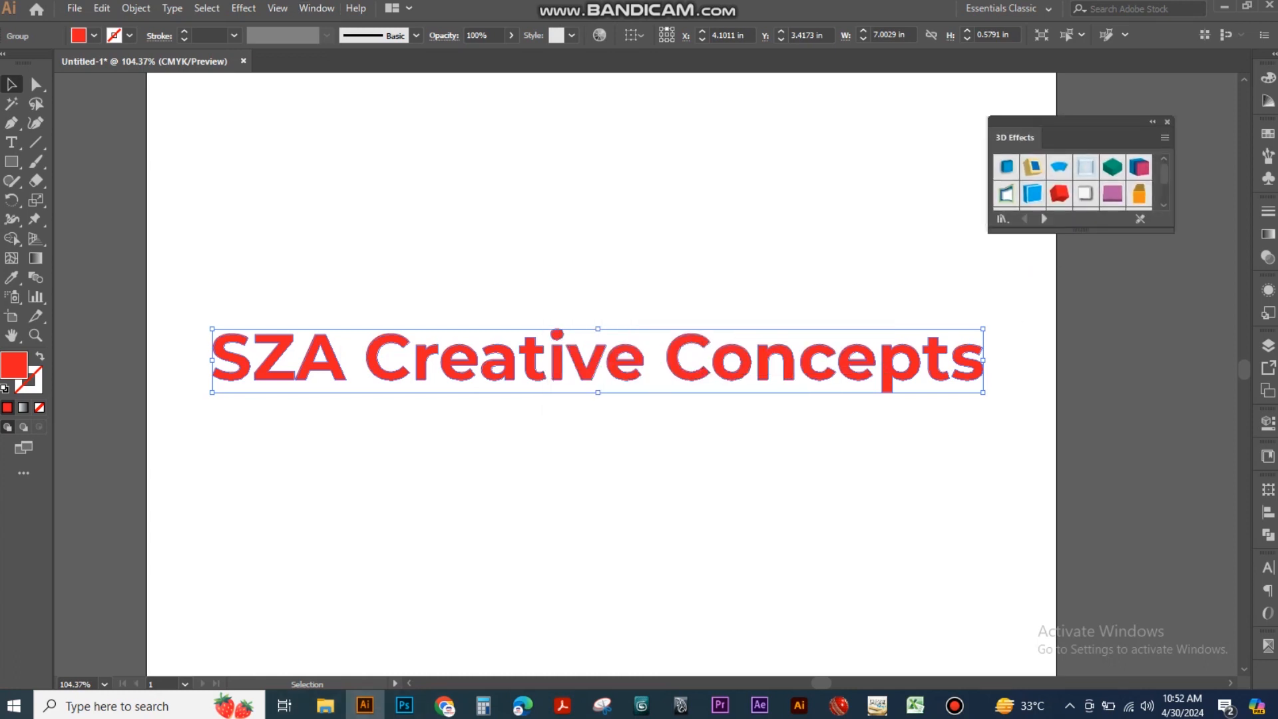
- Draw a rectangle about 1.63 by 1.69 in below the lettering and fill it with green
{"action": "key", "text": "m"}
{"action": "mouse_move", "coordinate": [377, 426]}
{"action": "left_mouse_down"}
{"action": "mouse_move", "coordinate": [542, 533]}
{"action": "mouse_move", "coordinate": [557, 613]}
{"action": "left_mouse_up"}
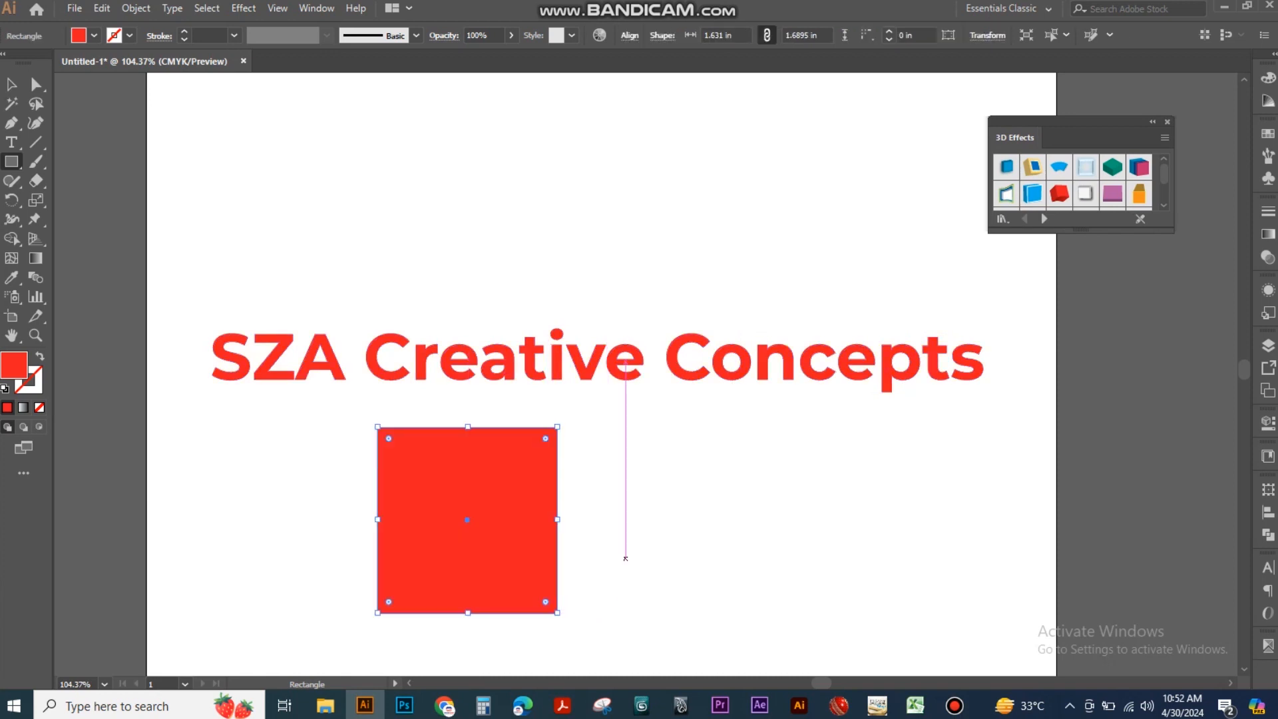
{"action": "key", "text": "v"}
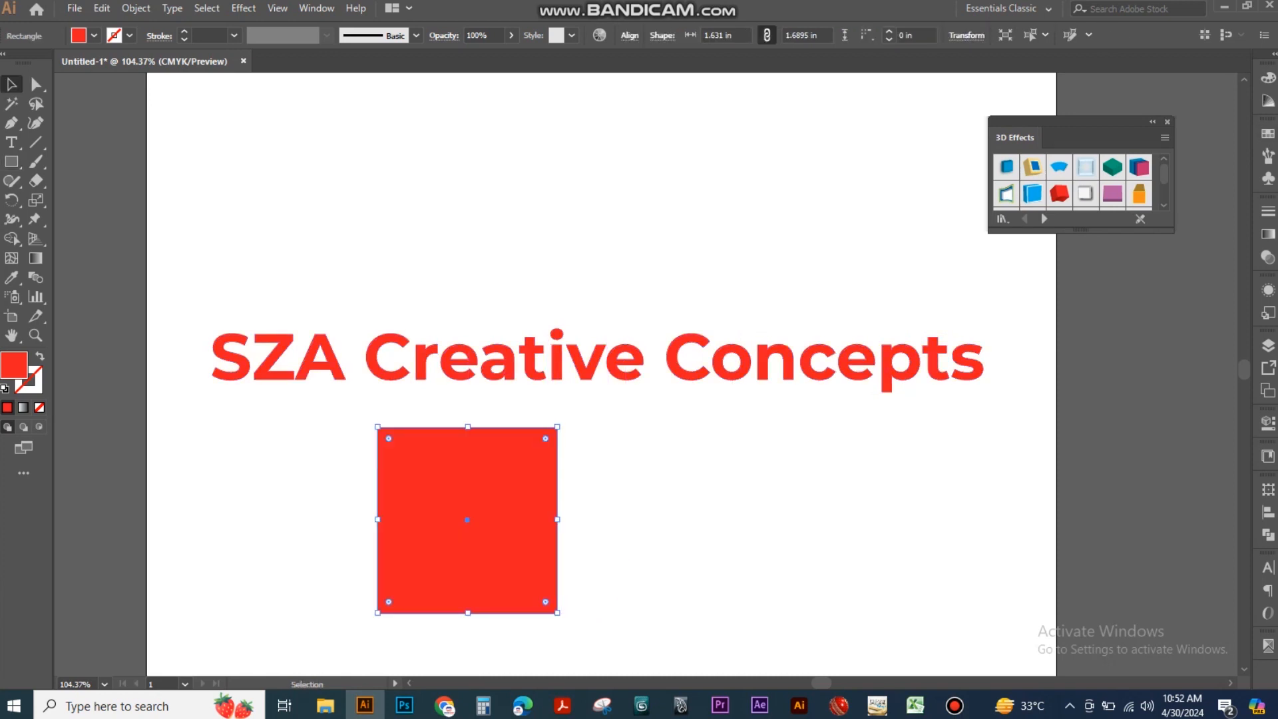
{"action": "left_click", "coordinate": [1268, 133]}
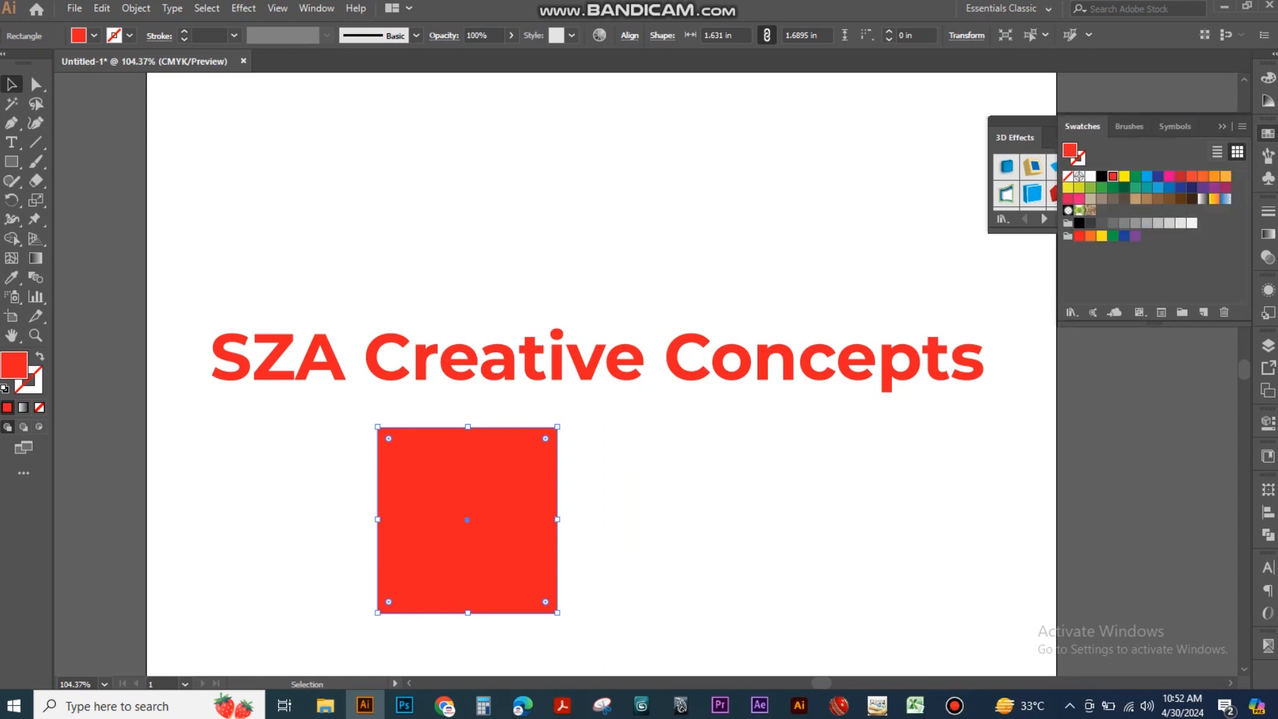
{"action": "left_click", "coordinate": [1135, 176]}
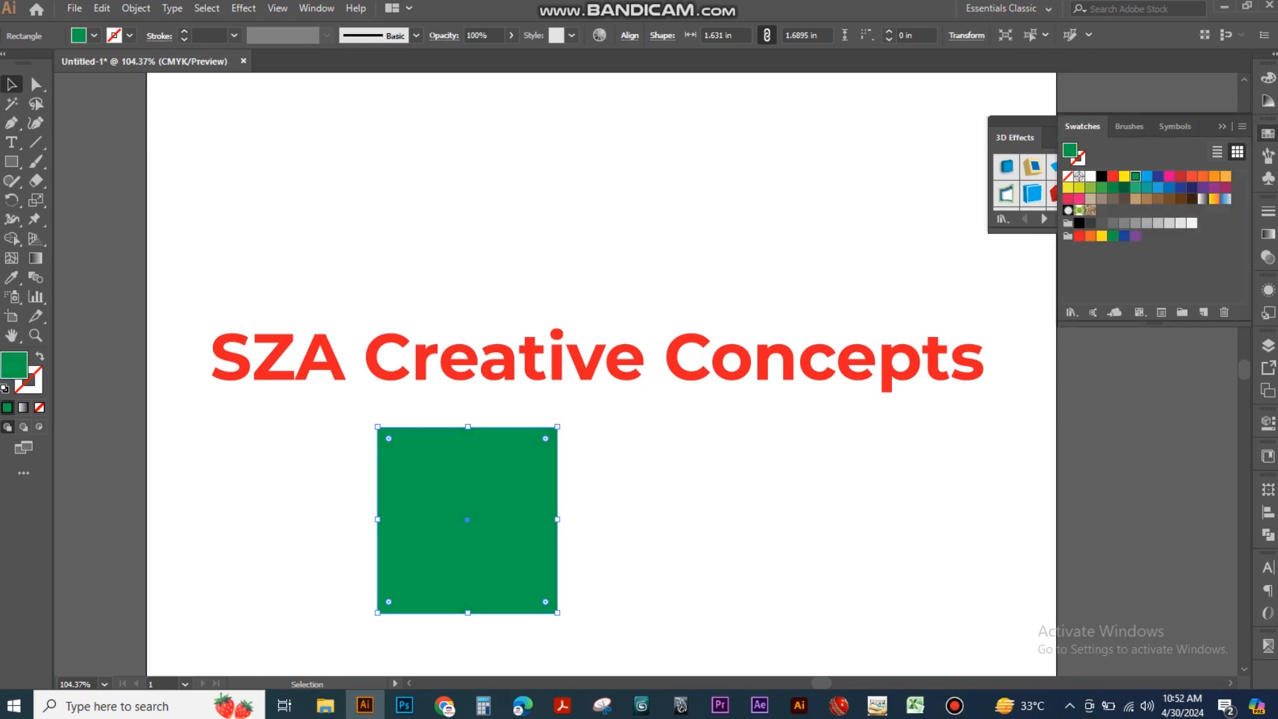
- Move the lettering higher on the artboard and shift the green rectangle slightly up and to the right
{"action": "left_click_drag", "start_coordinate": [607, 247], "coordinate": [607, 248]}
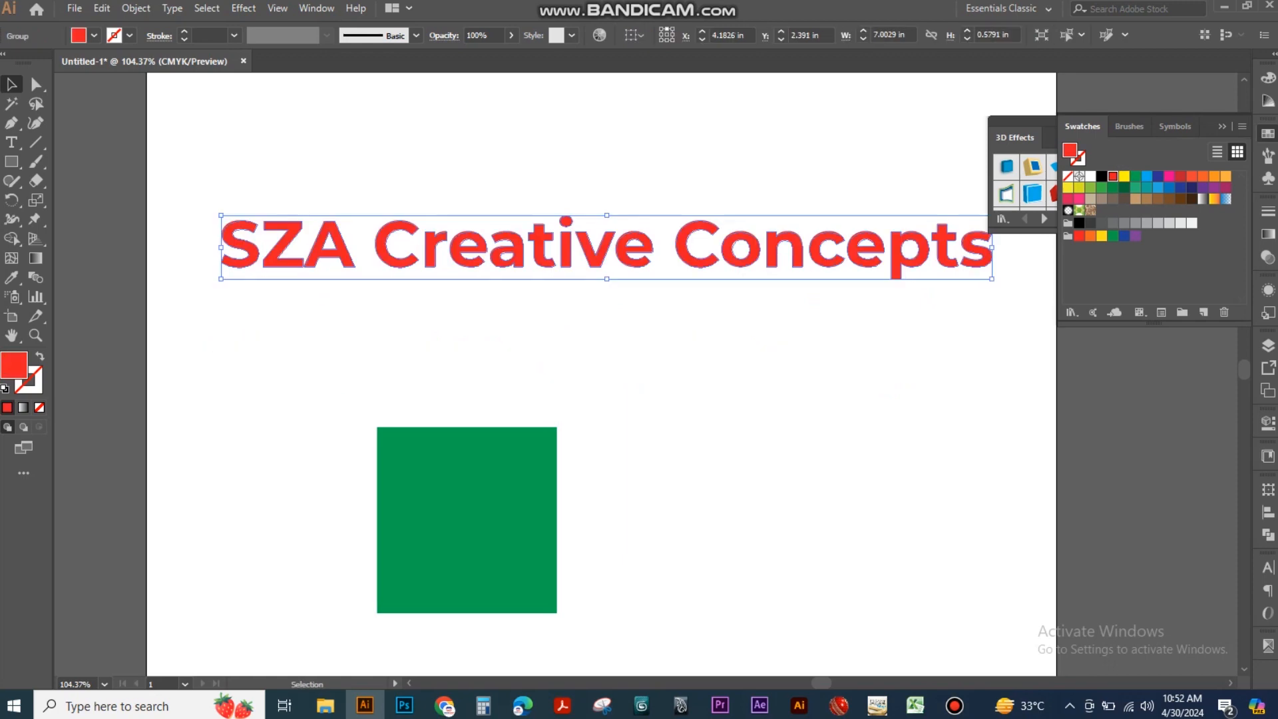
{"action": "left_click_drag", "start_coordinate": [467, 520], "coordinate": [507, 482]}
- Try the gold-framed blue style and the red block style from the 3D Effects library on the rectangle
{"action": "left_click", "coordinate": [1015, 137]}
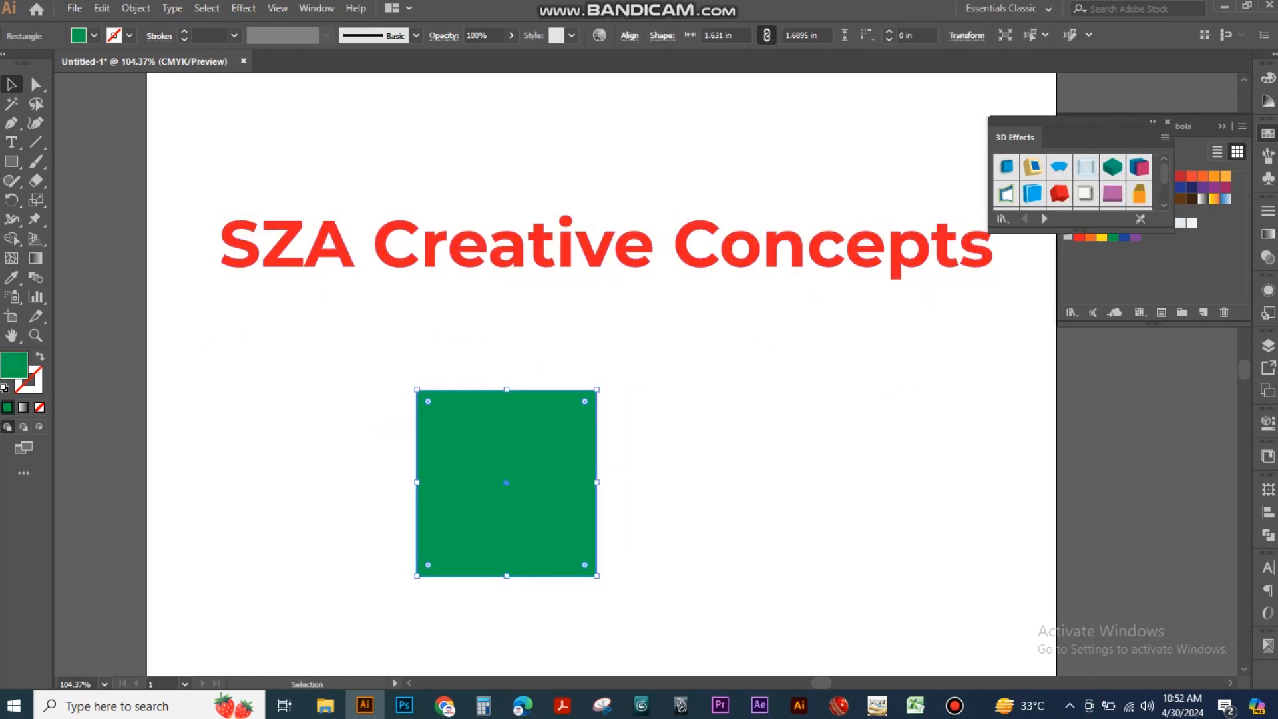
{"action": "left_click", "coordinate": [1032, 166]}
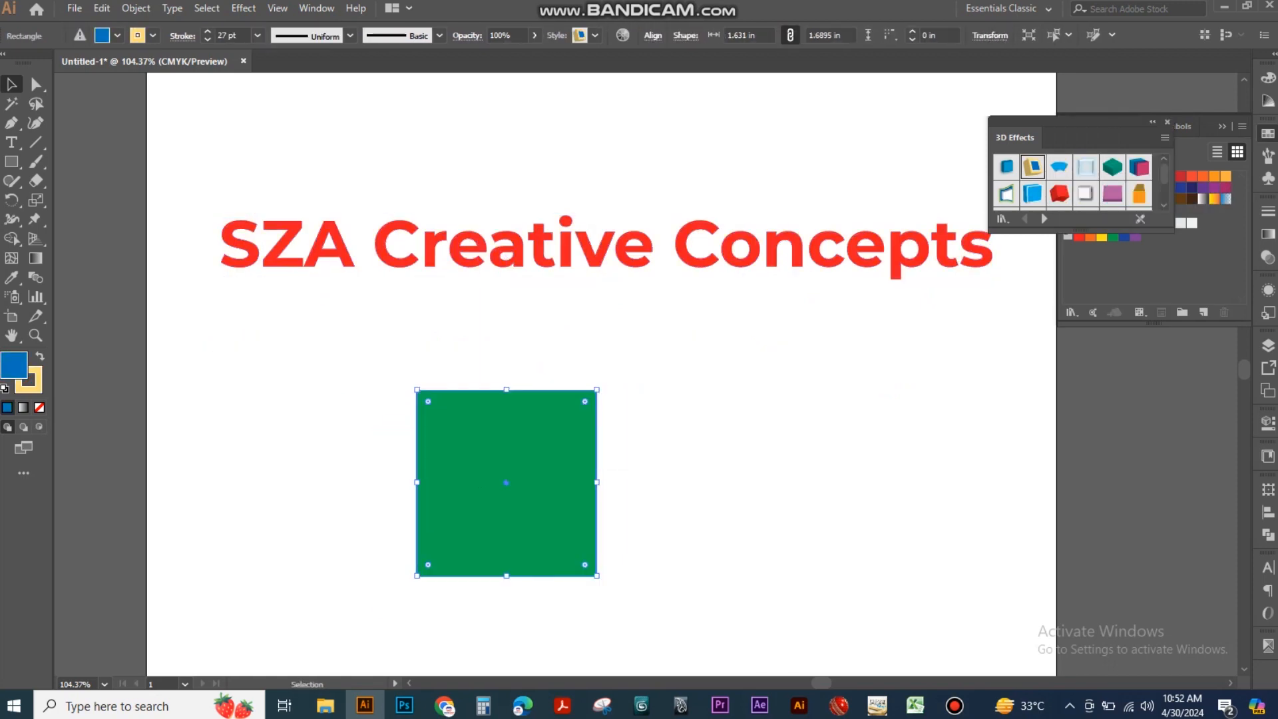
{"action": "left_click", "coordinate": [1059, 193]}
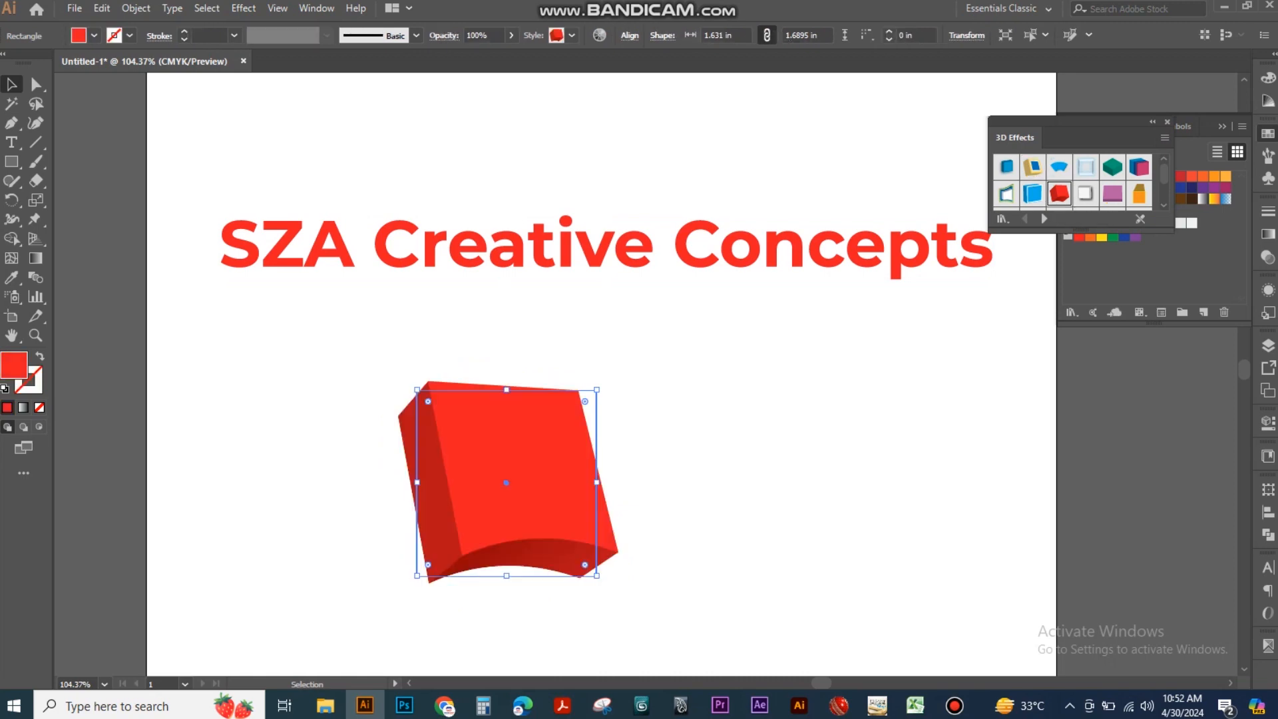
- Apply the orange box 3D style to the rectangle and add that style to the document's graphic styles
{"action": "left_click", "coordinate": [1139, 194]}
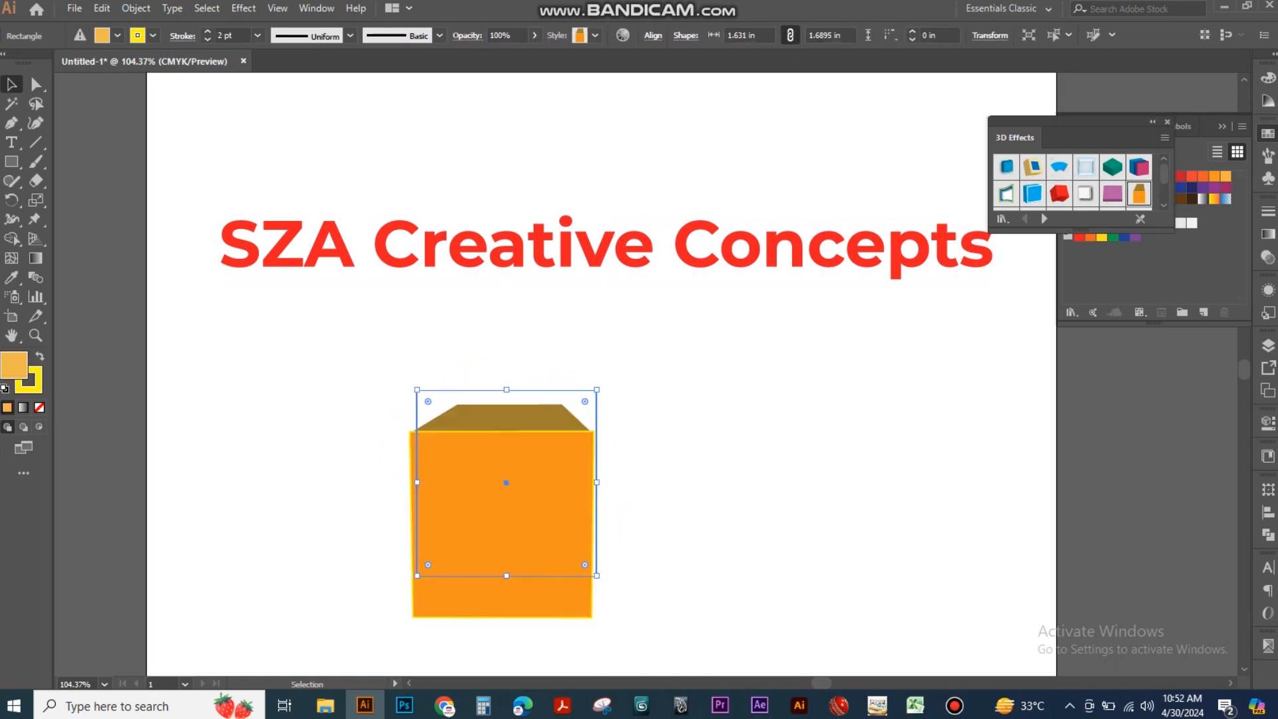
{"action": "left_click", "coordinate": [1164, 138]}
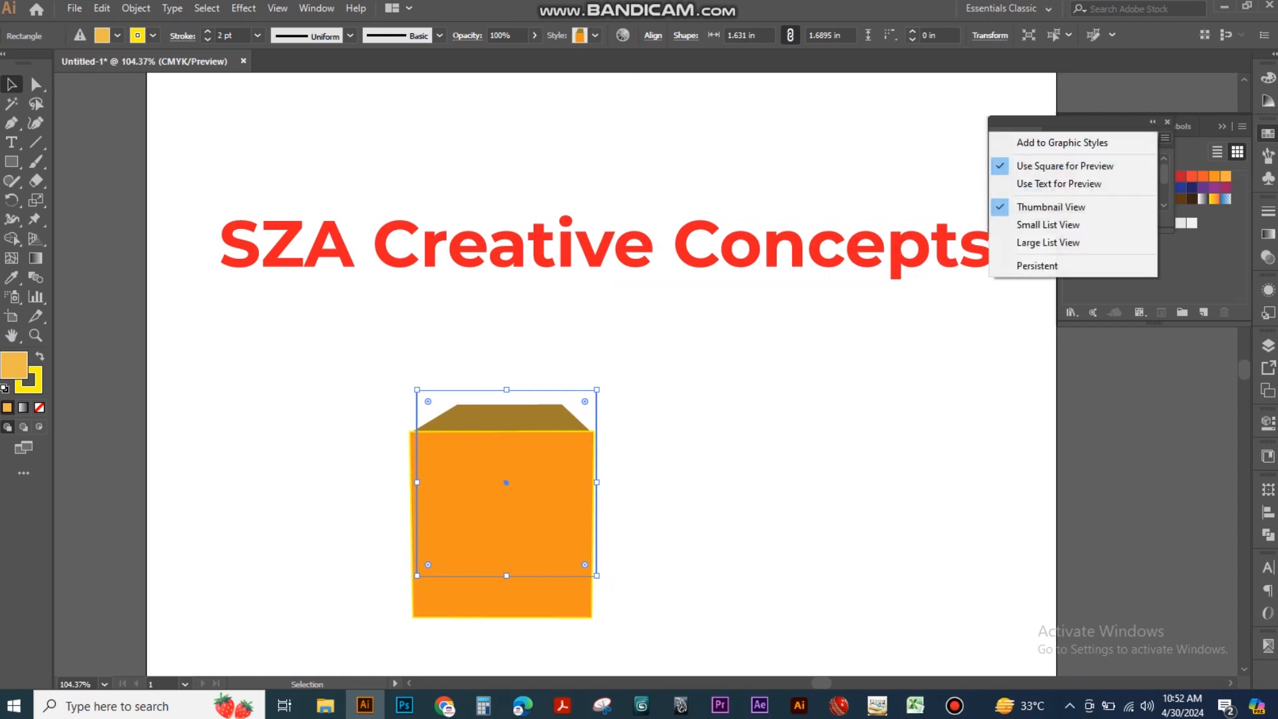
{"action": "left_click", "coordinate": [1071, 143]}
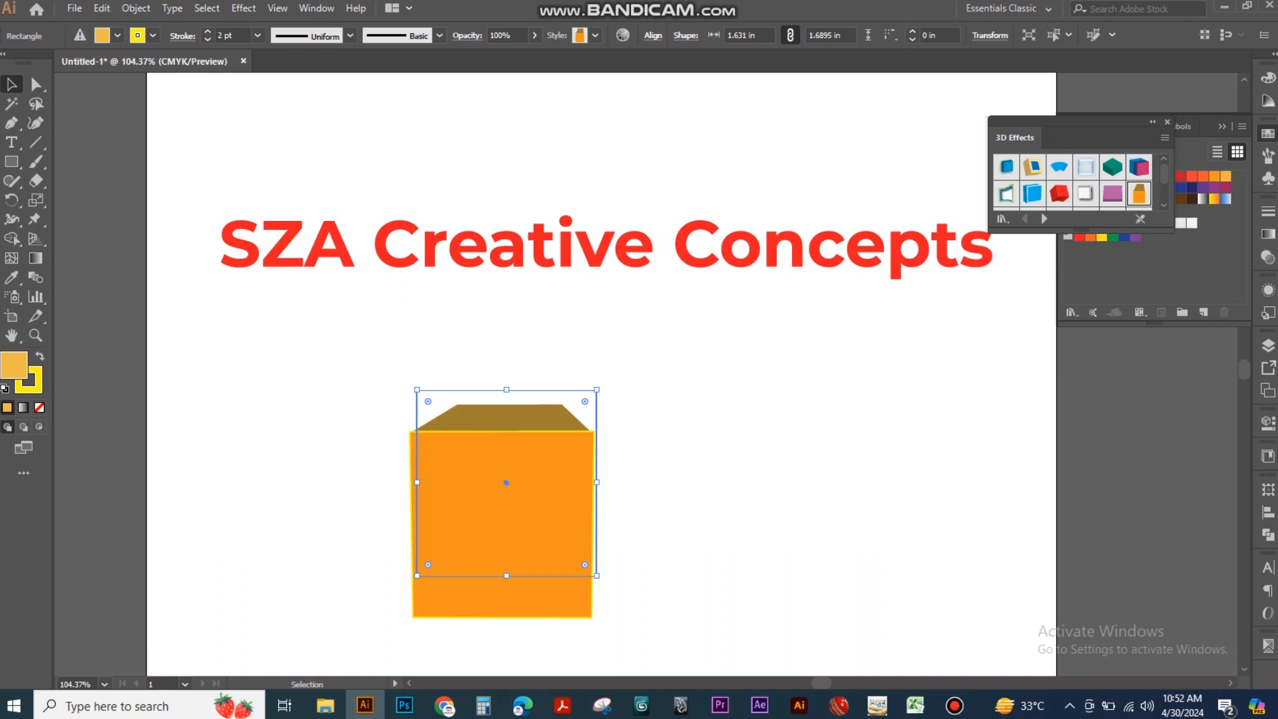
- Enlarge the 3D Effects library to show all its styles, and look at its options and the Additive for Blob Brush library
{"action": "left_click_drag", "start_coordinate": [1081, 231], "coordinate": [1080, 316]}
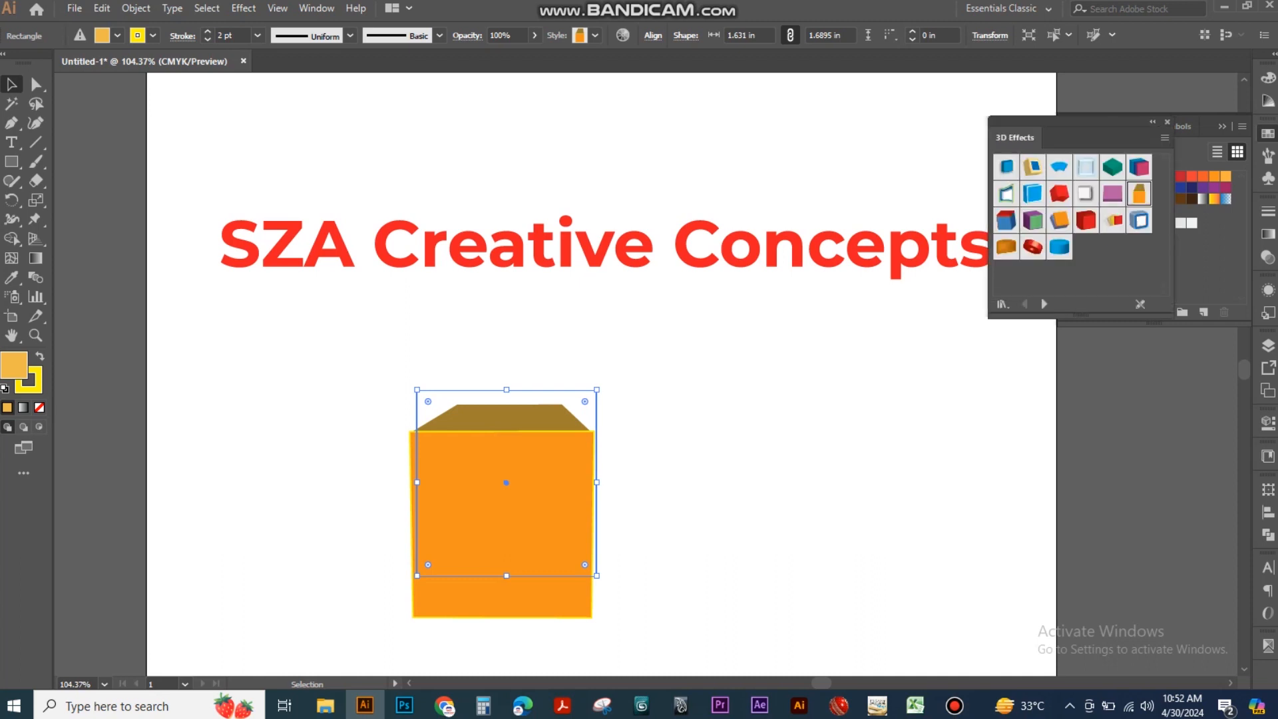
{"action": "left_click", "coordinate": [1164, 137]}
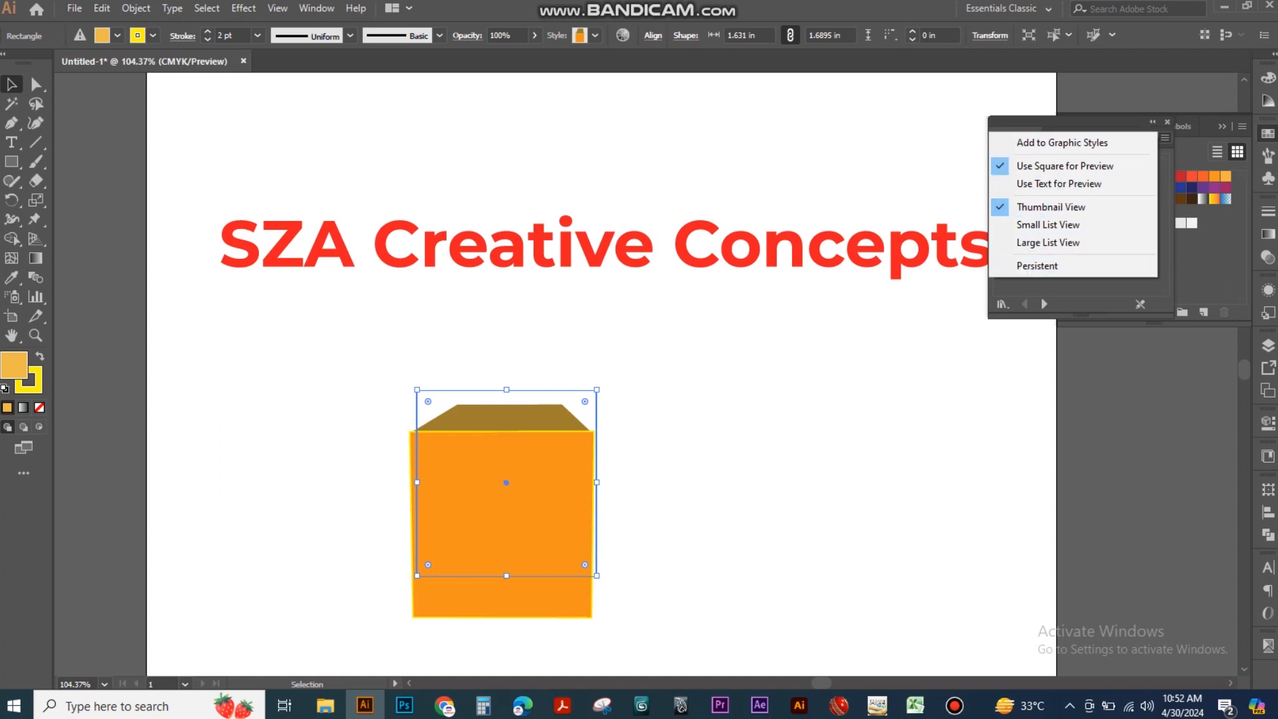
{"action": "left_click", "coordinate": [1208, 266]}
{"action": "left_click", "coordinate": [1019, 283]}
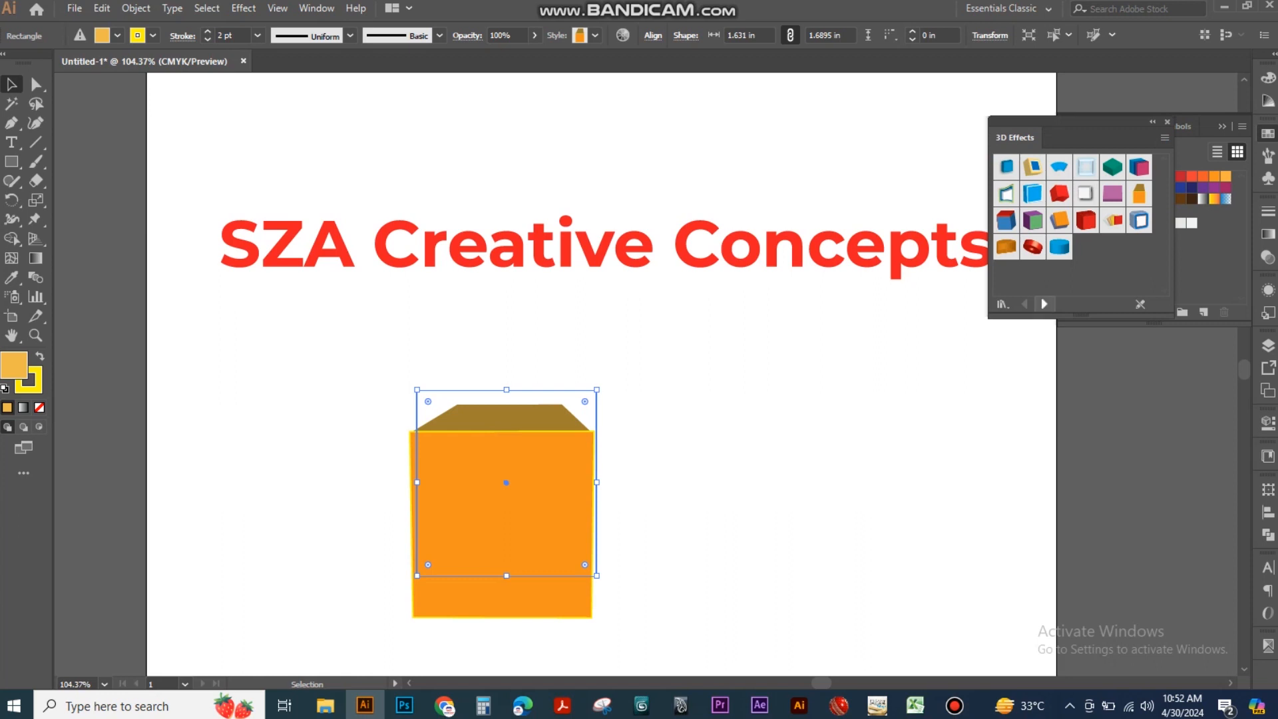
{"action": "left_click", "coordinate": [1044, 304]}
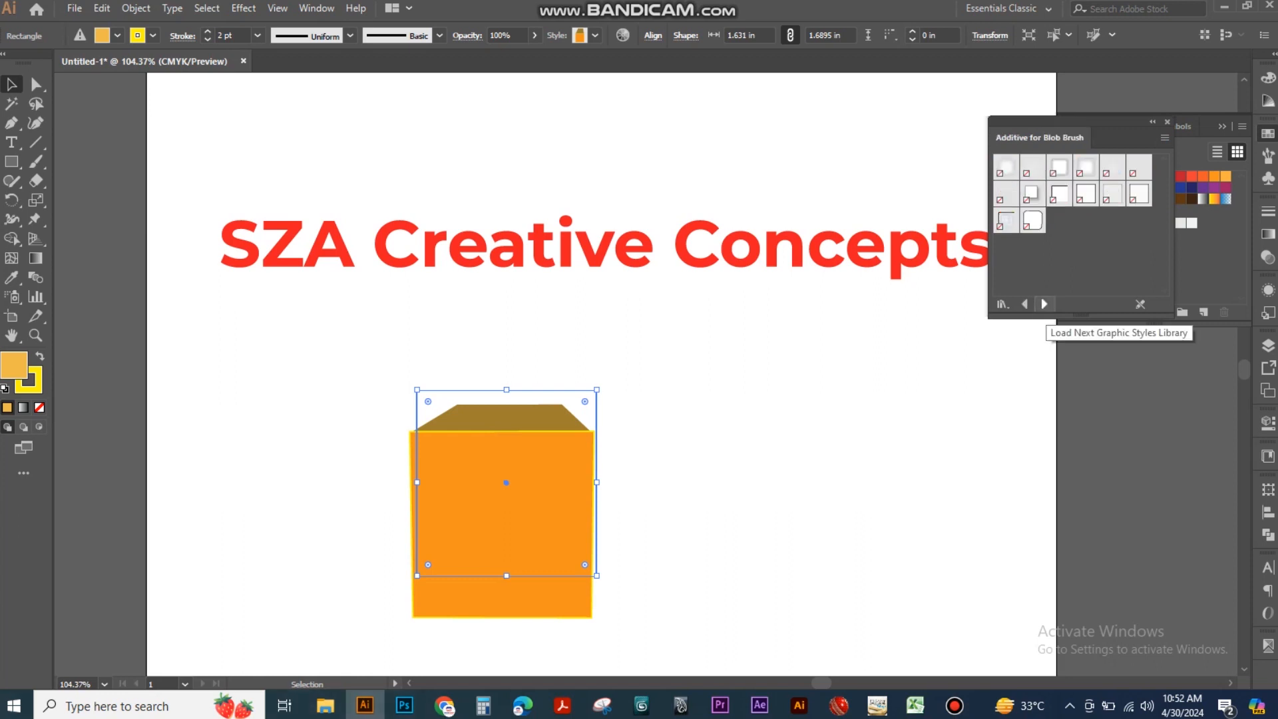
{"action": "left_click", "coordinate": [1024, 304]}
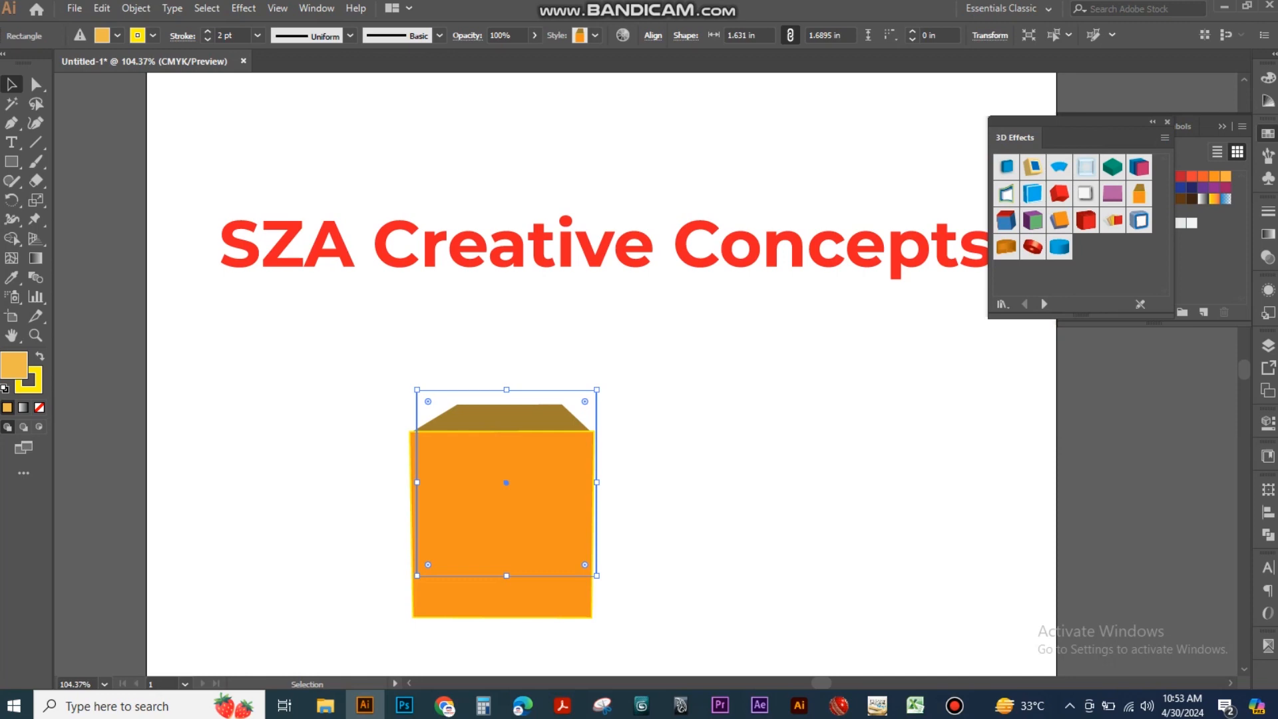
- Open the Image Effects and Neon Effects graphic style libraries
{"action": "left_click", "coordinate": [316, 8]}
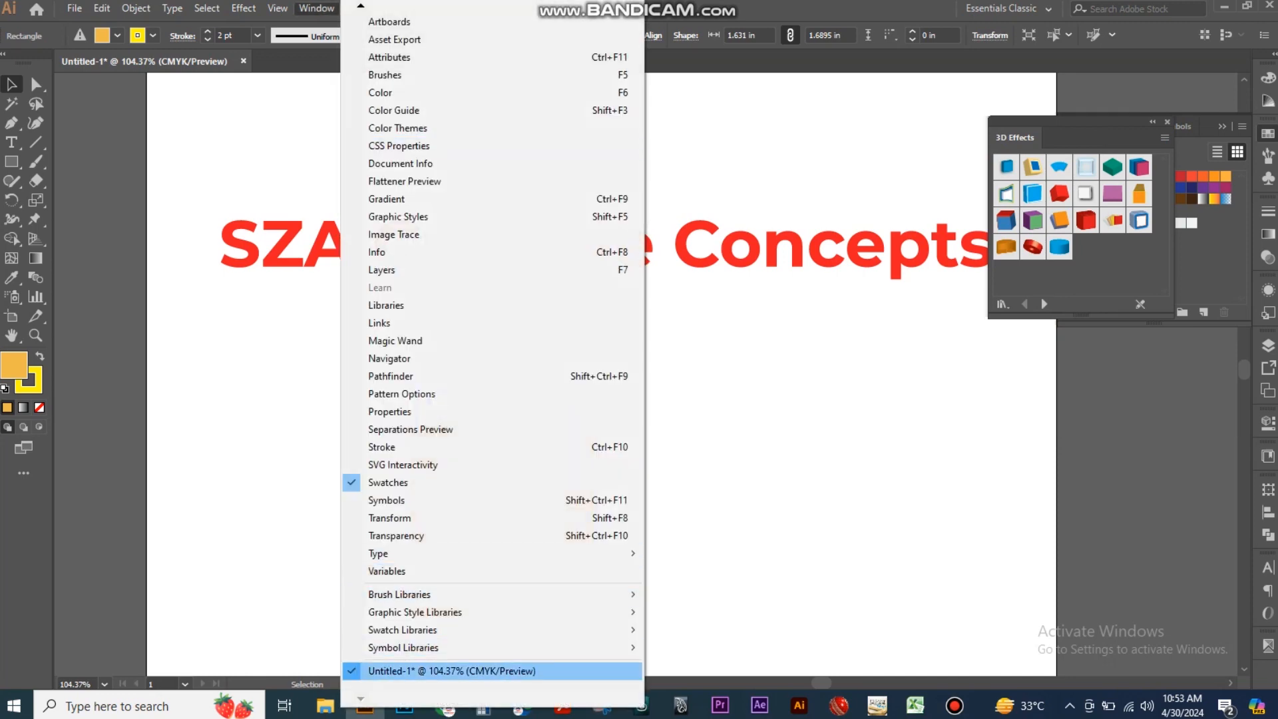
{"action": "mouse_move", "coordinate": [403, 630]}
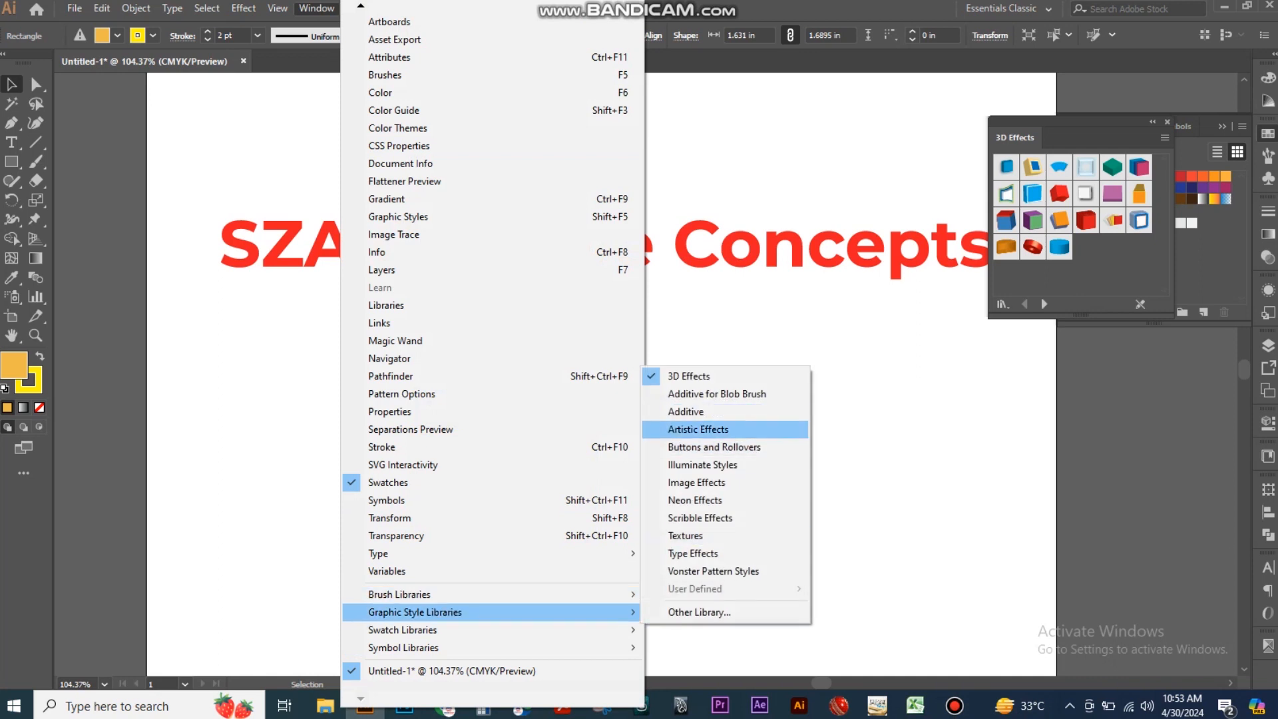
{"action": "left_click", "coordinate": [697, 482]}
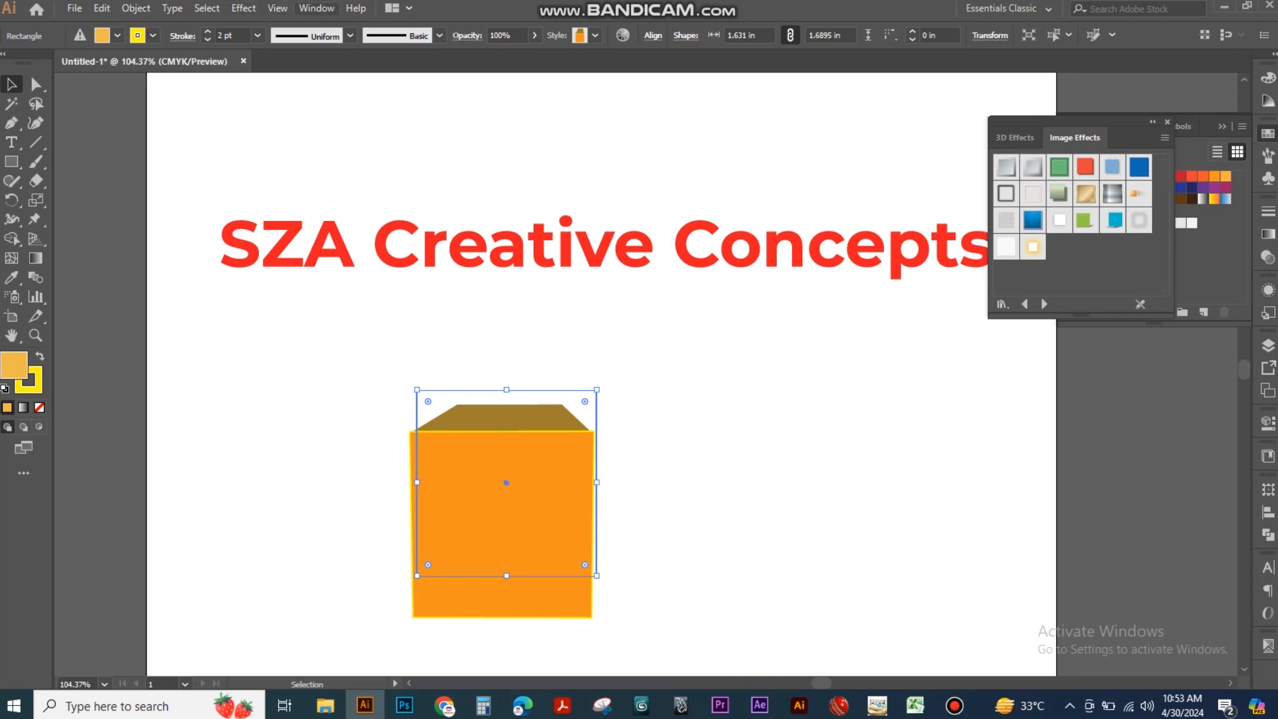
{"action": "left_click", "coordinate": [317, 9]}
{"action": "mouse_move", "coordinate": [404, 648]}
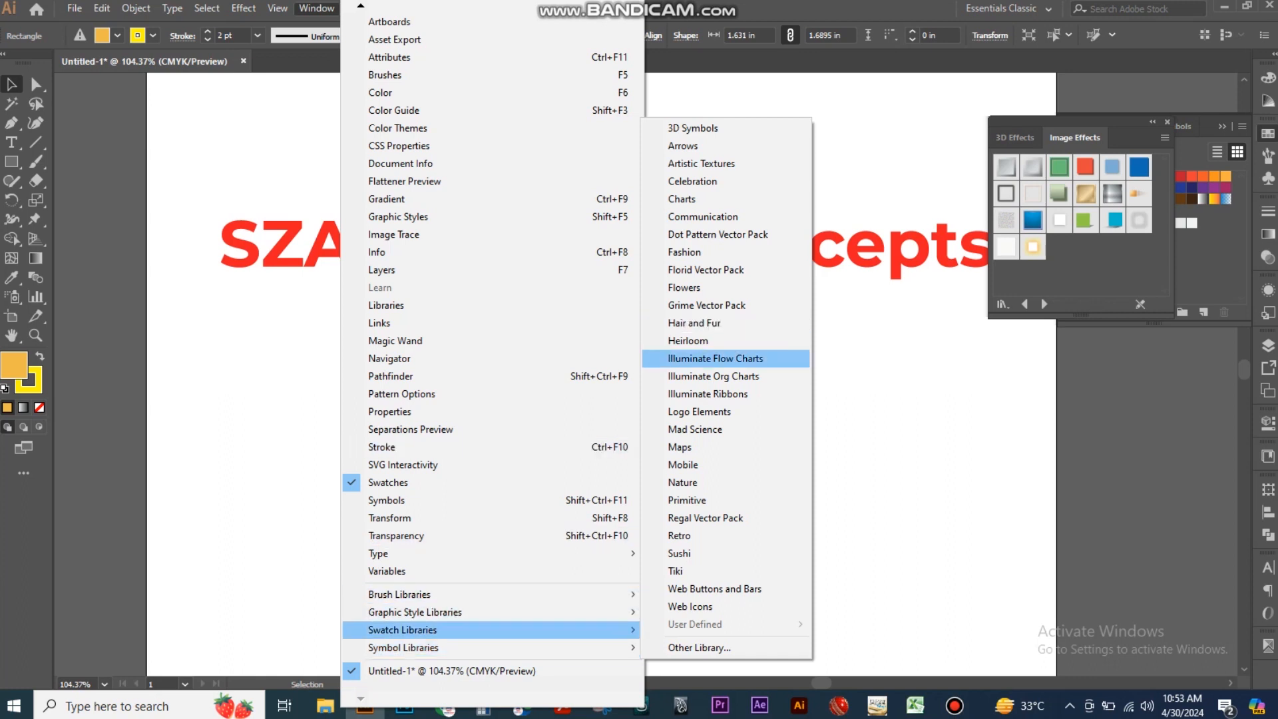
{"action": "mouse_move", "coordinate": [415, 612]}
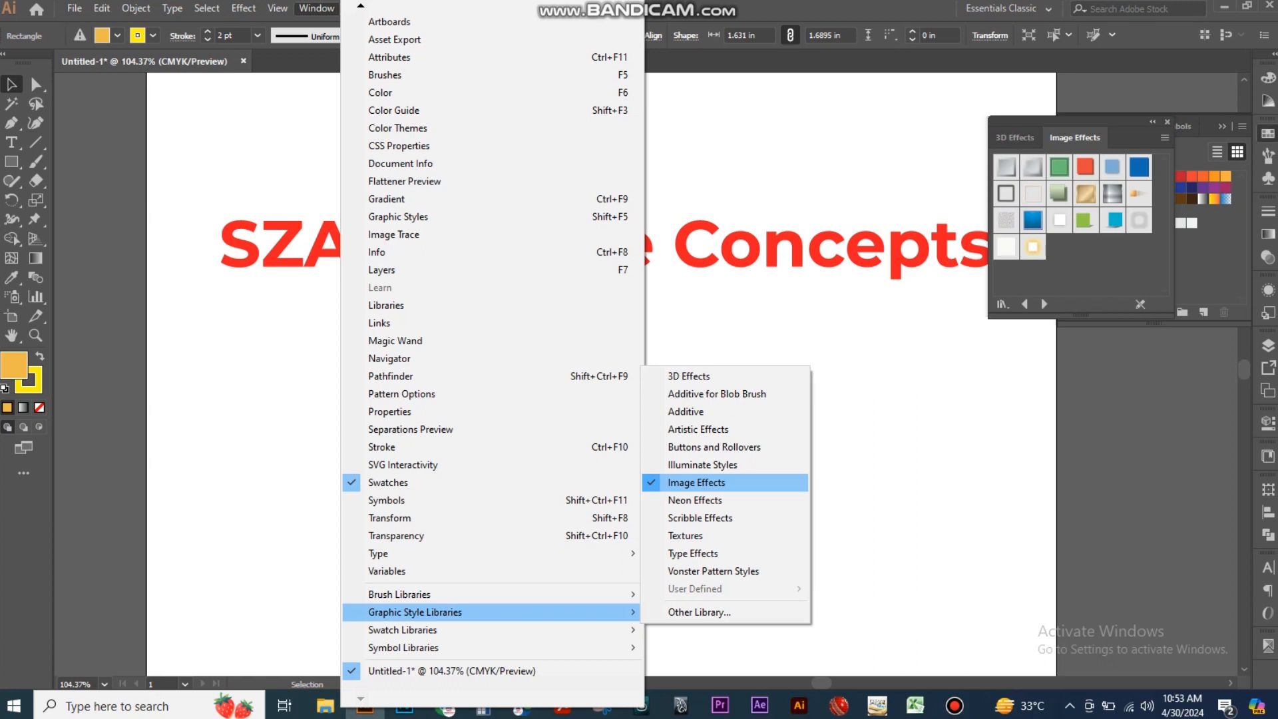
{"action": "left_click", "coordinate": [695, 500]}
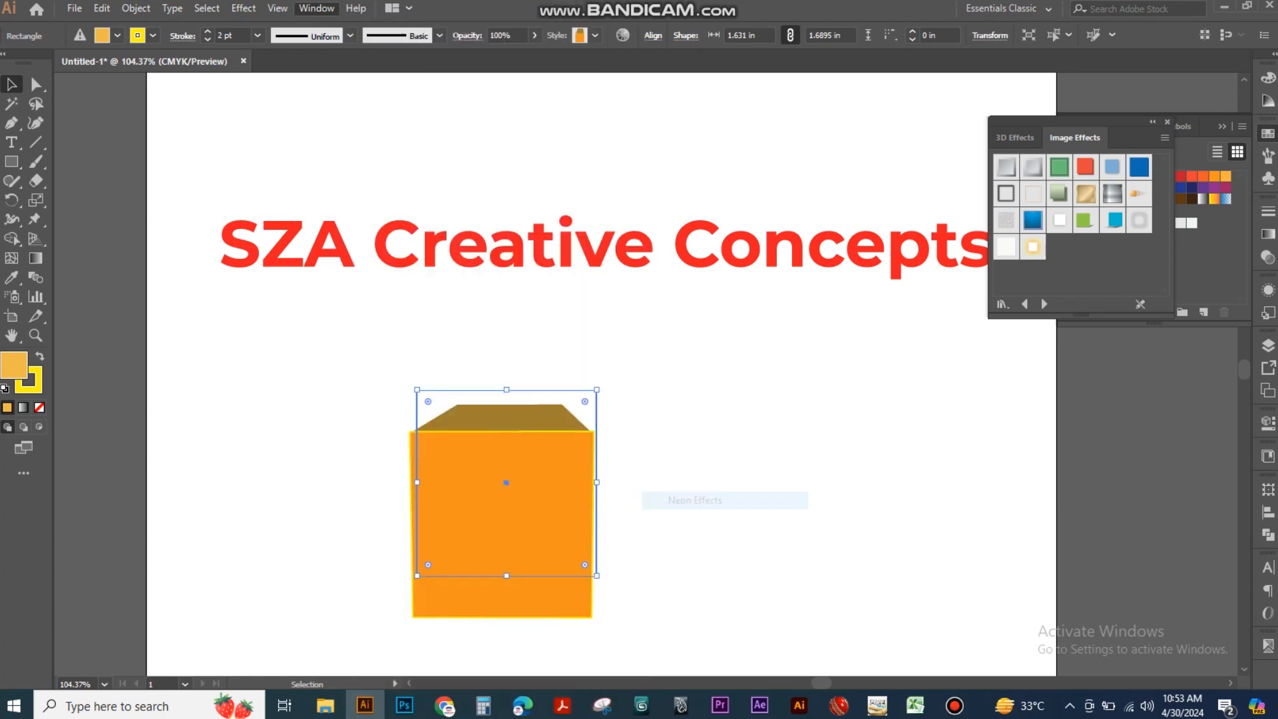
- Try the Thin Aqua Neon style, a medium green neon and a thick yellow neon on the lettering
{"action": "left_click", "coordinate": [692, 400]}
{"action": "left_click", "coordinate": [565, 249]}
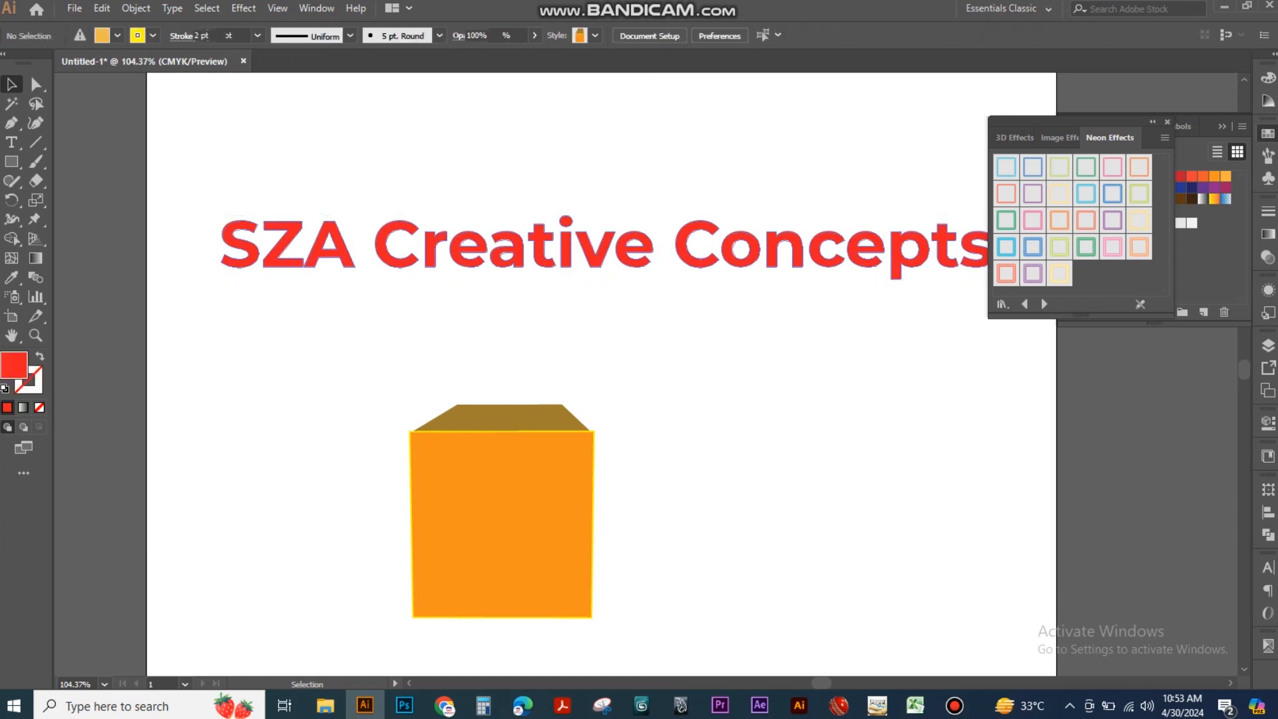
{"action": "left_click", "coordinate": [1006, 167]}
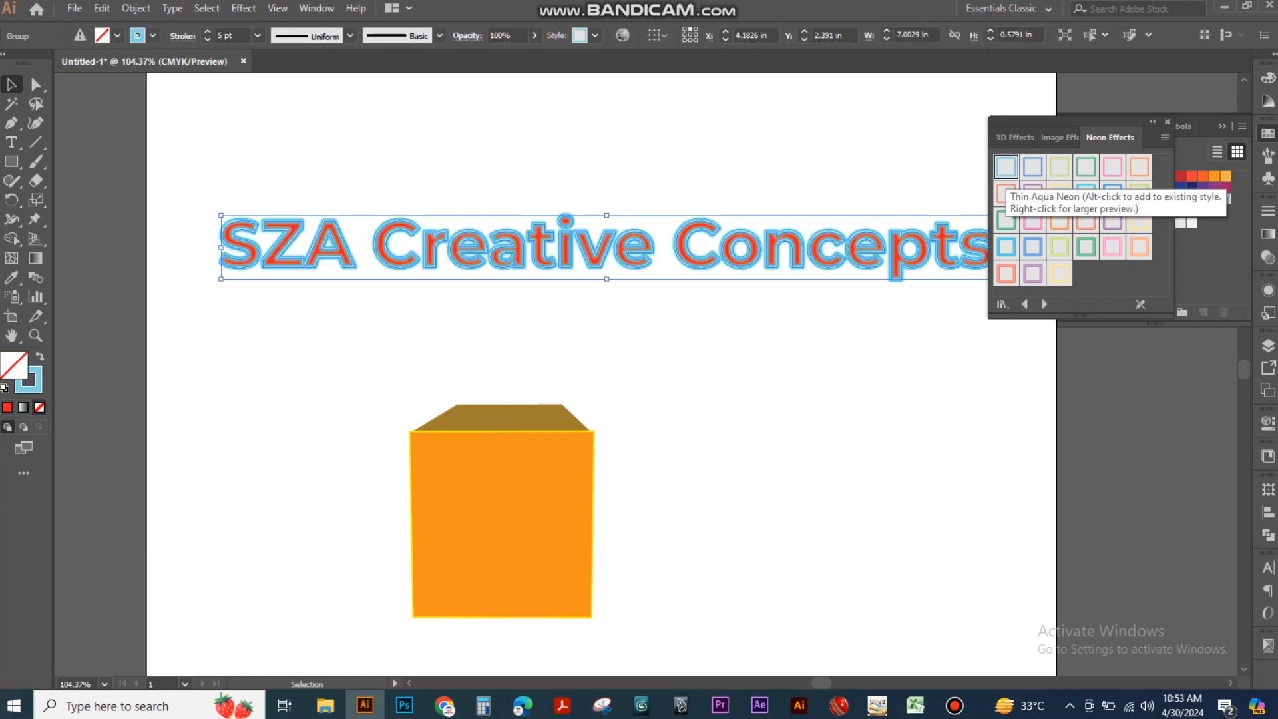
{"action": "left_click", "coordinate": [1139, 194]}
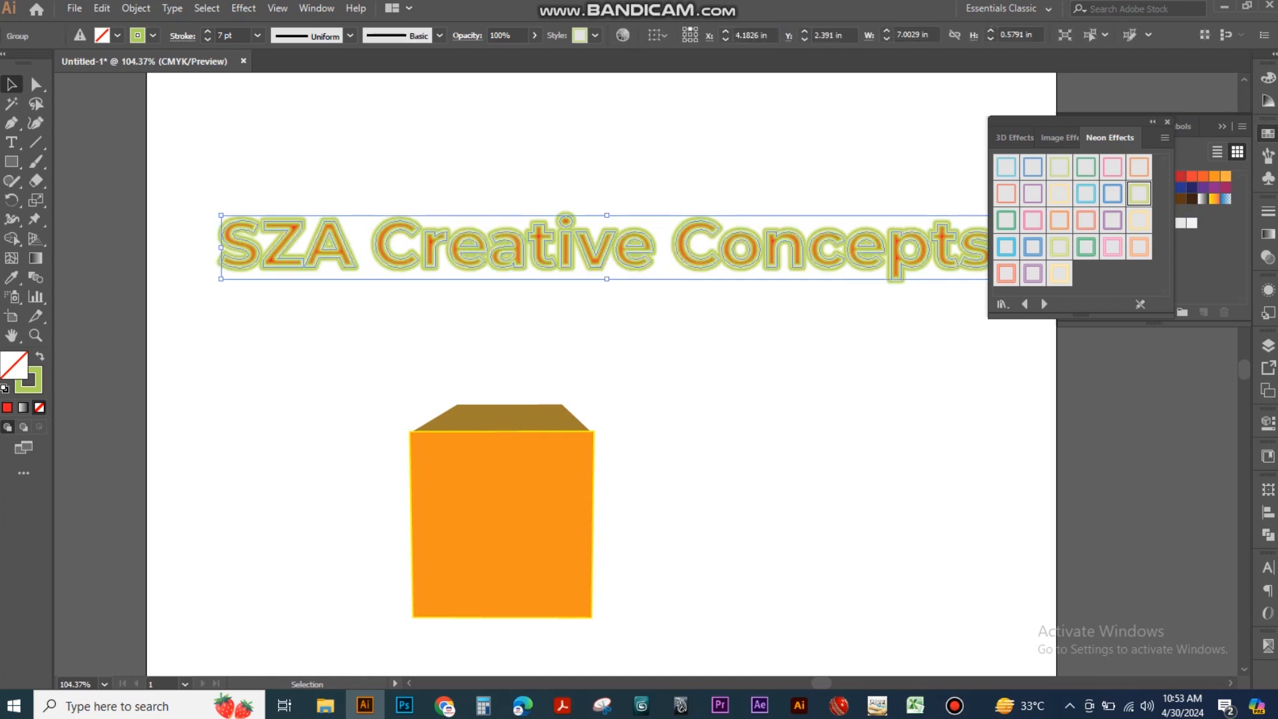
{"action": "left_click", "coordinate": [1059, 273]}
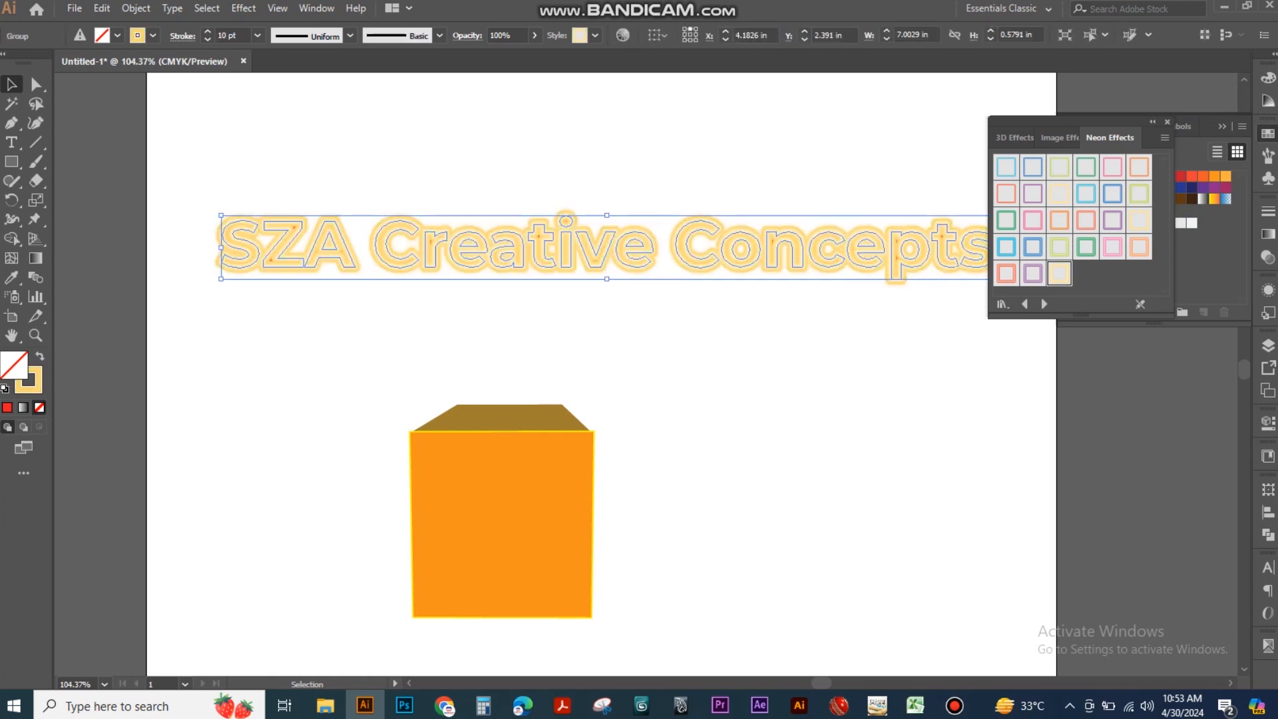
{"action": "key", "text": "ctrl+shift+a"}
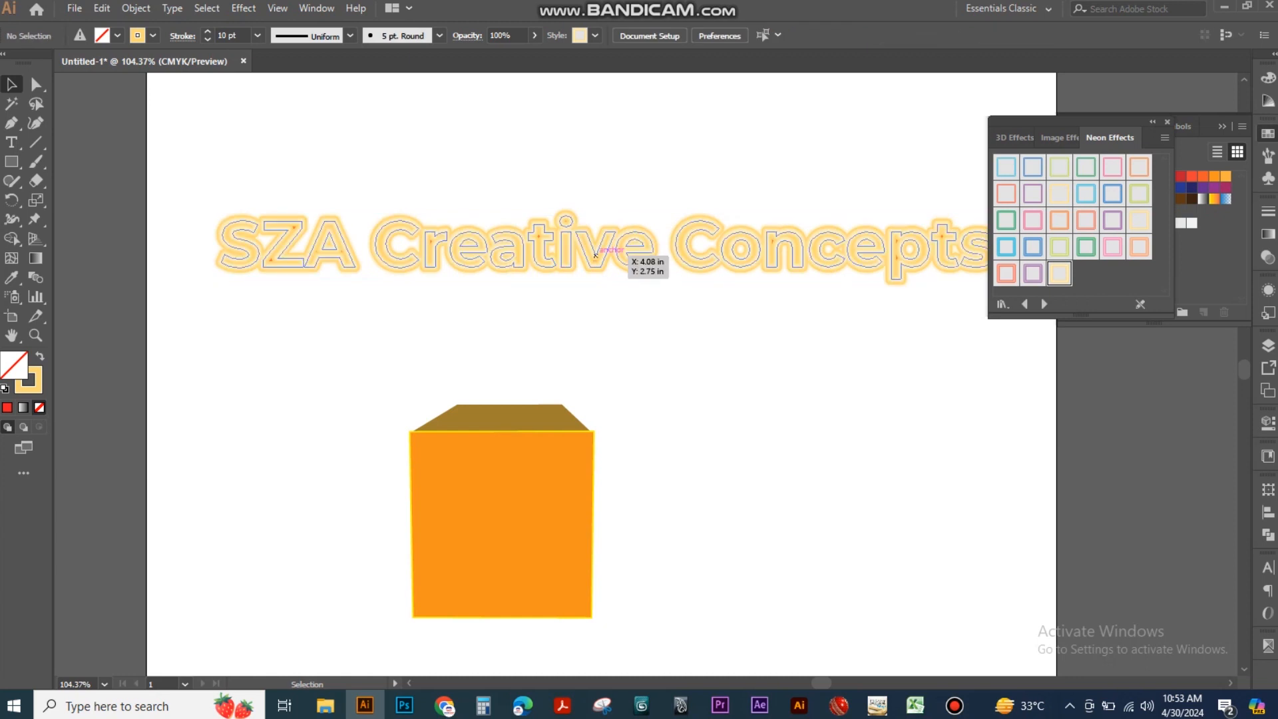
- Try the orange and red neon styles on the lettering and settle on the thin purple neon style
{"action": "left_click", "coordinate": [635, 263]}
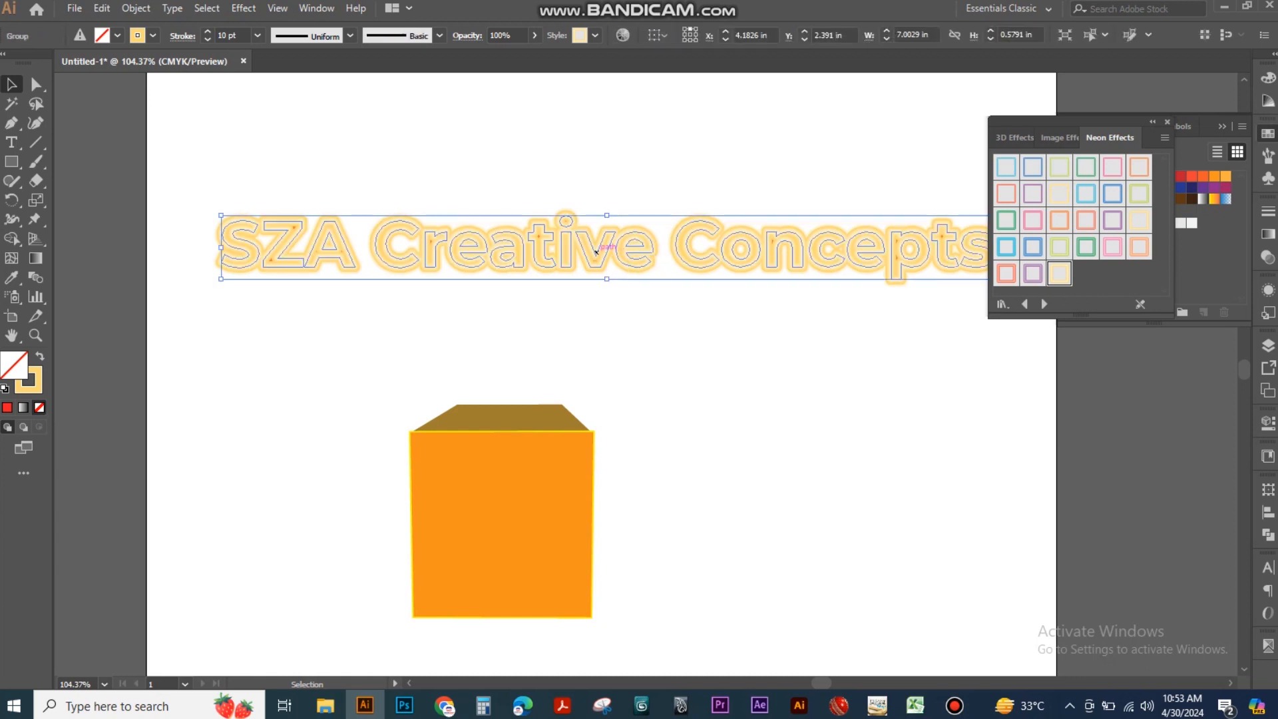
{"action": "left_click", "coordinate": [1059, 221]}
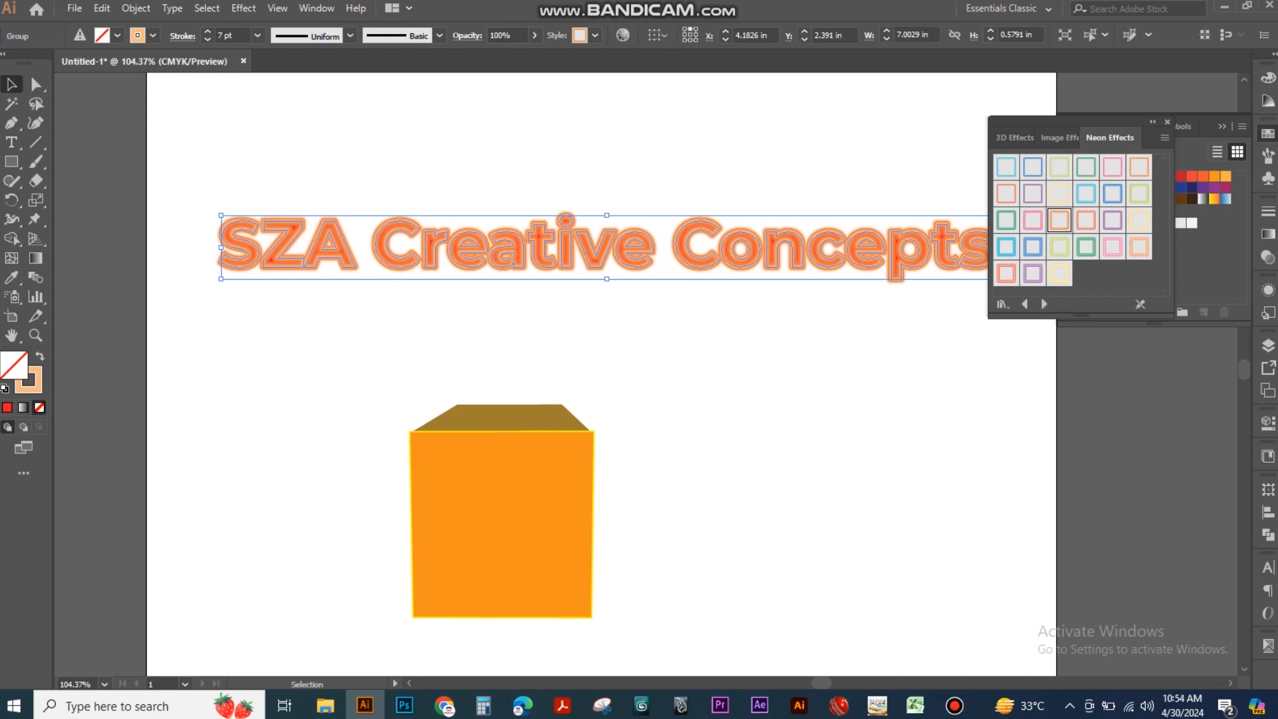
{"action": "left_click", "coordinate": [1086, 221]}
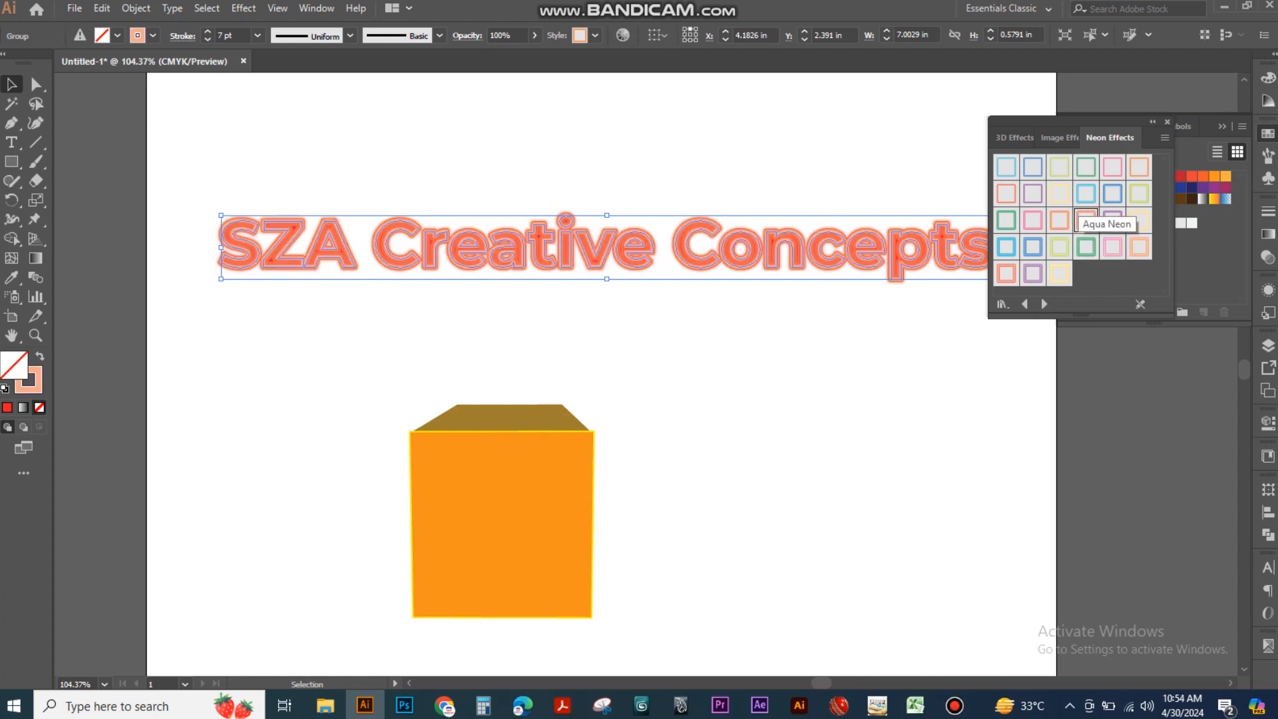
{"action": "left_click", "coordinate": [1033, 194]}
{"action": "key", "text": "ctrl+shift+a"}
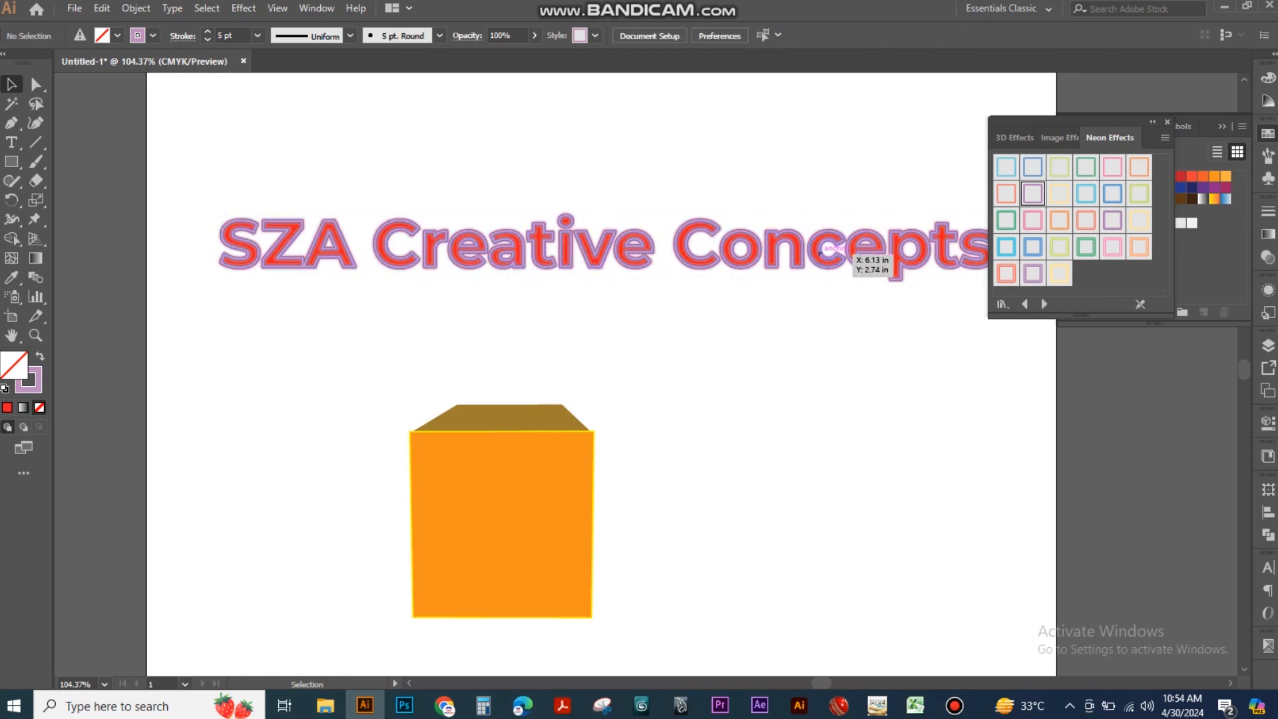
- Open the Textures graphic style library with the lettering selected
{"action": "left_click", "coordinate": [870, 259]}
{"action": "left_click", "coordinate": [316, 8]}
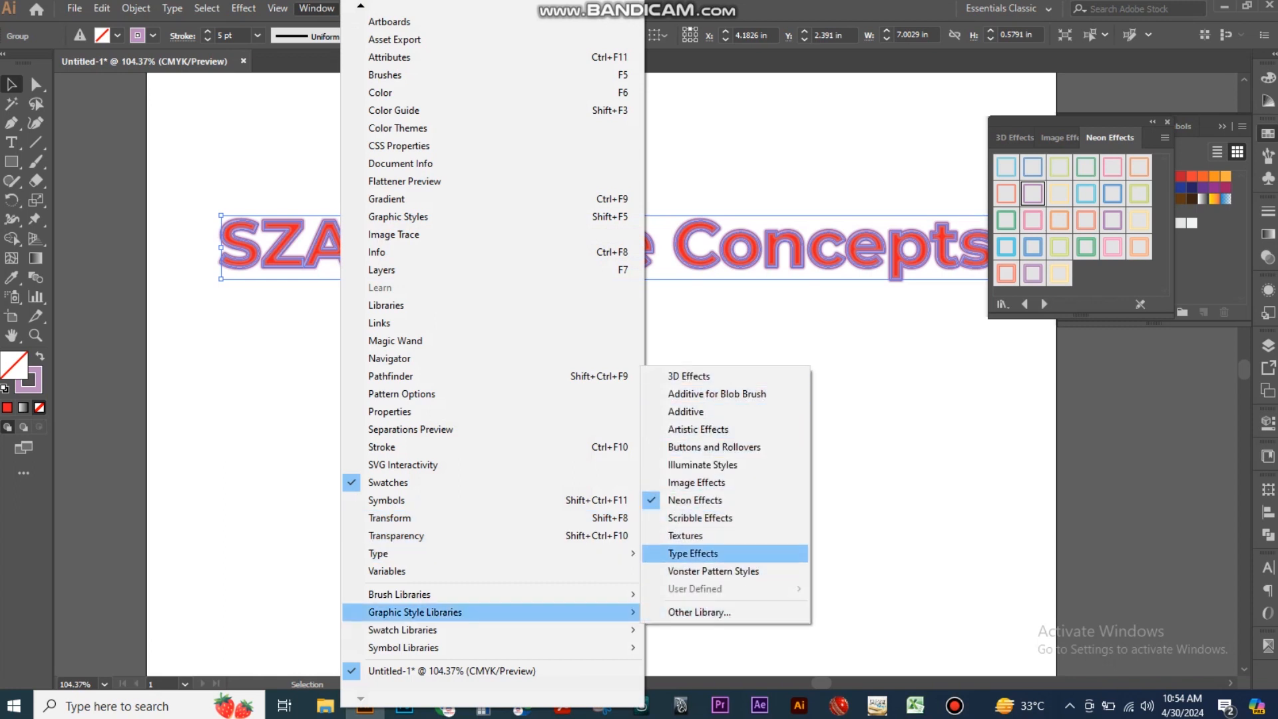
{"action": "left_click", "coordinate": [685, 535]}
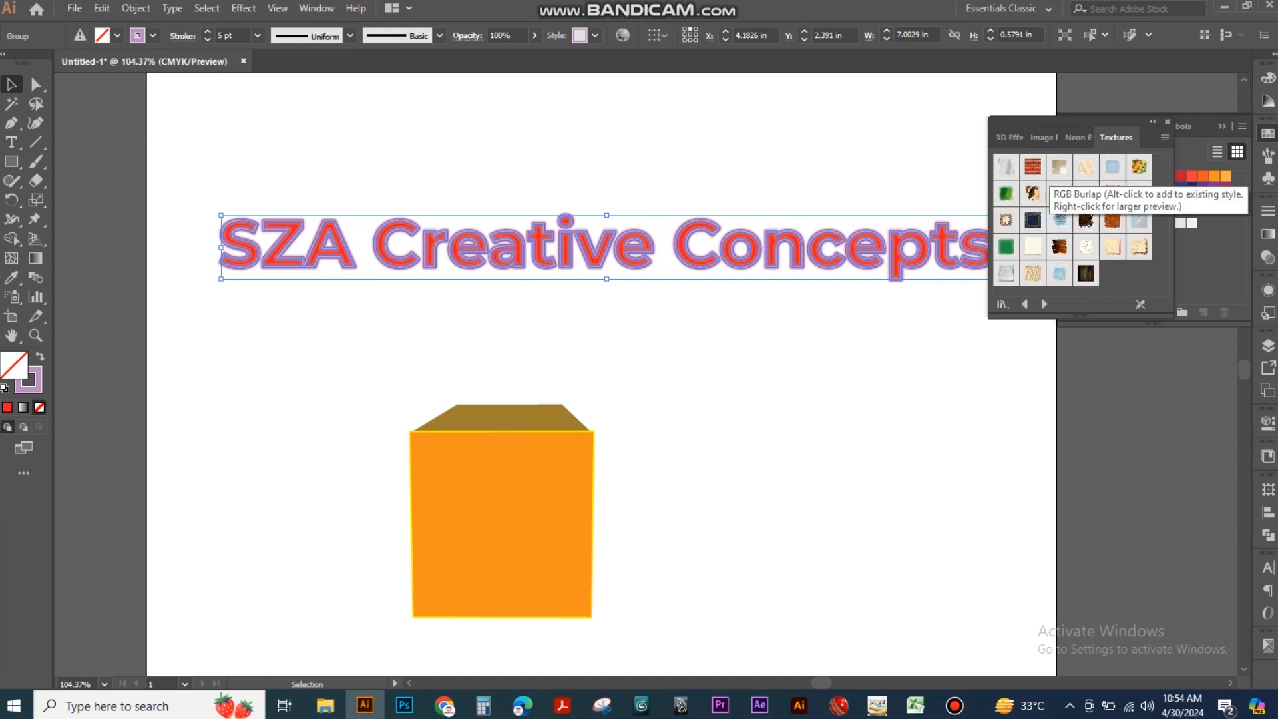
{"action": "key", "text": "m"}
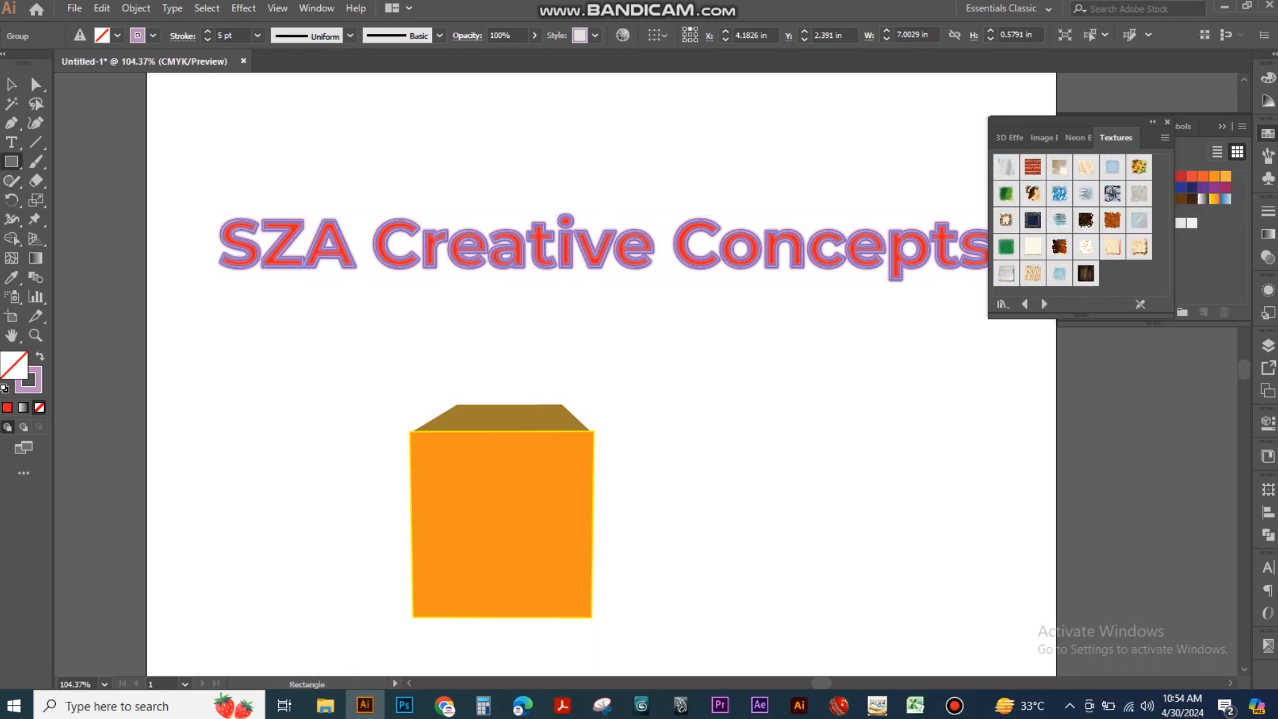
{"action": "left_click_drag", "start_coordinate": [692, 375], "coordinate": [929, 559]}
{"action": "key", "text": "ctrl+z"}
- Draw a circle about 1.98 in across beside the orange box and give it the default white fill and black stroke
{"action": "left_click_drag", "start_coordinate": [11, 161], "coordinate": [60, 200]}
{"action": "mouse_move", "coordinate": [416, 390]}
{"action": "left_mouse_down"}
{"action": "mouse_move", "coordinate": [686, 390]}
{"action": "mouse_move", "coordinate": [905, 608]}
{"action": "left_mouse_up"}
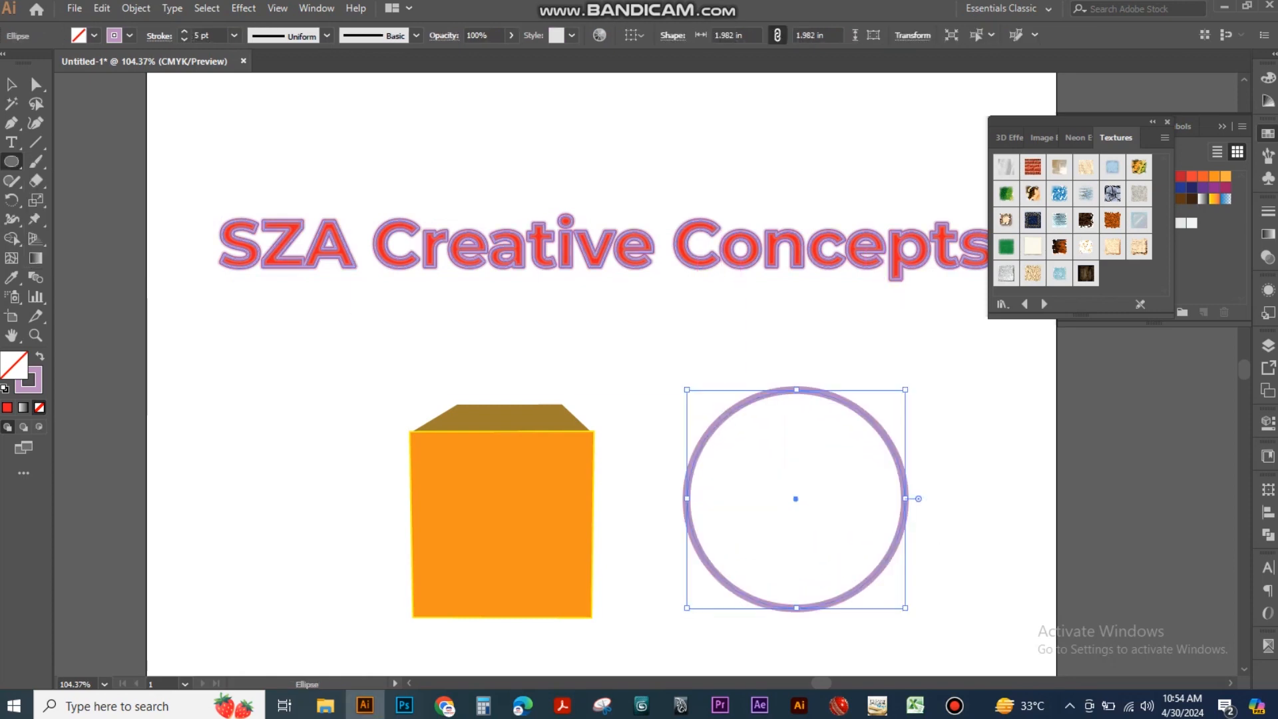
{"action": "key", "text": "v"}
{"action": "key", "text": "d"}
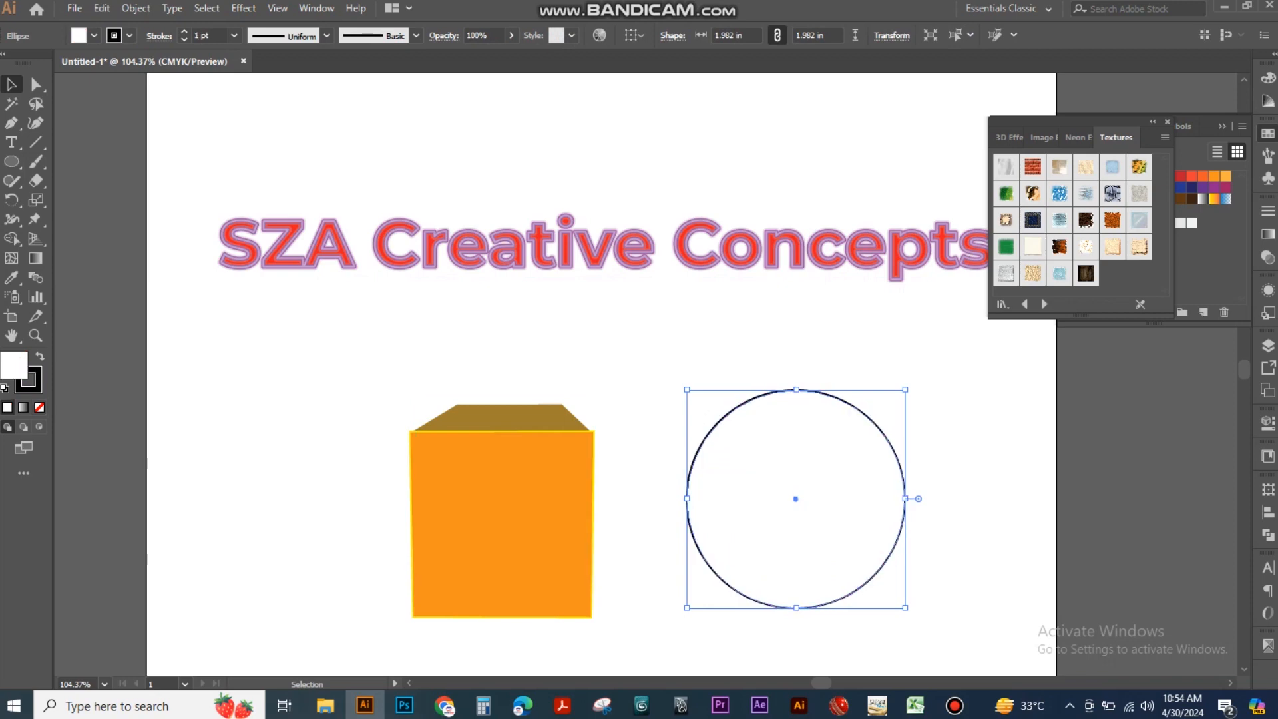
{"action": "key", "text": "slash"}
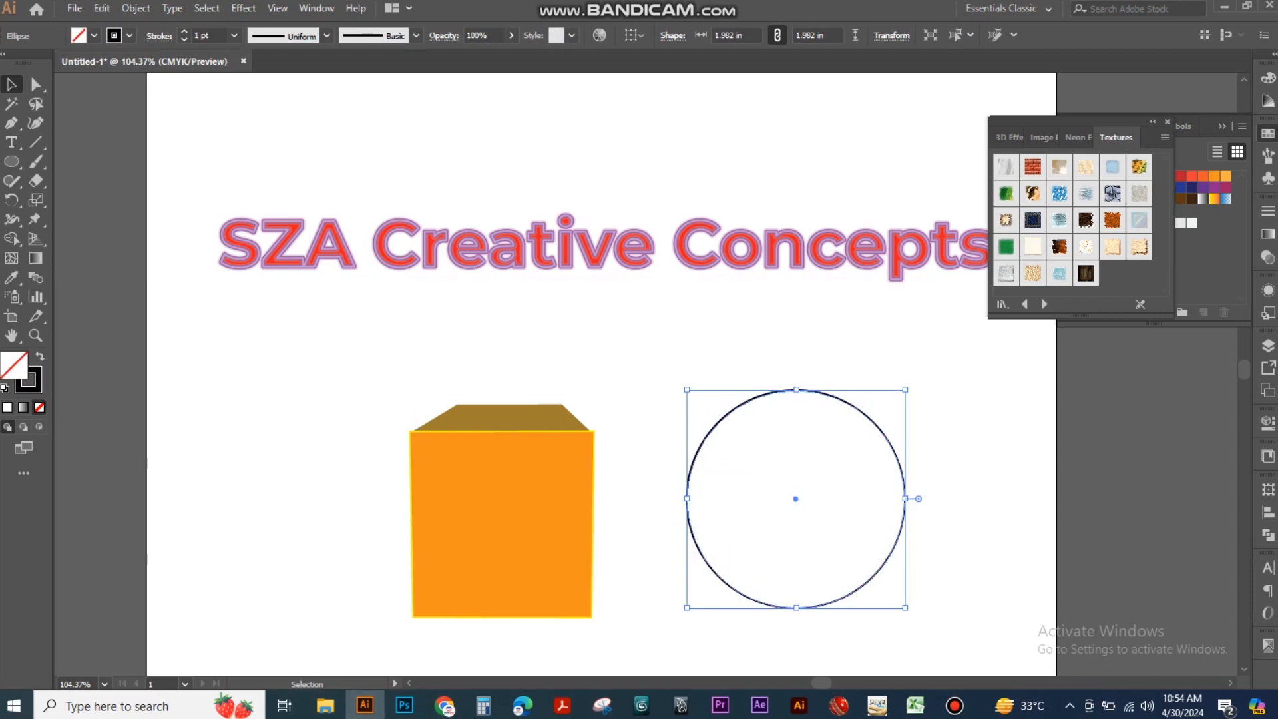
{"action": "key", "text": "ctrl+z"}
- Move the Textures library clear of the swatches, fill the circle with brown (C=30 M=50 Y=75 K=10) and remove its stroke
{"action": "left_click_drag", "start_coordinate": [1065, 122], "coordinate": [186, 394]}
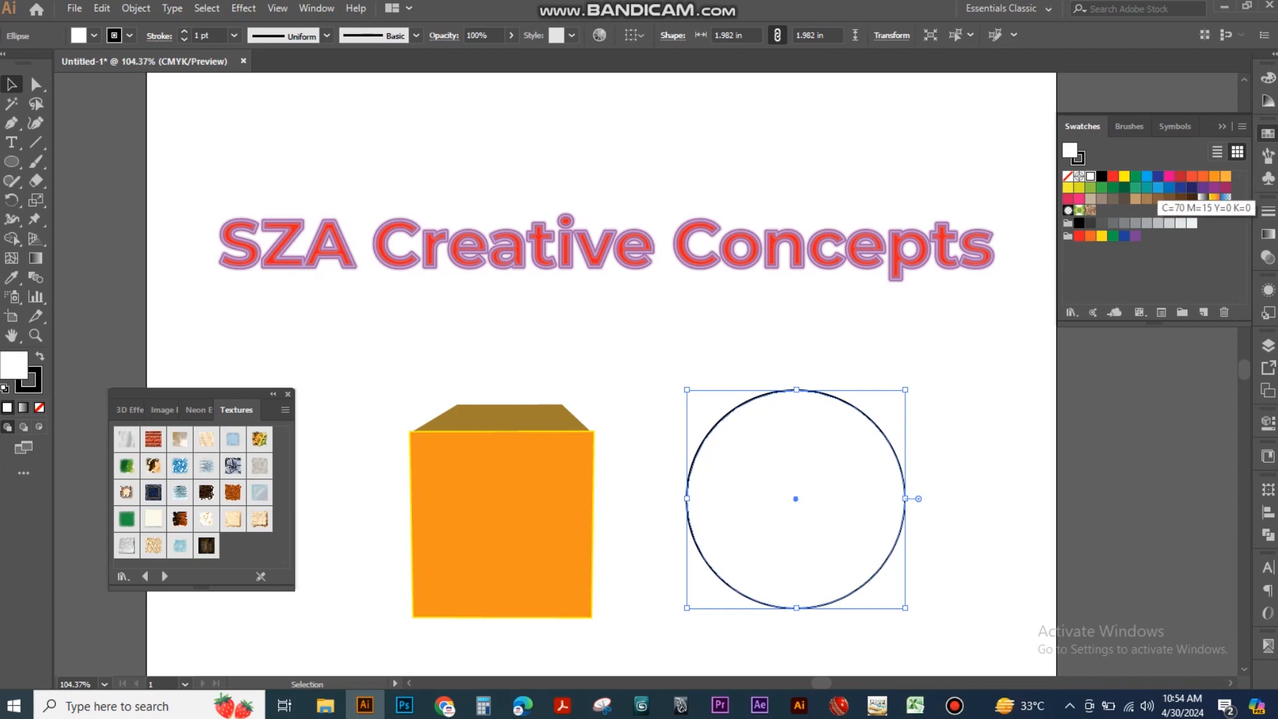
{"action": "left_click", "coordinate": [1147, 198]}
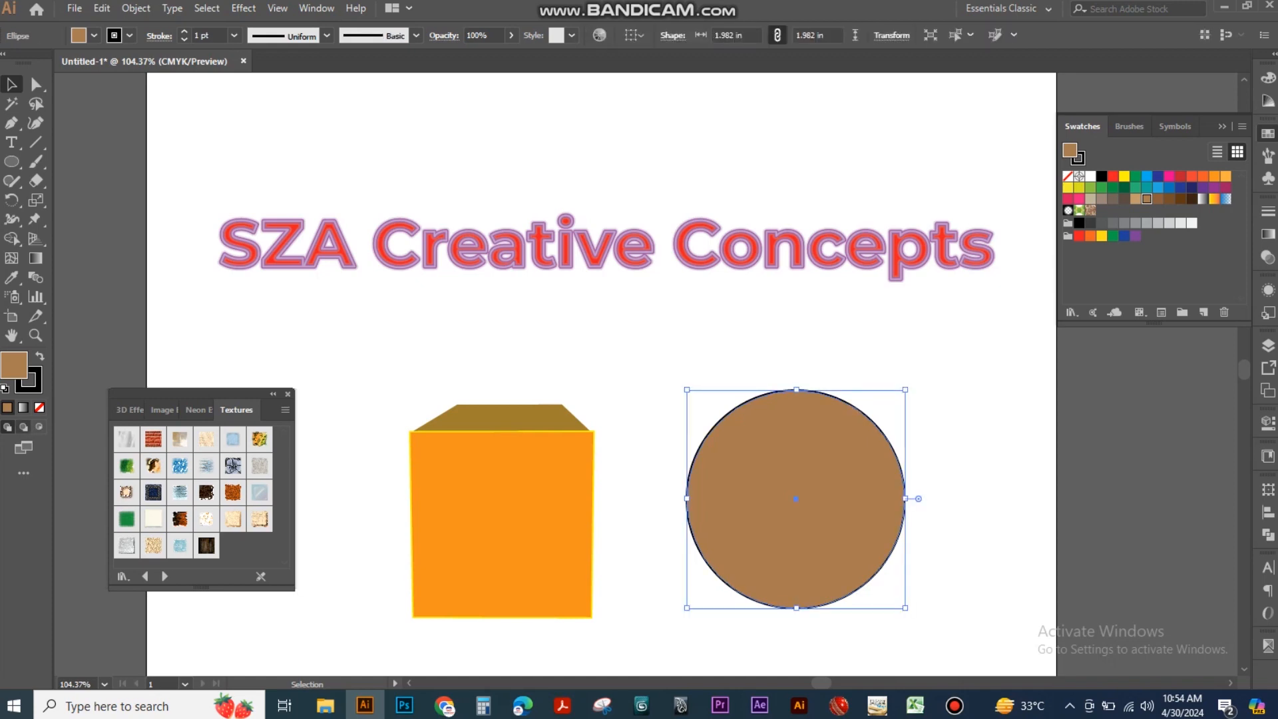
{"action": "key", "text": "alt"}
{"action": "left_click", "coordinate": [35, 385]}
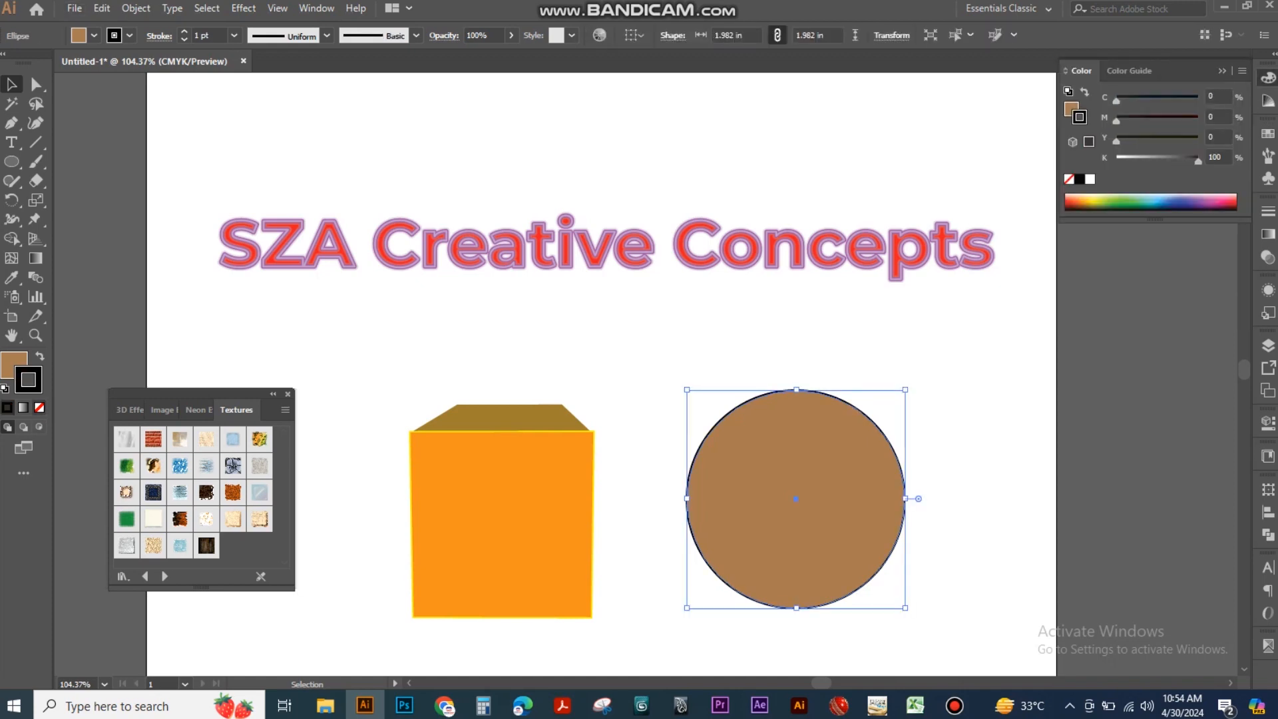
{"action": "key", "text": "slash"}
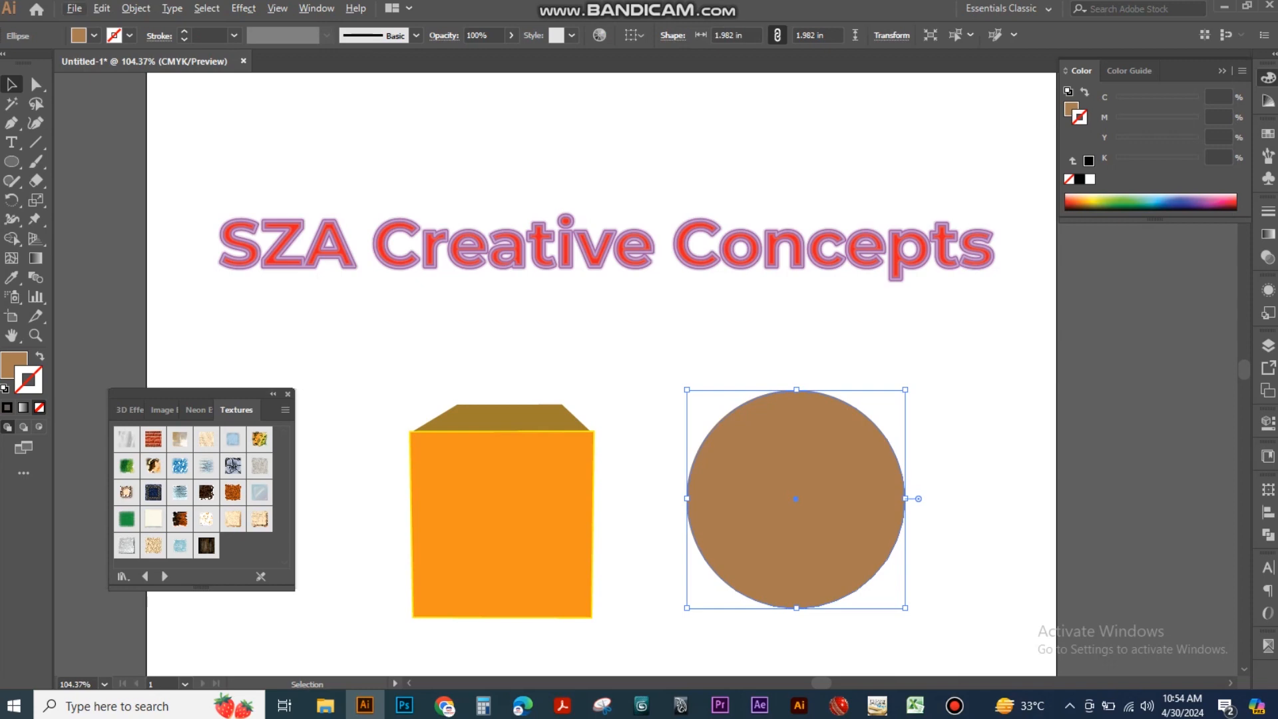
{"action": "key", "text": "x"}
{"action": "key", "text": "ctrl+shift+a"}
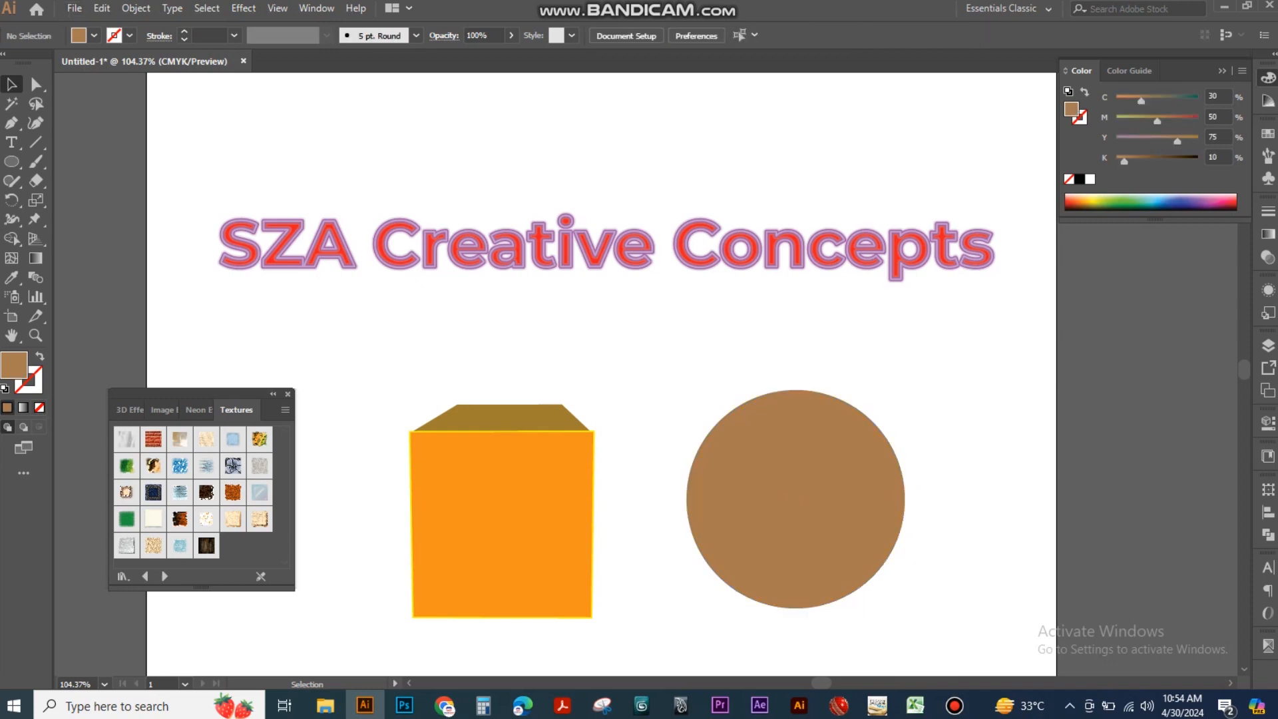
{"action": "left_click", "coordinate": [797, 499]}
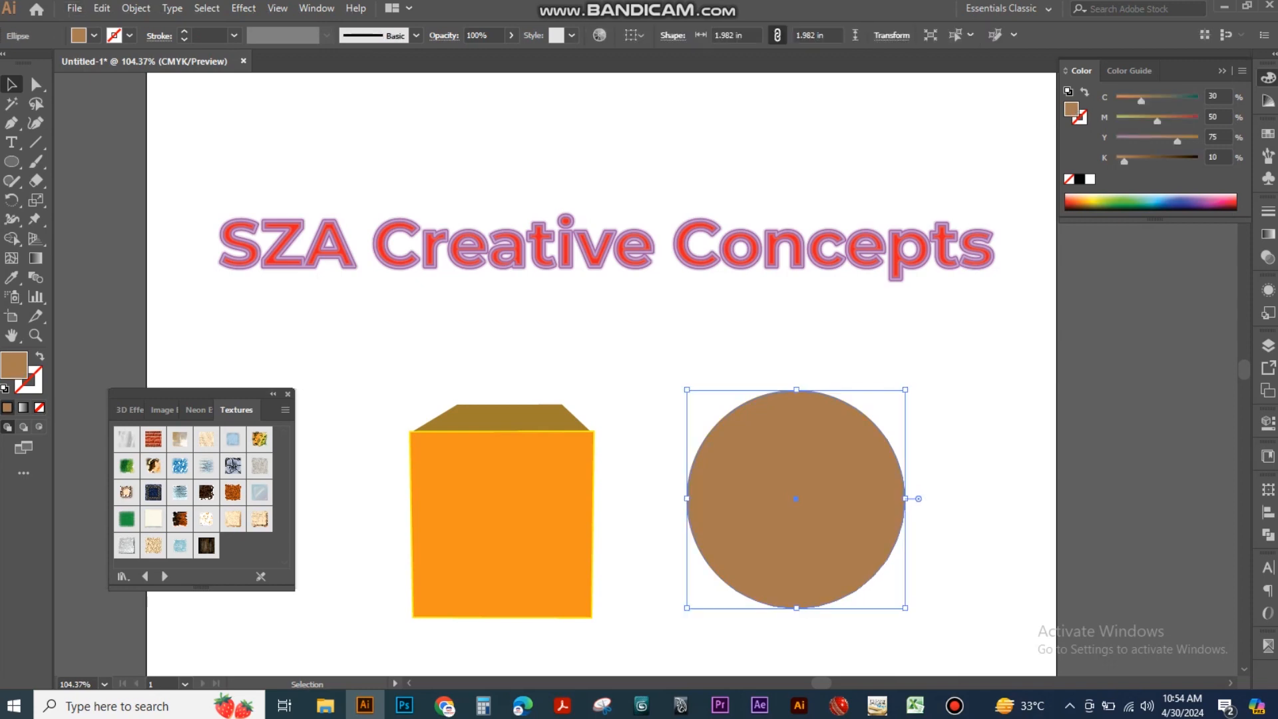
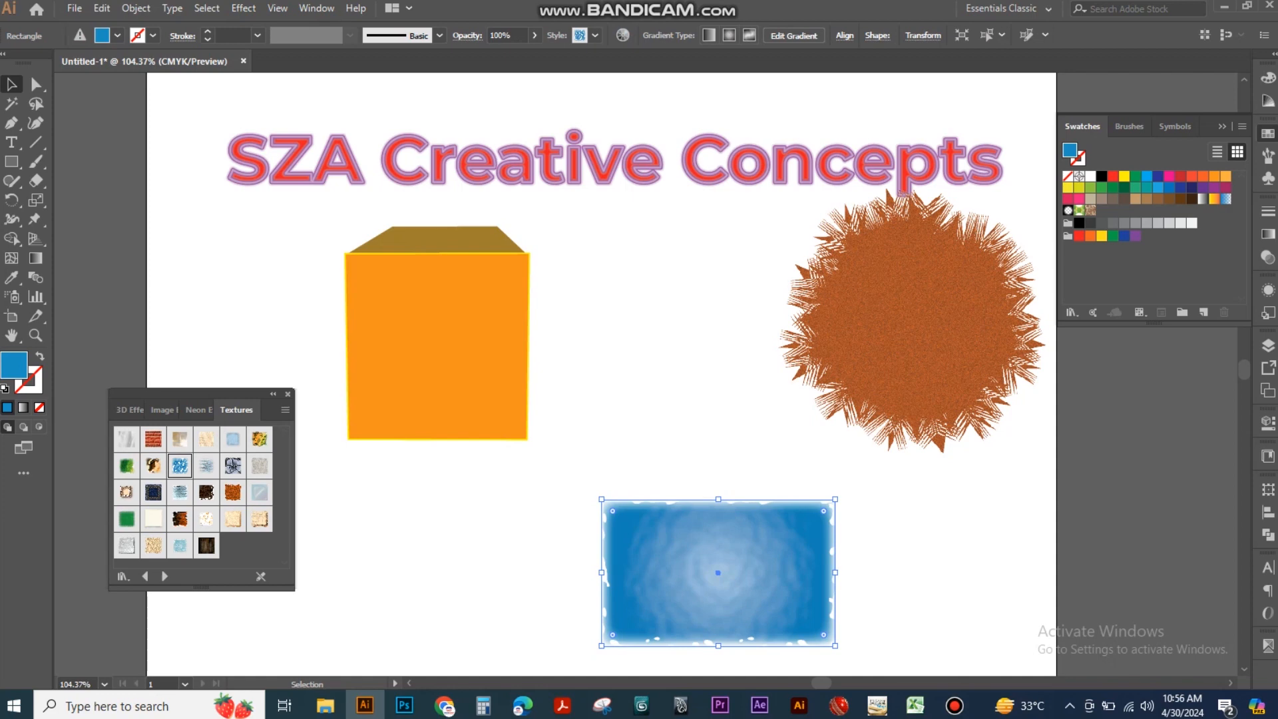
- Move the blue textured rectangle up and slightly to the left on the artboard
{"action": "key", "text": "ctrl+shift+a"}
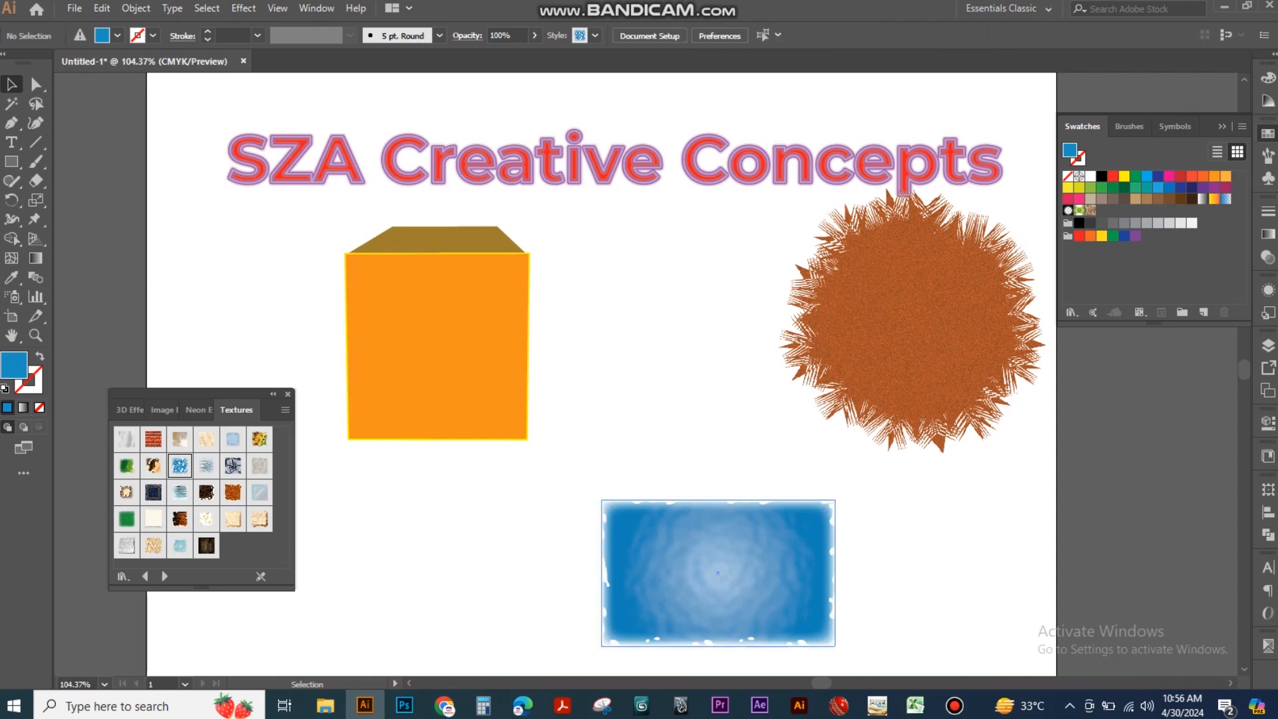
{"action": "left_click_drag", "start_coordinate": [703, 575], "coordinate": [683, 525]}
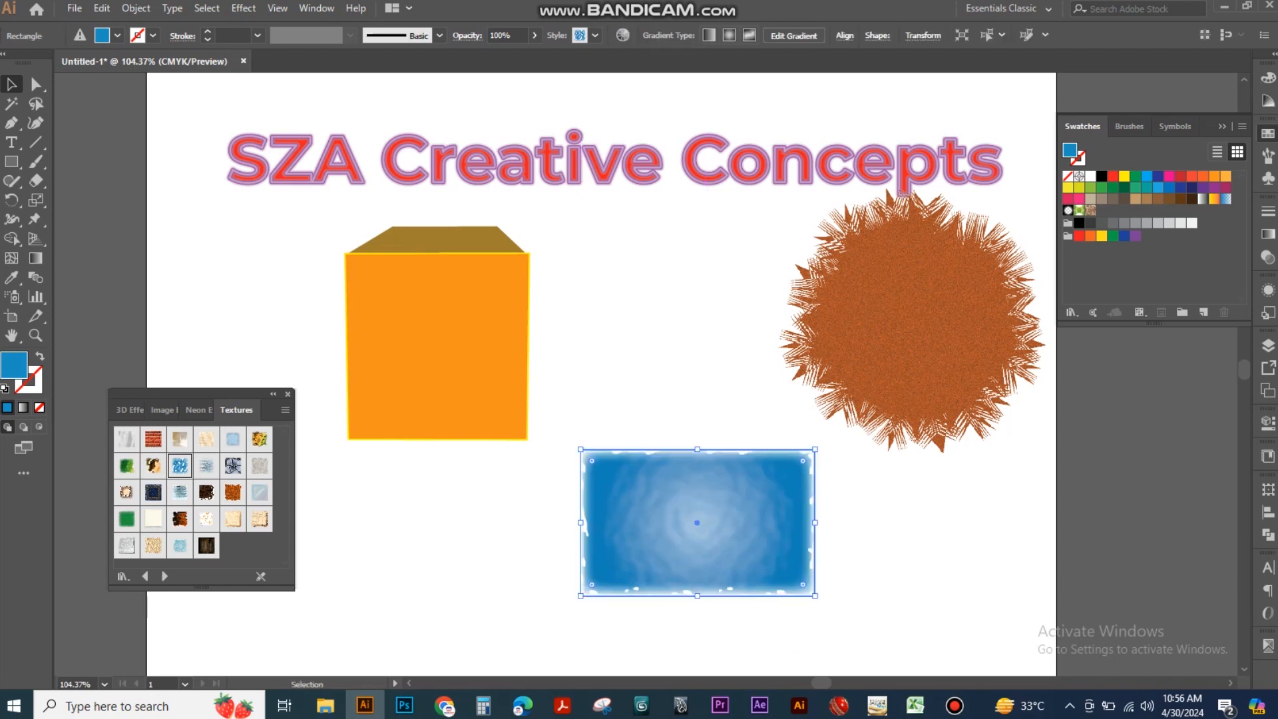
- Undo the last move and the texture style on the blue rectangle, and shift the plain rectangle slightly up and to the left
{"action": "key", "text": "ctrl+shift+a"}
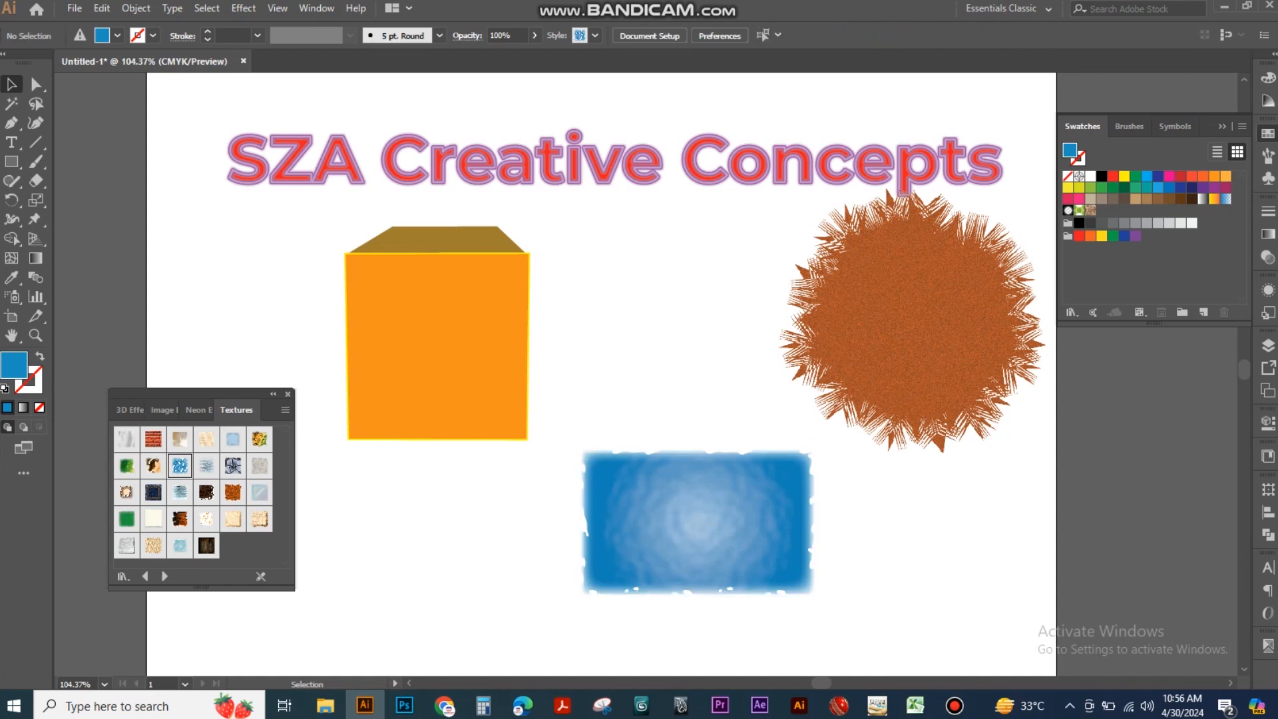
{"action": "left_click", "coordinate": [696, 522]}
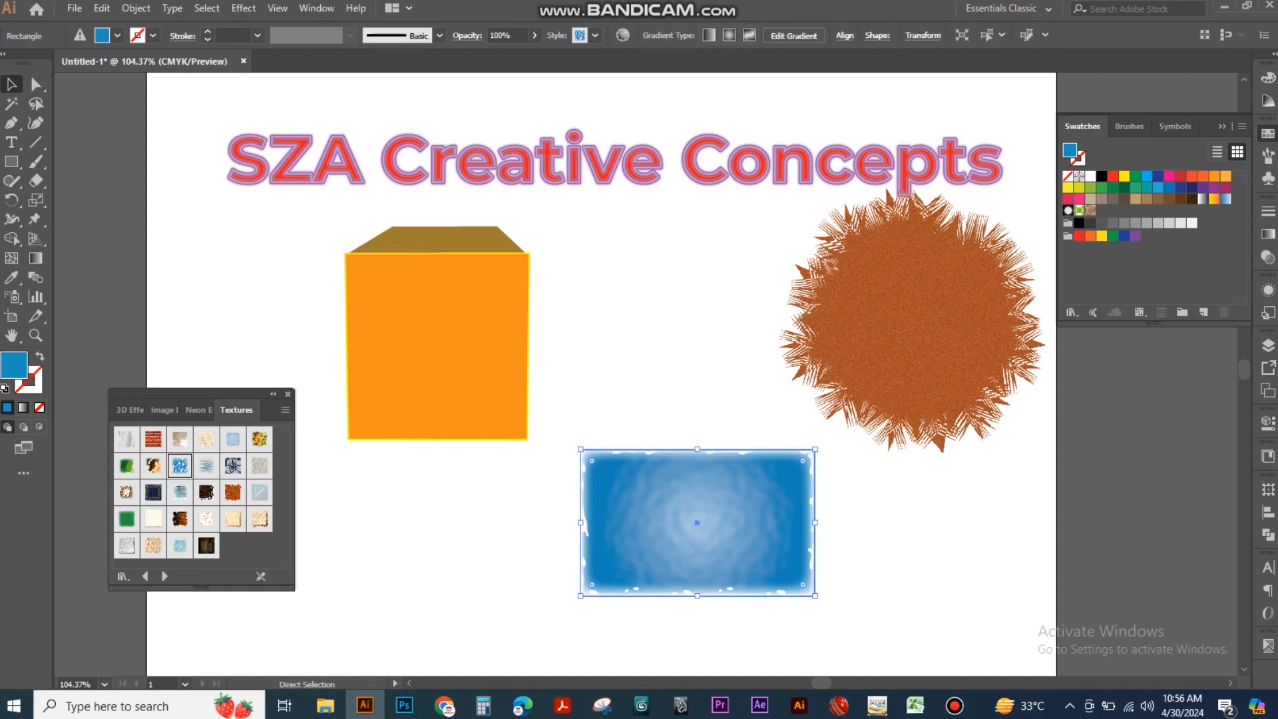
{"action": "key", "text": "ctrl+z"}
{"action": "key", "text": "ctrl+z"}
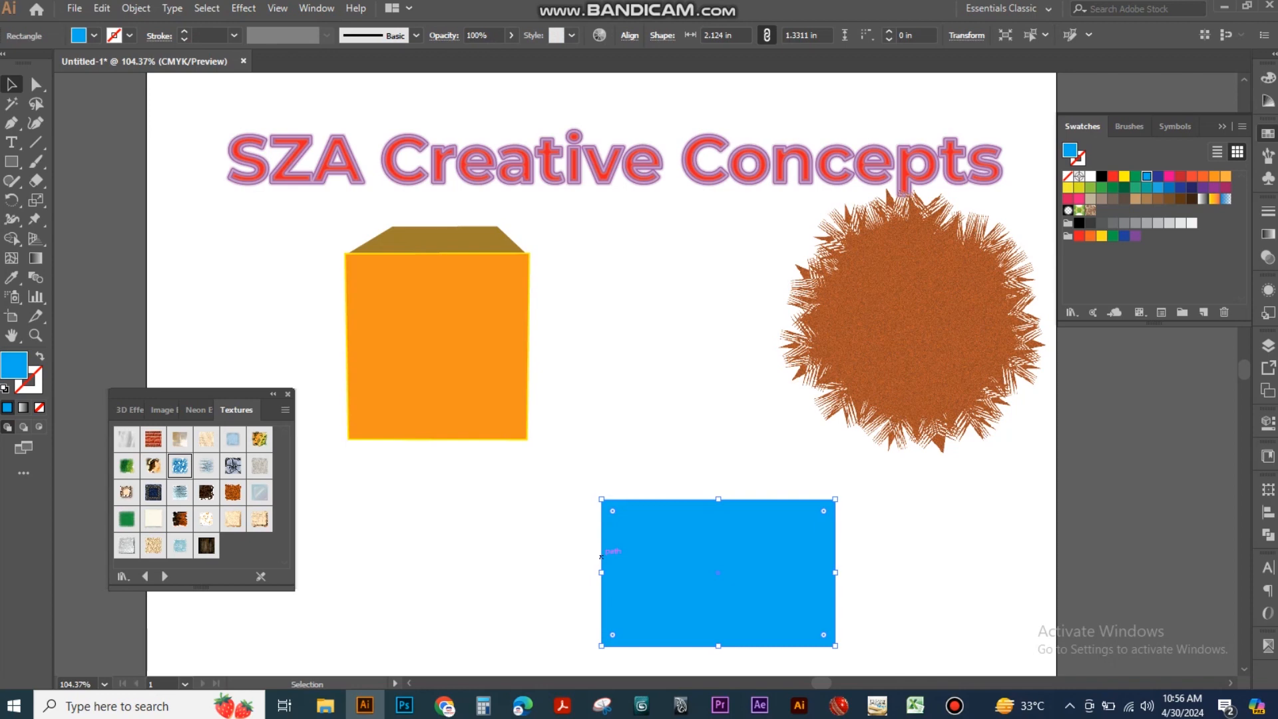
{"action": "left_click_drag", "start_coordinate": [663, 568], "coordinate": [651, 556]}
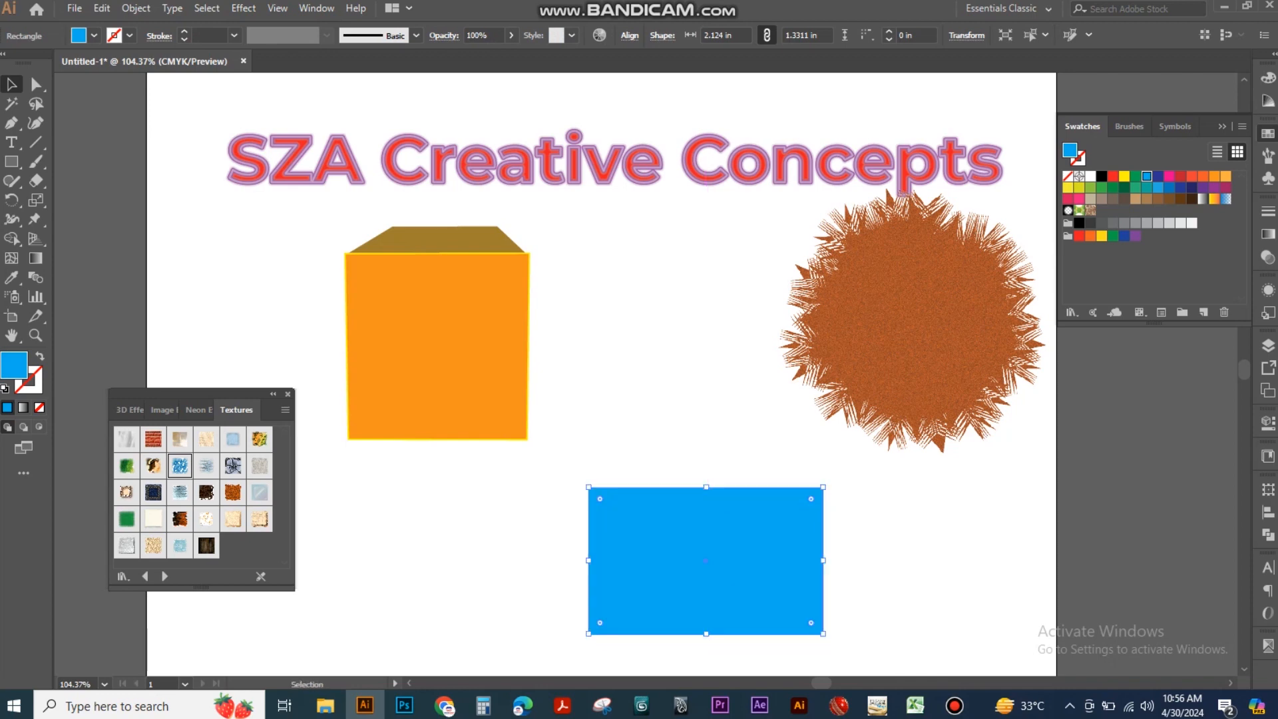
- Try the pale blue watery texture style on the rectangle and undo it
{"action": "left_click", "coordinate": [180, 545]}
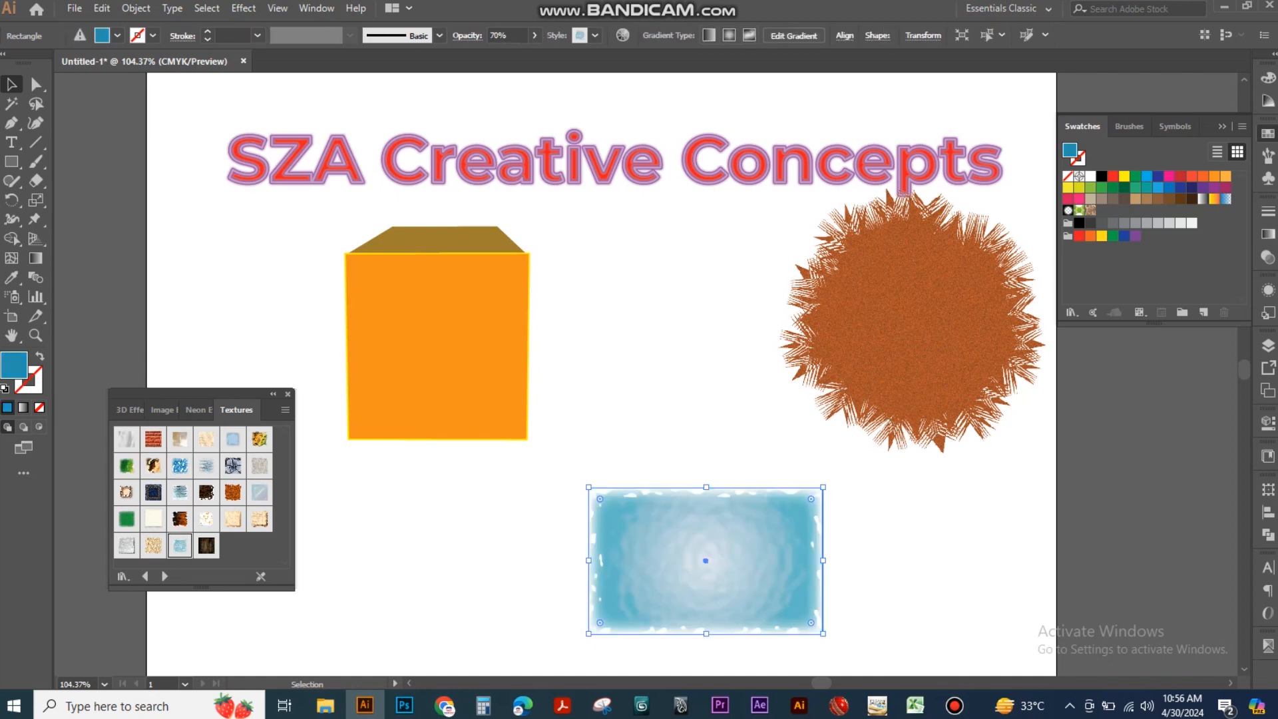
{"action": "key", "text": "ctrl+shift+a"}
{"action": "key", "text": "ctrl+z"}
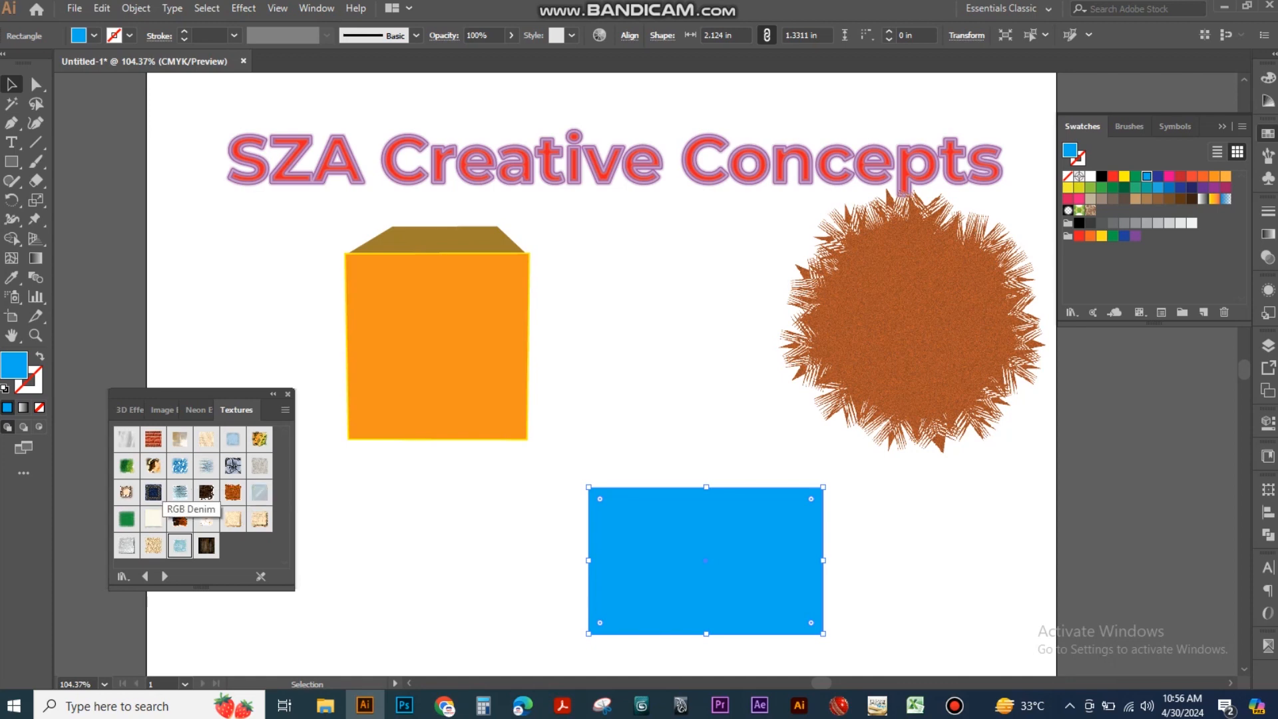
- Apply the beige texture style with the stone-chip border to the rectangle, and move the rectangle and the lettering slightly up
{"action": "left_click", "coordinate": [125, 492]}
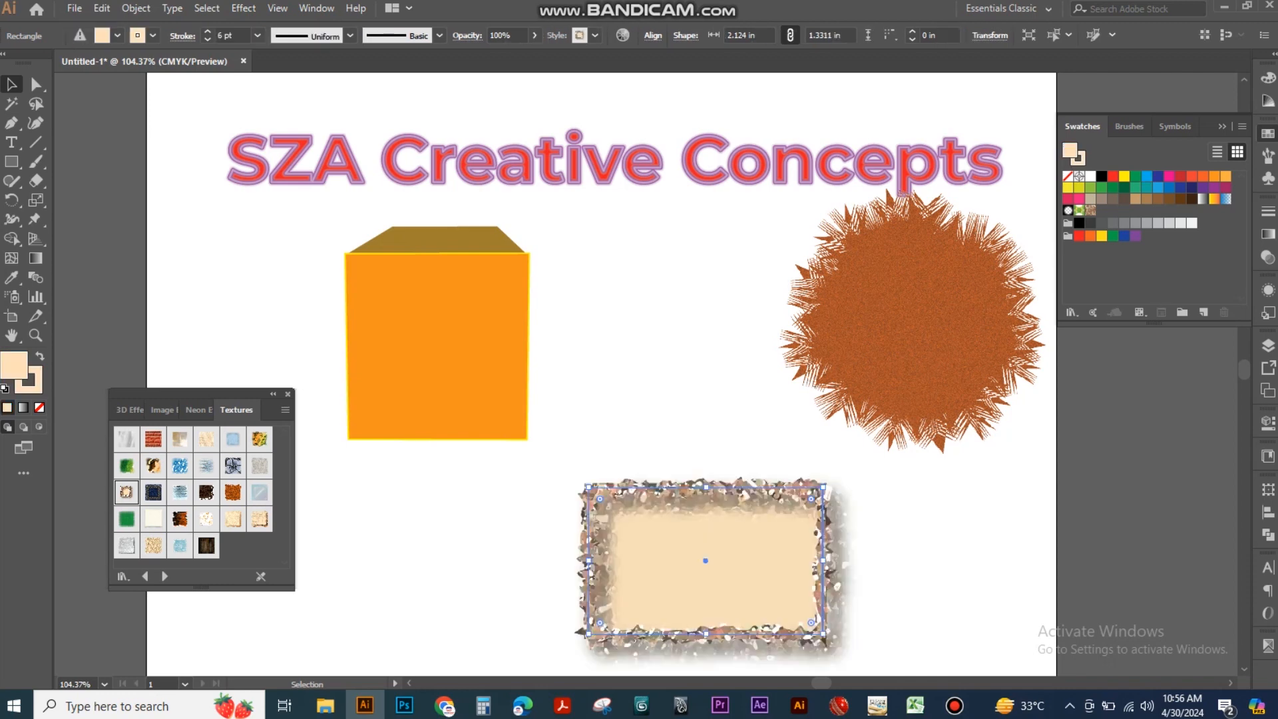
{"action": "key", "text": "ctrl+shift+a"}
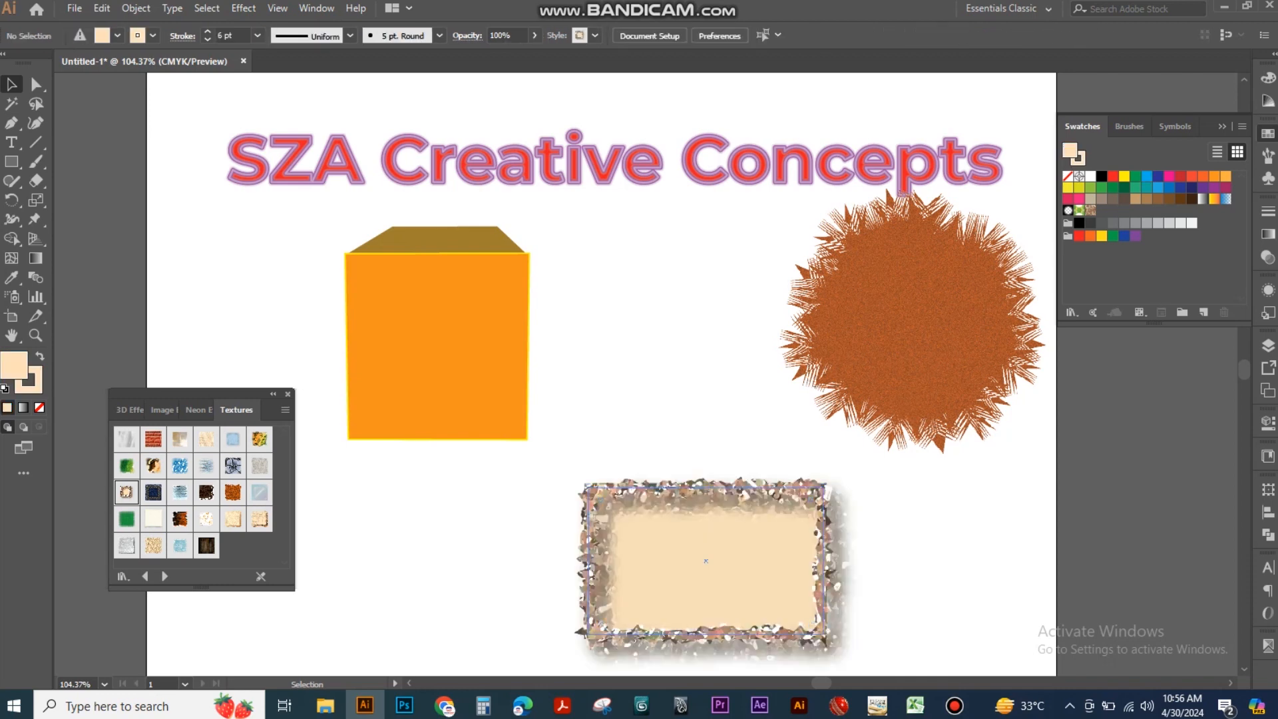
{"action": "left_click_drag", "start_coordinate": [705, 561], "coordinate": [693, 515]}
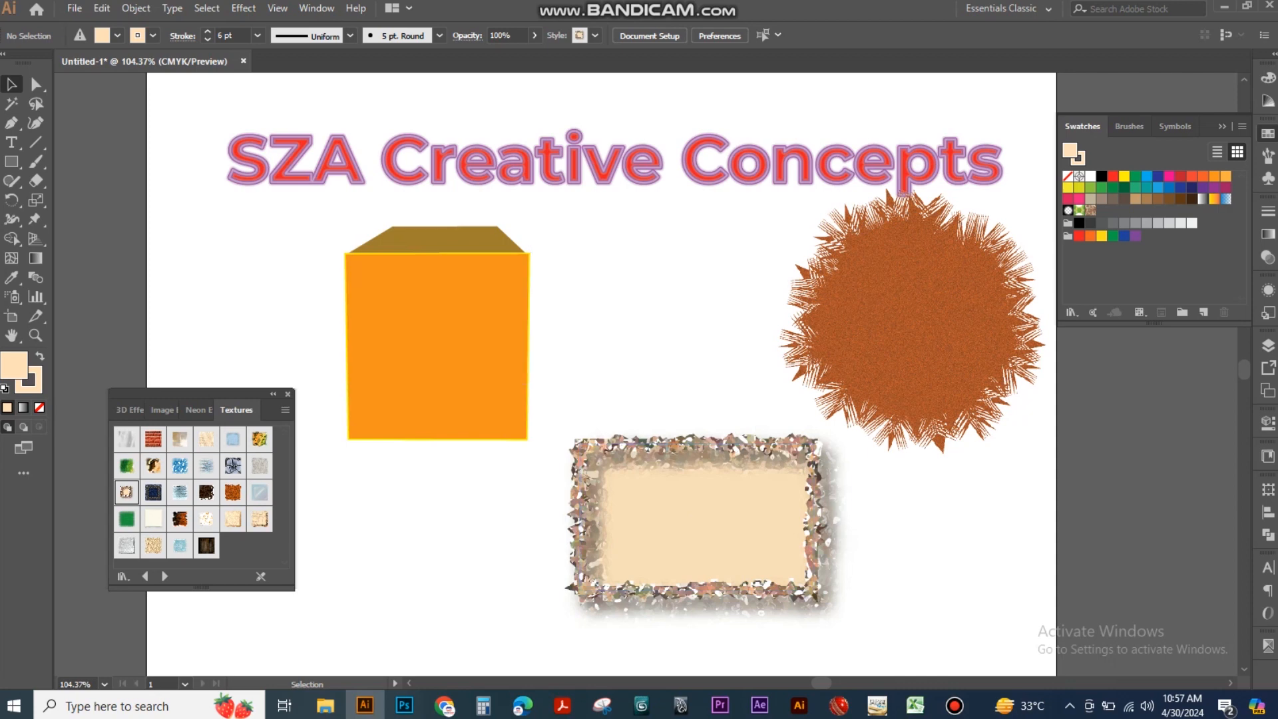
{"action": "left_click_drag", "start_coordinate": [729, 175], "coordinate": [728, 159]}
- Delete the orange box, the brown textured circle and the stone-bordered rectangle
{"action": "left_click", "coordinate": [731, 223]}
{"action": "left_click_drag", "start_coordinate": [631, 334], "coordinate": [807, 507]}
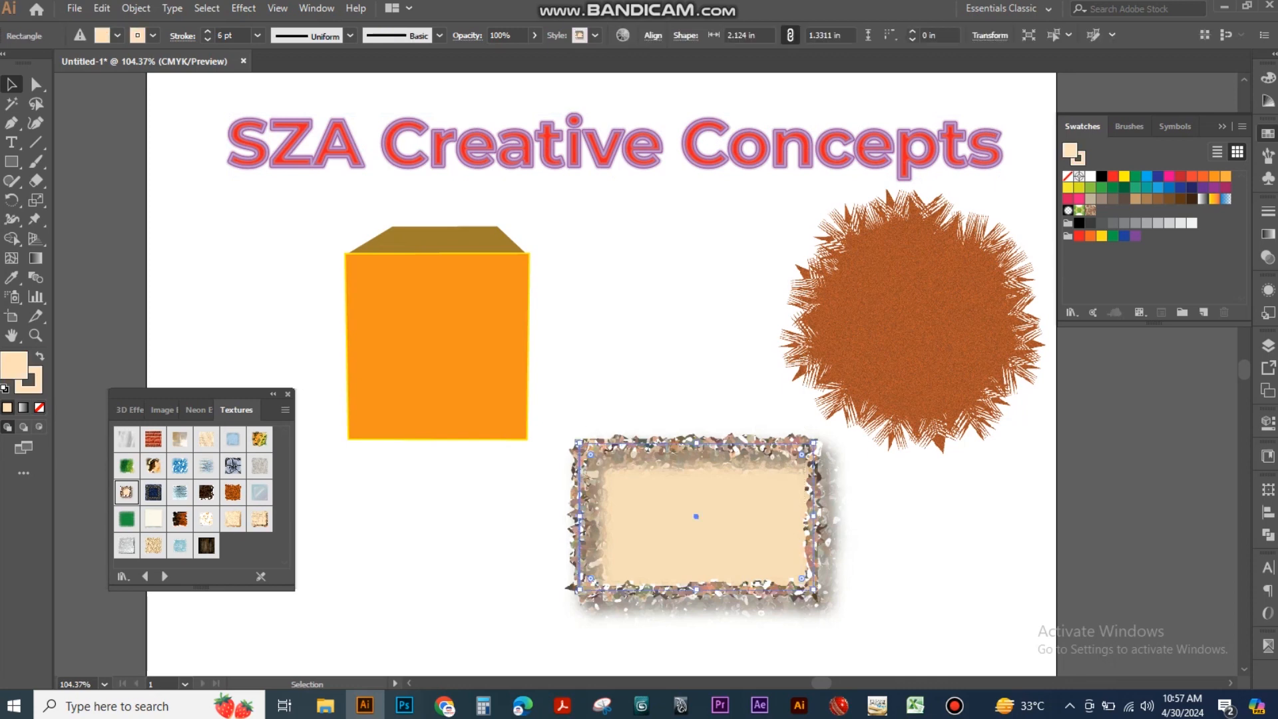
{"action": "left_click_drag", "start_coordinate": [703, 325], "coordinate": [459, 418]}
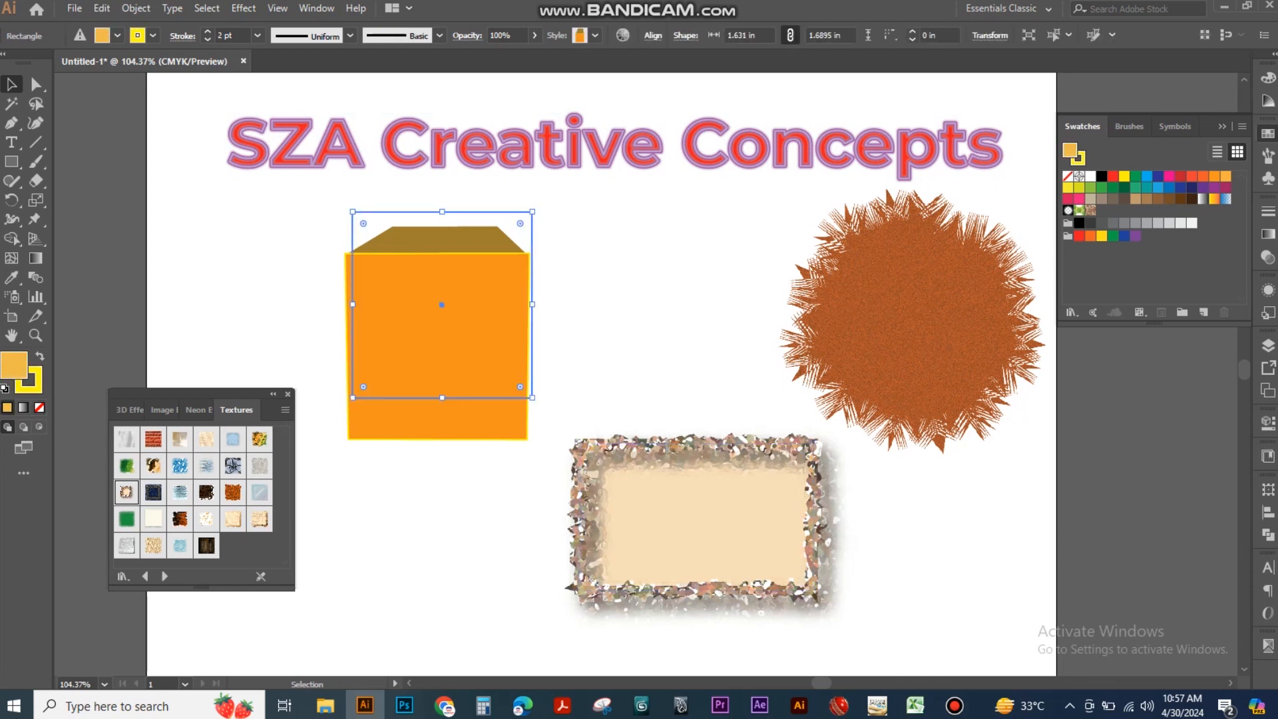
{"action": "key", "text": "Delete"}
{"action": "left_click_drag", "start_coordinate": [591, 341], "coordinate": [849, 520]}
{"action": "key", "text": "Delete"}
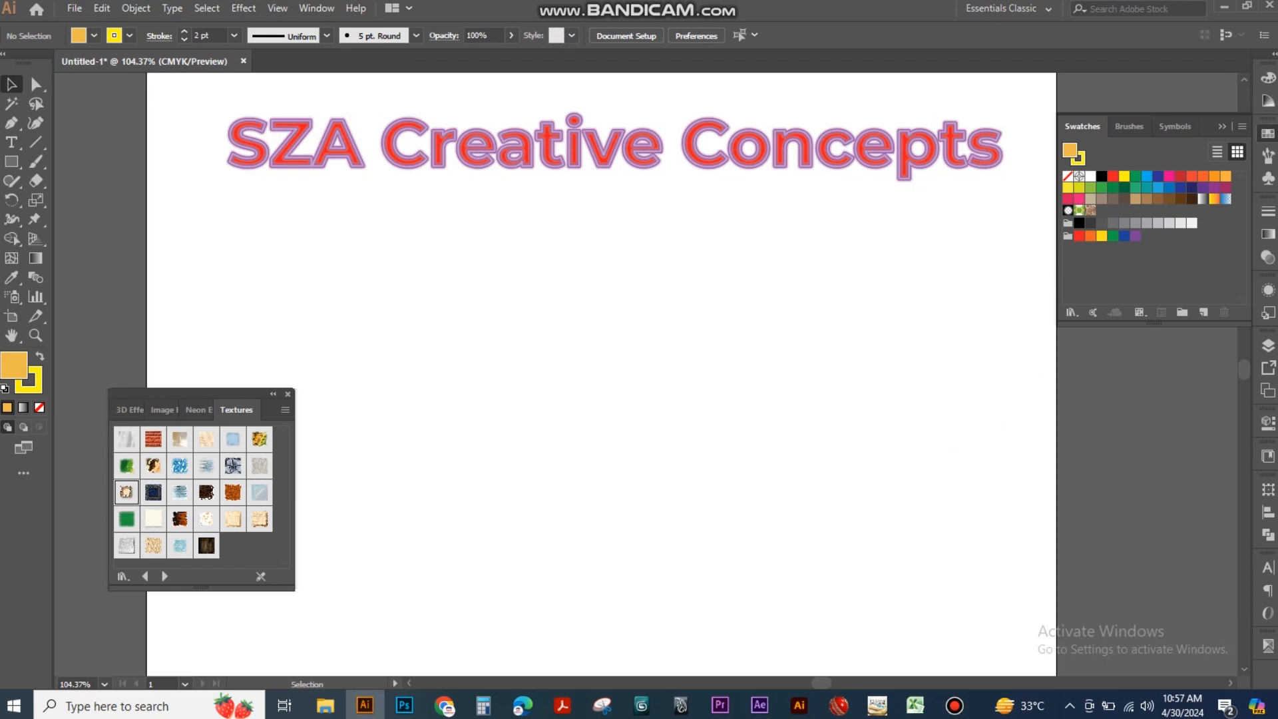
- Close the Textures library, bring back the three deleted shapes and deselect everything
{"action": "left_click", "coordinate": [288, 394]}
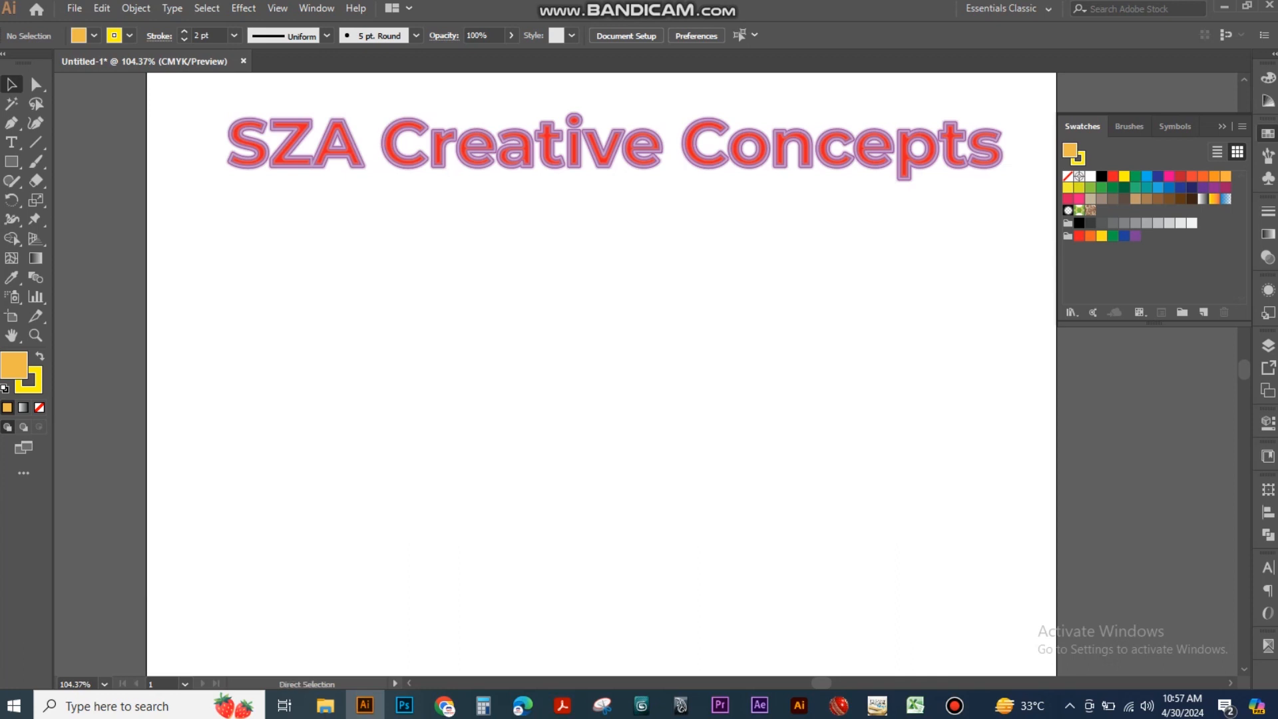
{"action": "key", "text": "m"}
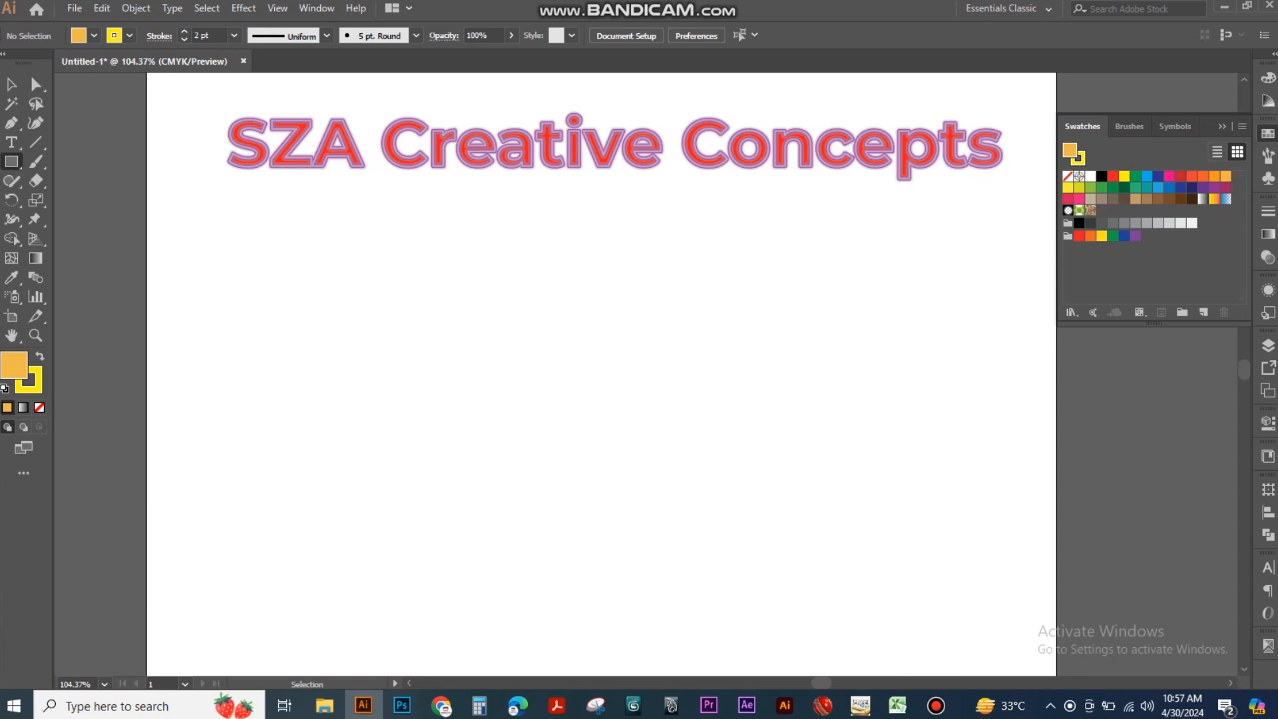
{"action": "key", "text": "ctrl+v"}
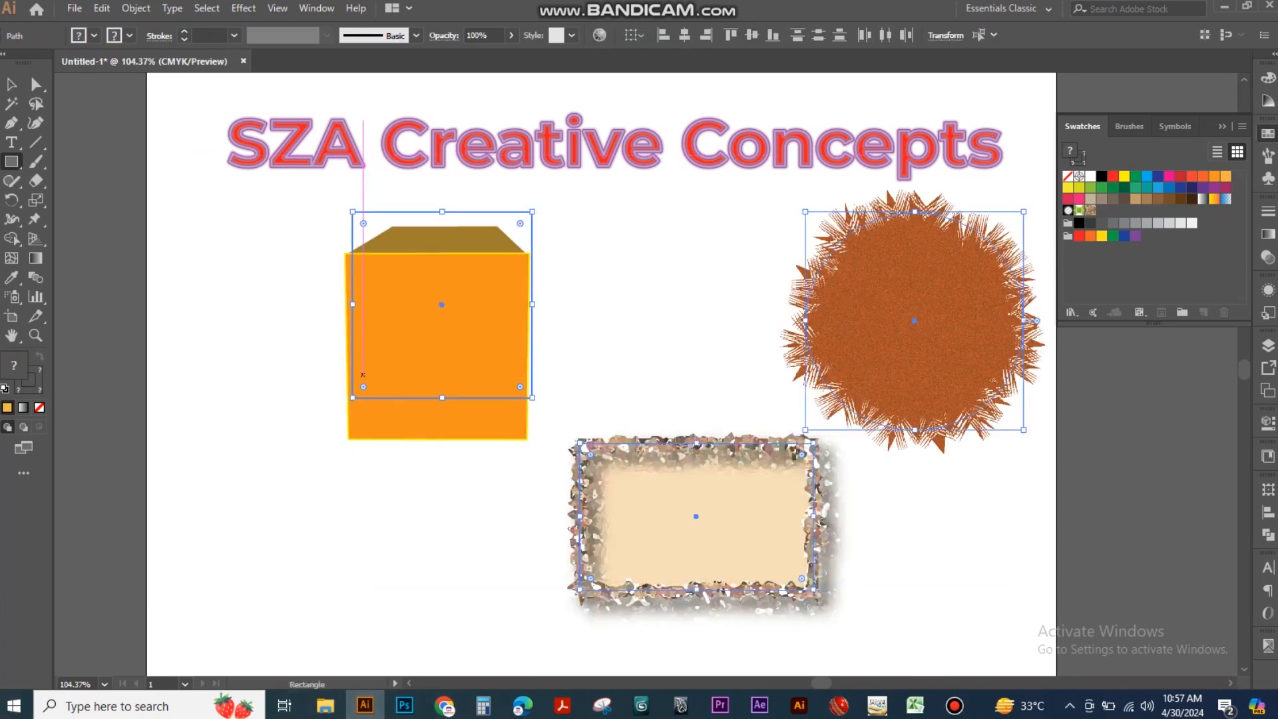
{"action": "key", "text": "v"}
{"action": "key", "text": "ctrl+shift+a"}
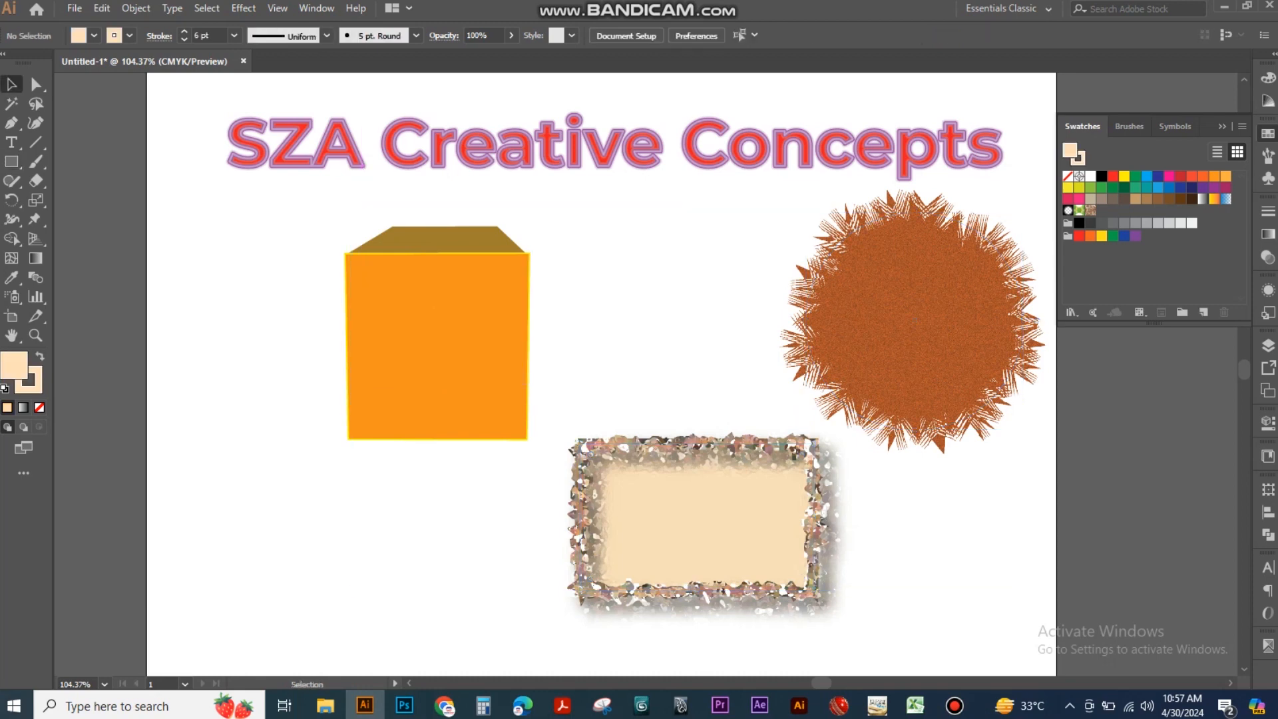
- Collapse the swatches, move the lettering slightly up and to the left, and deselect it
{"action": "left_click", "coordinate": [1268, 133]}
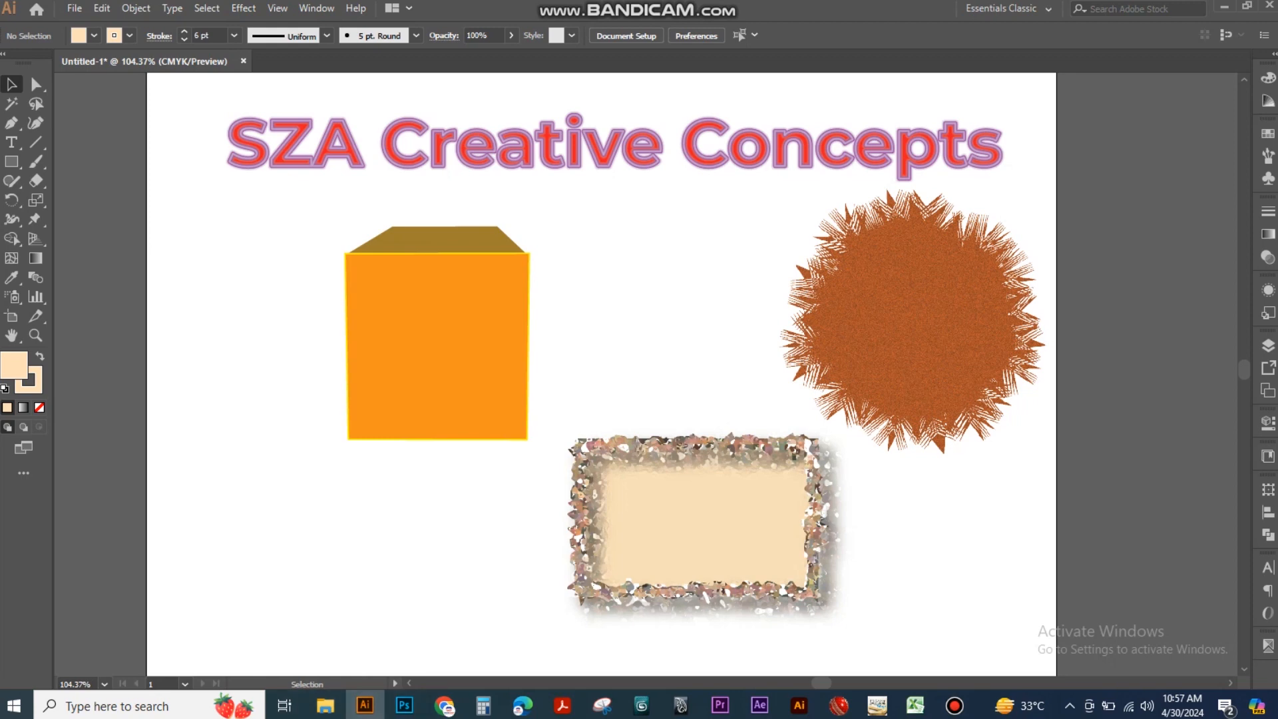
{"action": "left_click", "coordinate": [702, 155]}
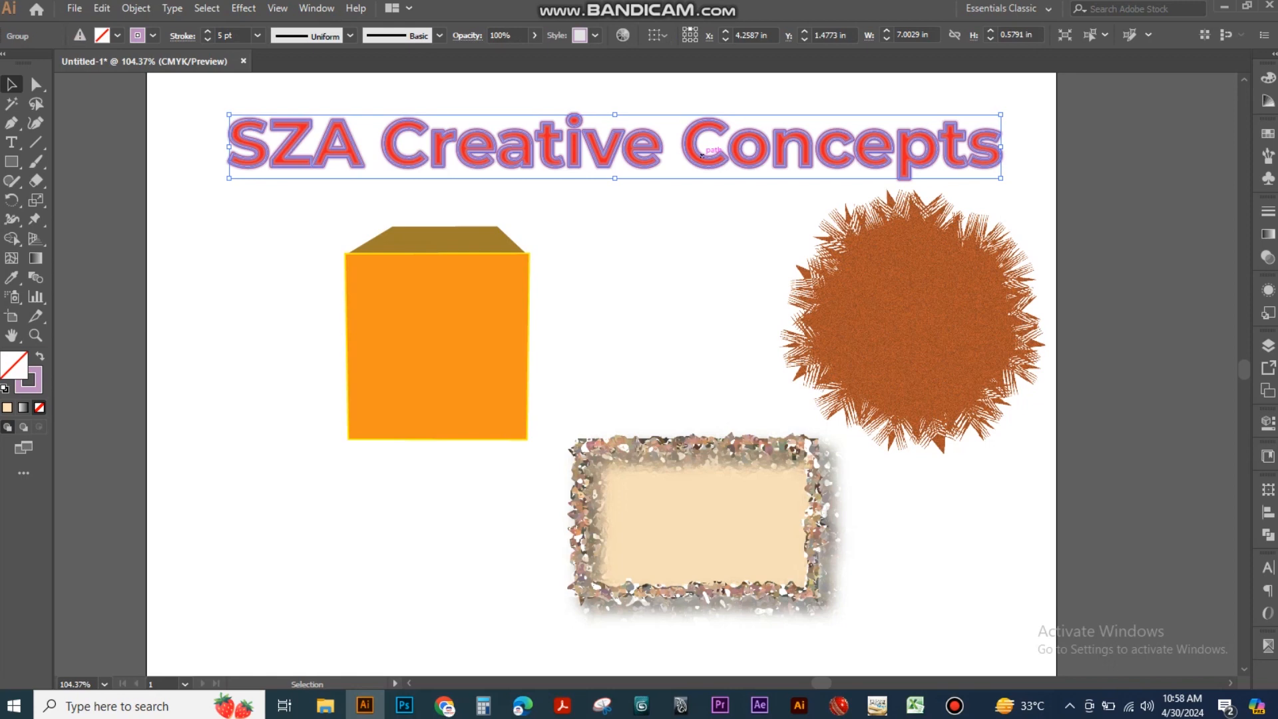
{"action": "mouse_move", "coordinate": [710, 157]}
{"action": "left_mouse_down"}
{"action": "mouse_move", "coordinate": [728, 152]}
{"action": "mouse_move", "coordinate": [696, 152]}
{"action": "left_mouse_up"}
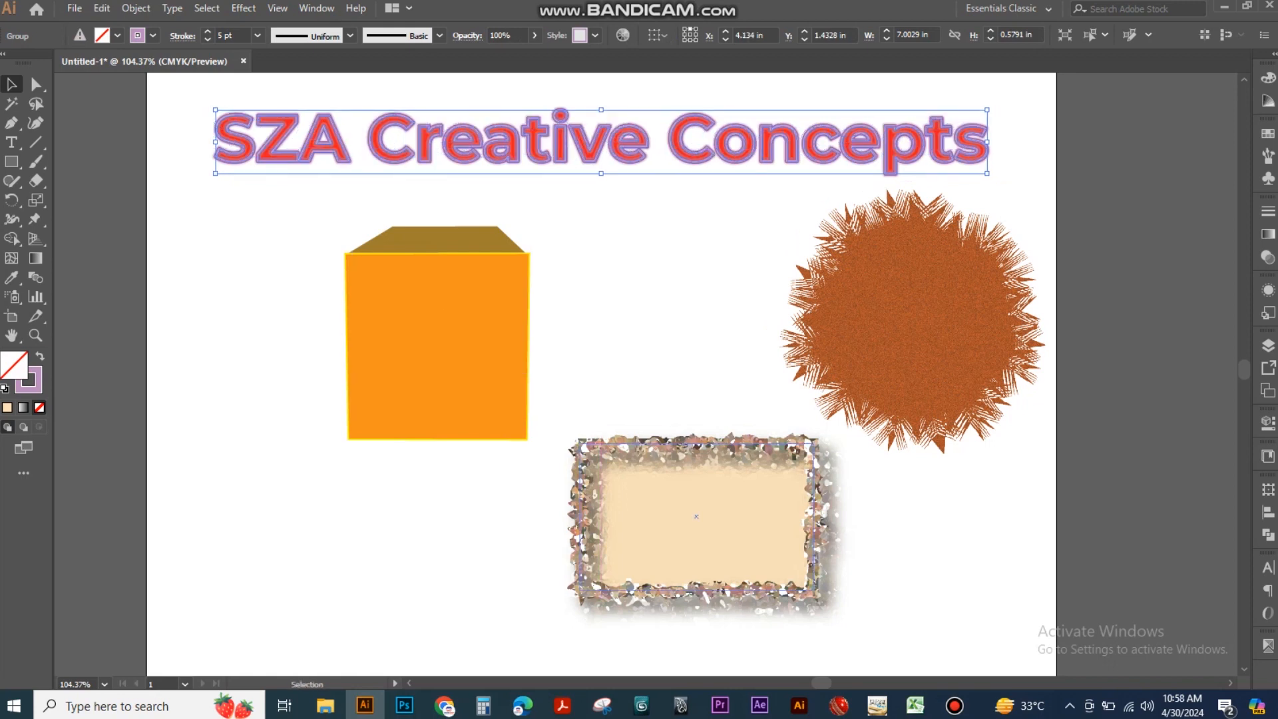
{"action": "left_click", "coordinate": [272, 346]}
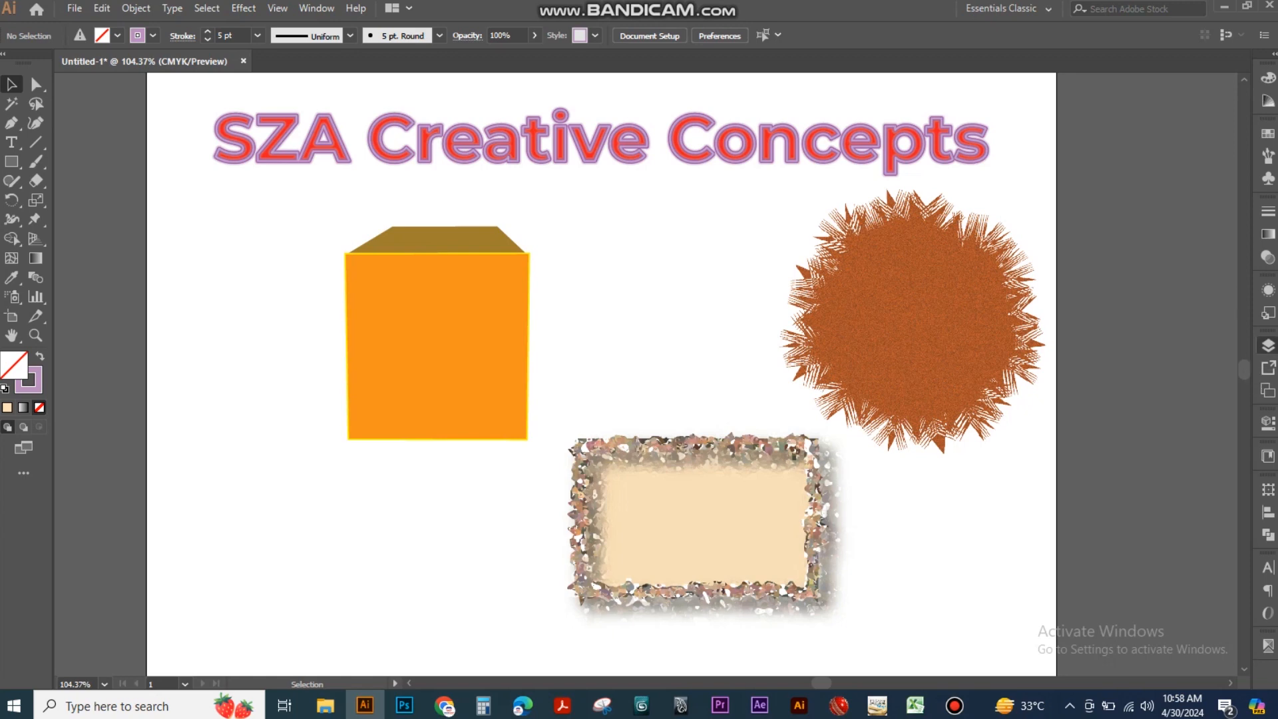
- Display the document's layers and expand Layer 1 to list its objects
{"action": "left_click", "coordinate": [1268, 345]}
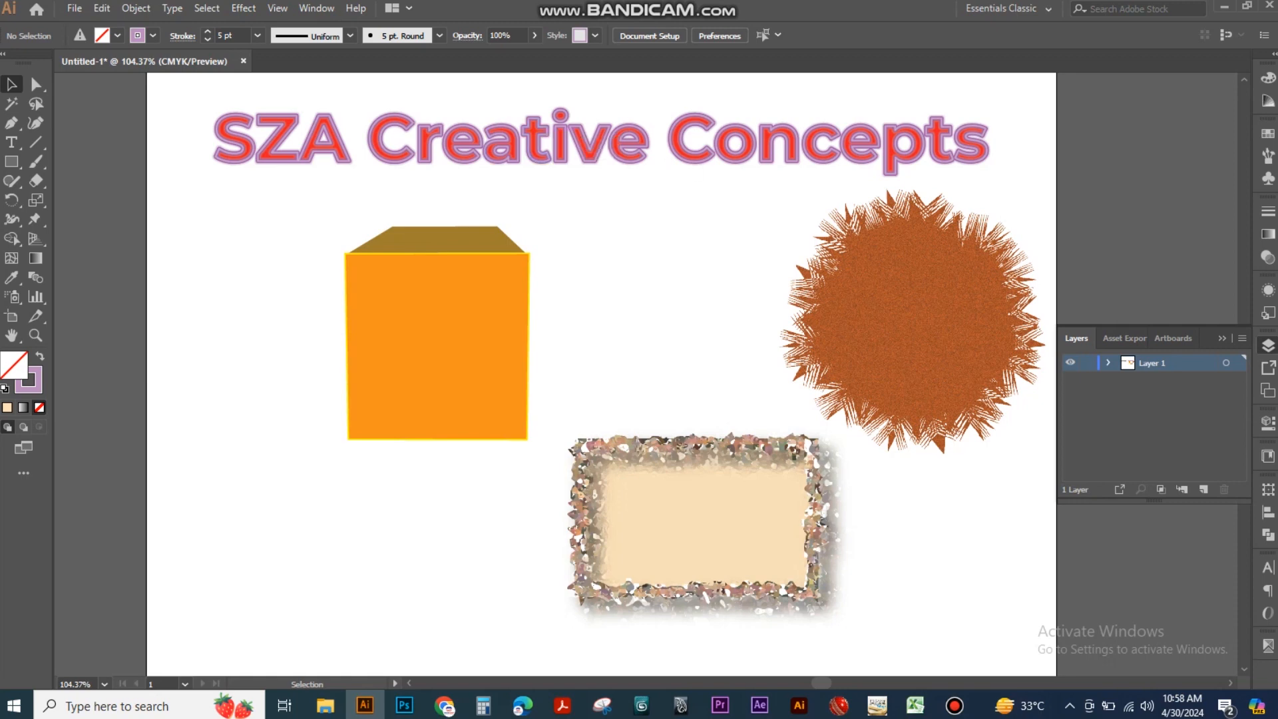
{"action": "left_click", "coordinate": [316, 8]}
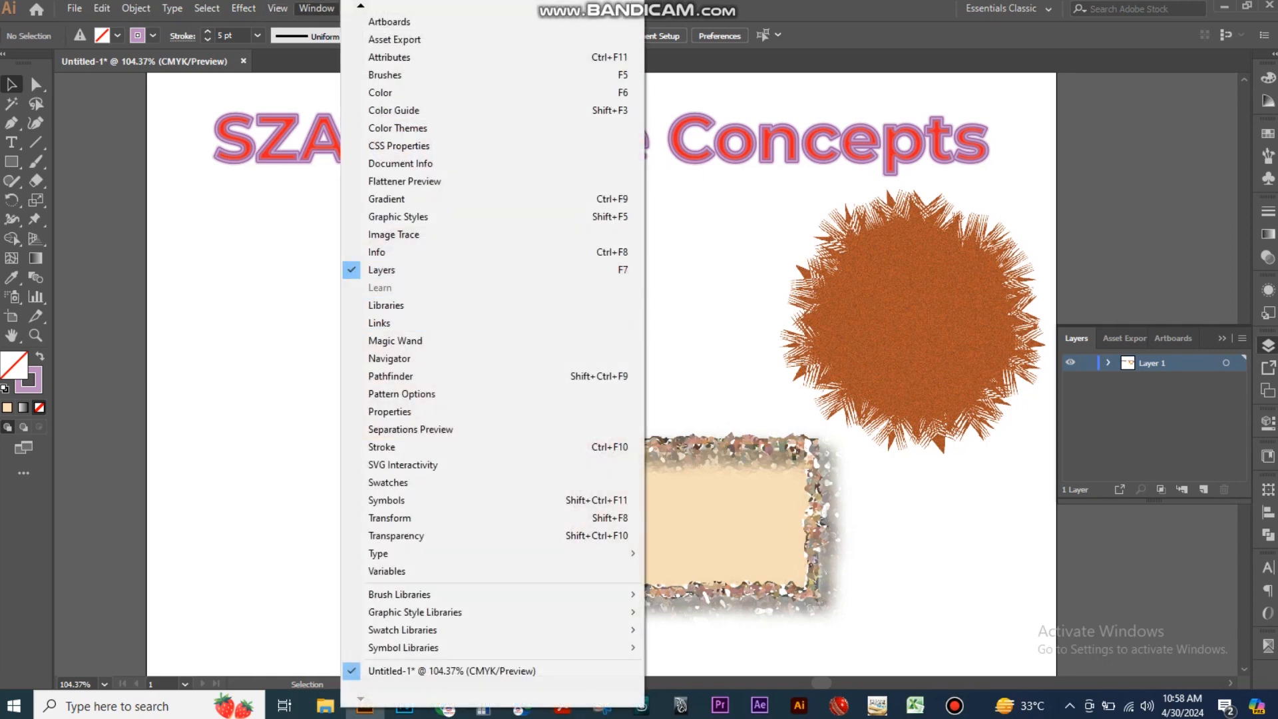
{"action": "key", "text": "F7"}
{"action": "key", "text": "F7"}
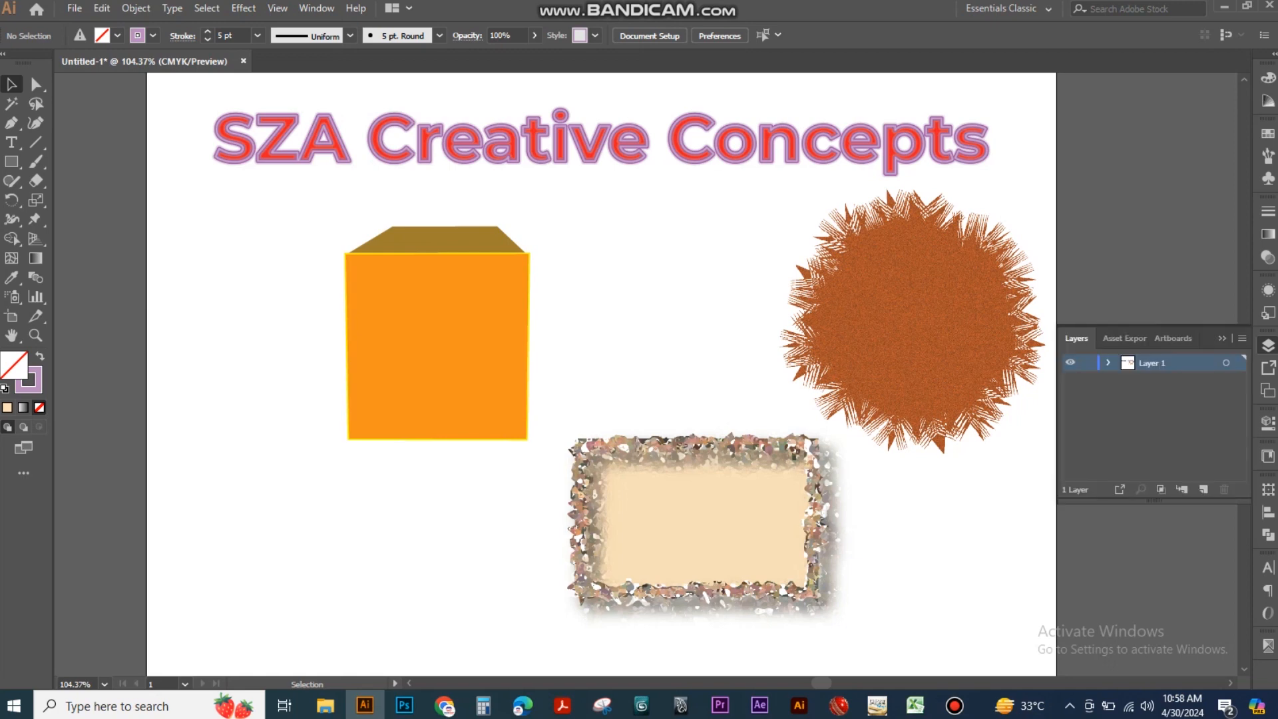
{"action": "left_click", "coordinate": [1109, 363]}
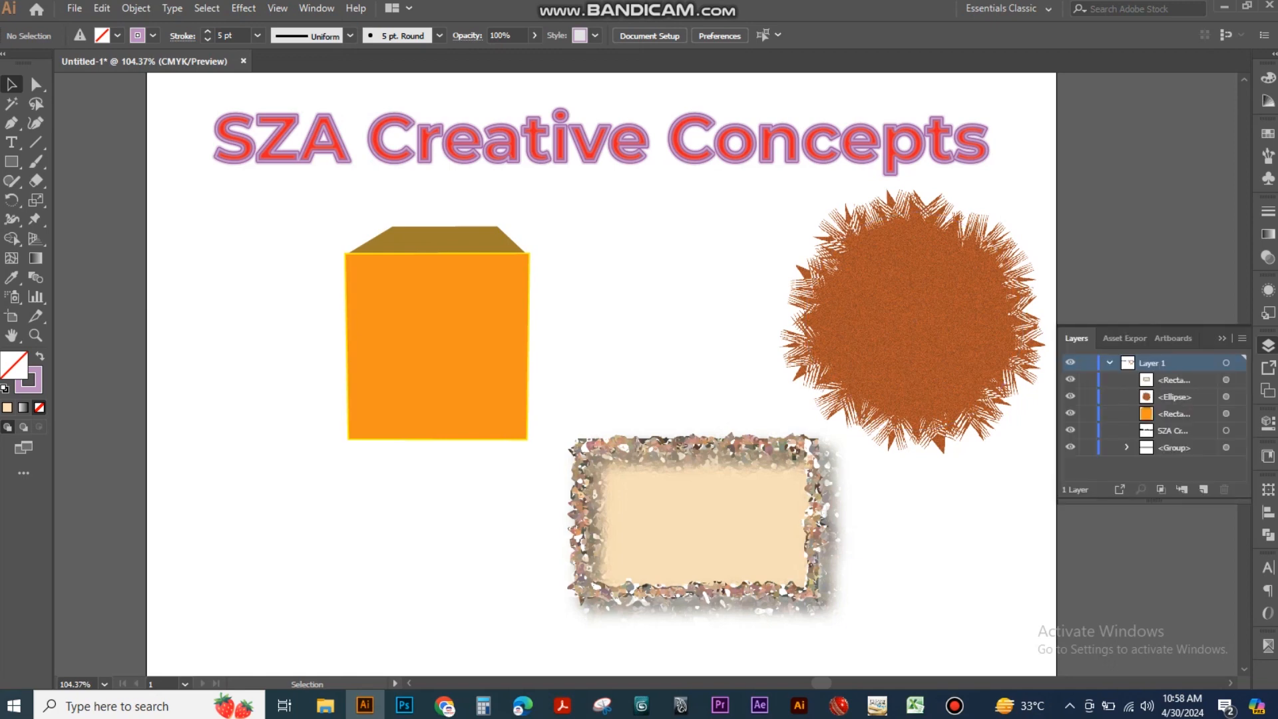
- Hide and show again the orange box, the brown circle and the stone-bordered rectangle through their entries in Layer 1
{"action": "left_click", "coordinate": [1070, 413]}
{"action": "left_click", "coordinate": [1071, 413]}
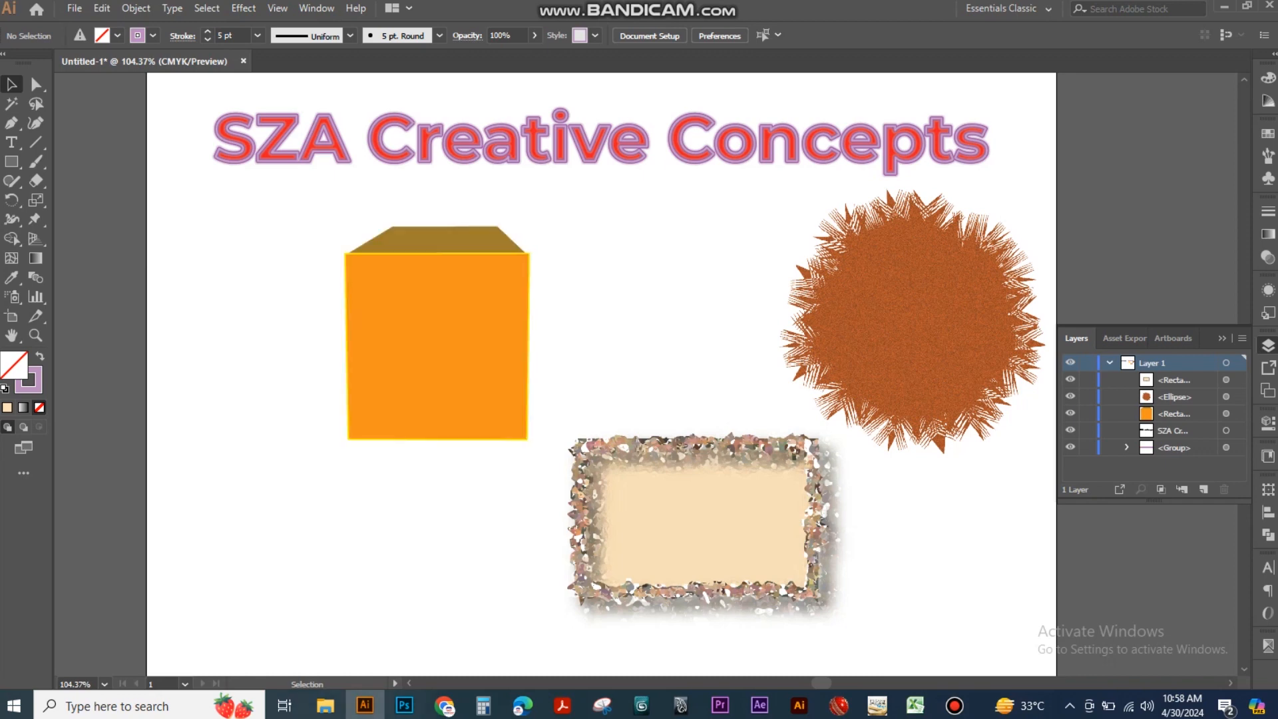
{"action": "left_click", "coordinate": [1070, 413]}
{"action": "left_click", "coordinate": [1070, 413]}
{"action": "left_click", "coordinate": [1070, 396]}
{"action": "left_click", "coordinate": [1070, 396]}
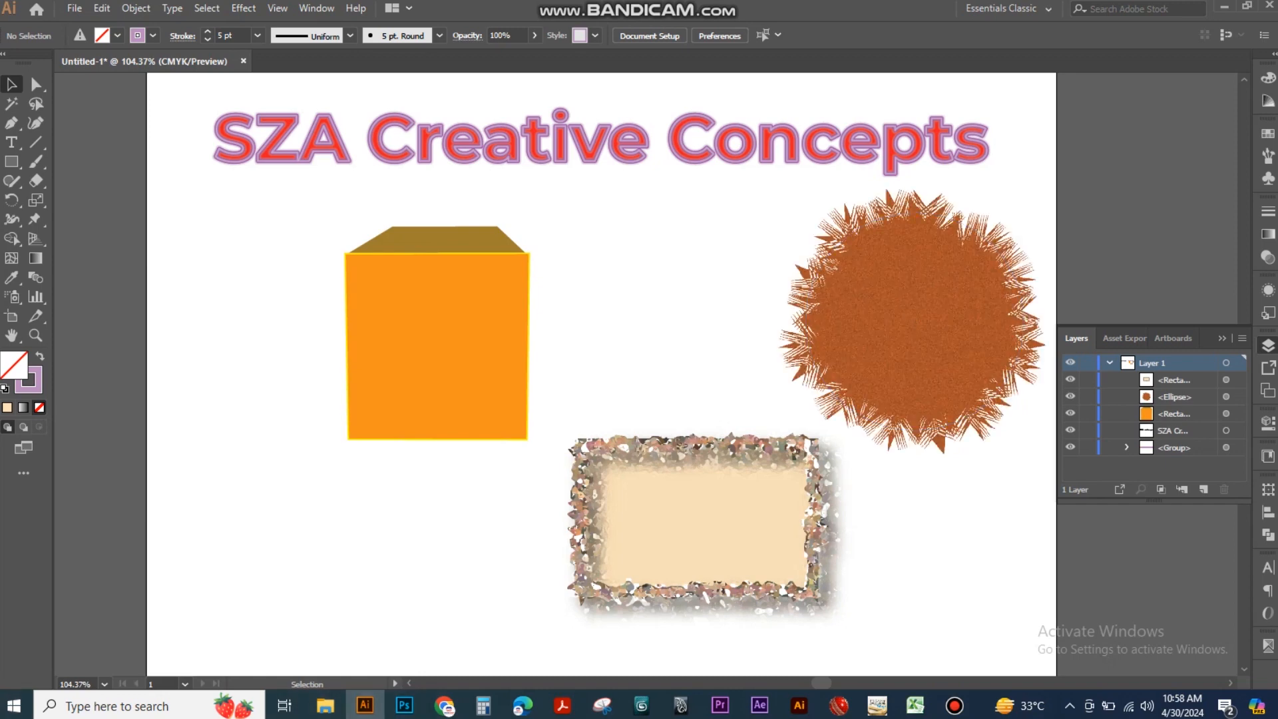
{"action": "left_click", "coordinate": [1071, 380]}
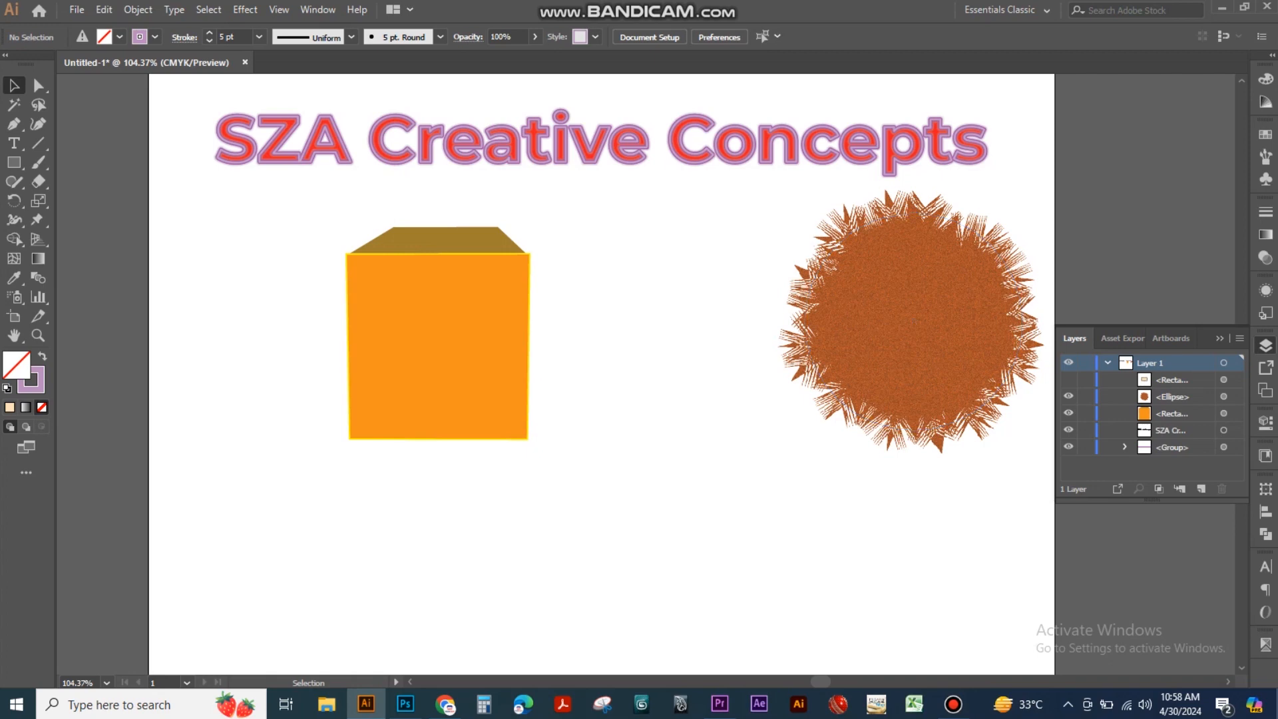
{"action": "left_click", "coordinate": [1172, 380]}
{"action": "left_click", "coordinate": [1068, 379]}
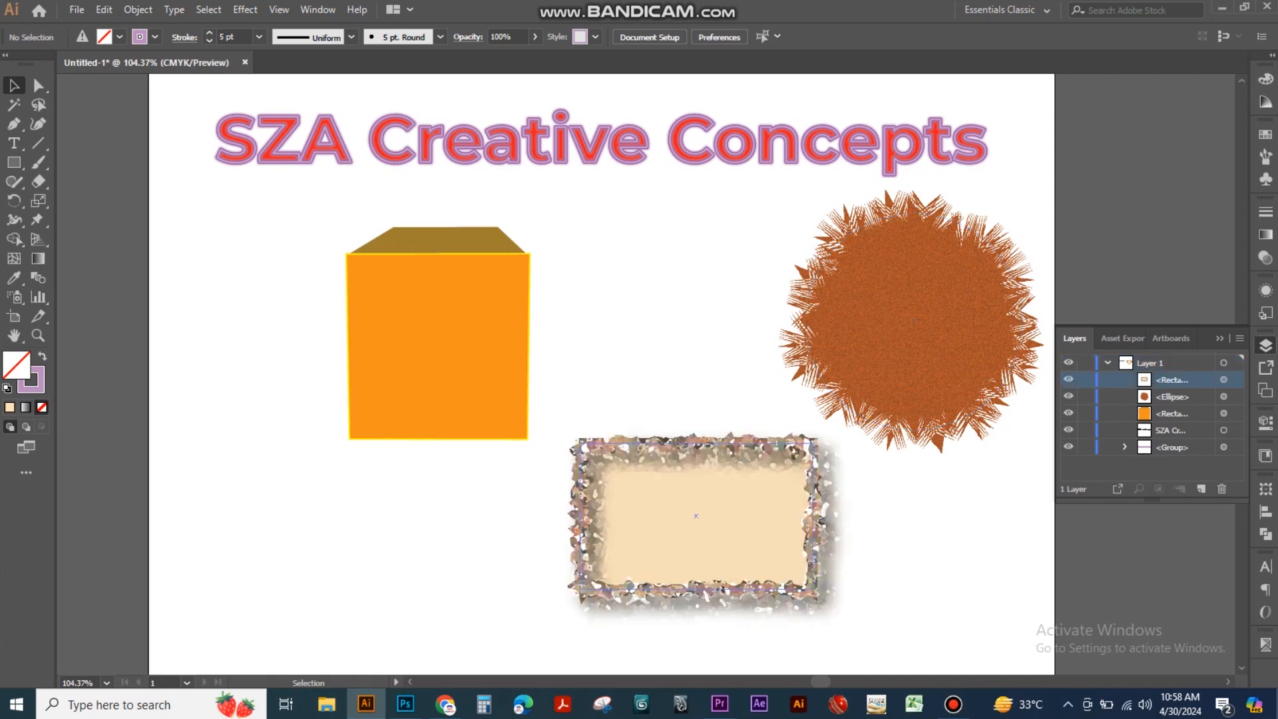
- Toggle the visibility of the SZA text object and the lettering group in Layer 1 off and on
{"action": "left_click", "coordinate": [1068, 429]}
{"action": "left_click", "coordinate": [1068, 429]}
{"action": "left_click", "coordinate": [1172, 431]}
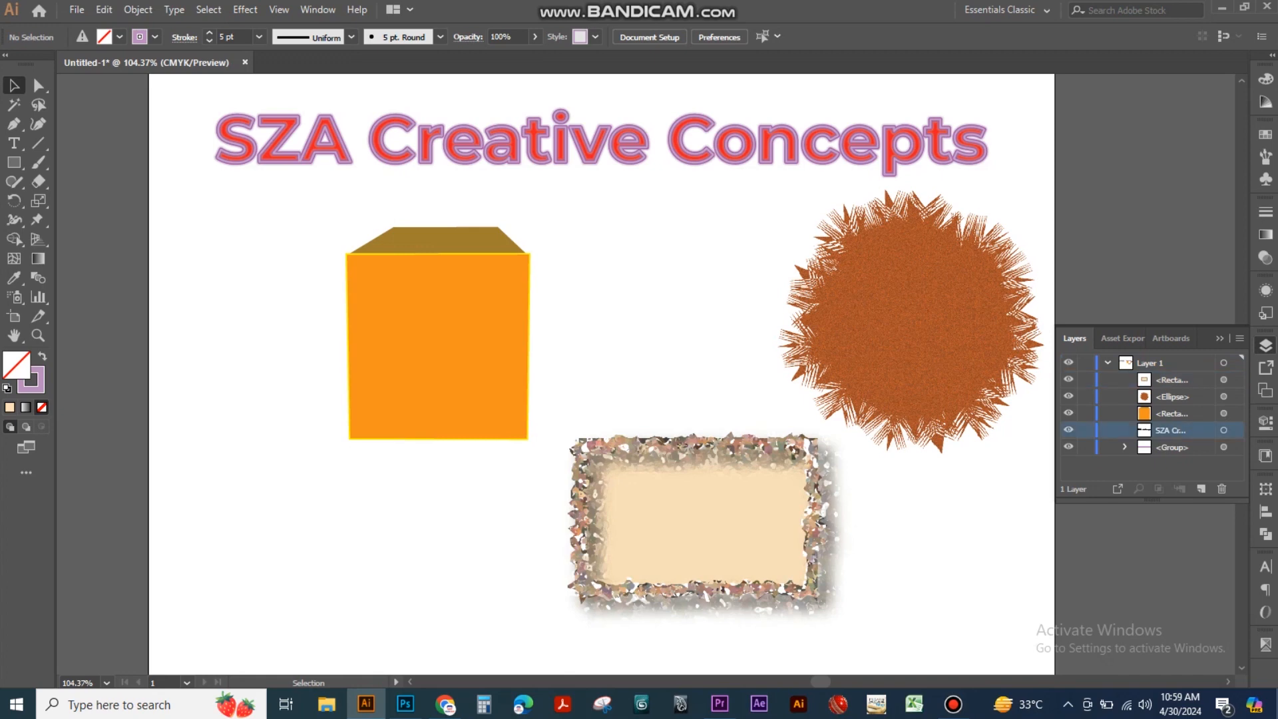
{"action": "left_click", "coordinate": [796, 149]}
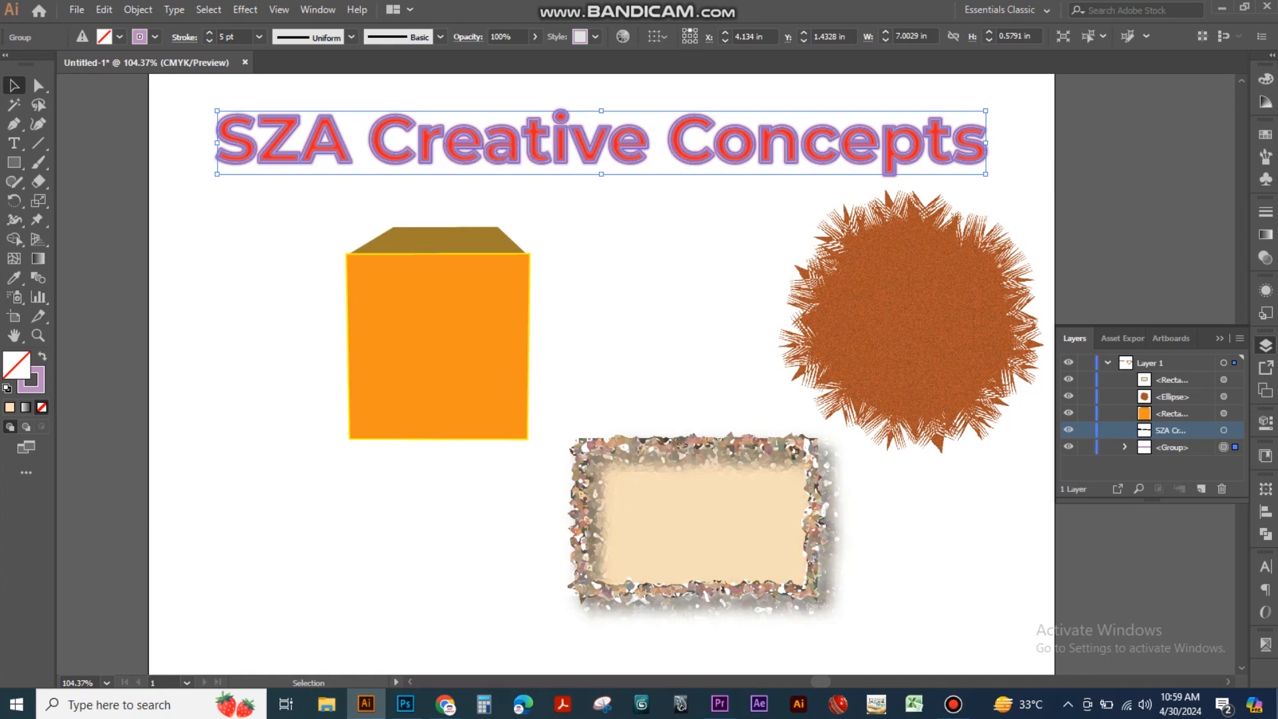
{"action": "left_click", "coordinate": [1068, 446]}
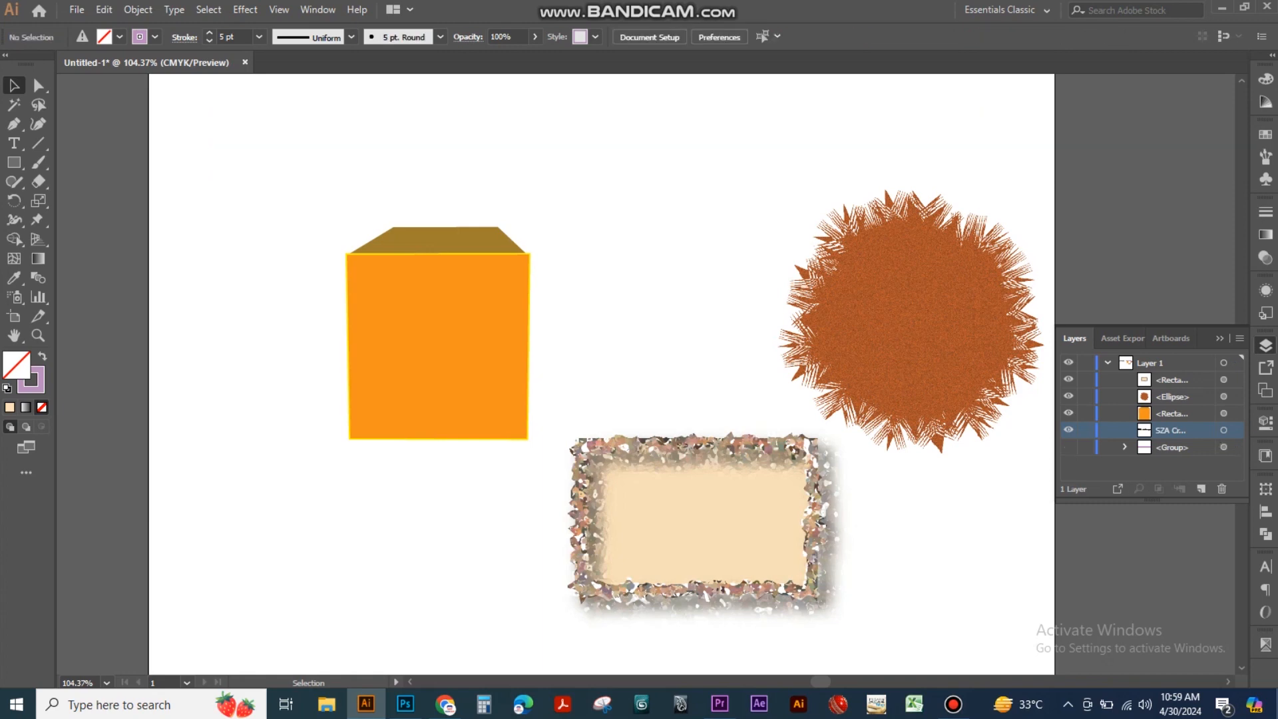
{"action": "left_click", "coordinate": [1068, 447]}
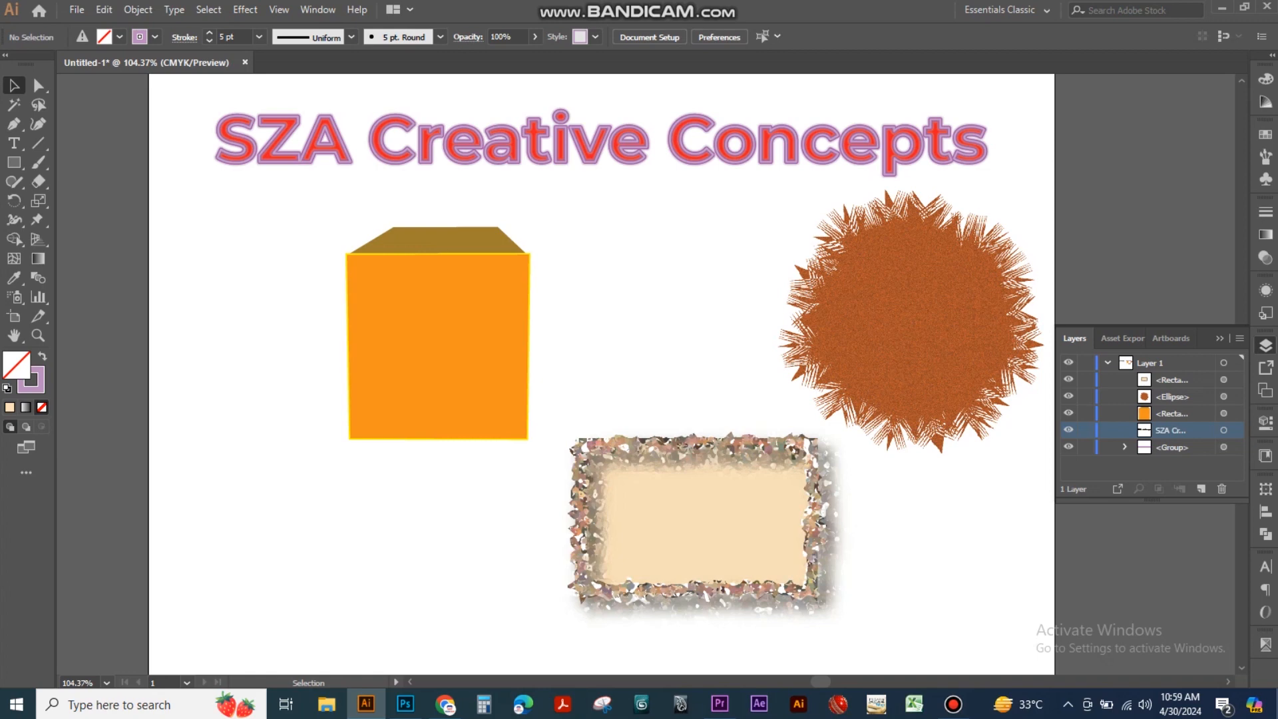
- Inspect the letters inside the lettering group in Layer 1, select the lettering on the artboard and collapse the group
{"action": "left_click", "coordinate": [1172, 447]}
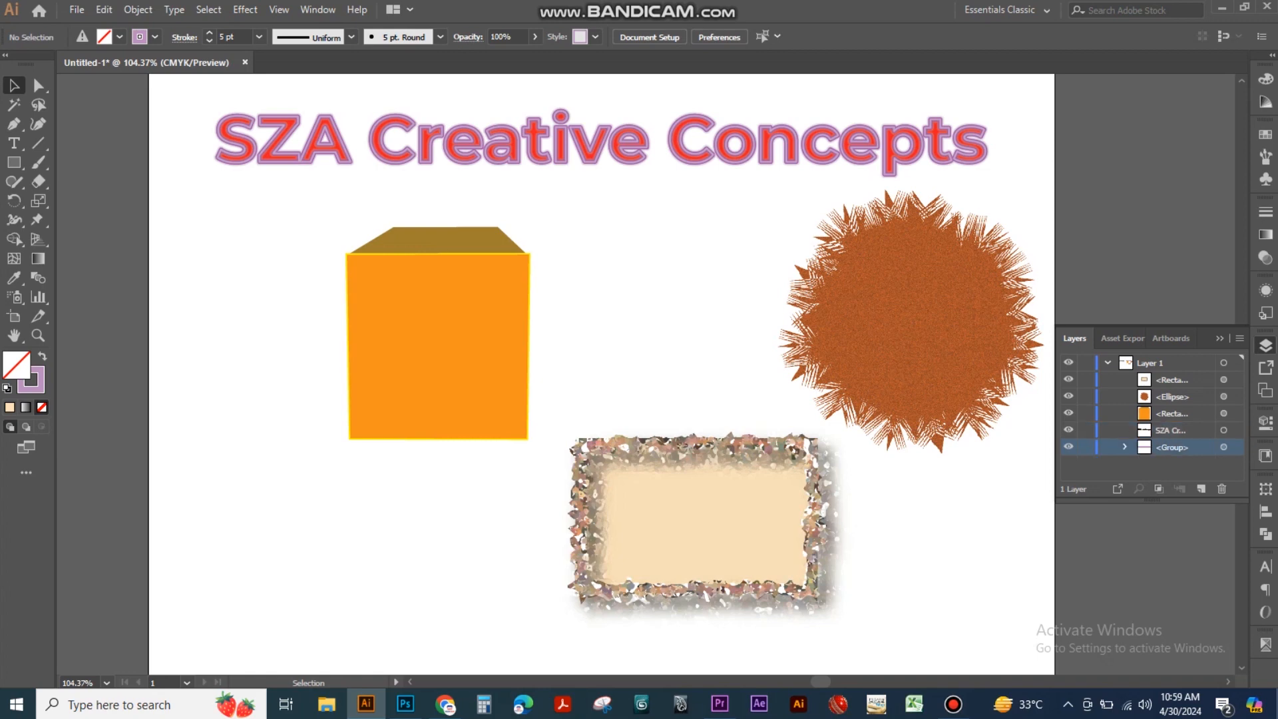
{"action": "left_click", "coordinate": [1125, 447]}
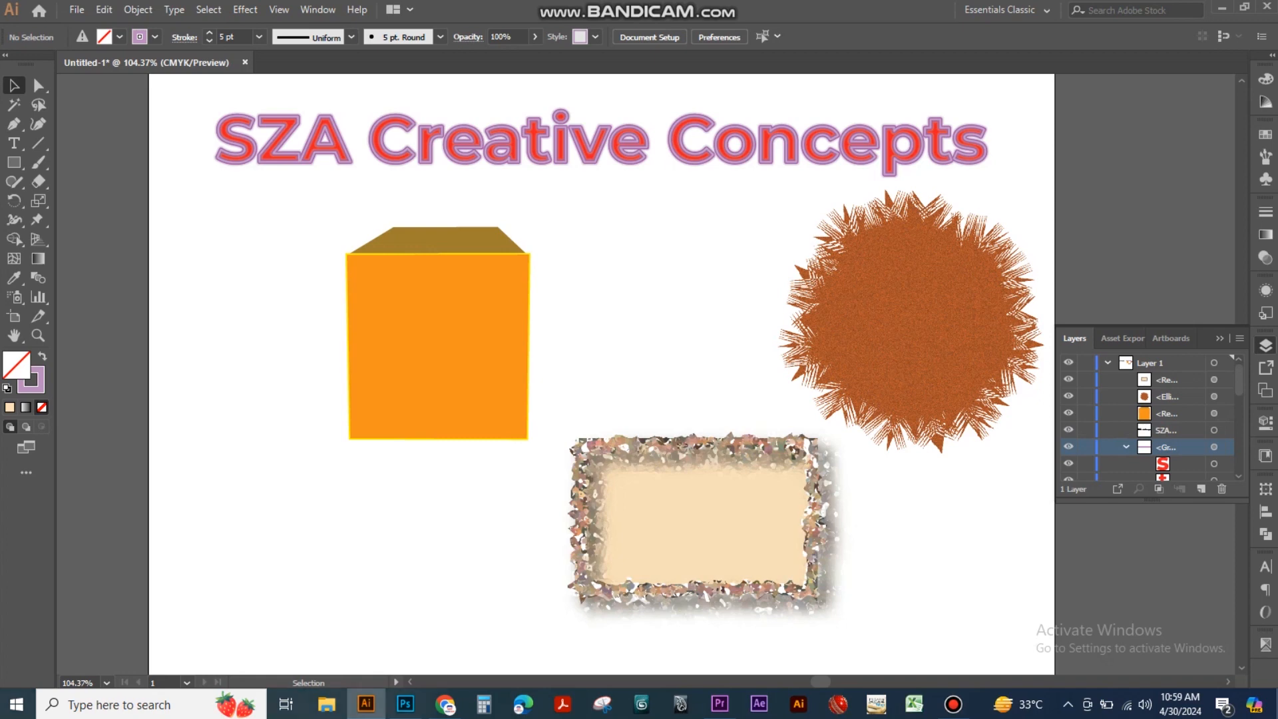
{"action": "left_click_drag", "start_coordinate": [211, 101], "coordinate": [989, 165]}
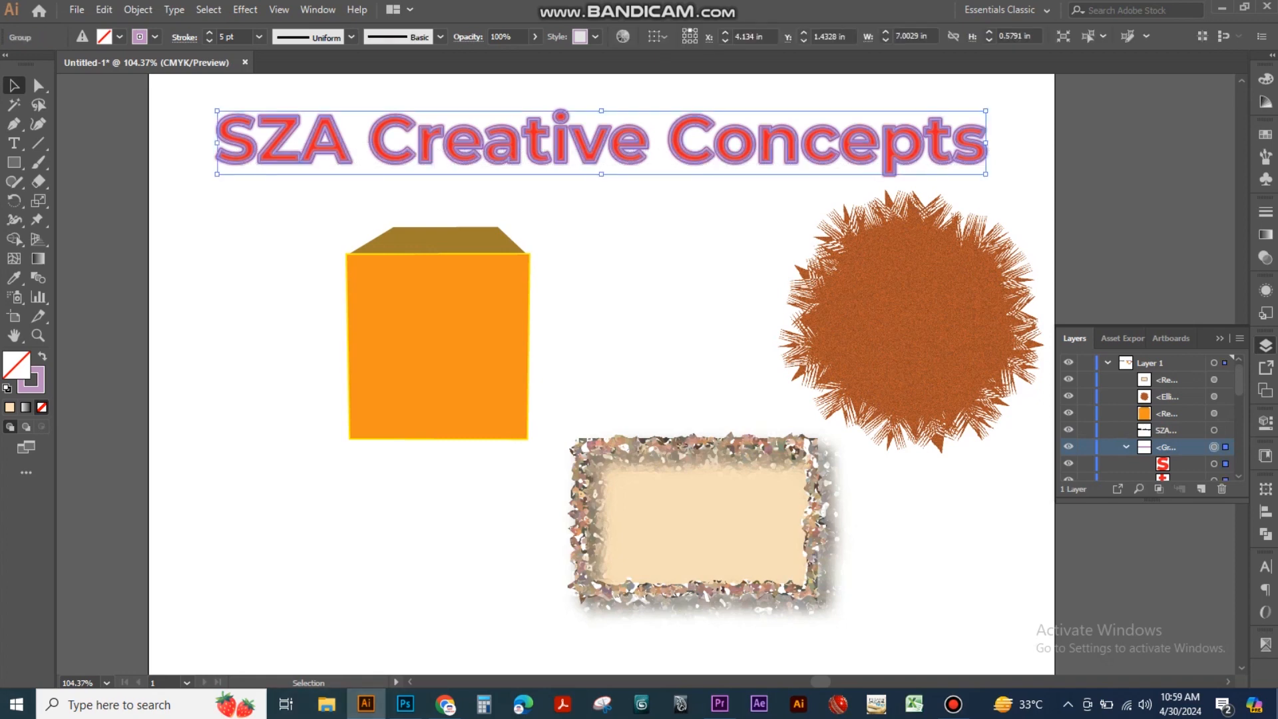
{"action": "left_click", "coordinate": [1126, 447]}
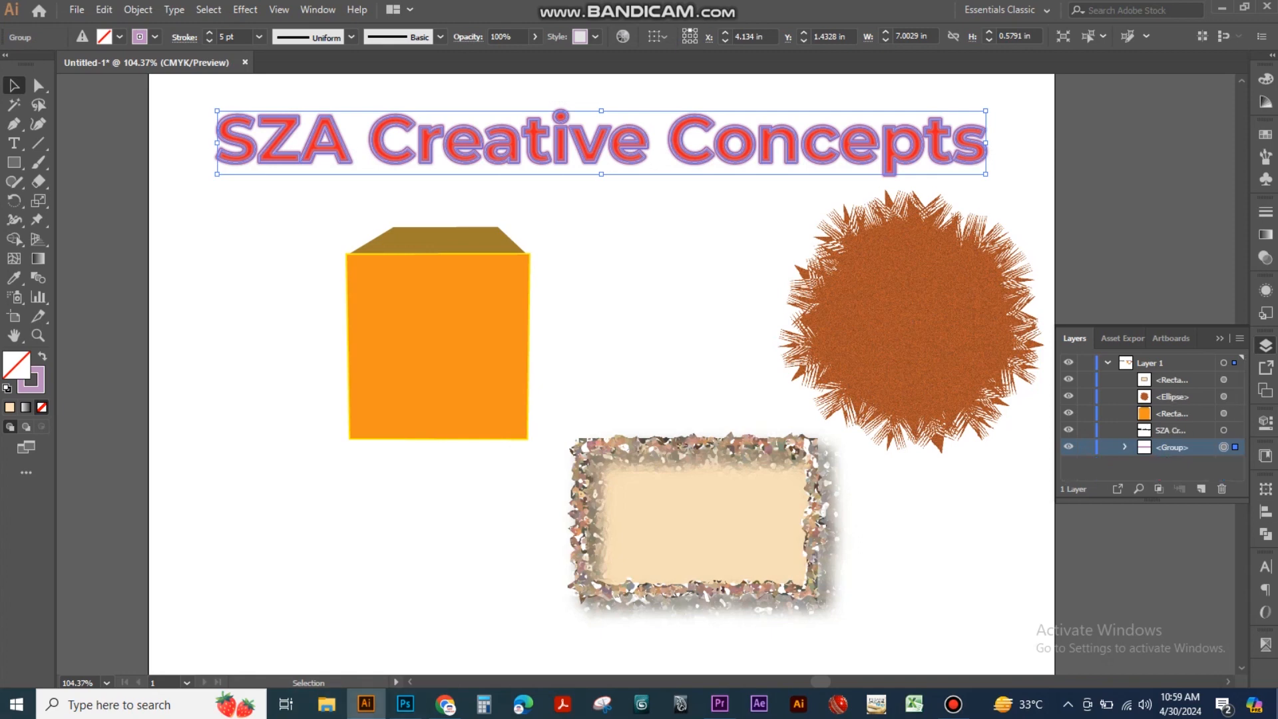
- Unite the lettering's shapes with Pathfinder and show the layers again
{"action": "left_click", "coordinate": [1266, 489]}
{"action": "left_click", "coordinate": [1176, 446]}
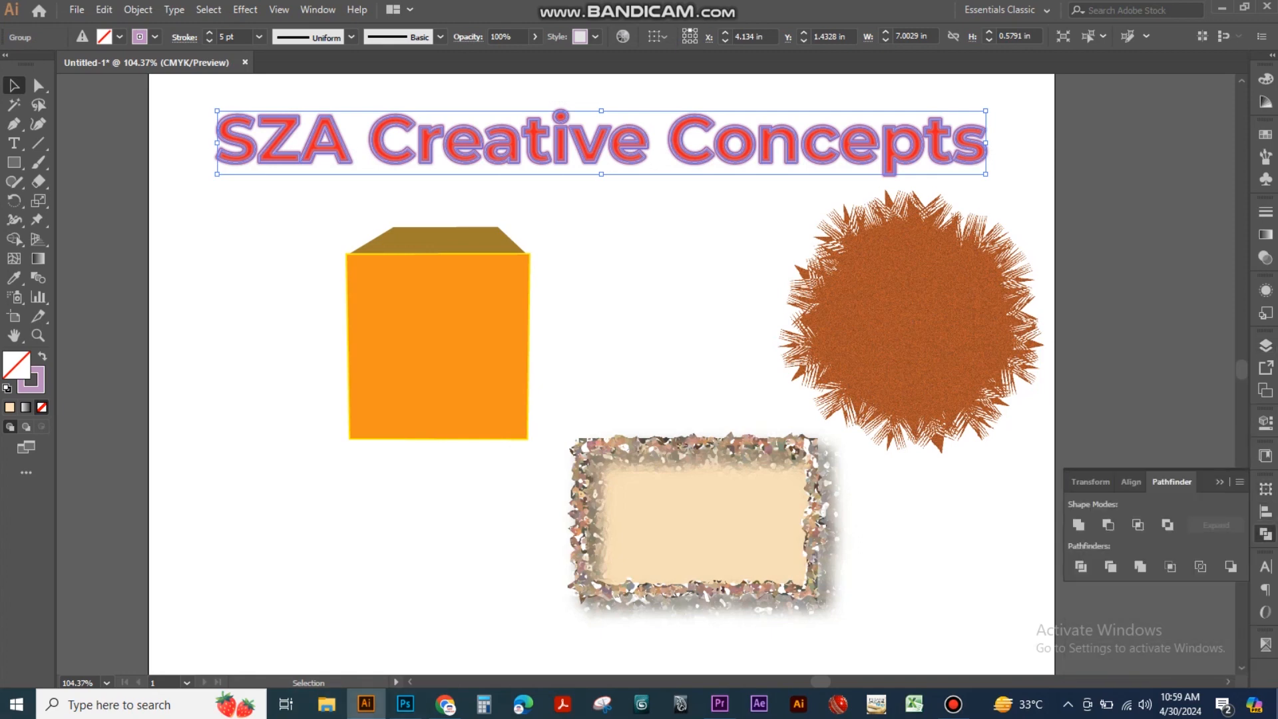
{"action": "left_click", "coordinate": [1078, 524]}
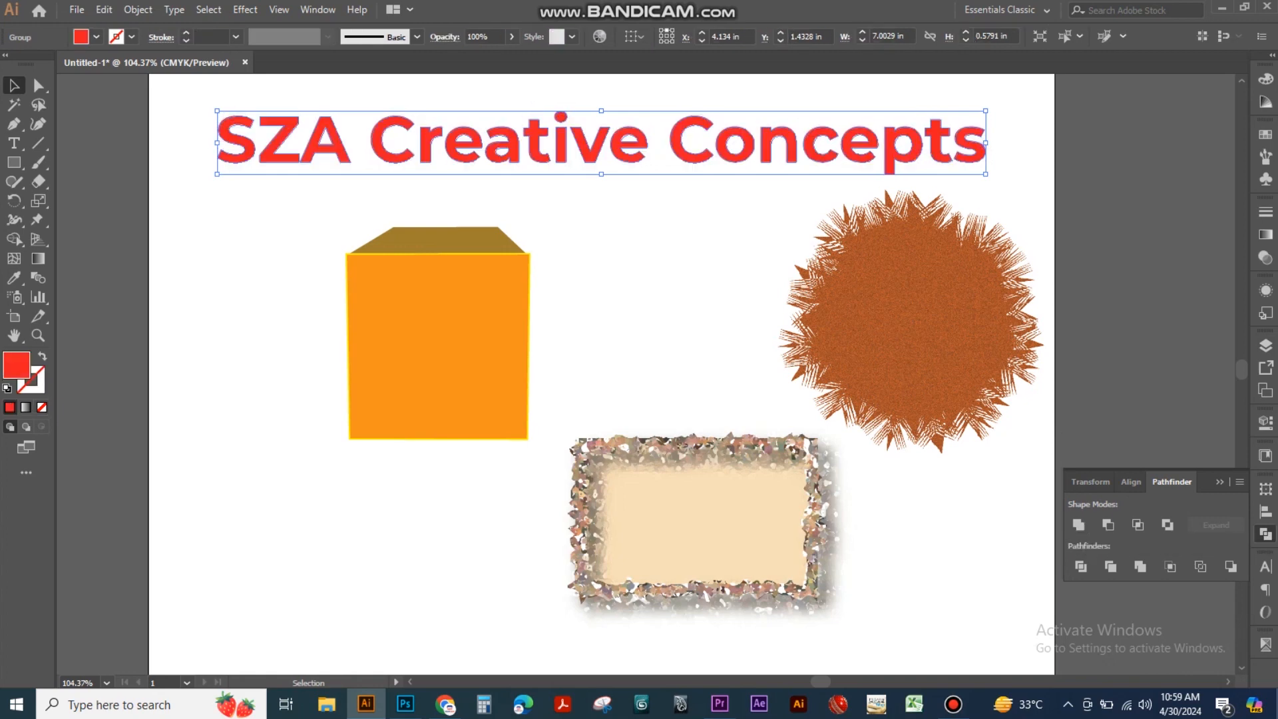
{"action": "left_click", "coordinate": [1266, 533]}
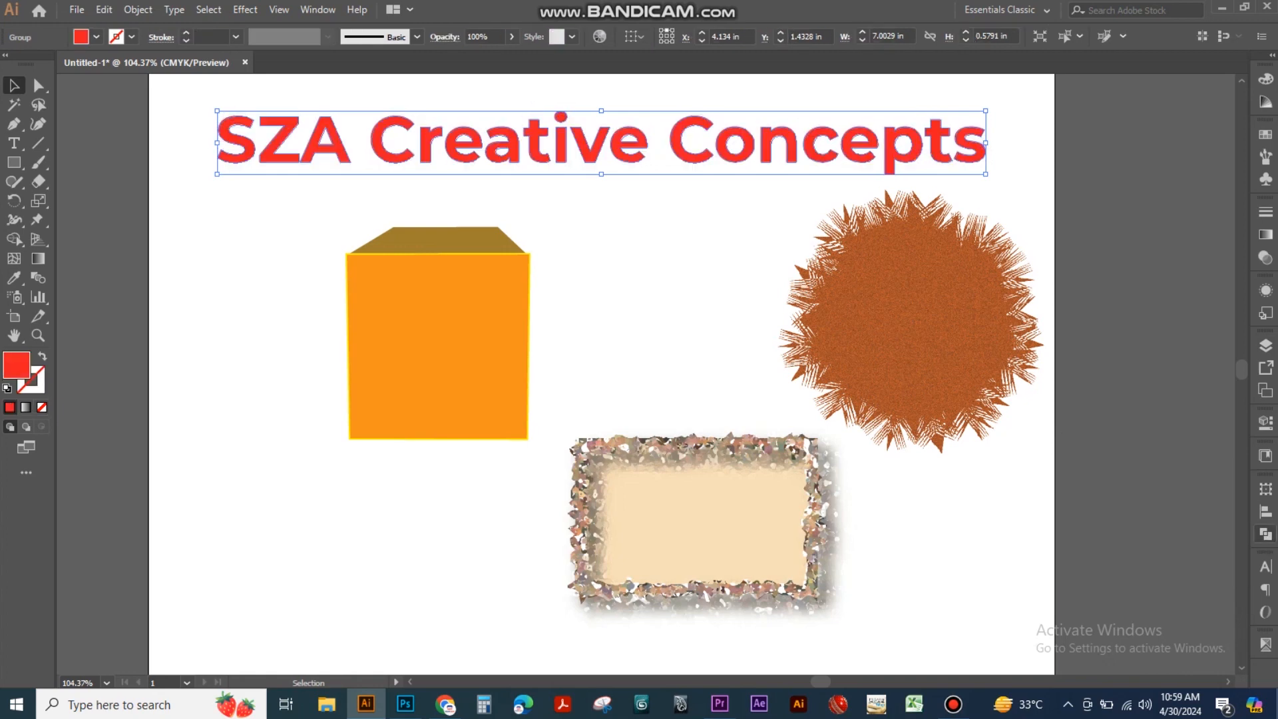
{"action": "left_click", "coordinate": [1266, 345]}
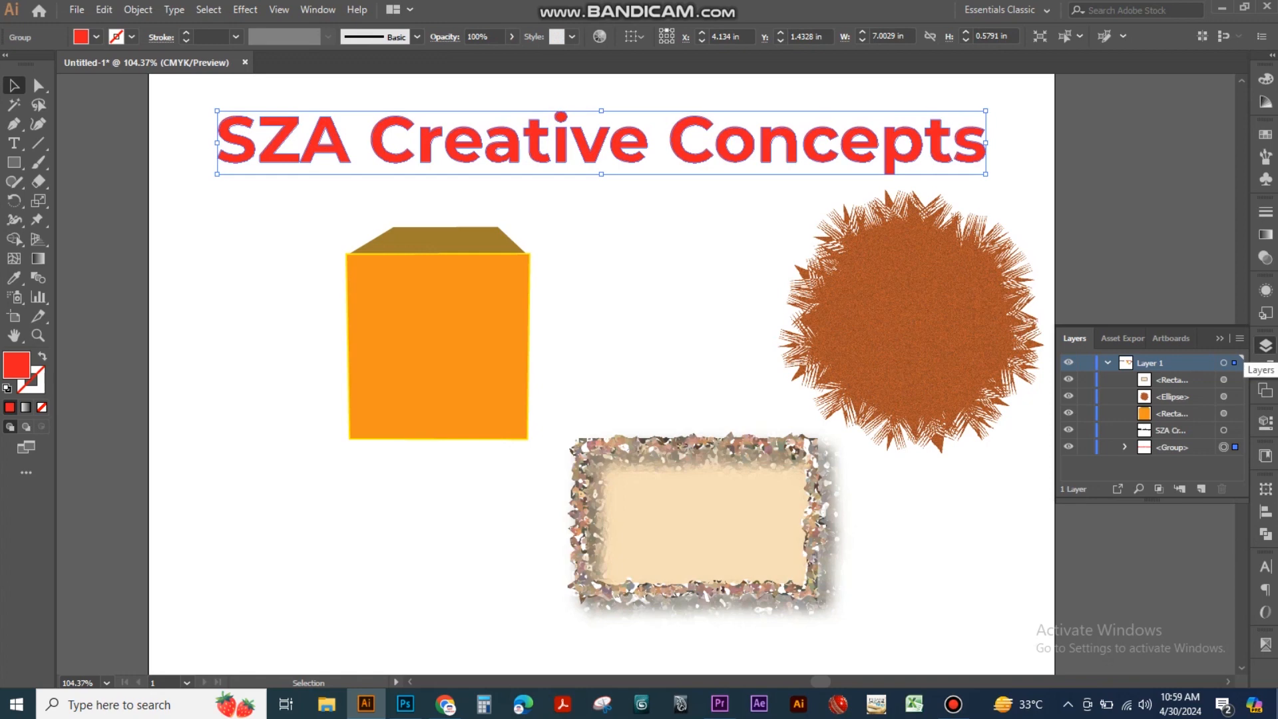